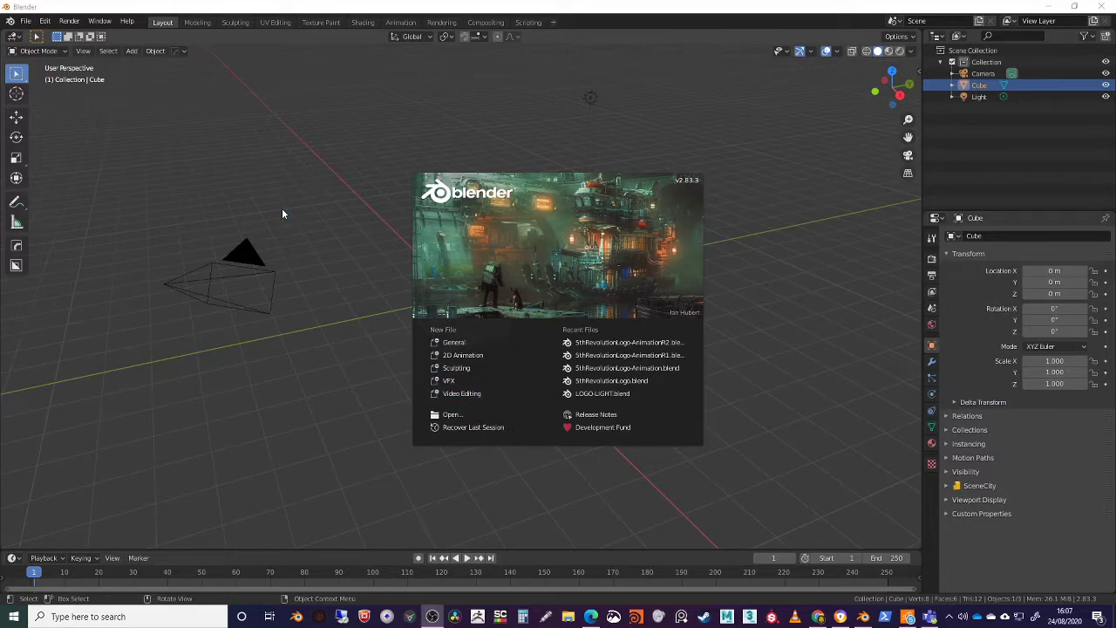
Dismiss the splash screen and delete all the default scene objects: camera, cube and light
left_click(440, 342)
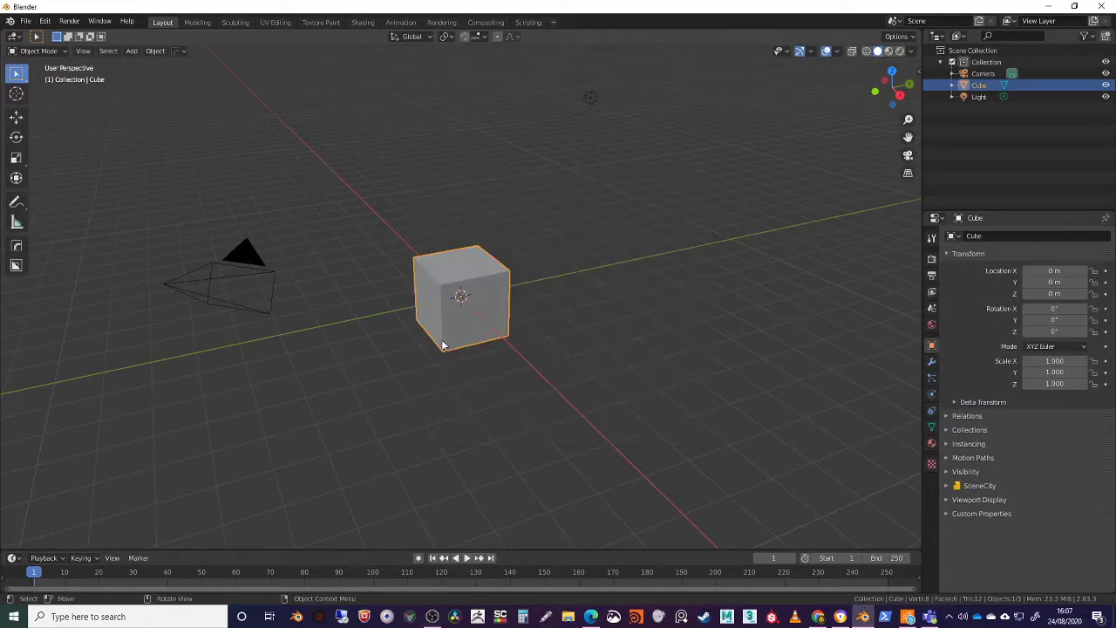
left_click(236, 212)
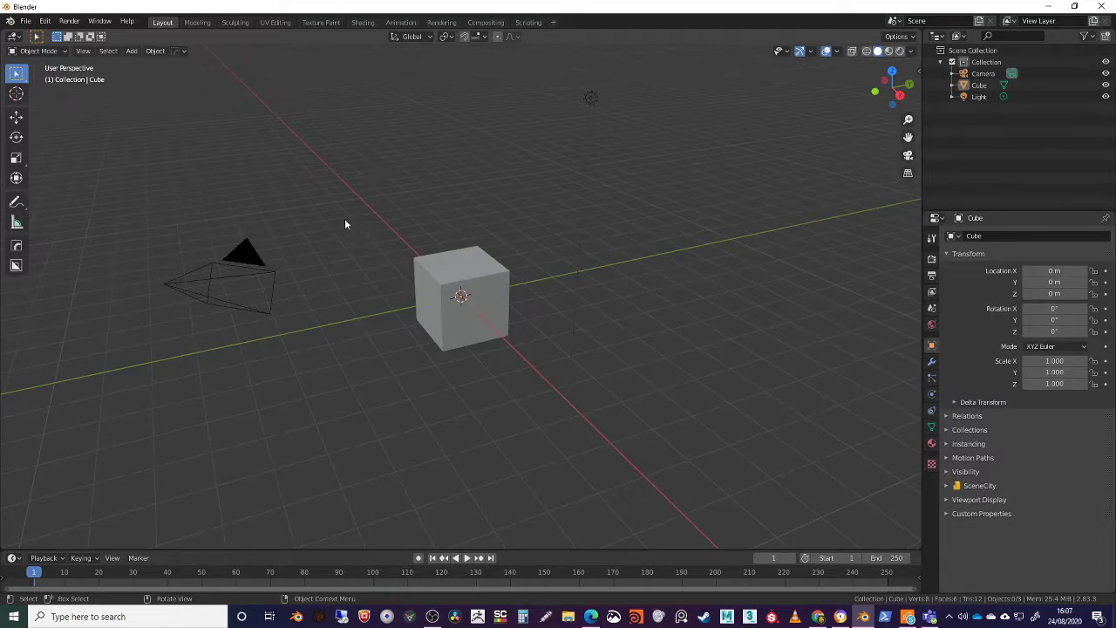
key("a")
key("x")
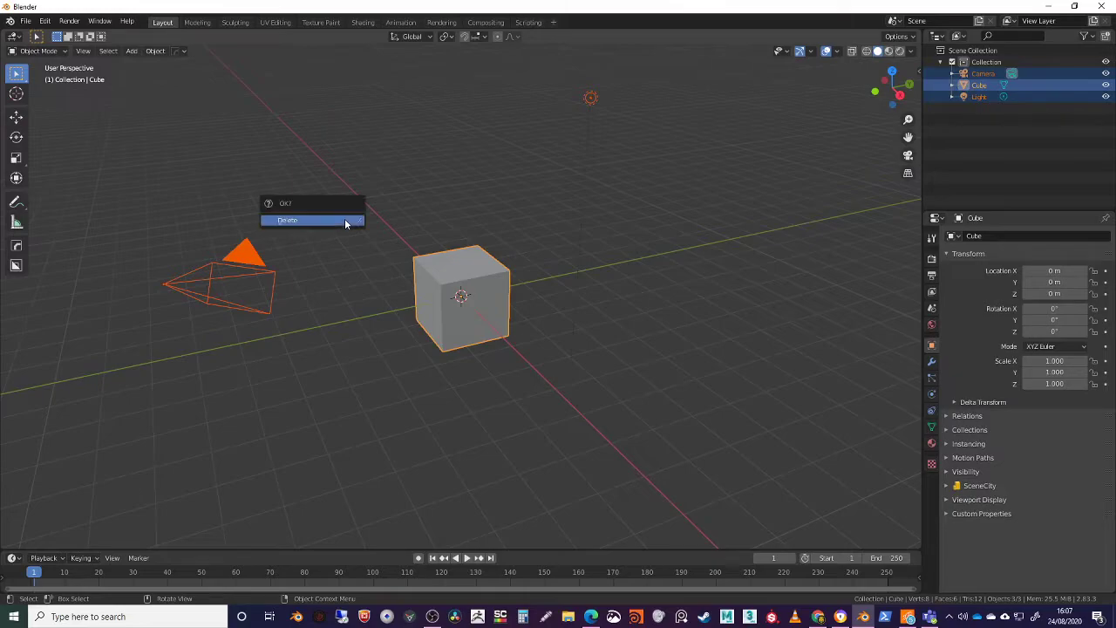
left_click(345, 224)
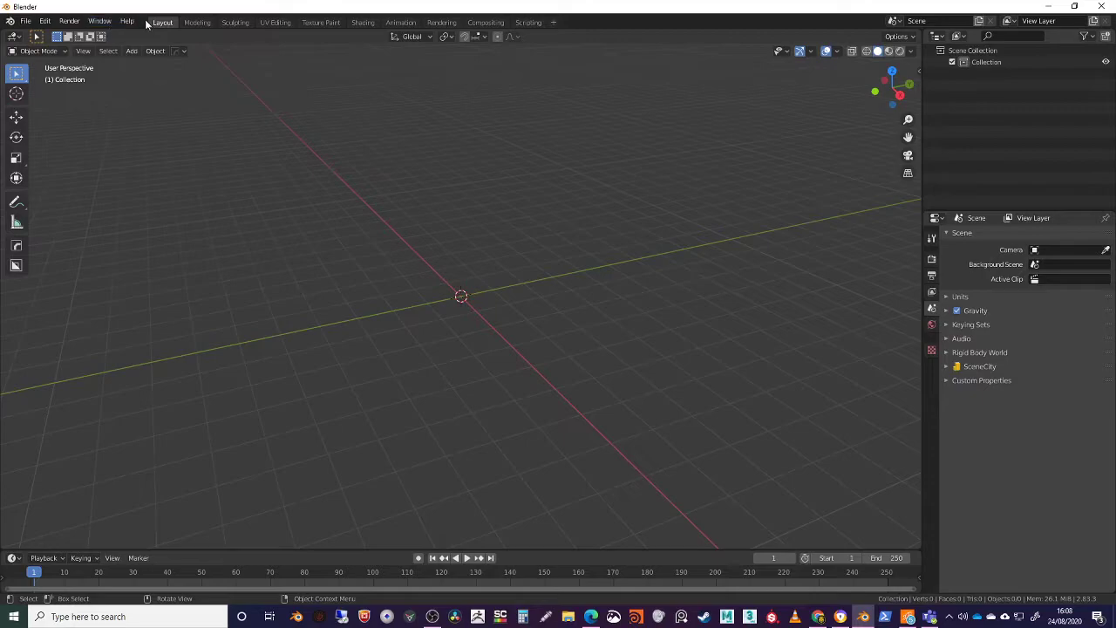
Open the program preferences at the Interface settings
left_click(26, 20)
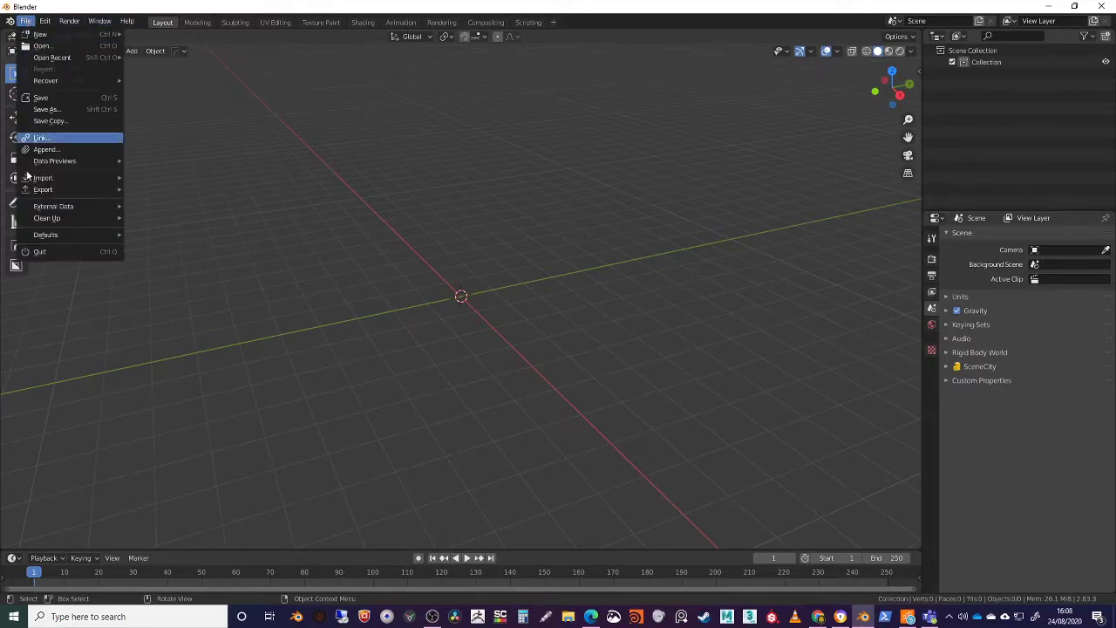
left_click(42, 12)
left_click(43, 21)
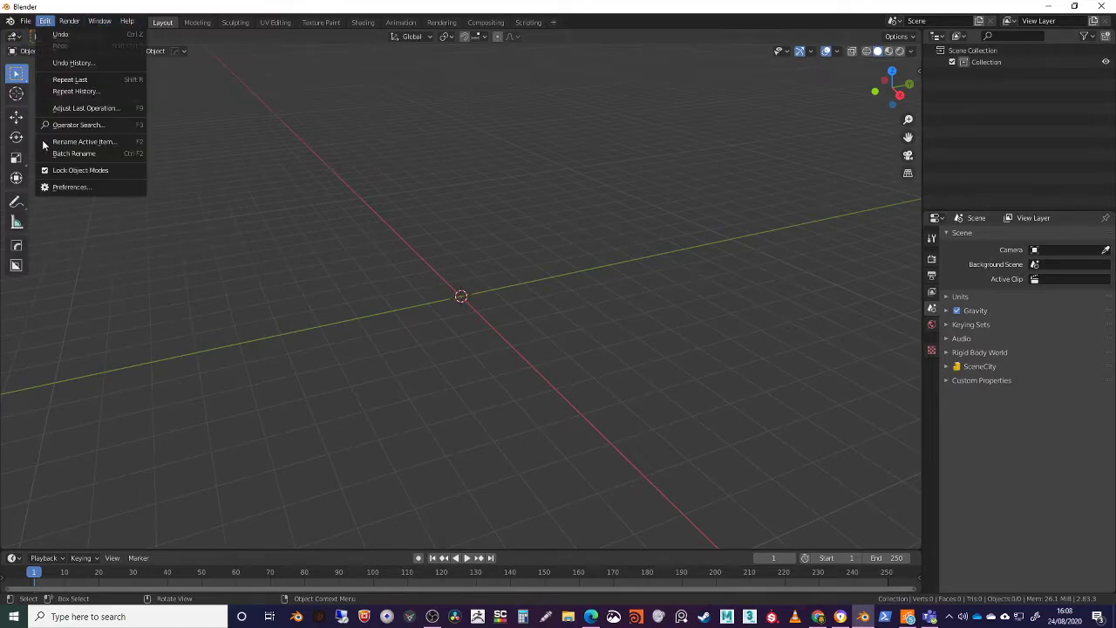
left_click(50, 17)
left_click(46, 21)
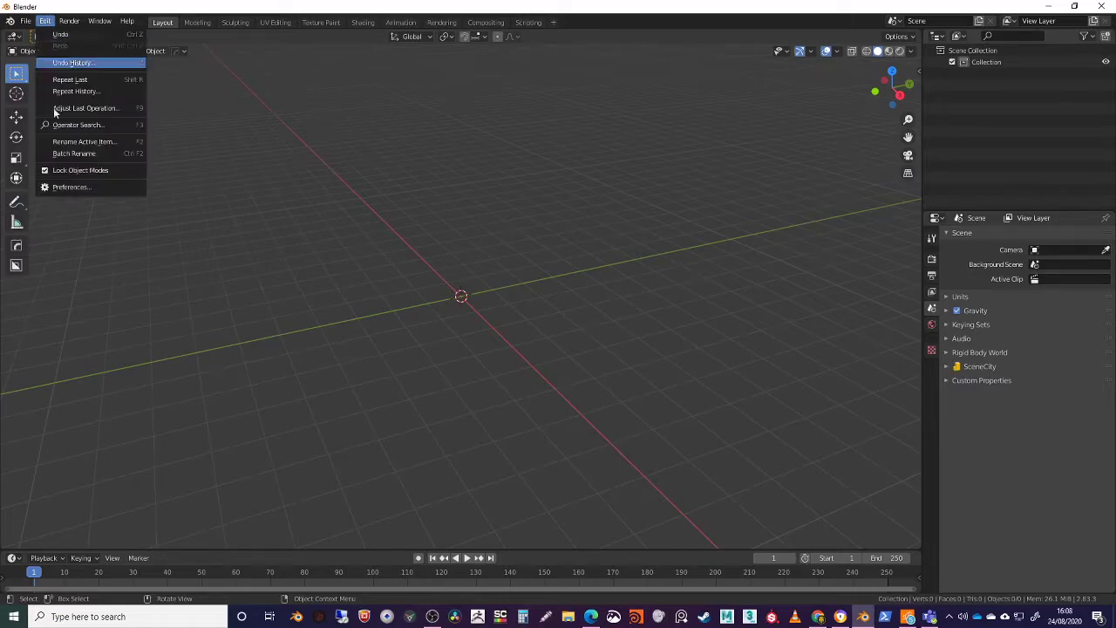
left_click(70, 188)
left_click_drag(137, 45, 168, 110)
left_click(137, 124)
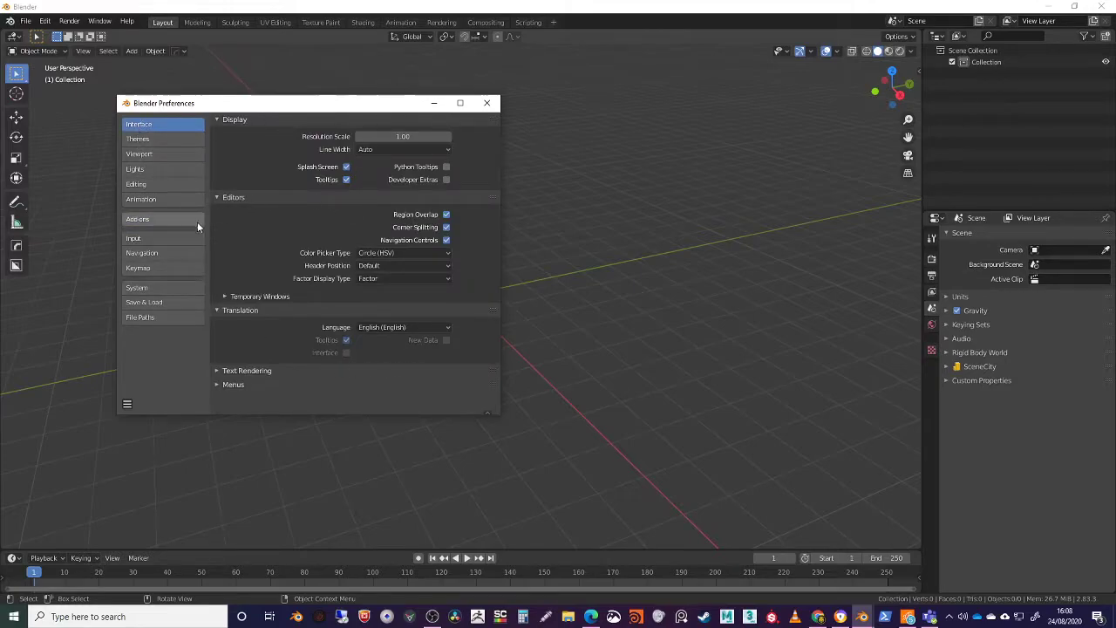
Look through the Themes, Viewport, Lights, Editing and Animation preferences, including the default interpolation for F-Curves
left_click(146, 140)
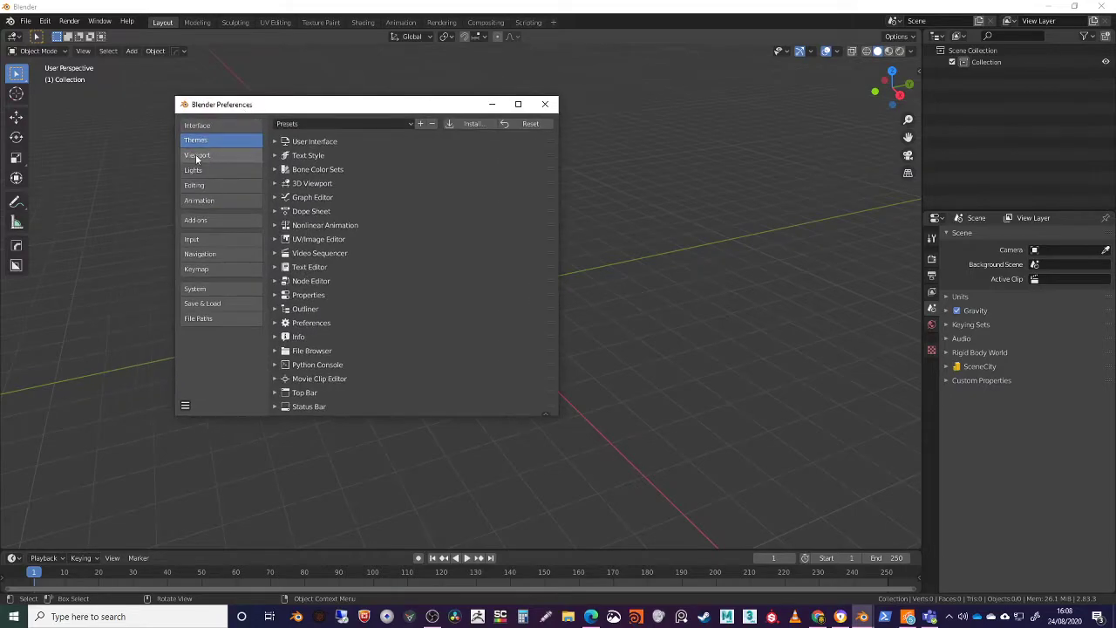
left_click(192, 154)
left_click(210, 169)
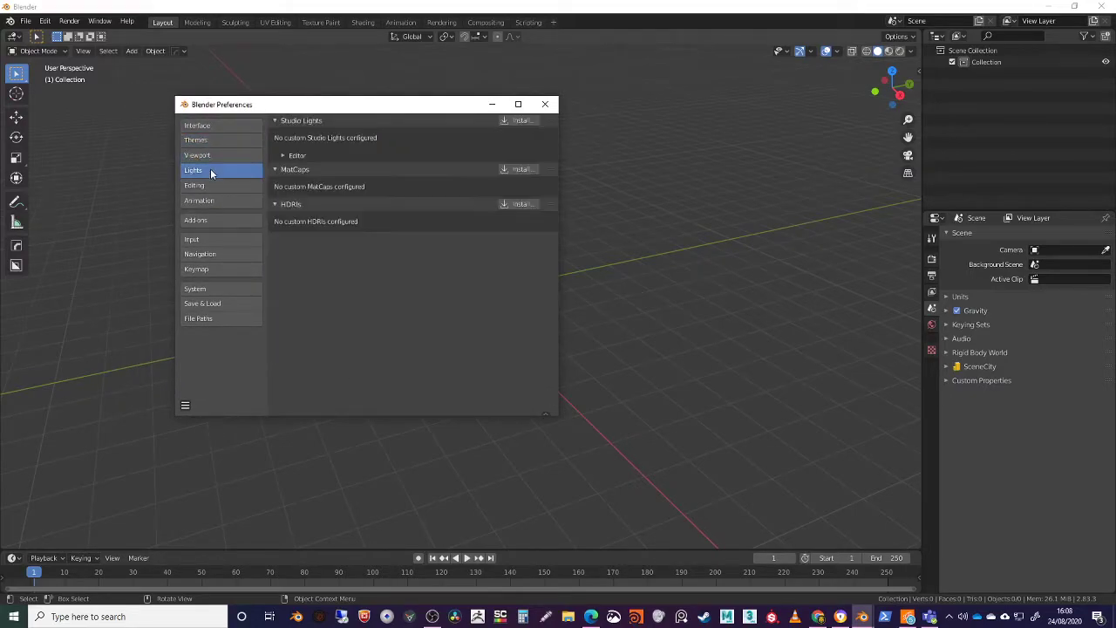
left_click(210, 184)
left_click(211, 200)
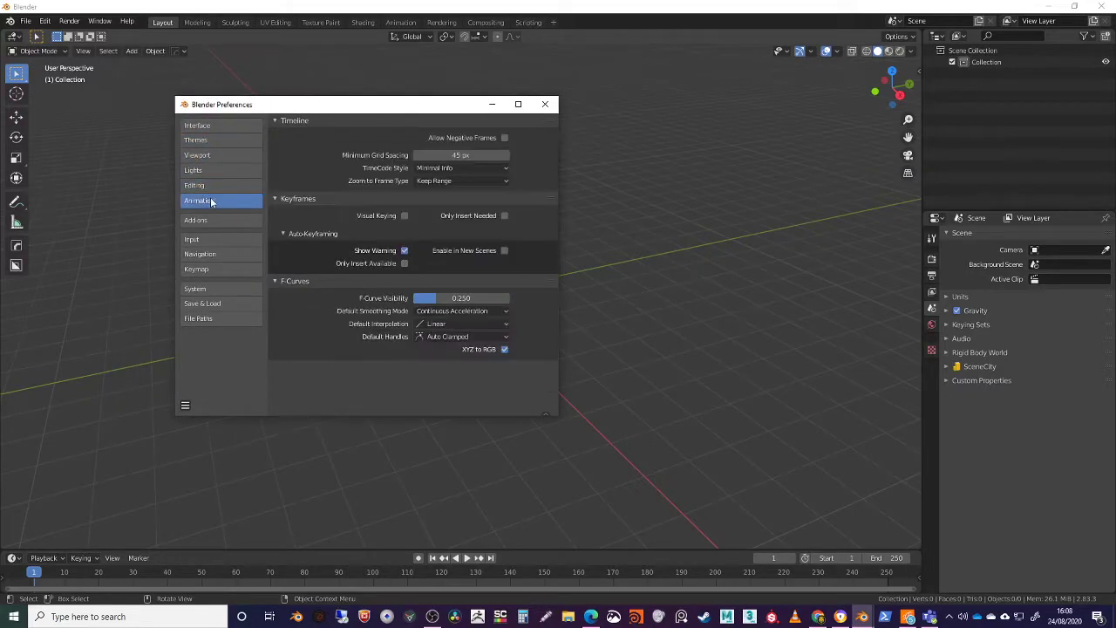
left_click(422, 325)
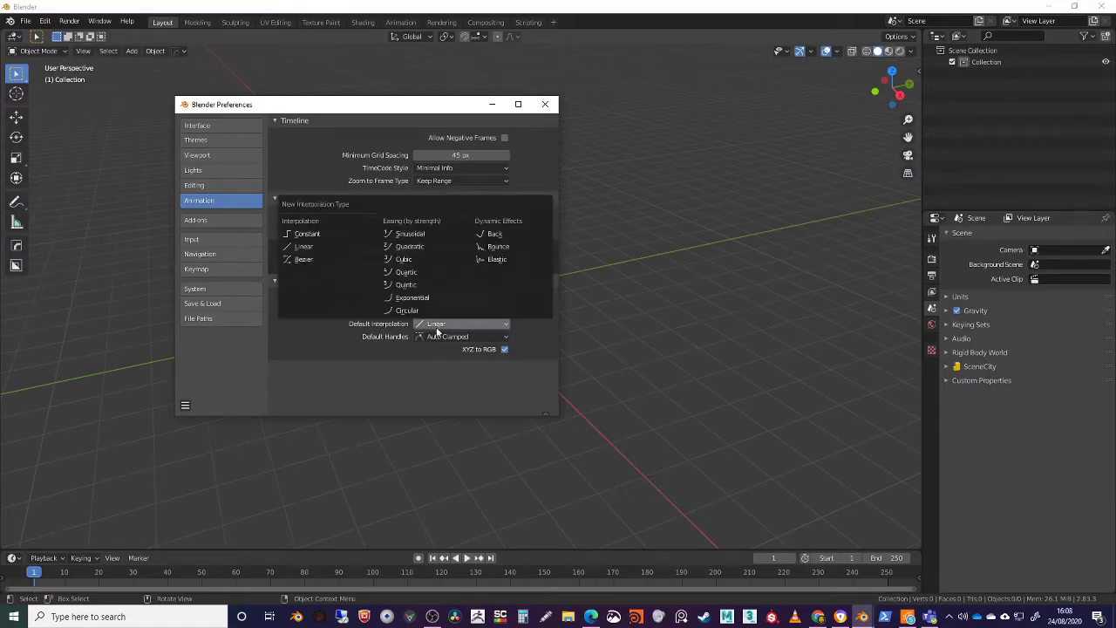
Browse the list of available add-ons in the preferences, down to the Mesh and Node add-ons
left_click(198, 225)
left_click_drag(331, 107, 255, 82)
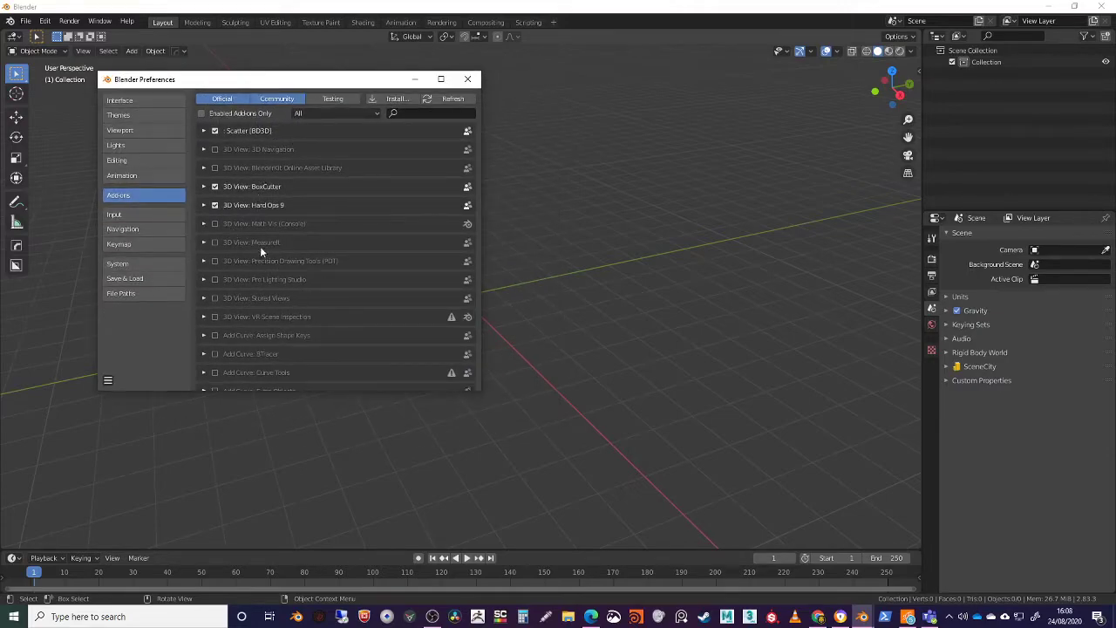
scroll(270, 287, "down", 15)
scroll(267, 288, "down", 15)
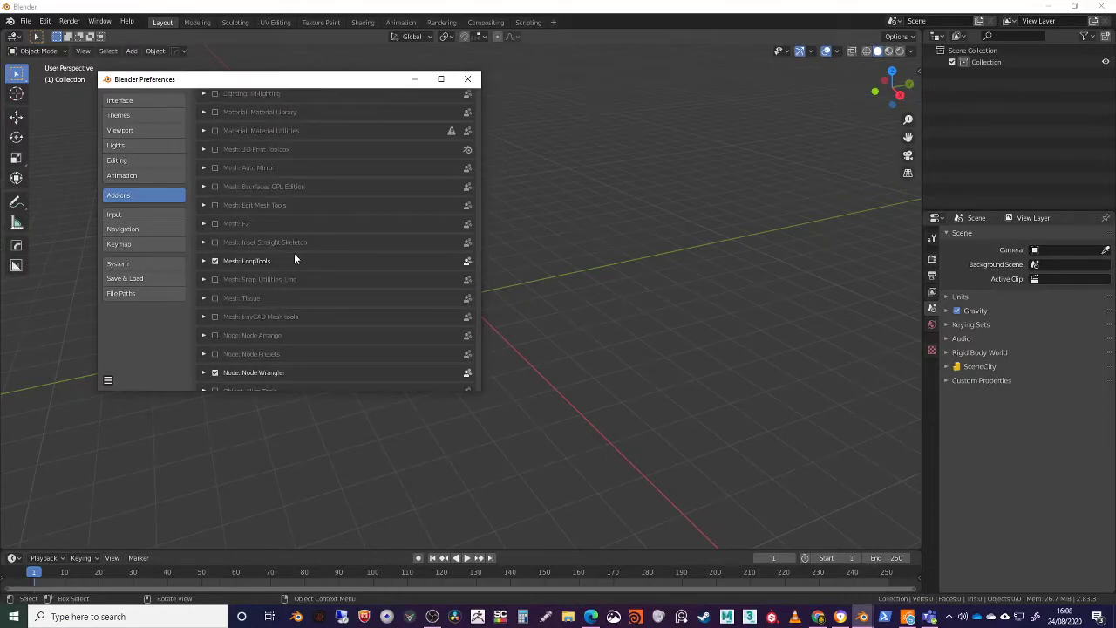
scroll(295, 244, "up", 3)
left_click_drag(327, 85, 376, 94)
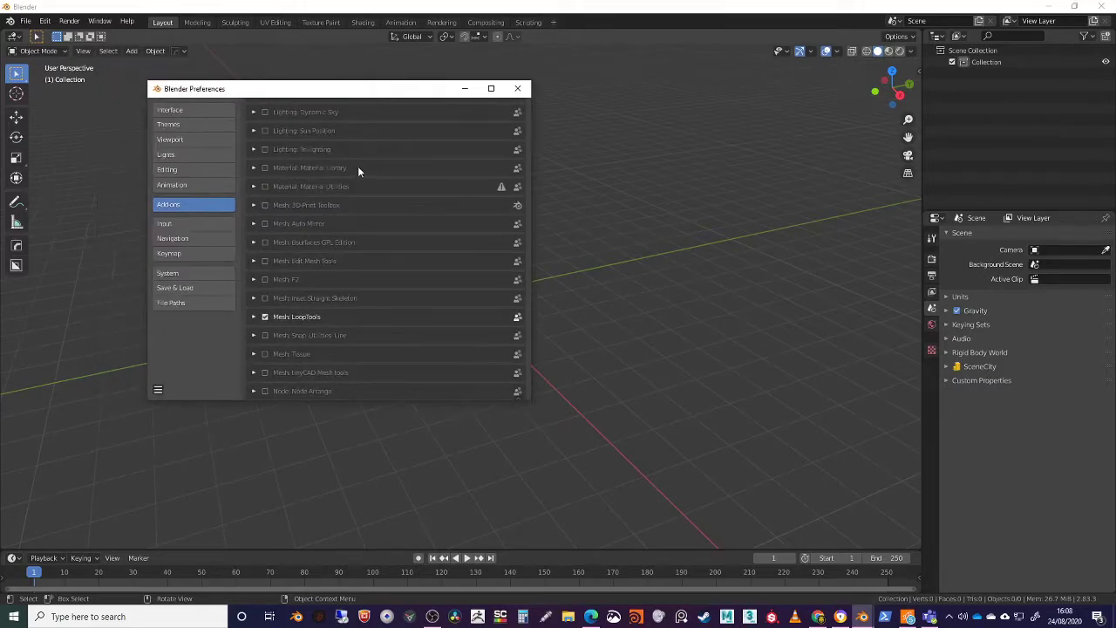
Set the Cycles render devices to OptiX in the System preferences and close the preferences
left_click(169, 274)
left_click_drag(323, 89, 292, 90)
left_click(291, 123)
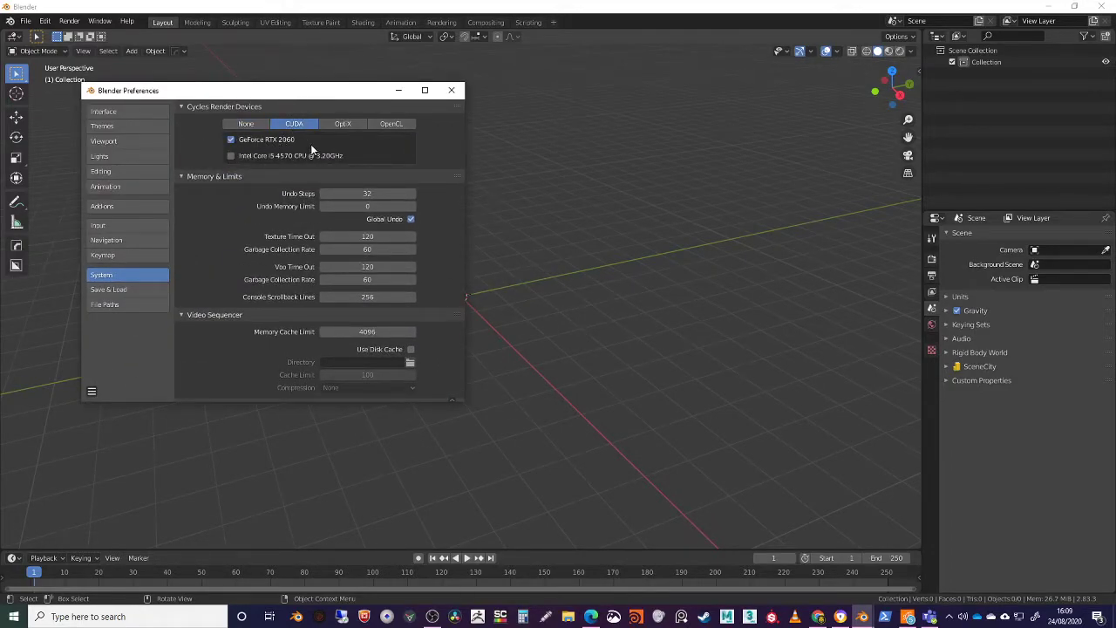
left_click(230, 139)
left_click(356, 124)
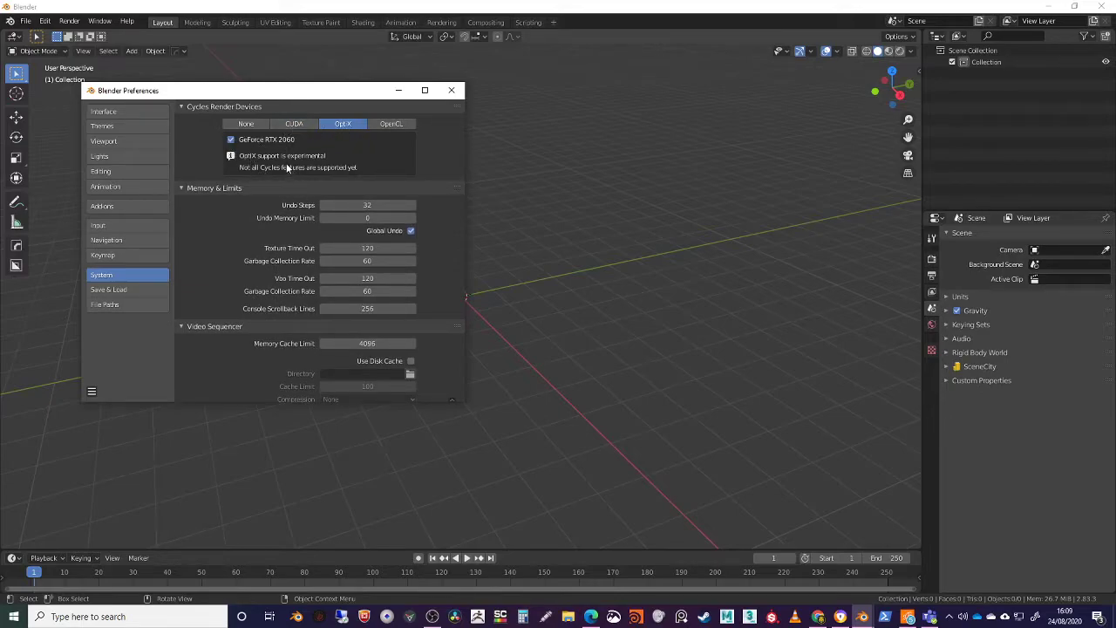
left_click_drag(304, 90, 356, 107)
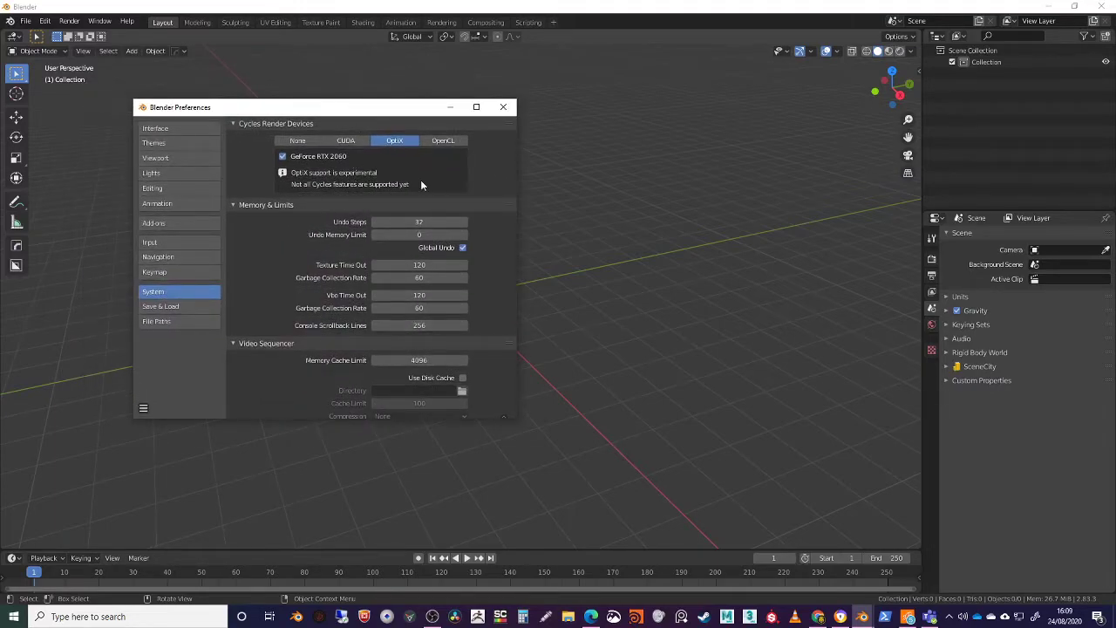
left_click(504, 106)
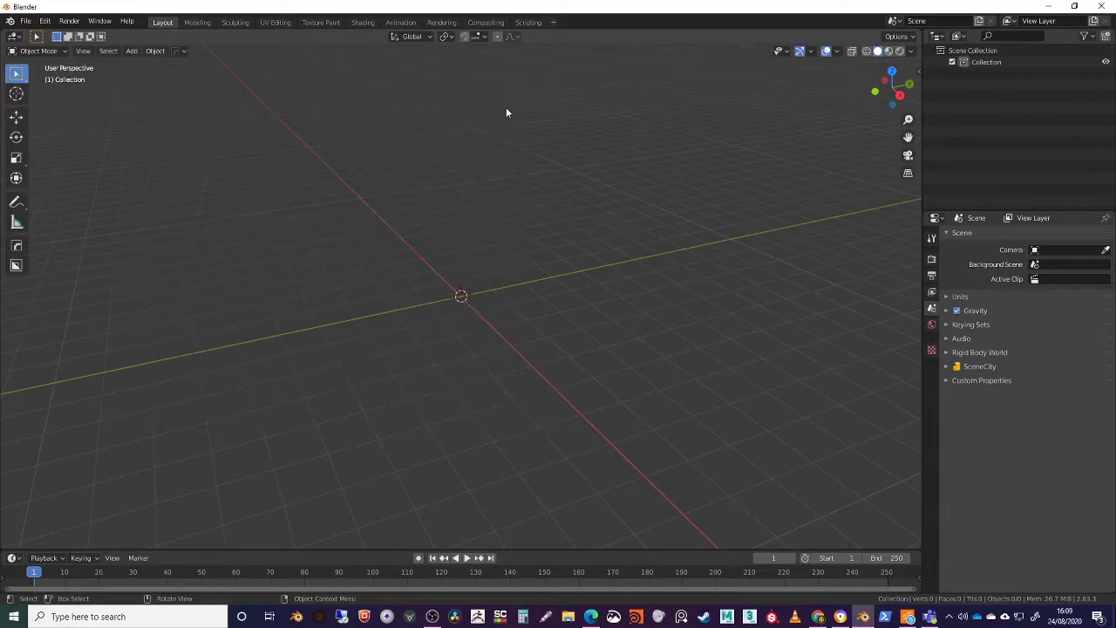
left_click(69, 22)
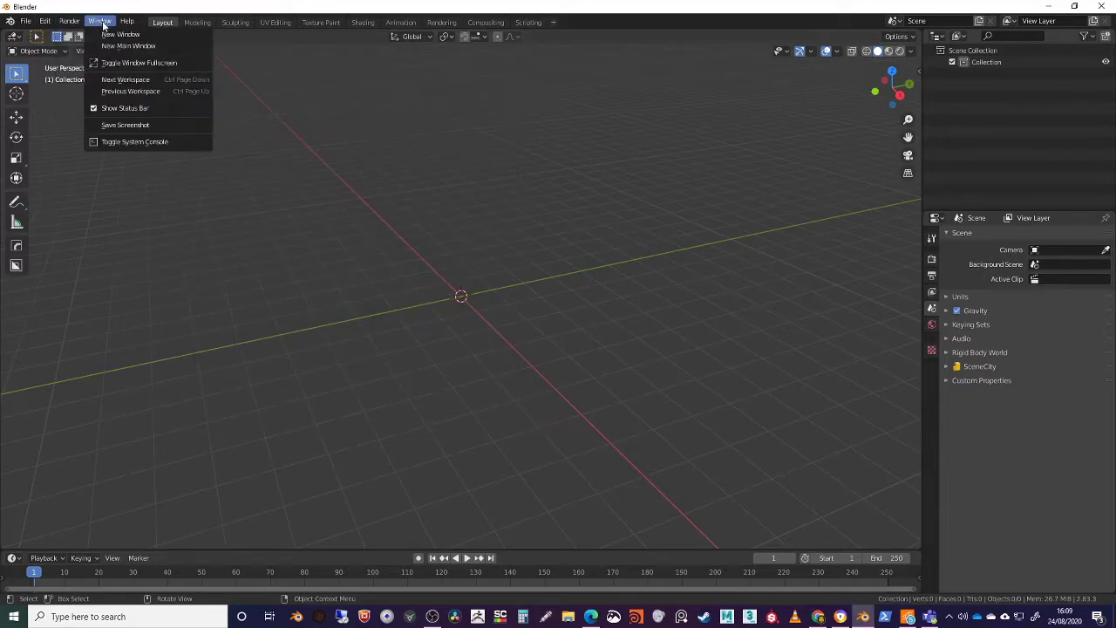
left_click(100, 21)
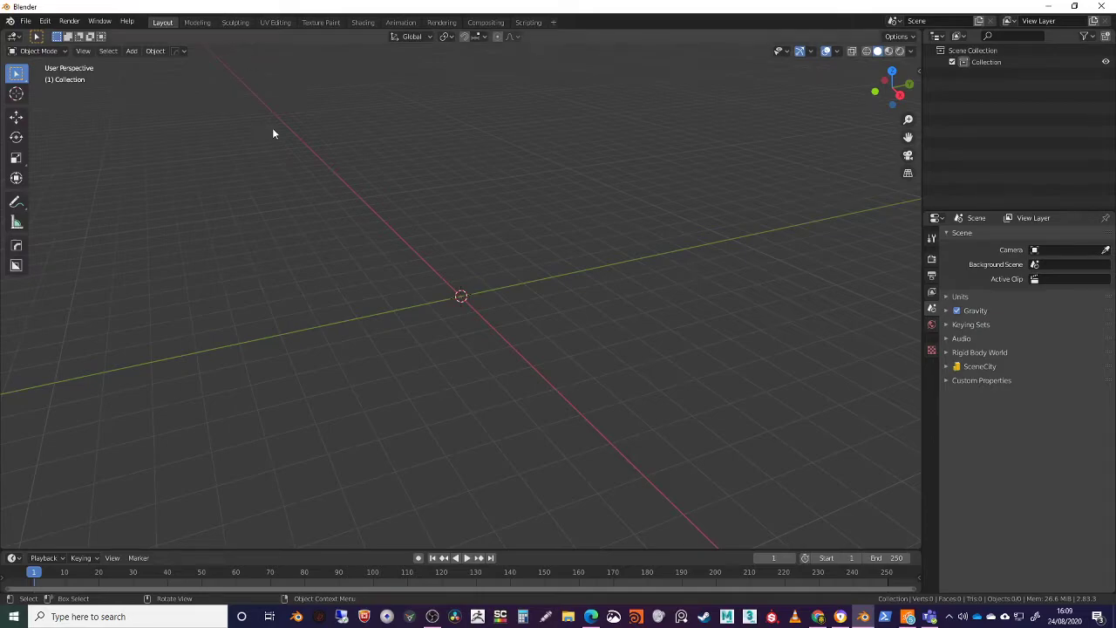
Compare the Modeling workspace with the Layout workspace while the scene is empty
left_click(197, 21)
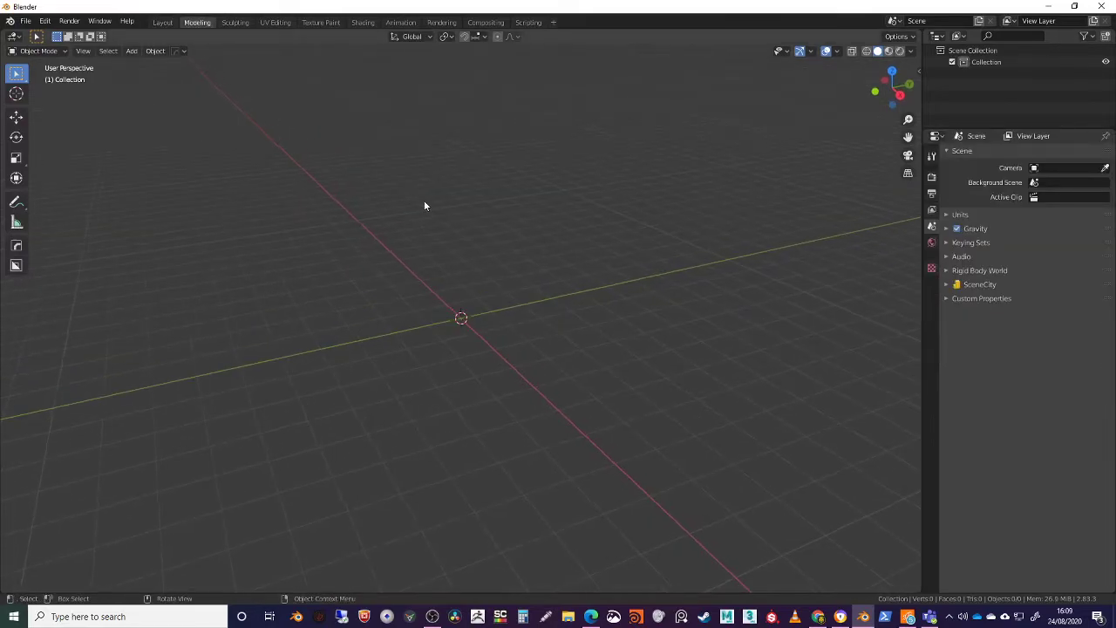
middle_click_drag(449, 230, 410, 220)
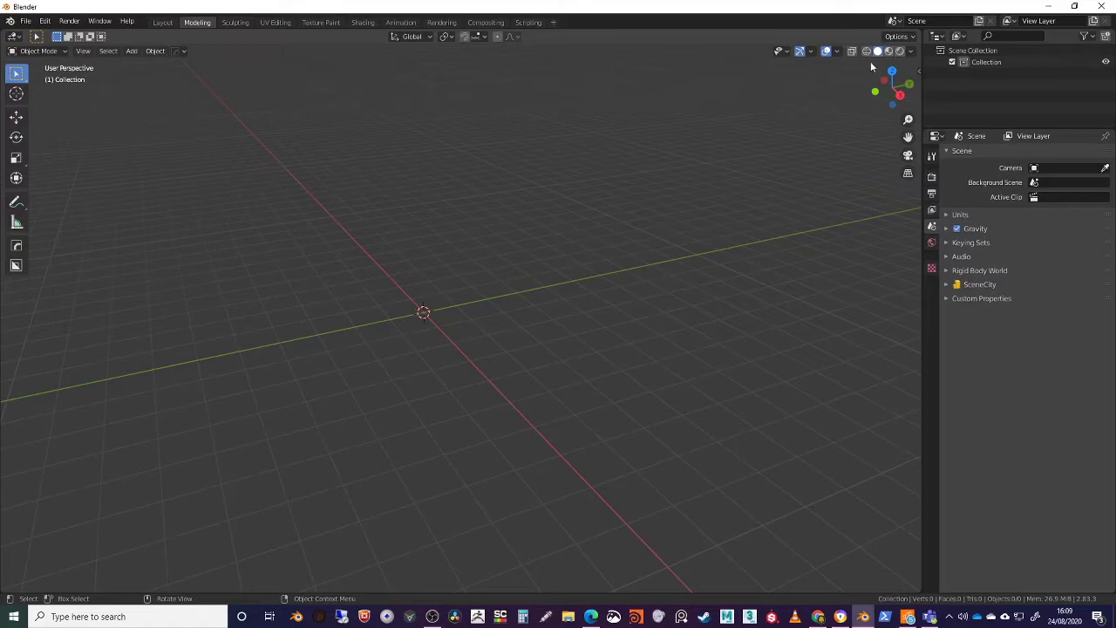
left_click(164, 22)
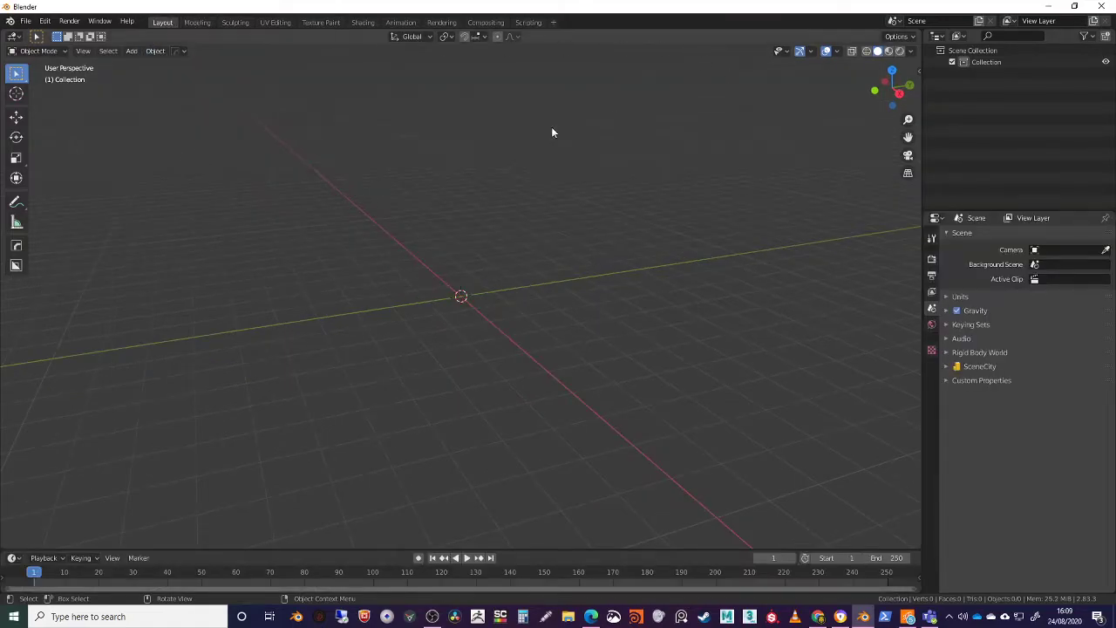
left_click(198, 23)
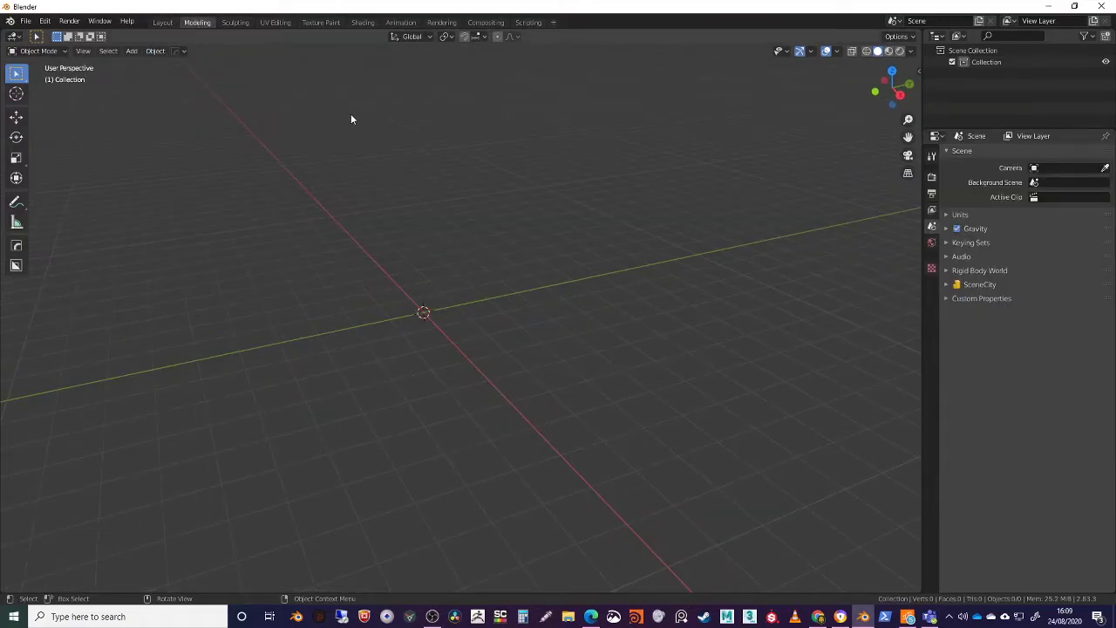
Add a cube to the empty scene in the Sculpting workspace and view it from above at an angle
left_click(234, 23)
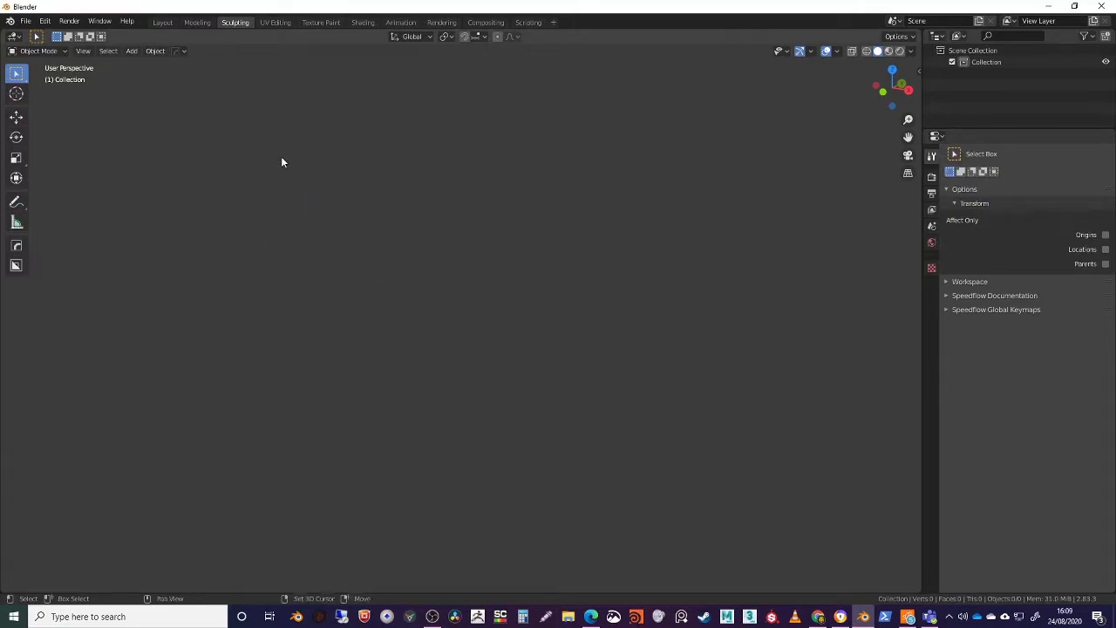
key("shift+a")
left_click(338, 173)
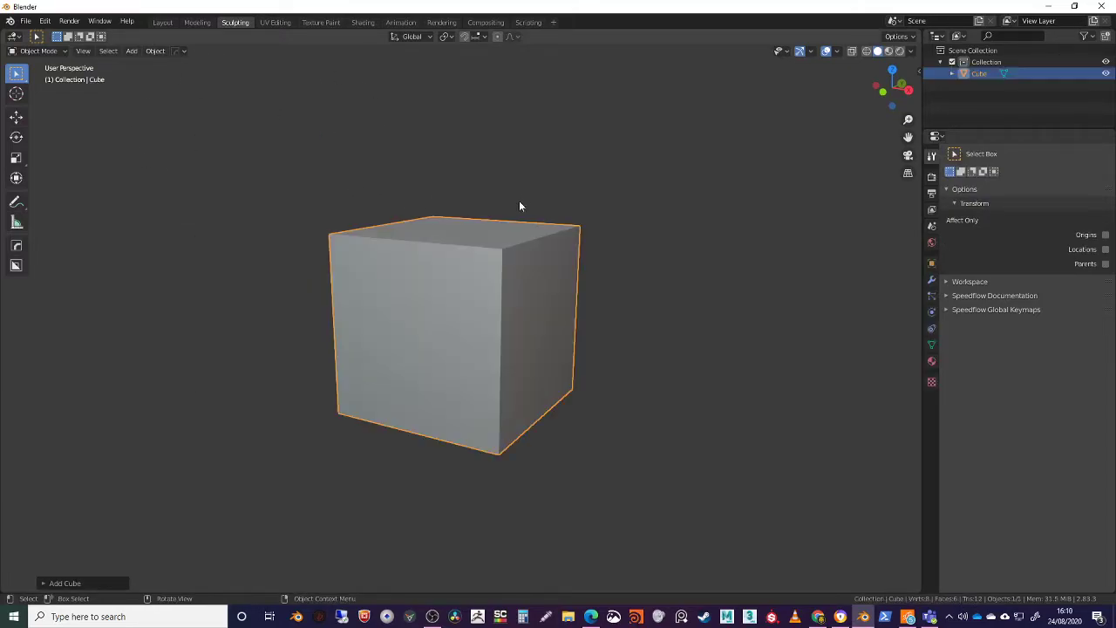
middle_click_drag(512, 206, 522, 188)
middle_click_drag(486, 258, 487, 272)
middle_click_drag(506, 319, 450, 238)
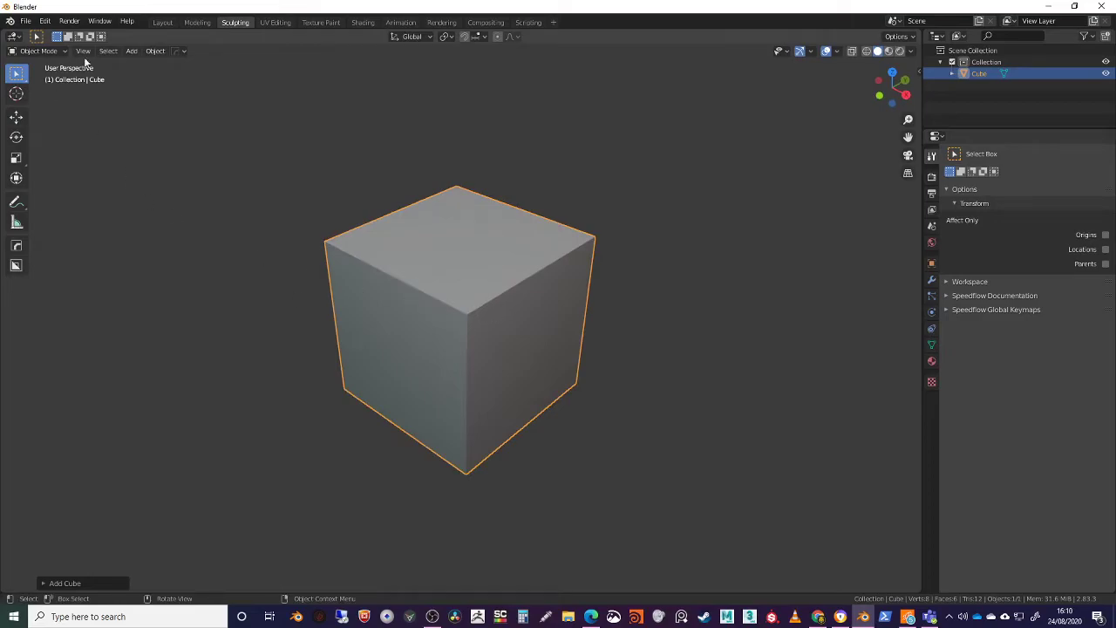
Switch the cube to Sculpt Mode and try several Draw brush strokes on its upper face and front corner
left_click(41, 50)
left_click(42, 89)
mouse_move(411, 252)
middle_mouse_down()
mouse_move(491, 291)
mouse_move(424, 284)
middle_mouse_up()
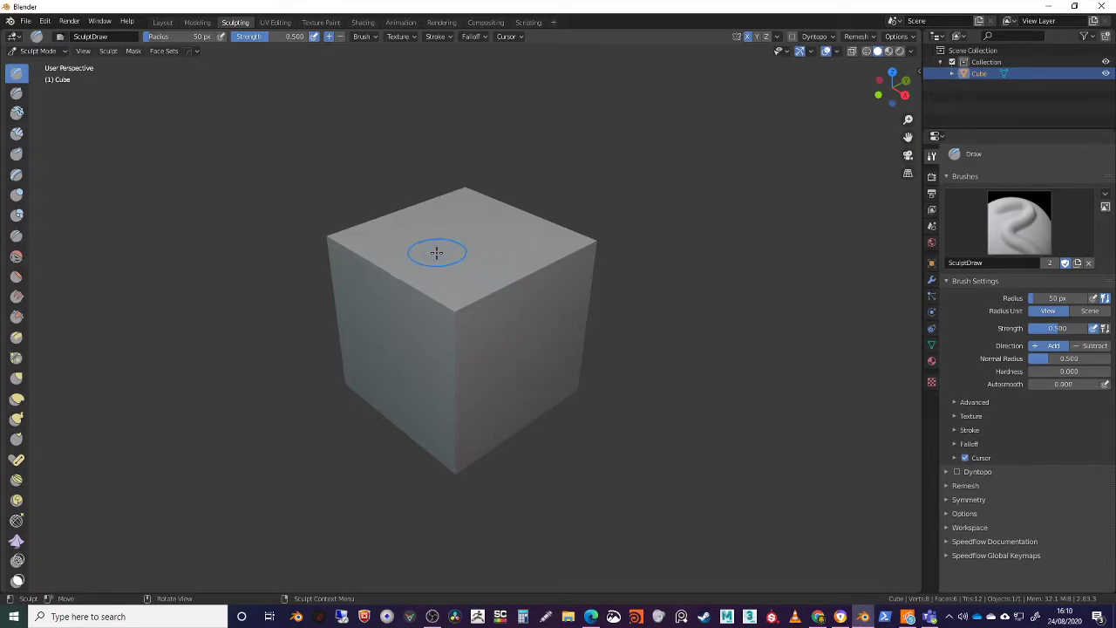
mouse_move(451, 310)
left_mouse_down()
mouse_move(448, 323)
mouse_move(443, 306)
mouse_move(471, 299)
left_mouse_up()
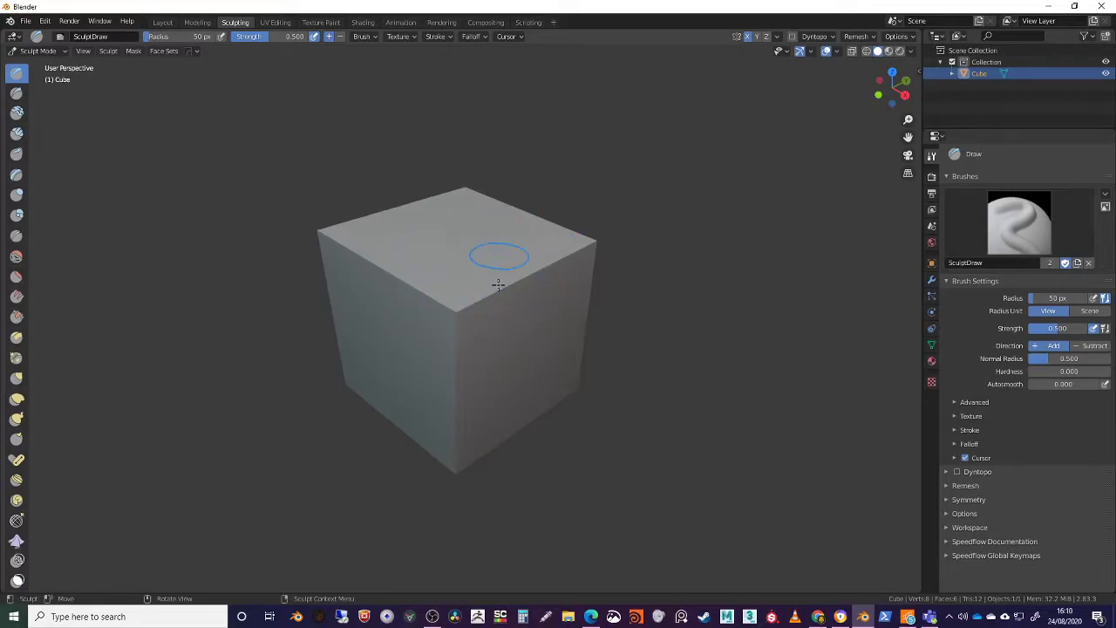
mouse_move(447, 293)
middle_mouse_down()
mouse_move(469, 326)
mouse_move(479, 299)
middle_mouse_up()
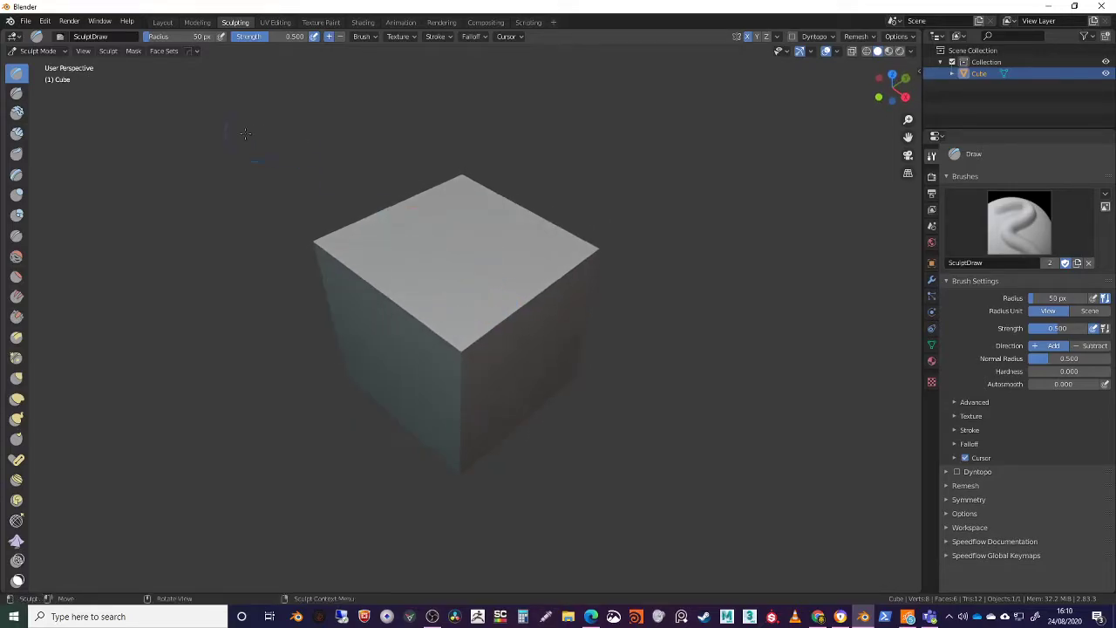
Start a new General file without saving the current scene
key("ctrl+n")
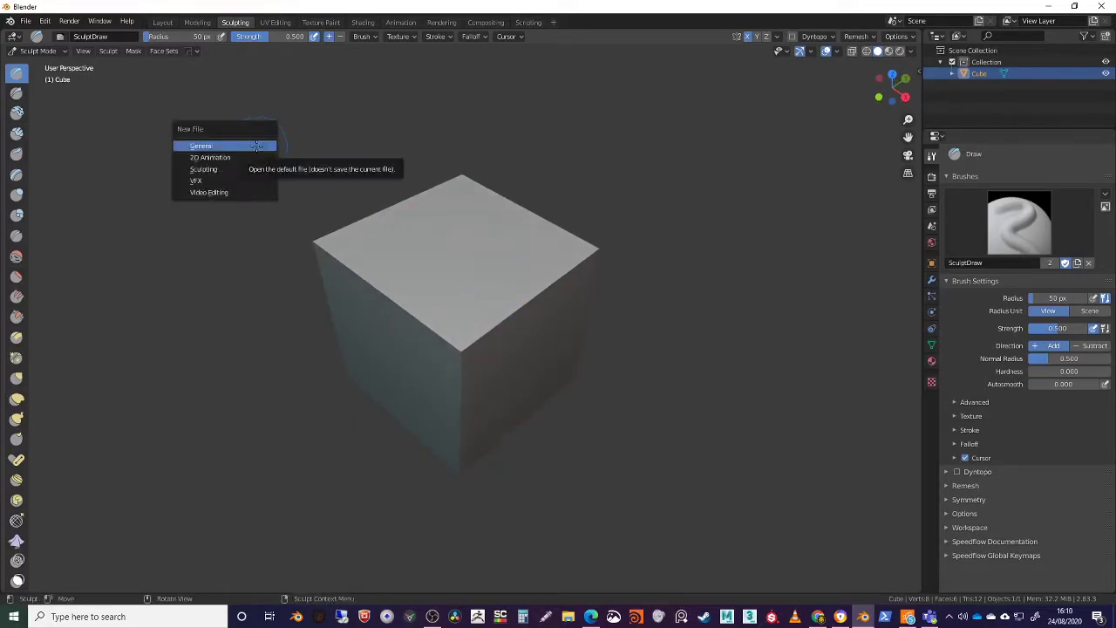
left_click(254, 146)
left_click(584, 329)
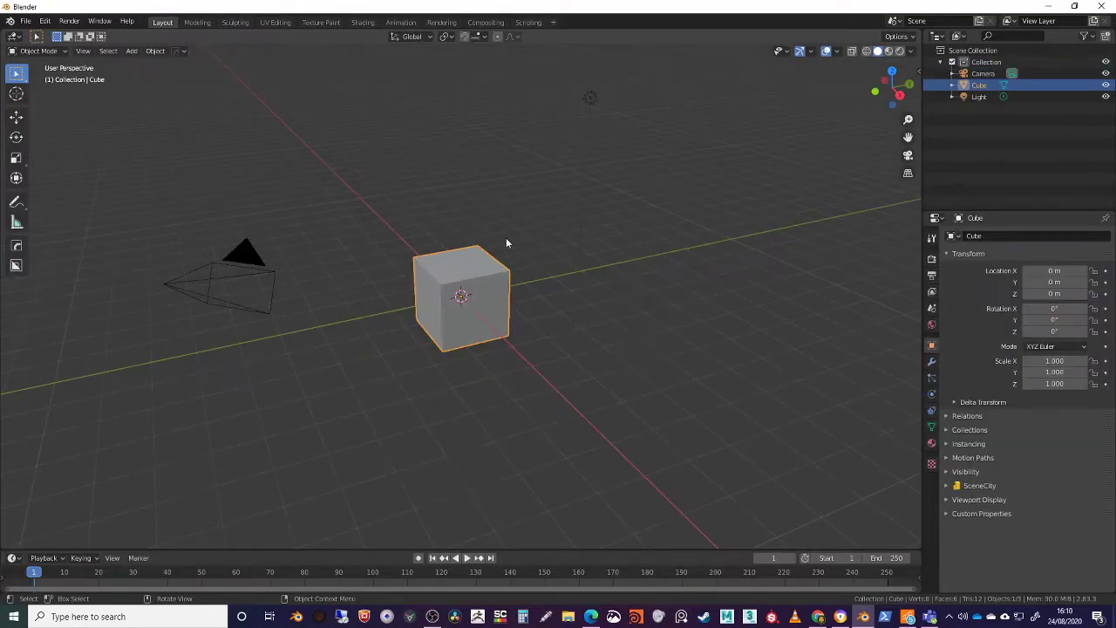
Visit the Sculpting workspace with the default cube, and examine the cube and its unwrapped layout in the UV Editing workspace
left_click(234, 22)
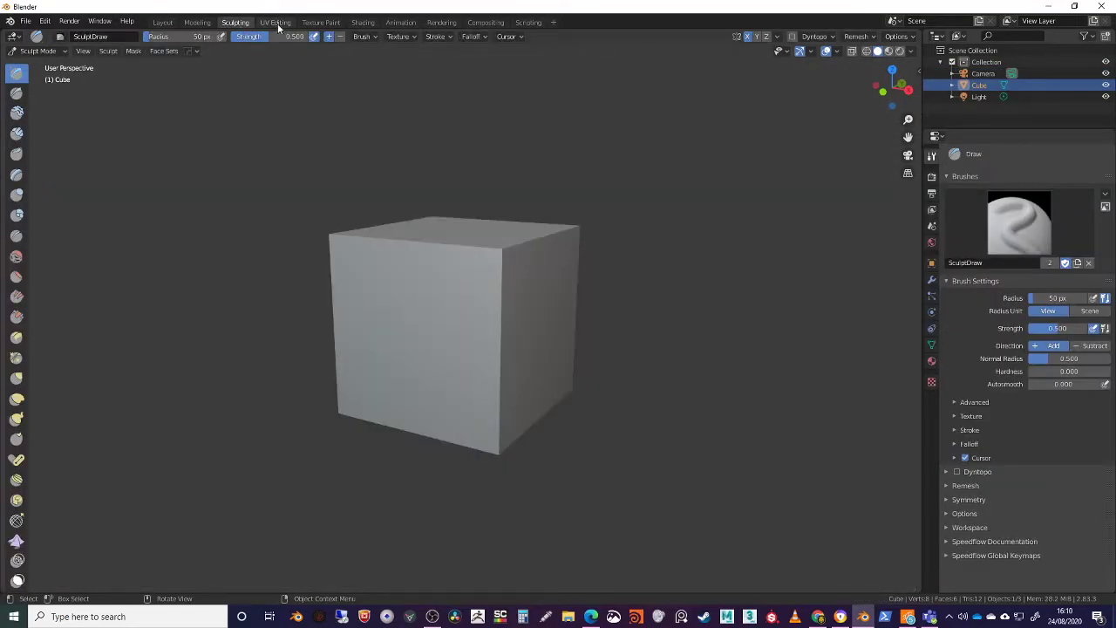
left_click(275, 23)
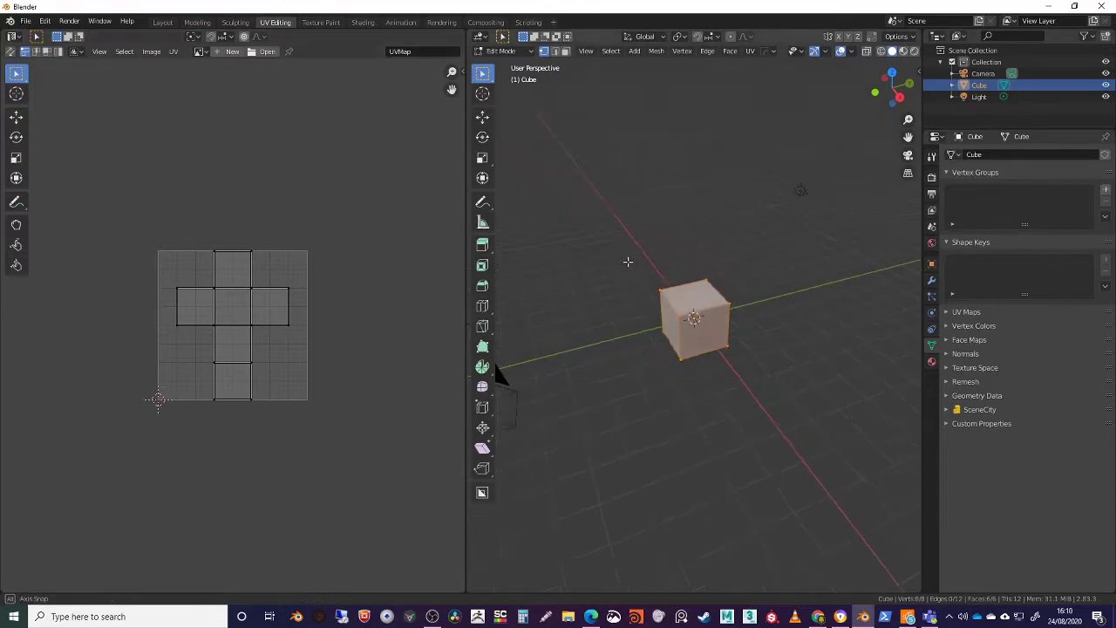
middle_click_drag(625, 242, 665, 239)
scroll(606, 303, "up", 2)
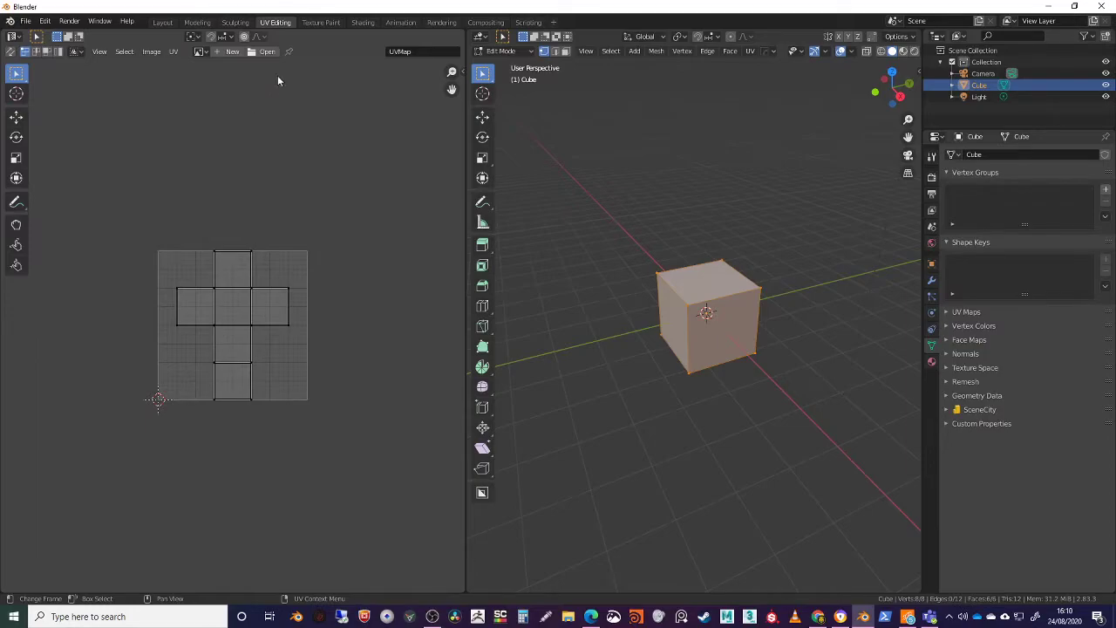
Visit the Texture Paint workspace, and examine the untextured cube and the TexDraw brush settings
left_click(320, 21)
mouse_move(521, 170)
middle_mouse_down()
mouse_move(601, 242)
mouse_move(600, 230)
mouse_move(650, 248)
middle_mouse_up()
scroll(1002, 488, "down", 4)
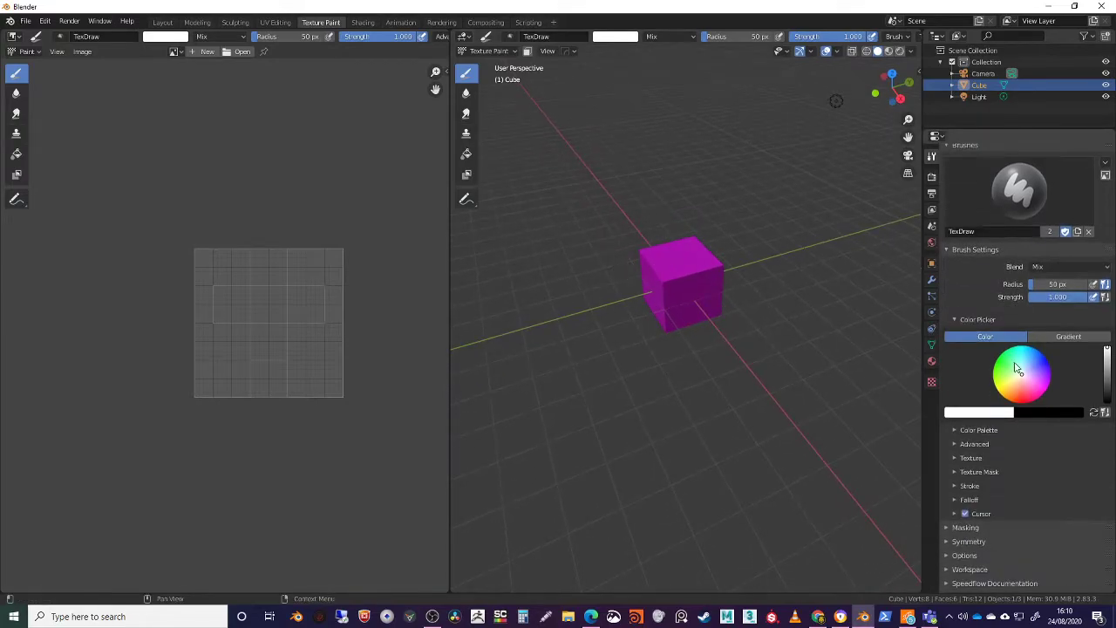
scroll(671, 325, "up", 4)
middle_click_drag(683, 177, 691, 286, "shift")
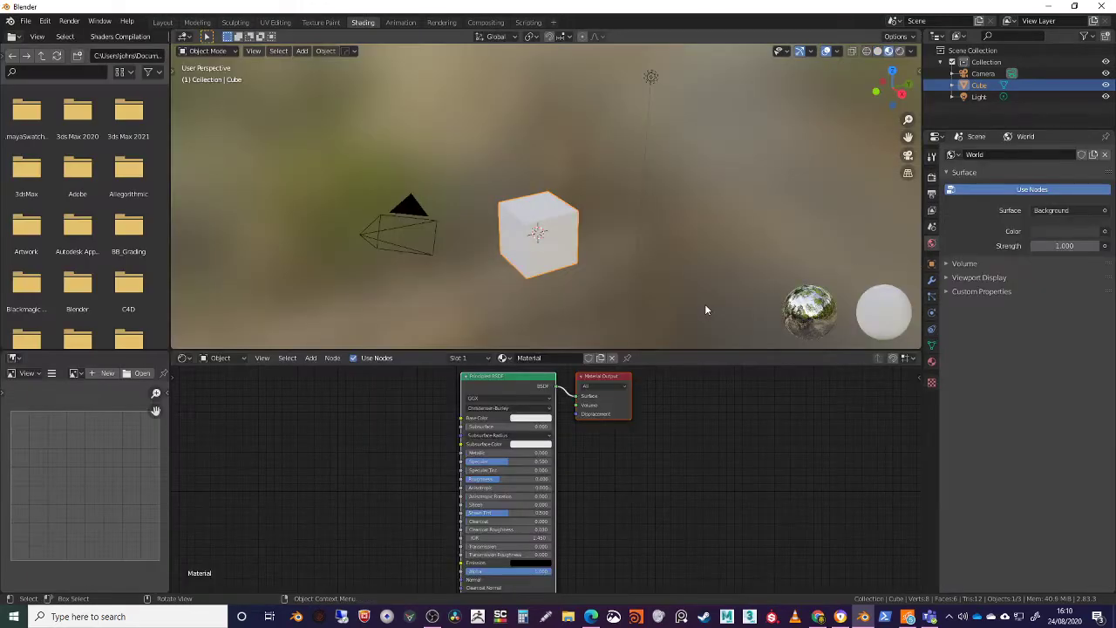
Inspect the cube in the Shading workspace and reposition its Material Output node relative to the Principled BSDF node
mouse_move(553, 263)
middle_mouse_down()
mouse_move(555, 229)
mouse_move(571, 230)
middle_mouse_up()
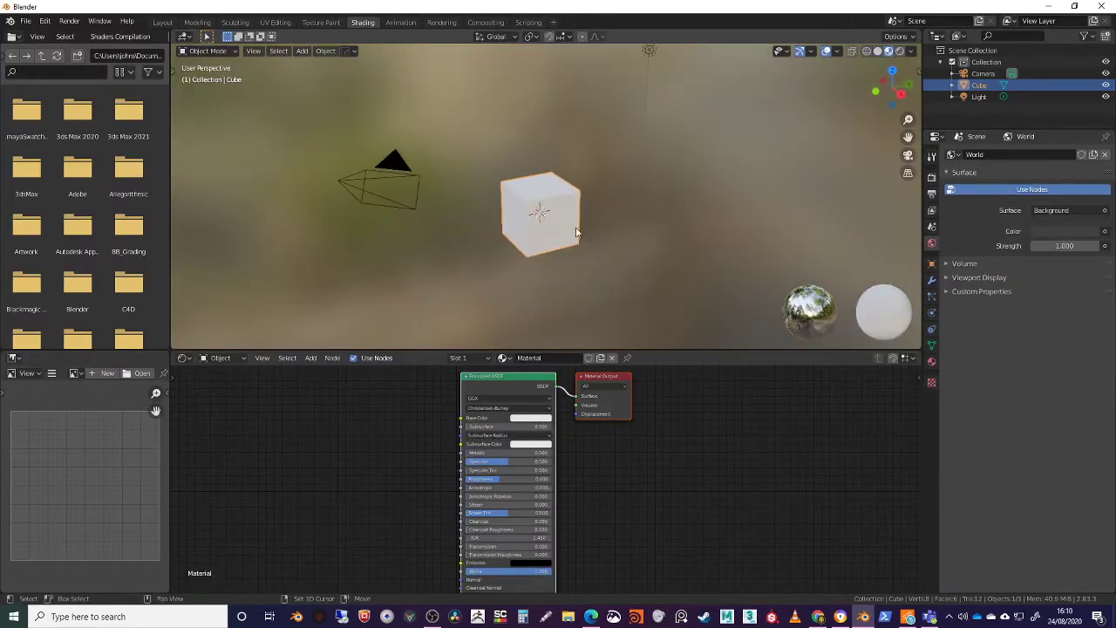
middle_click_drag(728, 254, 820, 273)
middle_click_drag(559, 172, 512, 159)
middle_click_drag(588, 186, 578, 197)
middle_click_drag(592, 397, 712, 427)
left_click_drag(609, 408, 563, 392)
left_click_drag(727, 409, 723, 435)
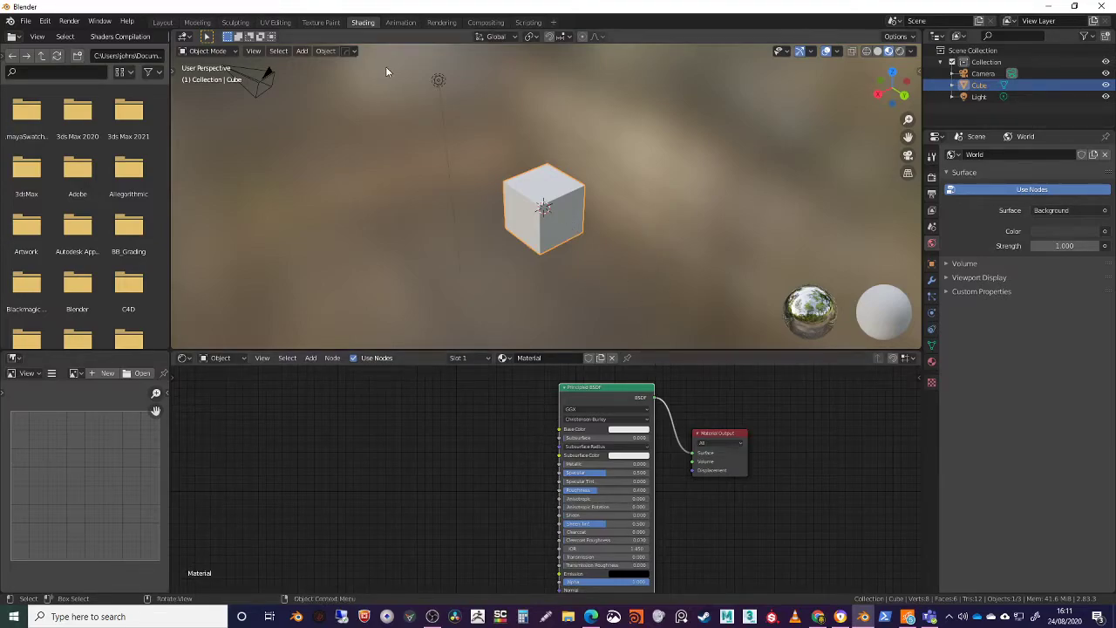
Visit the Animation workspace with its camera view and Dope Sheet, and look at the Rendering workspace
left_click(400, 22)
middle_click_drag(642, 243, 612, 238)
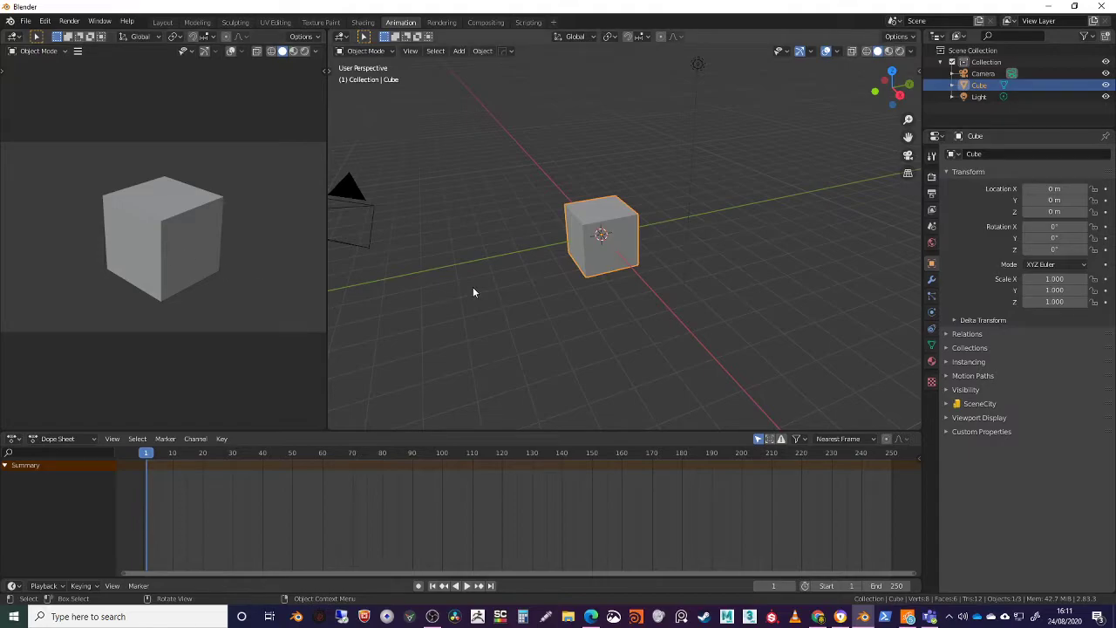
left_click(441, 22)
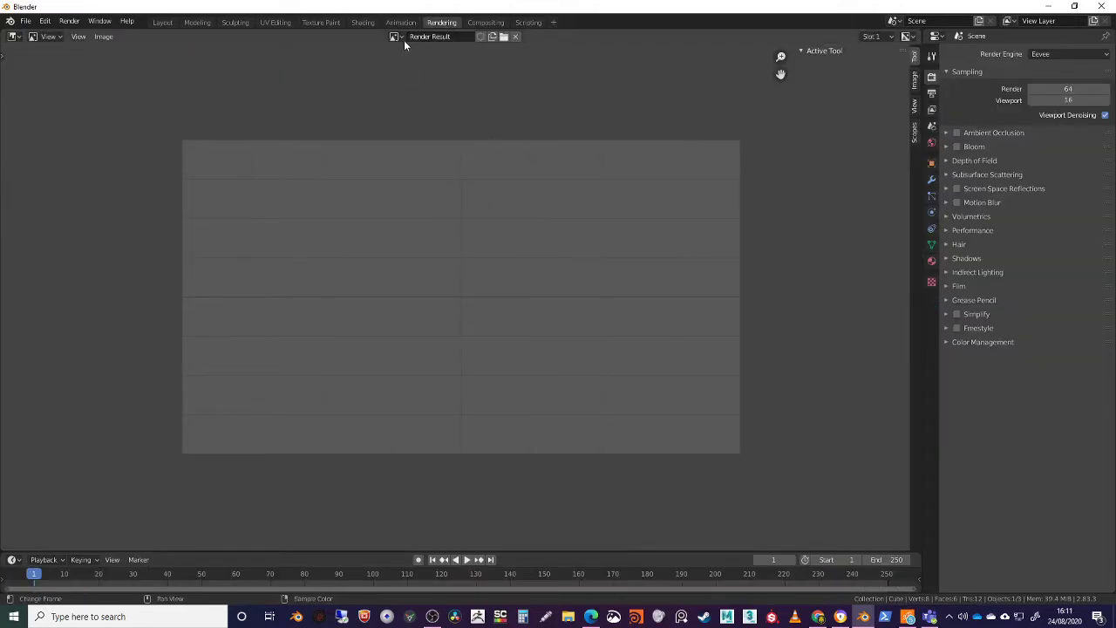
Enable nodes in the Compositing workspace and spread the Render Layers and Composite nodes apart
left_click(486, 22)
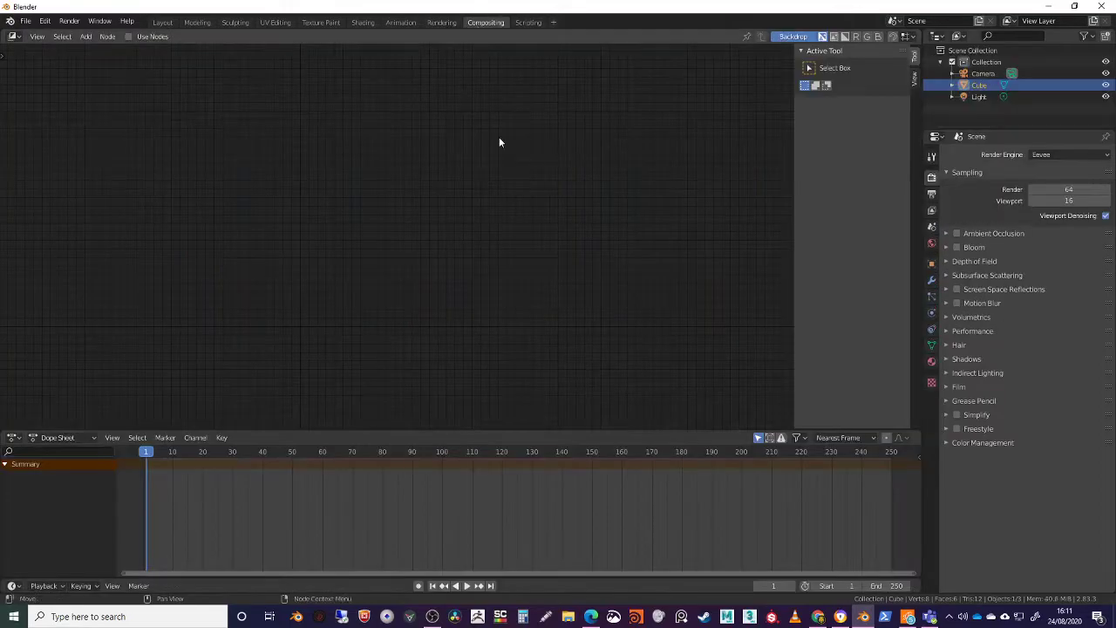
left_click(129, 35)
left_click_drag(287, 164, 164, 146)
left_click_drag(446, 162, 561, 254)
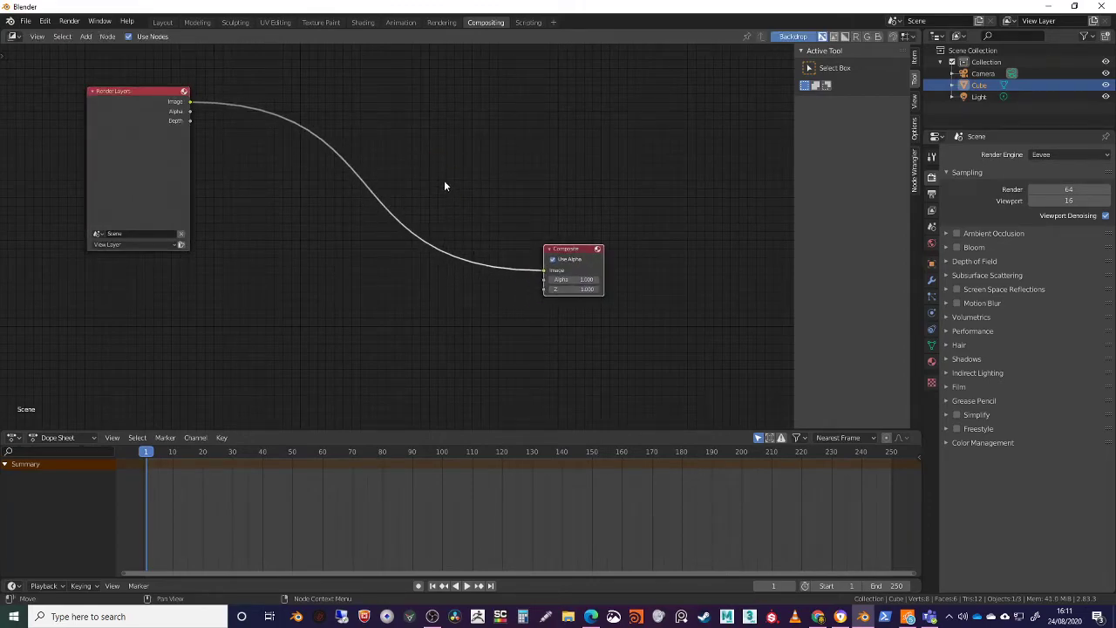
key("Home")
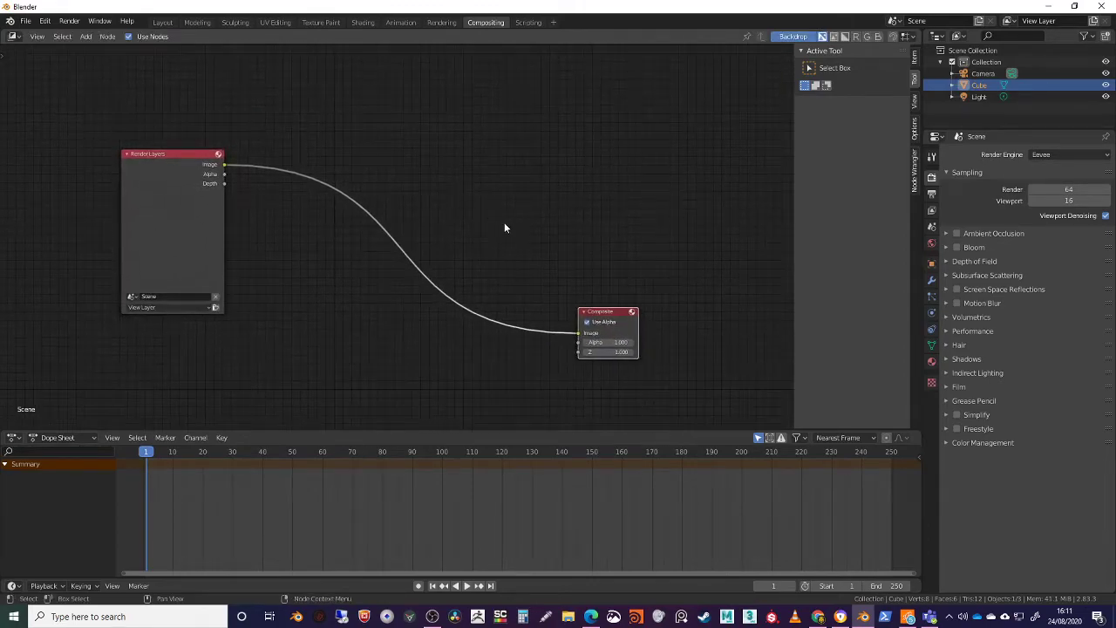
middle_click_drag(476, 171, 453, 200)
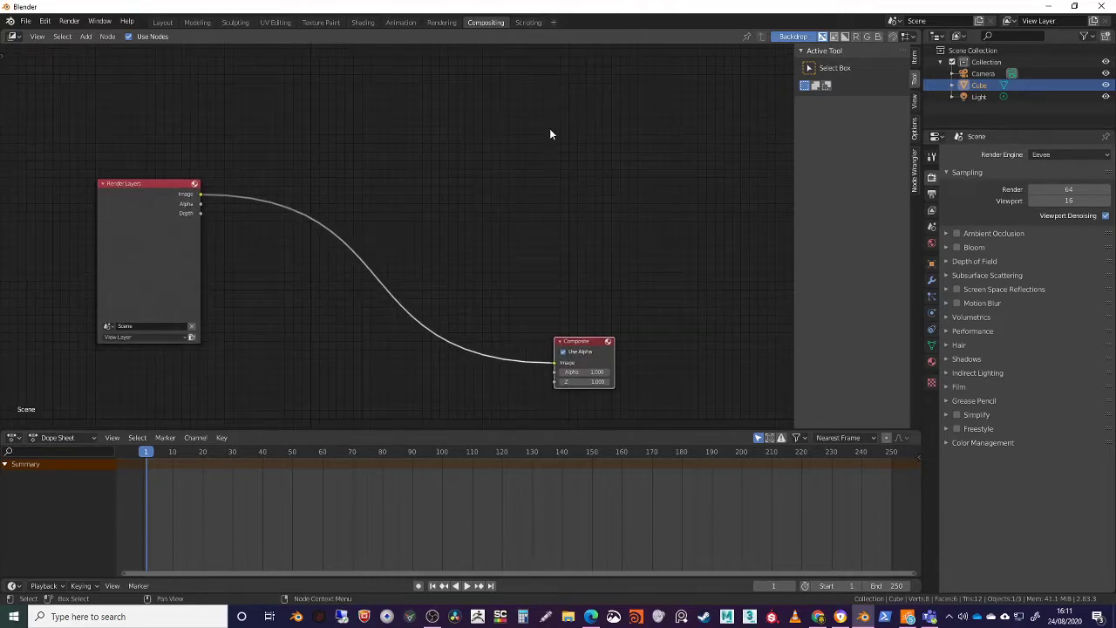
Visit the Scripting and Modeling workspaces, and return to the Layout workspace
left_click(528, 22)
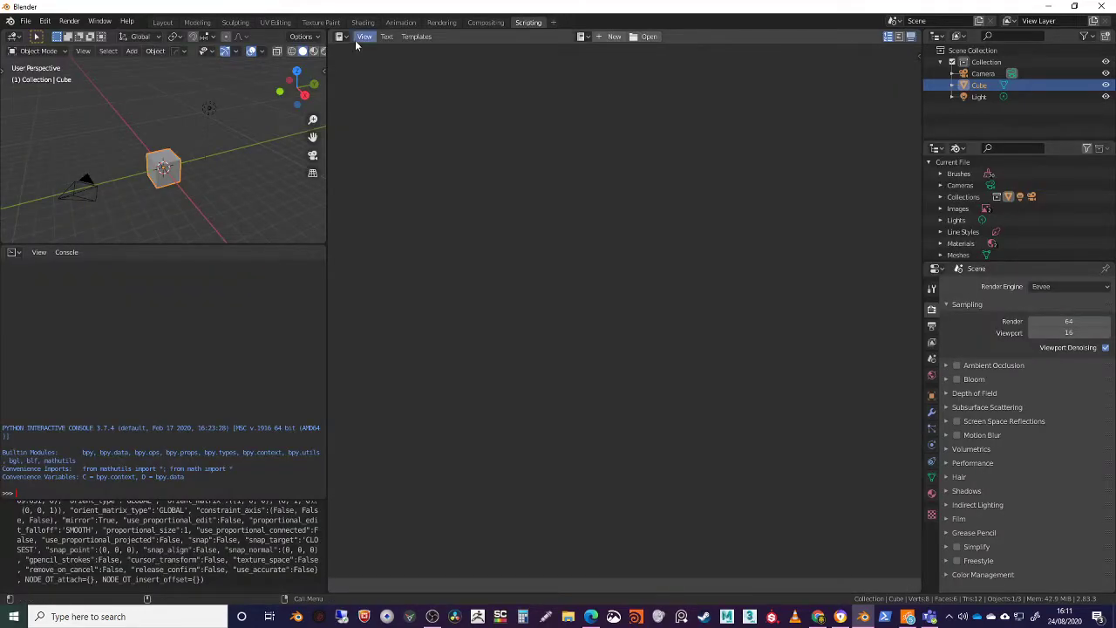
left_click(197, 22)
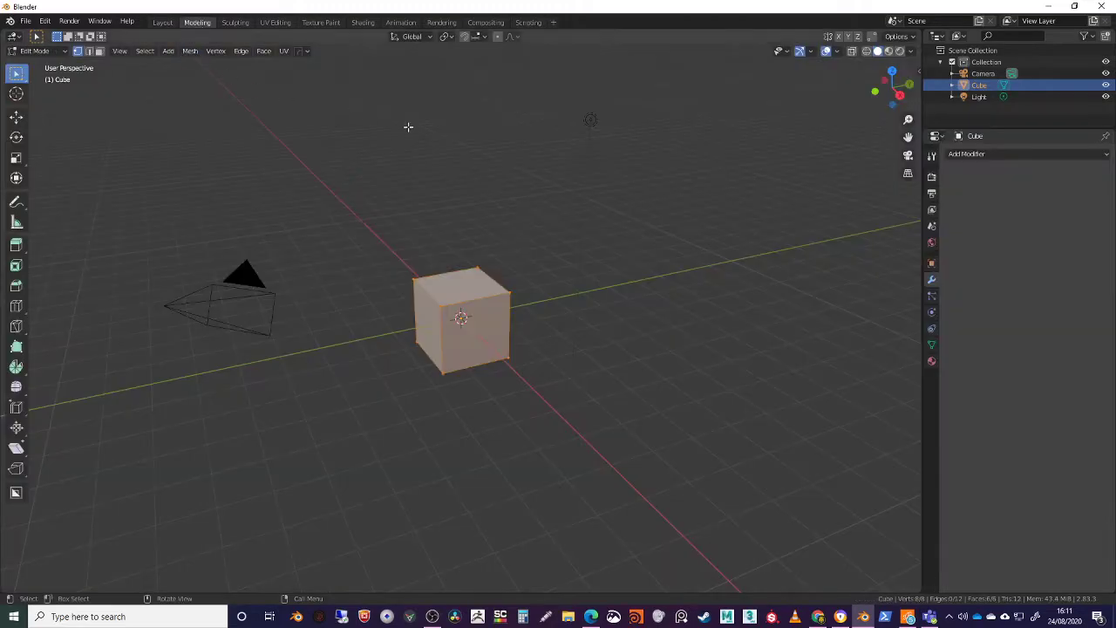
left_click(162, 22)
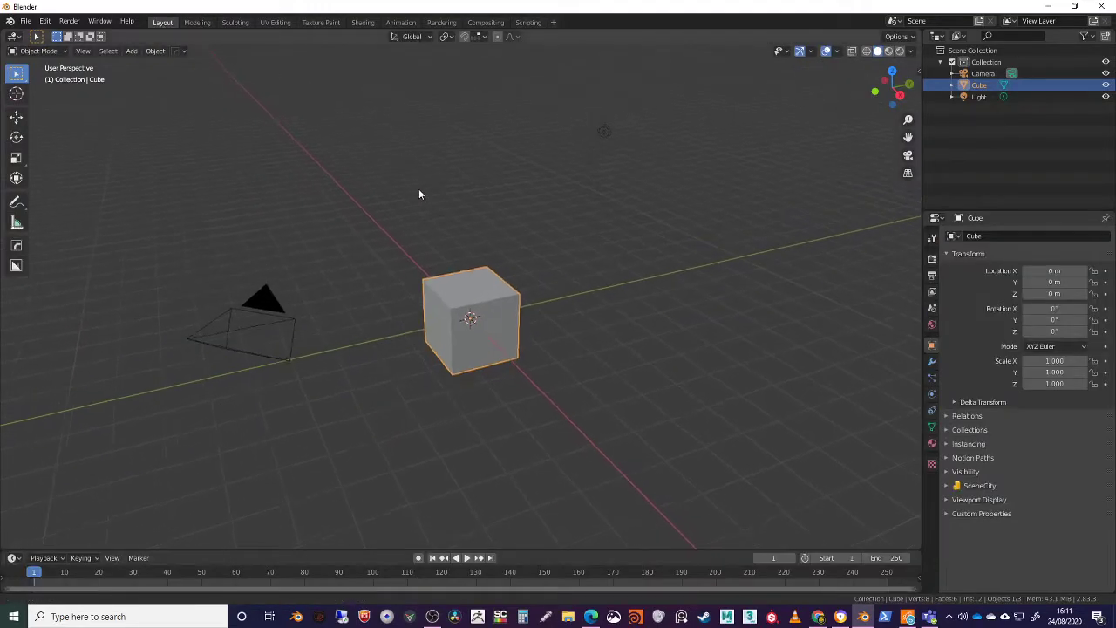
Deselect and reselect the cube, and compare the Modeling workspace with the Layout workspace
left_click(457, 197)
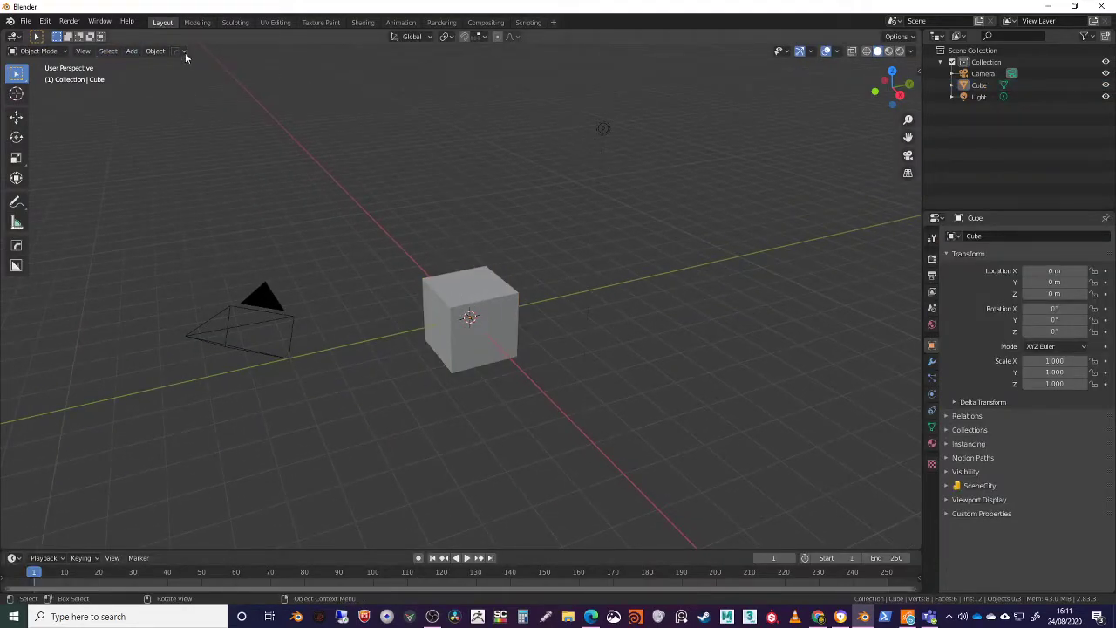
left_click(484, 306)
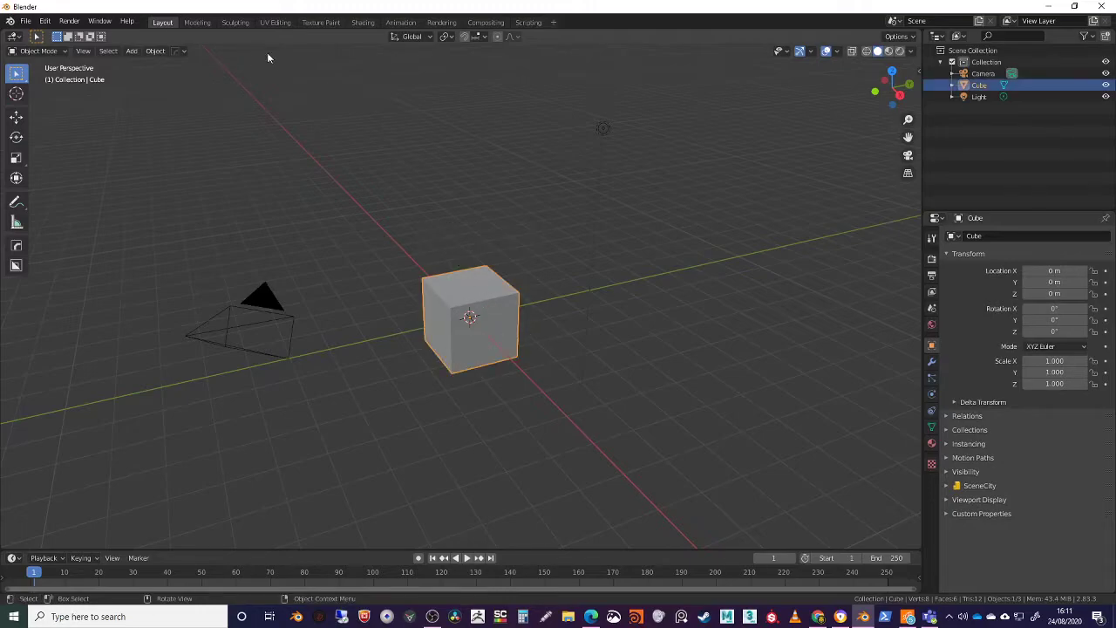
left_click(197, 22)
left_click(165, 23)
middle_click_drag(422, 218, 420, 184, "shift")
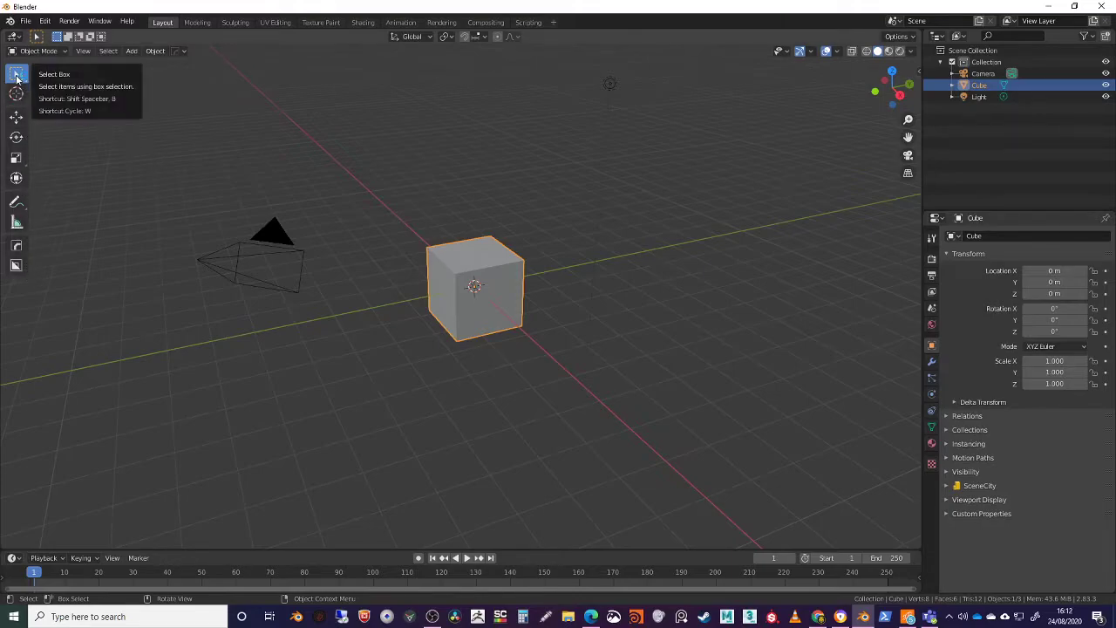
Examine the cube from several angles and distances in the Layout workspace
middle_click_drag(585, 304, 568, 252)
scroll(510, 305, "up", 4)
mouse_move(510, 303)
middle_mouse_down()
mouse_move(526, 293)
mouse_move(486, 273)
mouse_move(496, 307)
middle_mouse_up()
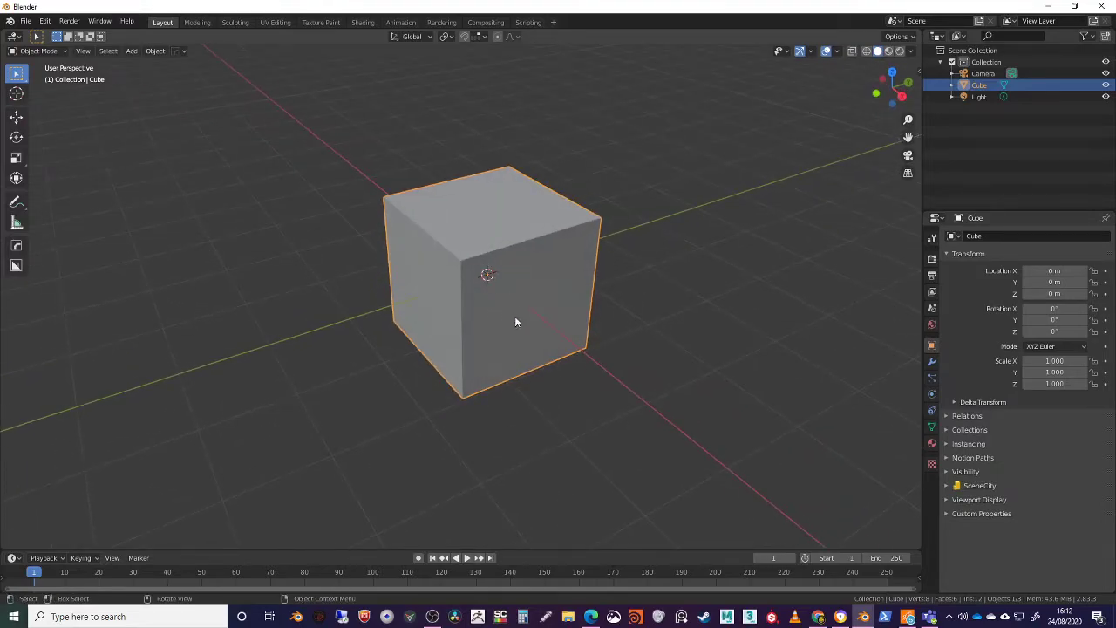
middle_click_drag(511, 361, 450, 245)
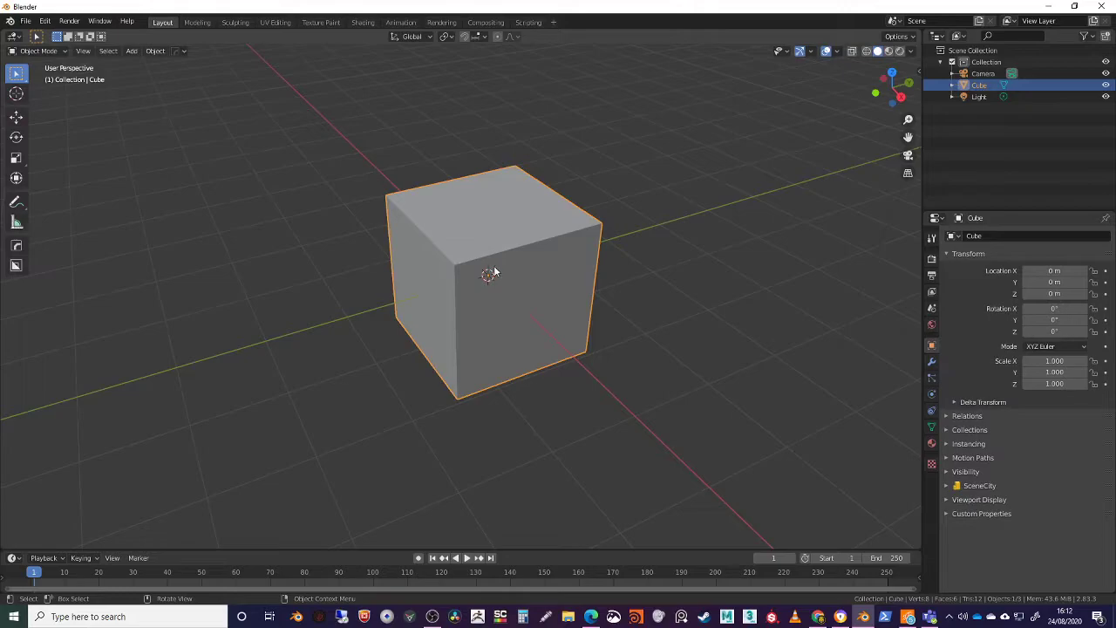
mouse_move(497, 287)
middle_mouse_down()
mouse_move(509, 272)
mouse_move(498, 291)
middle_mouse_up()
scroll(506, 298, "up", 1)
scroll(505, 301, "down", 2)
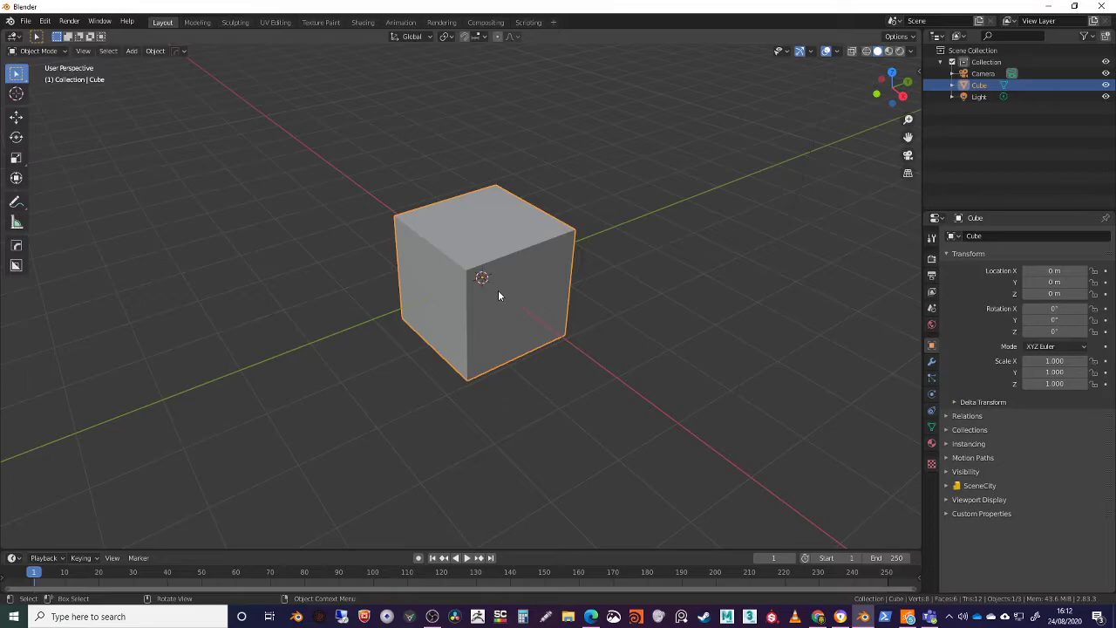
middle_click_drag(498, 289, 489, 316)
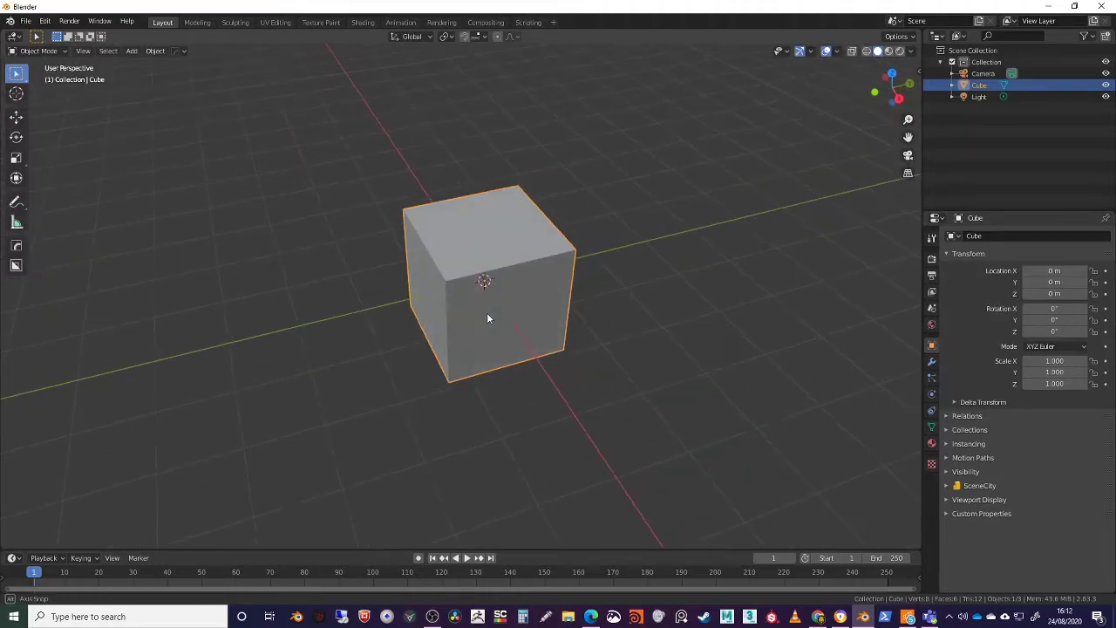
Try moving the cube along single axes and freely with the Move tool's gizmo, undoing each move
left_click(15, 118)
middle_click_drag(370, 301, 405, 297)
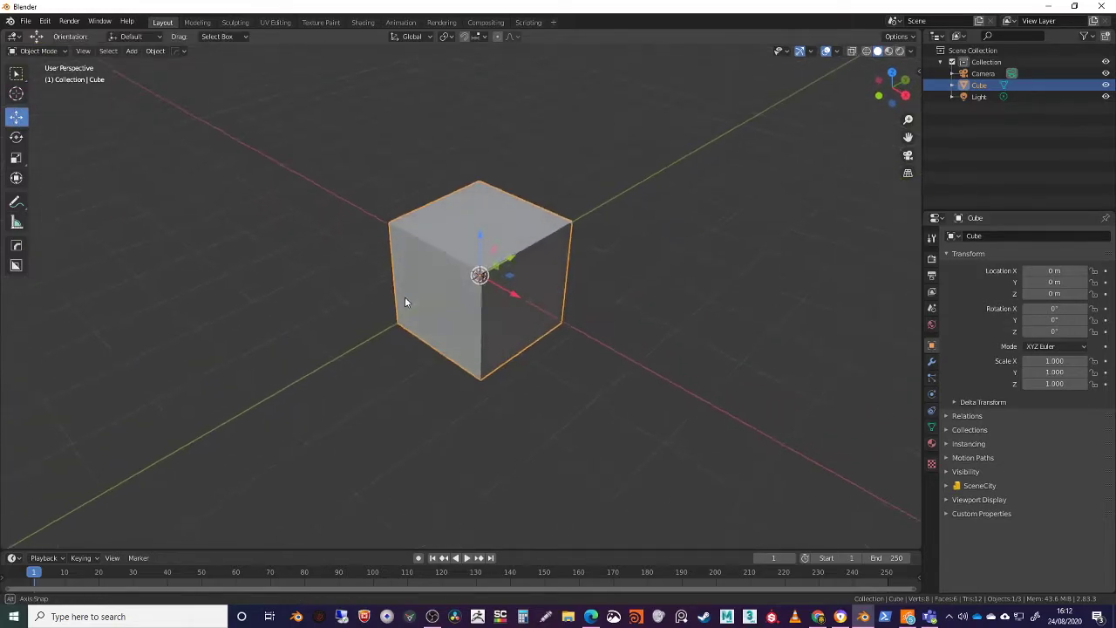
mouse_move(477, 236)
left_mouse_down()
mouse_move(484, 167)
mouse_move(498, 241)
left_mouse_up()
key("ctrl+z")
middle_click_drag(535, 306, 556, 305)
left_click_drag(534, 293, 593, 313)
key("ctrl+z")
left_click_drag(475, 272, 419, 232)
key("ctrl+z")
Try grabbing the cube freely and raising it about 2.2 m along the global Z axis, and cancel the move
middle_click_drag(523, 316, 451, 172)
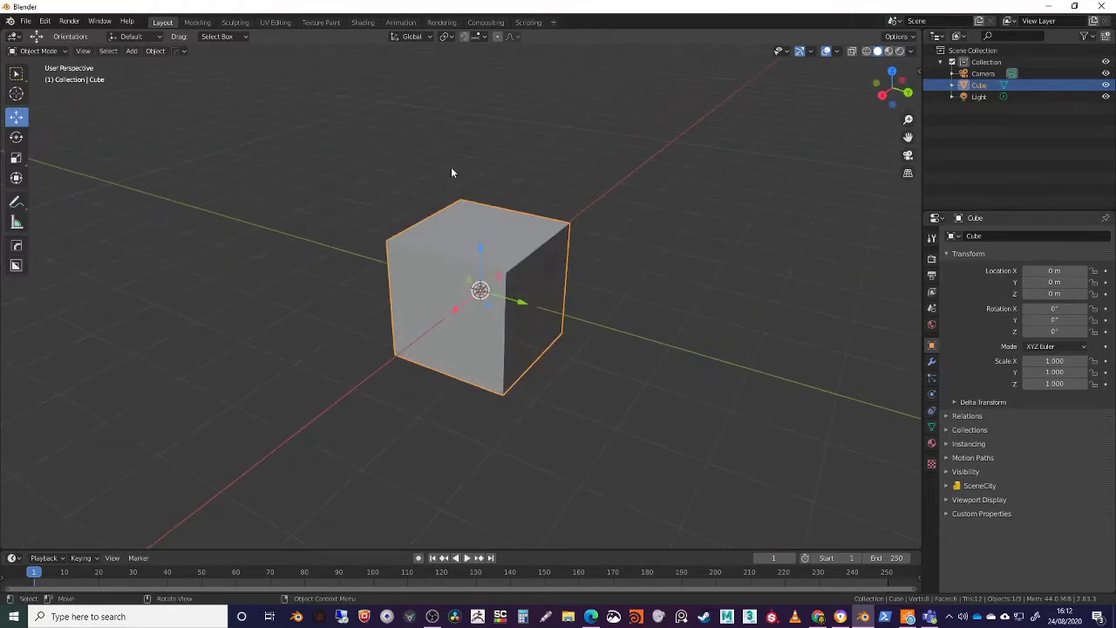
mouse_move(448, 230)
middle_mouse_down()
mouse_move(458, 247)
mouse_move(457, 233)
middle_mouse_up()
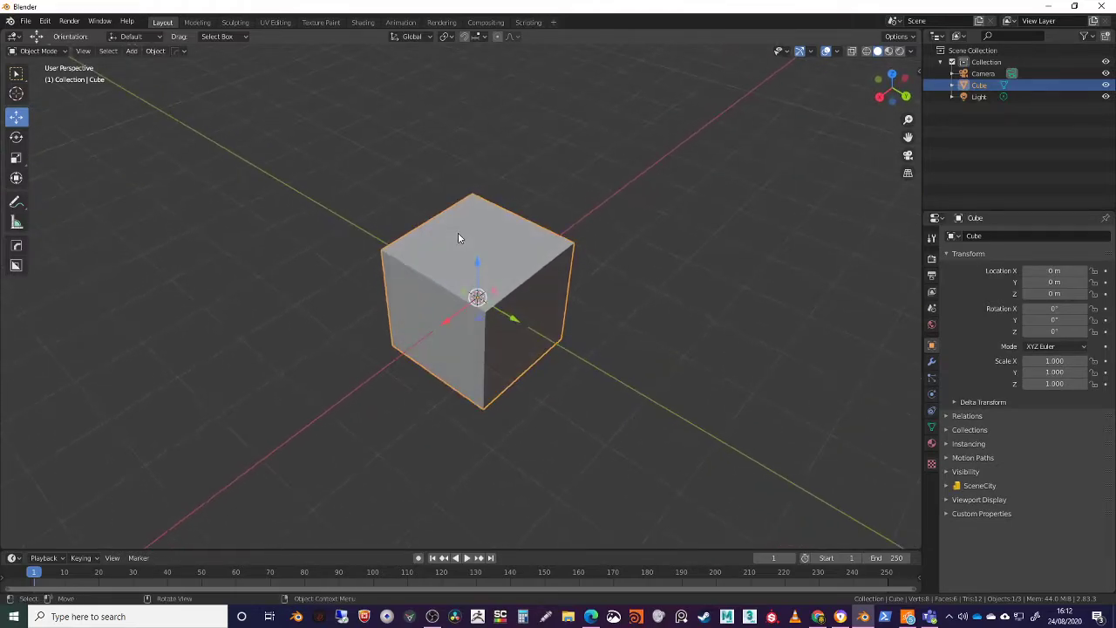
middle_click_drag(491, 267, 537, 245)
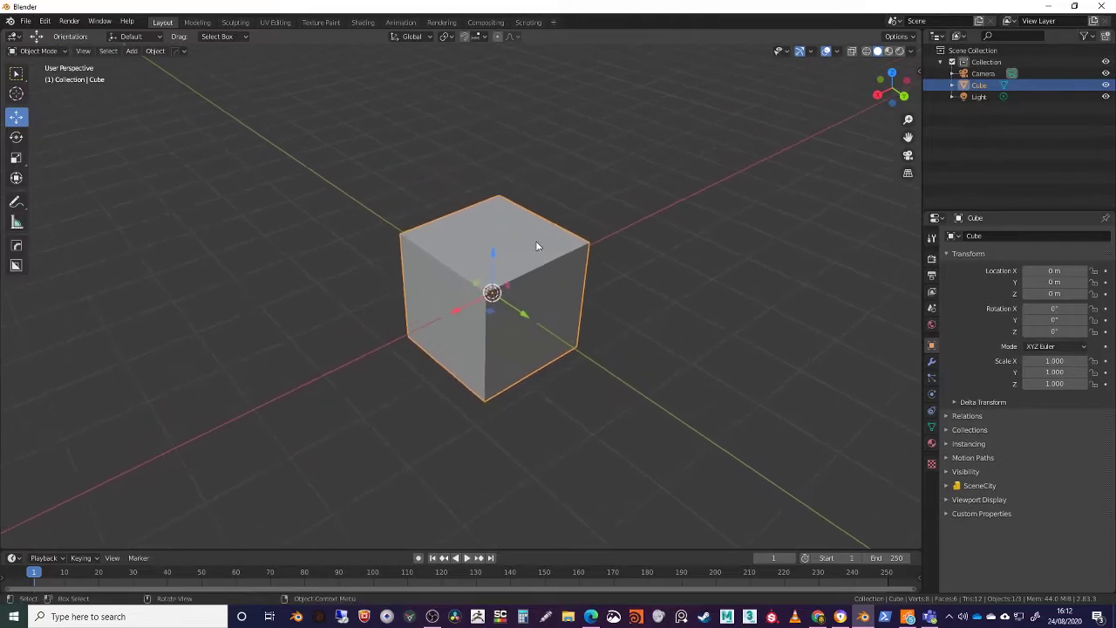
key("g")
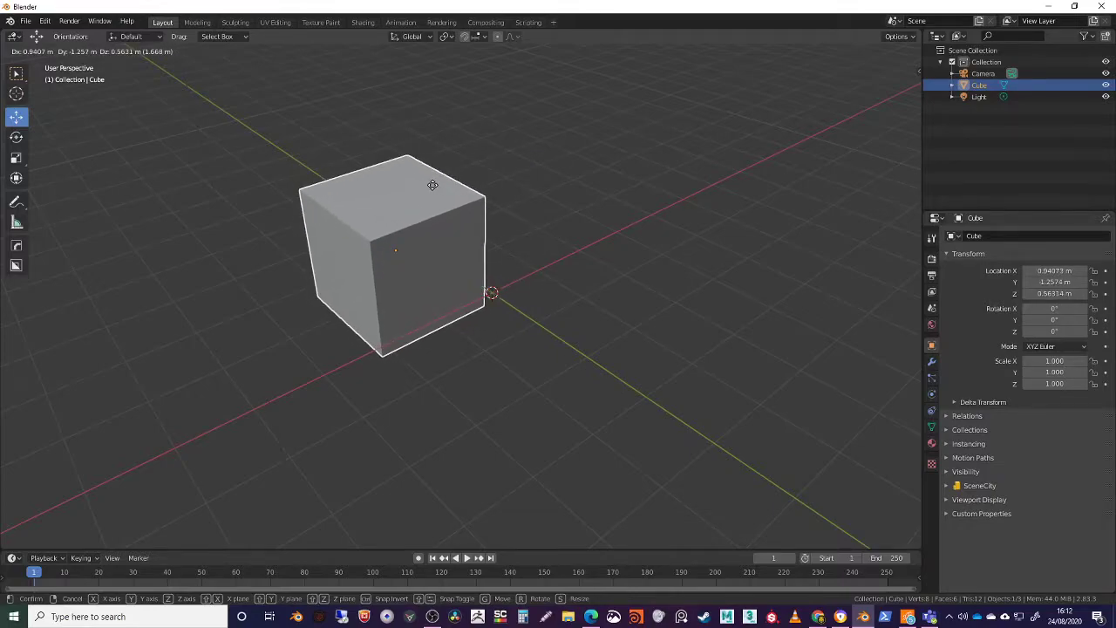
key("z")
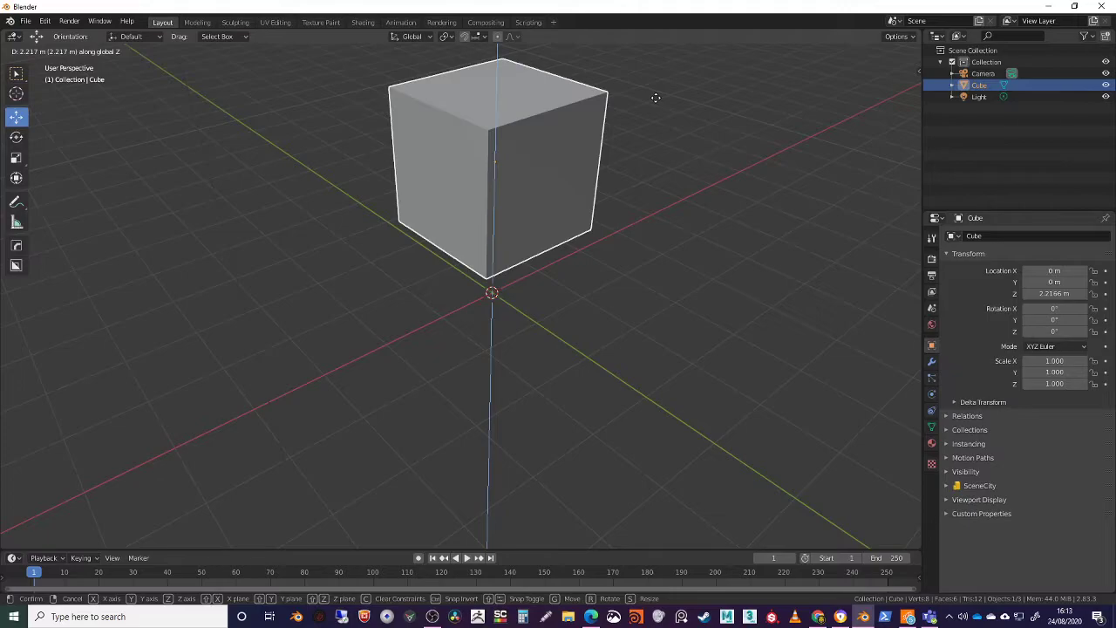
key("Escape")
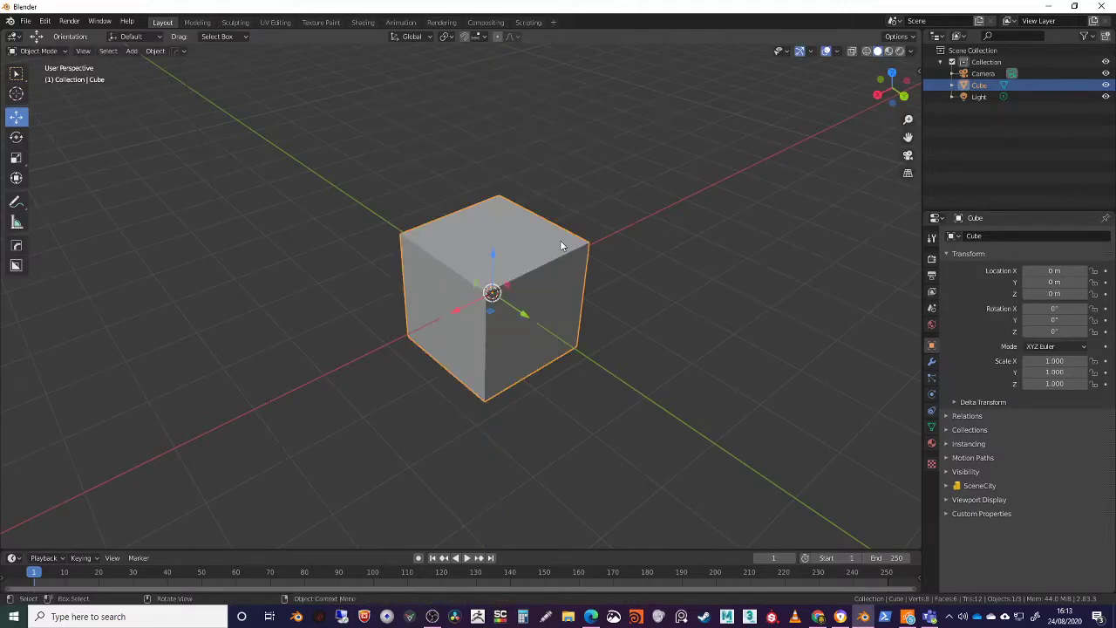
Try rotating the cube about 75.5° around the Y axis with the Rotate tool's gizmo, and undo the rotation
middle_click_drag(560, 245, 494, 268)
scroll(496, 293, "up", 3)
middle_click_drag(306, 221, 443, 350)
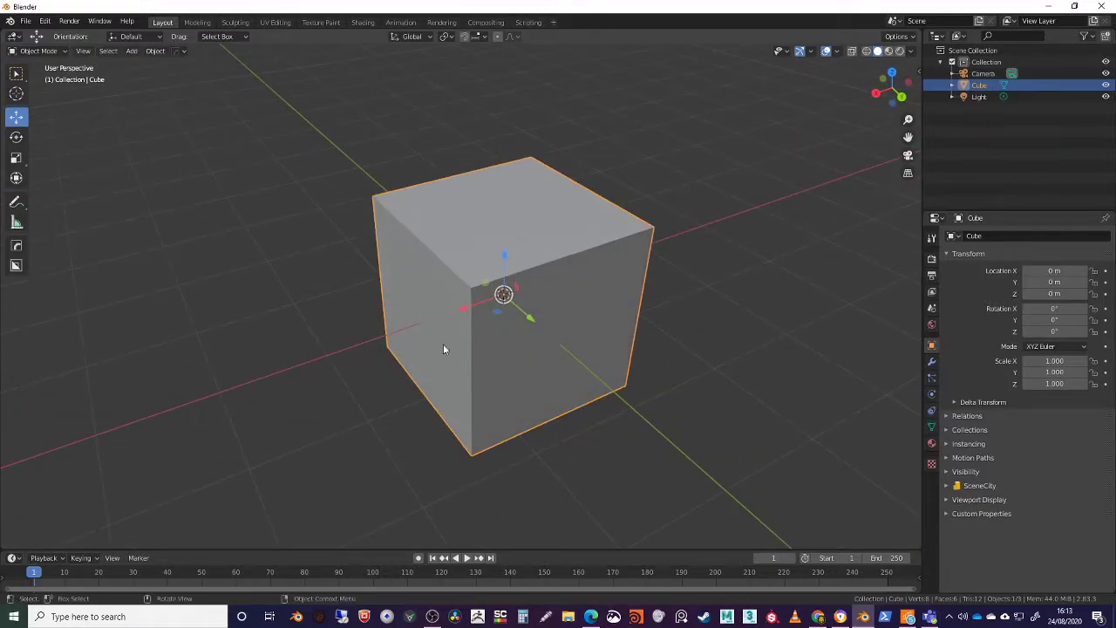
left_click(16, 137)
middle_click_drag(326, 289, 501, 291)
left_click_drag(486, 265, 453, 306)
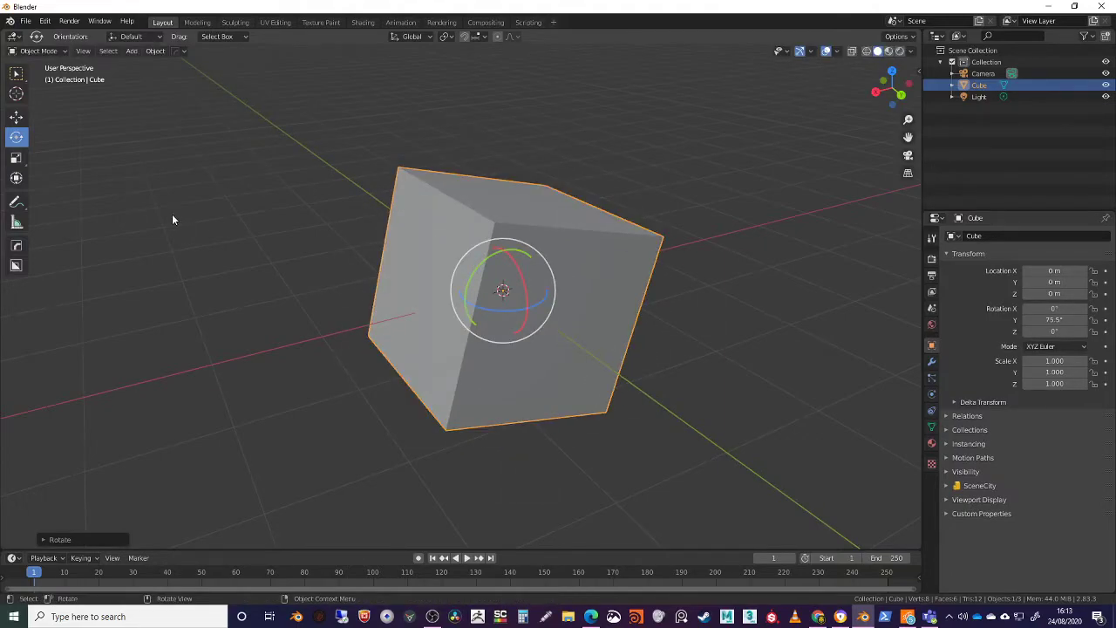
key("ctrl+z")
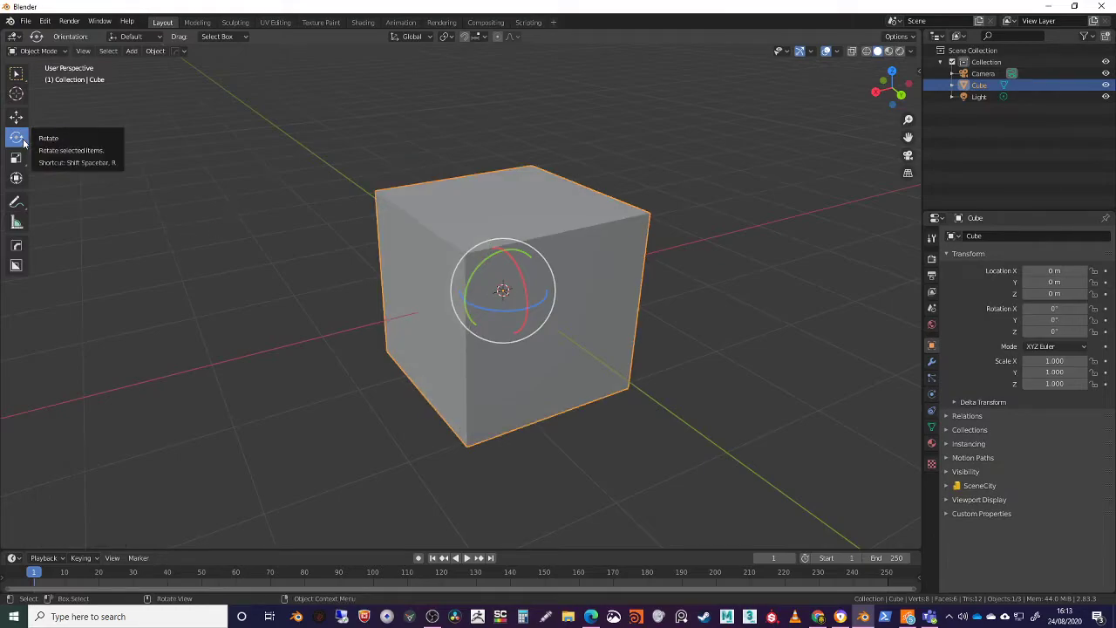
Try rotating the cube freely around the view axis without the gizmo, and cancel the rotation
middle_click_drag(259, 162, 261, 176)
key("r")
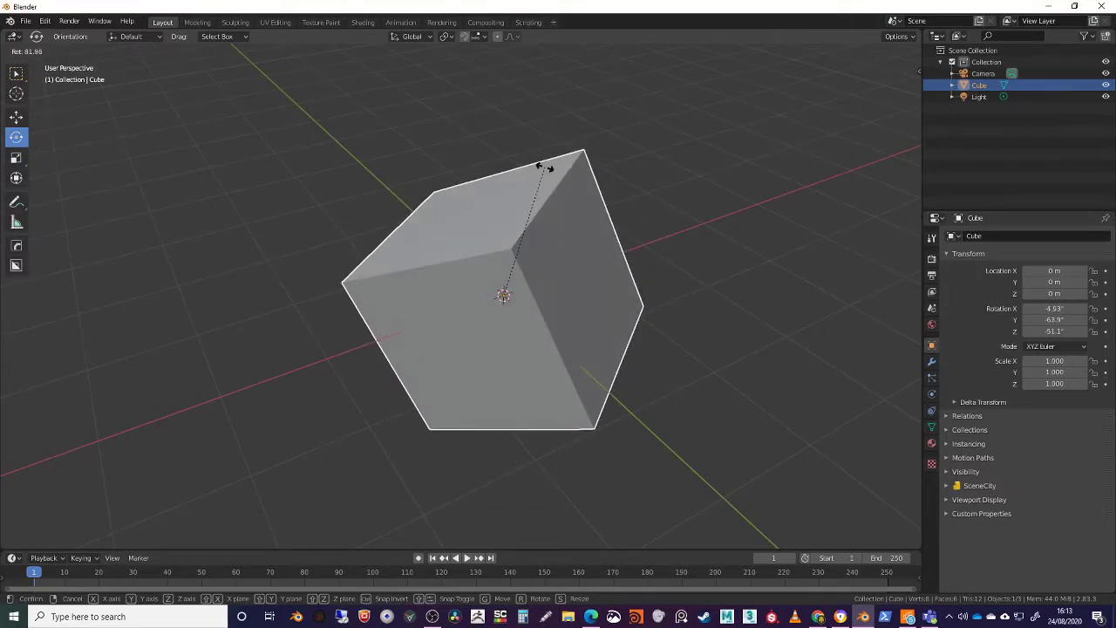
right_click(547, 168)
Activate the Scale tool, try scaling the cube with its gizmo, and cancel the change
middle_click_drag(580, 186, 502, 163)
left_click(16, 159)
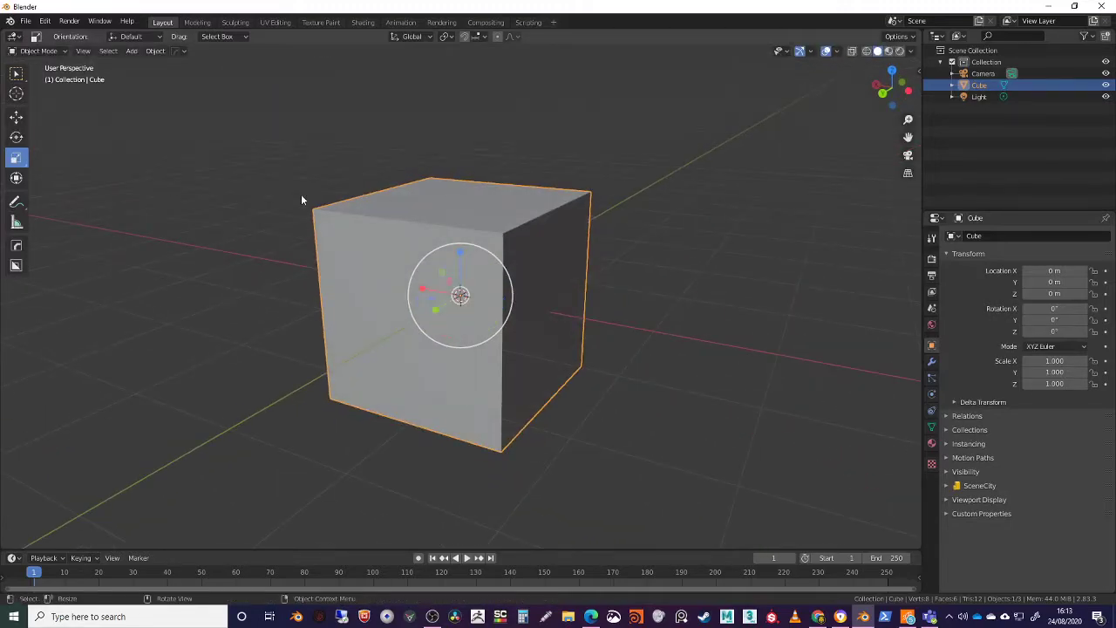
left_click_drag(461, 294, 459, 267)
right_click(458, 270)
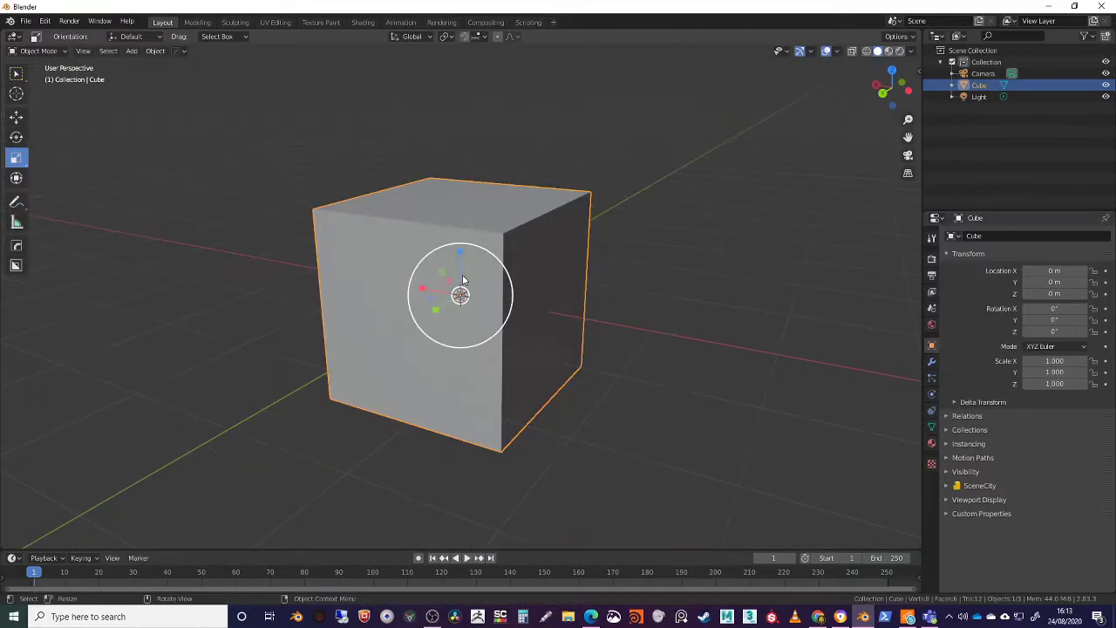
Try scaling the cube uniformly to about 3.55 times its size without the gizmo, and cancel the scaling
scroll(546, 335, "down", 8)
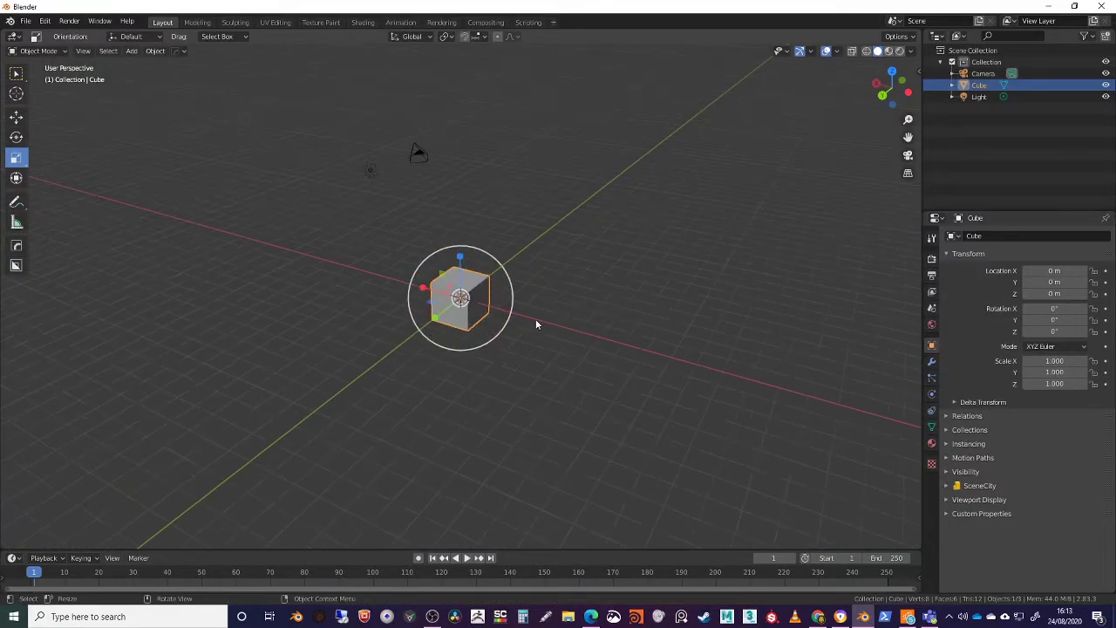
key("s")
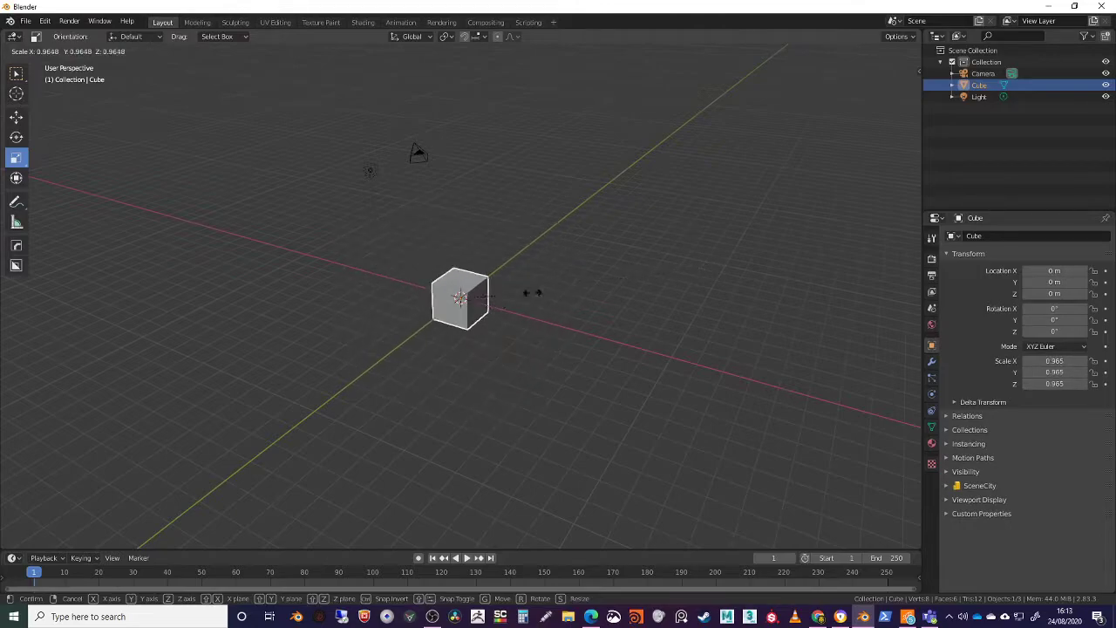
right_click(694, 233)
Try scaling the cube about 4.55 times along the global Y axis, and cancel the scaling
middle_click_drag(523, 326, 531, 349)
scroll(531, 349, "up", 3)
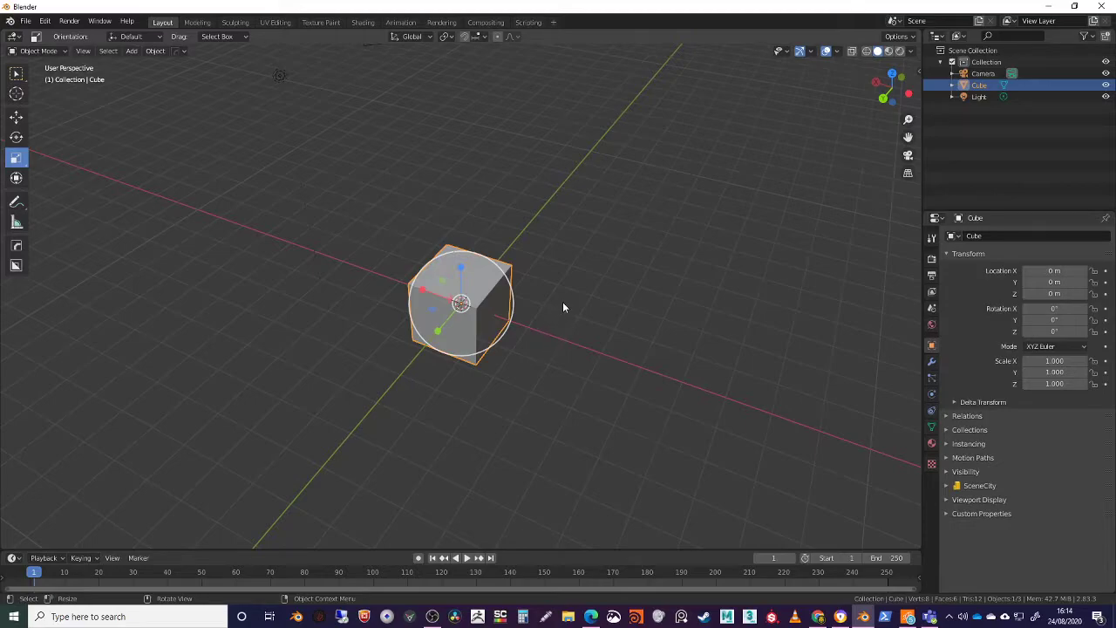
key("s")
key("y")
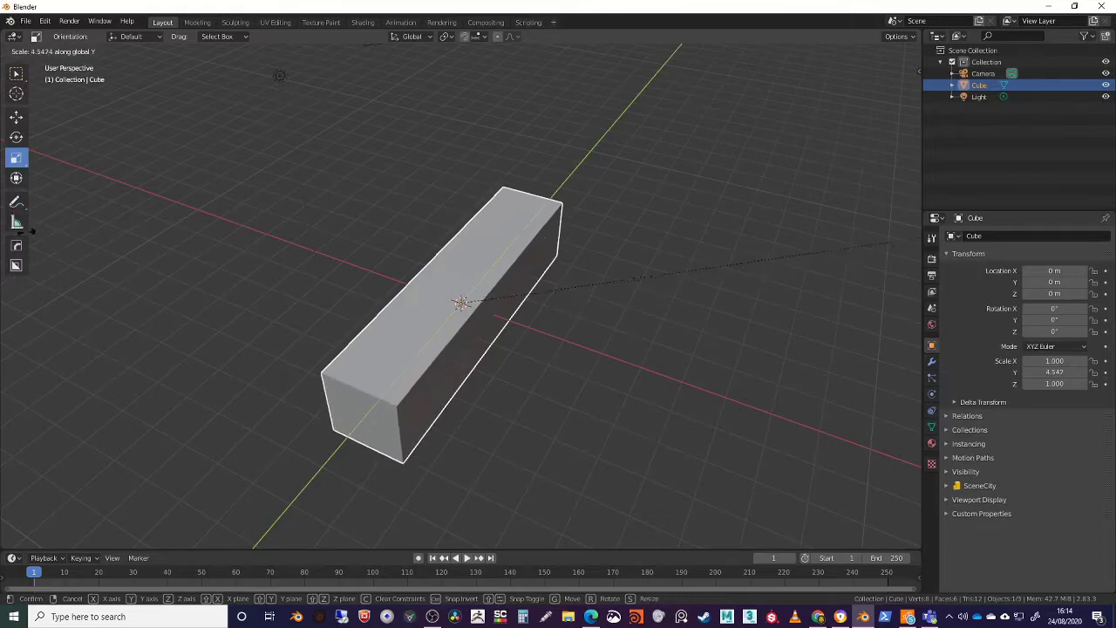
key("Escape")
Try the Transform tool's combined gizmo on the cube: move about -0.44 m in Y, rotate about -45.7° around X, scale Y and Z to about 2.2
middle_click_drag(336, 242, 422, 284)
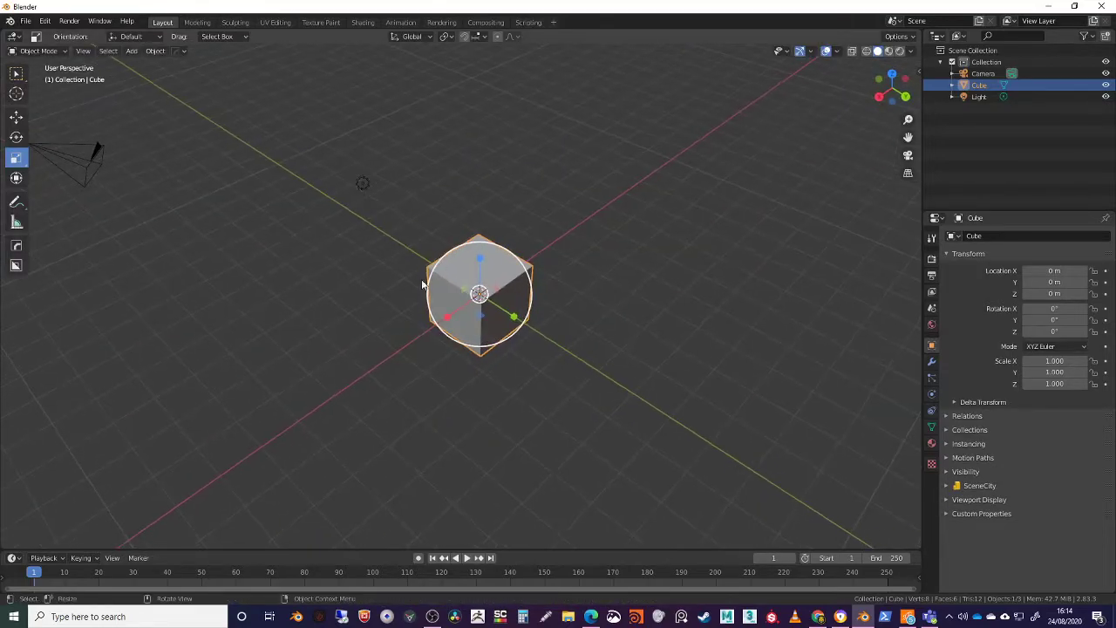
left_click(21, 180)
middle_click_drag(460, 336, 477, 229)
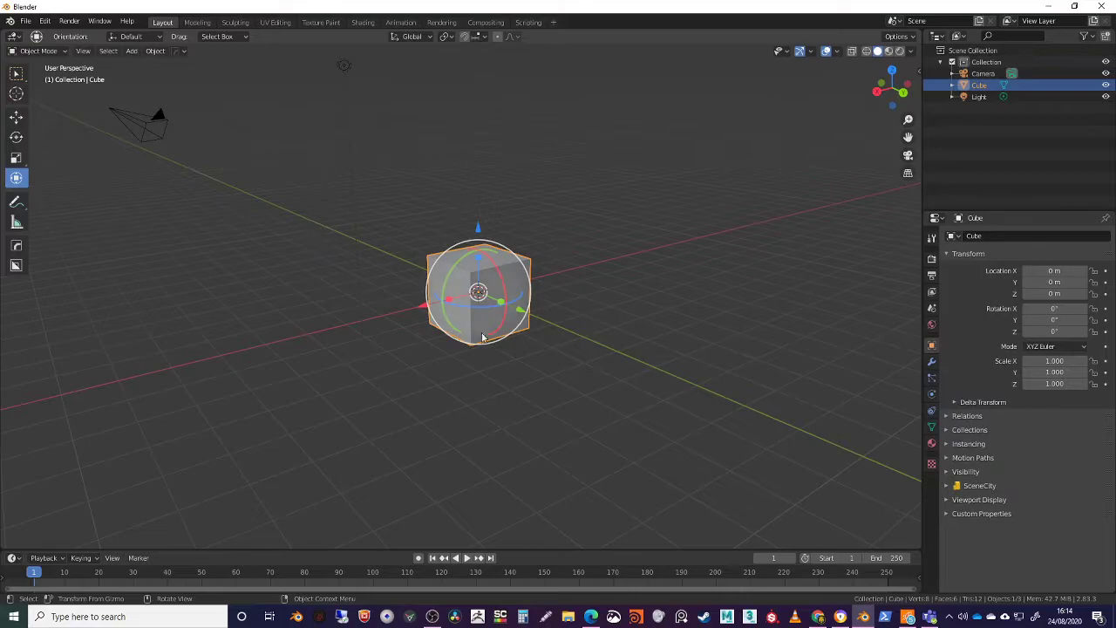
left_click_drag(500, 274, 570, 274)
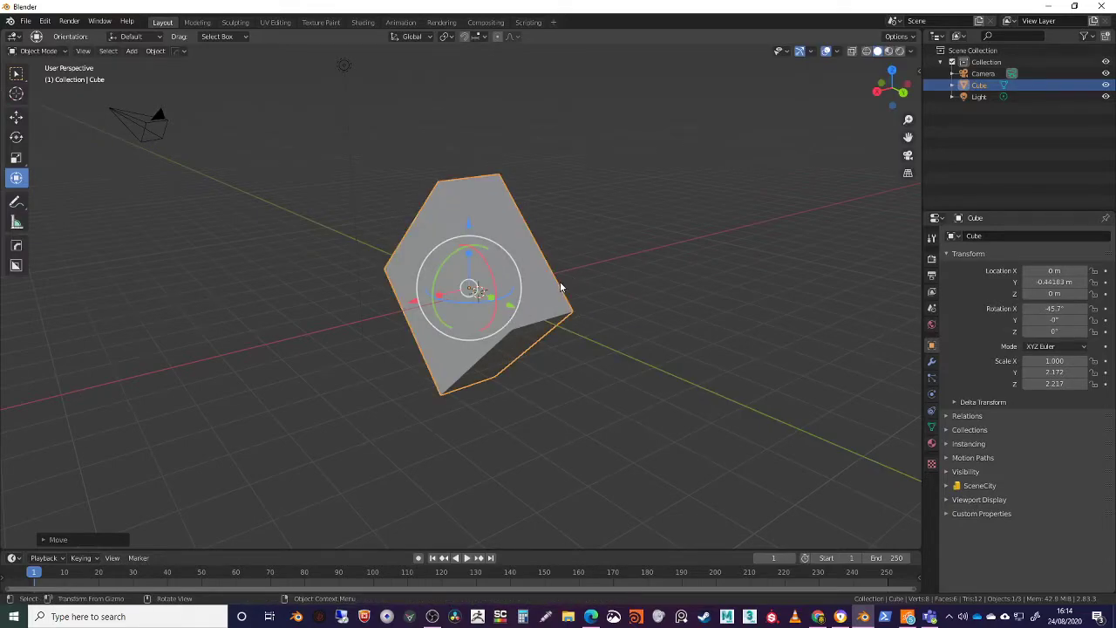
Reset the cube's location, scale and rotation to their defaults, and switch briefly into Edit Mode and back to Object Mode
key("alt+g")
key("alt+s")
key("alt+r")
key("Tab")
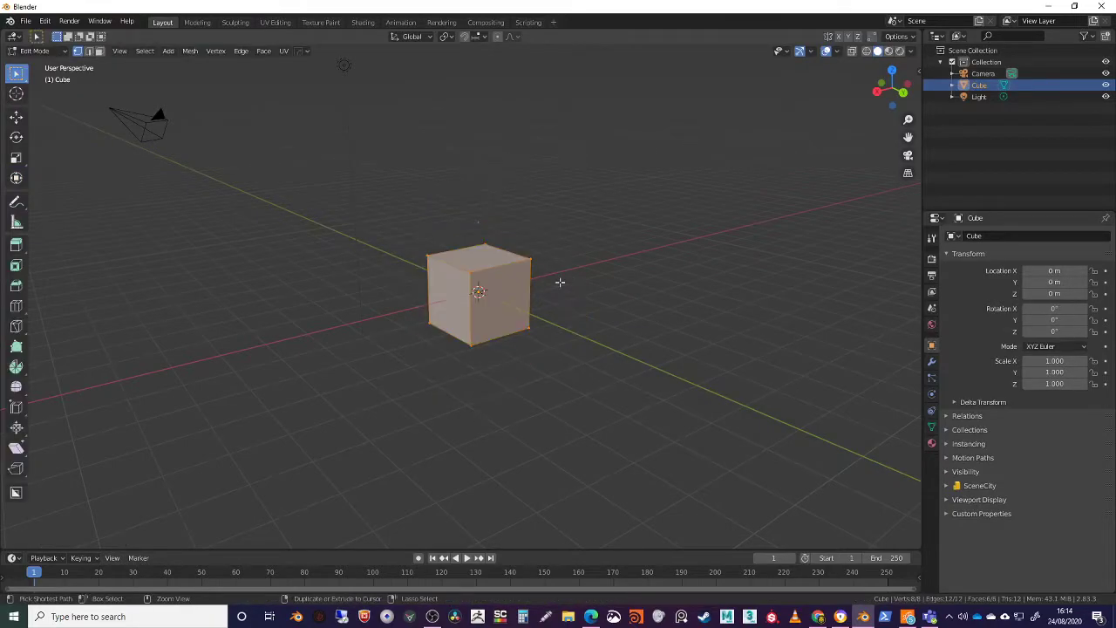
key("Tab")
Deselect the cube and look over the list of editor types available for the viewport area
left_click(619, 301)
middle_click_drag(553, 312, 527, 318)
scroll(525, 314, "up", 3)
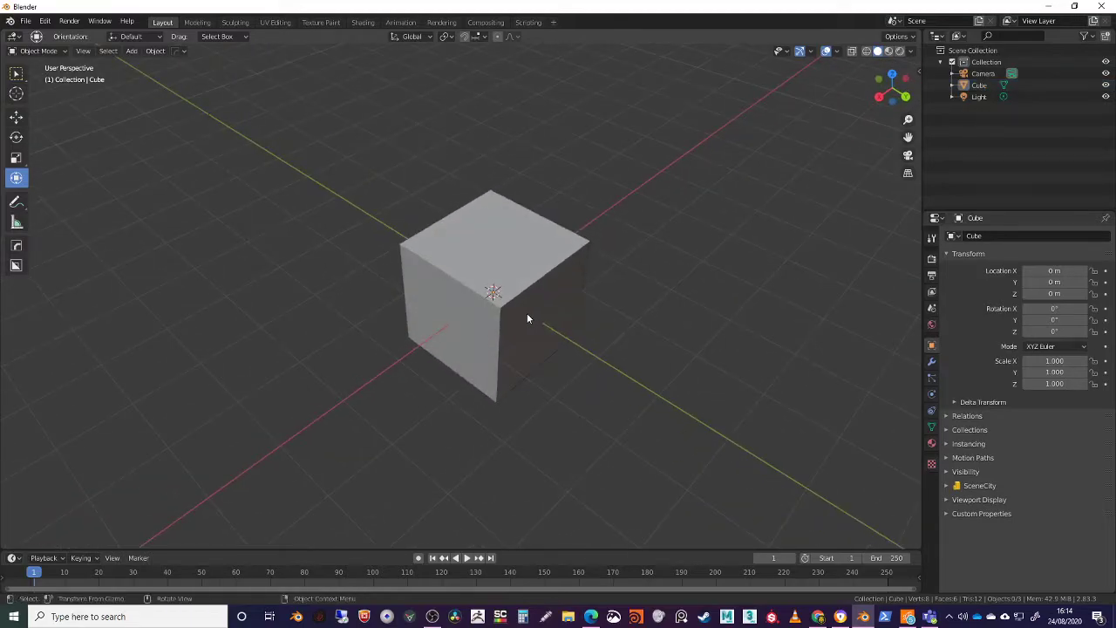
left_click(15, 36)
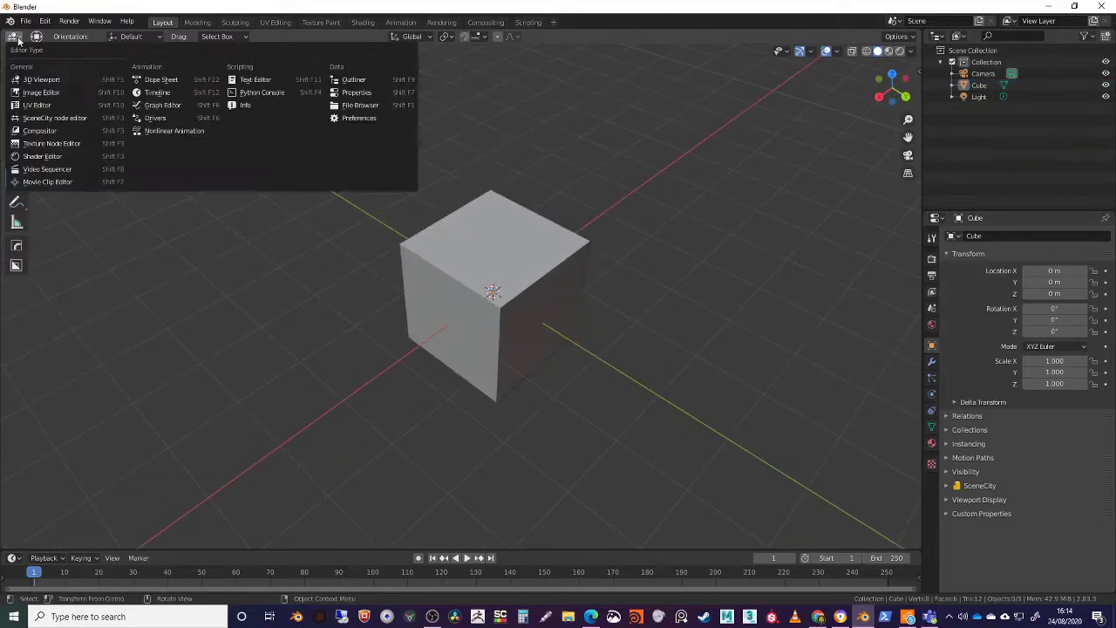
middle_click_drag(504, 288, 564, 319)
middle_click_drag(489, 324, 509, 316)
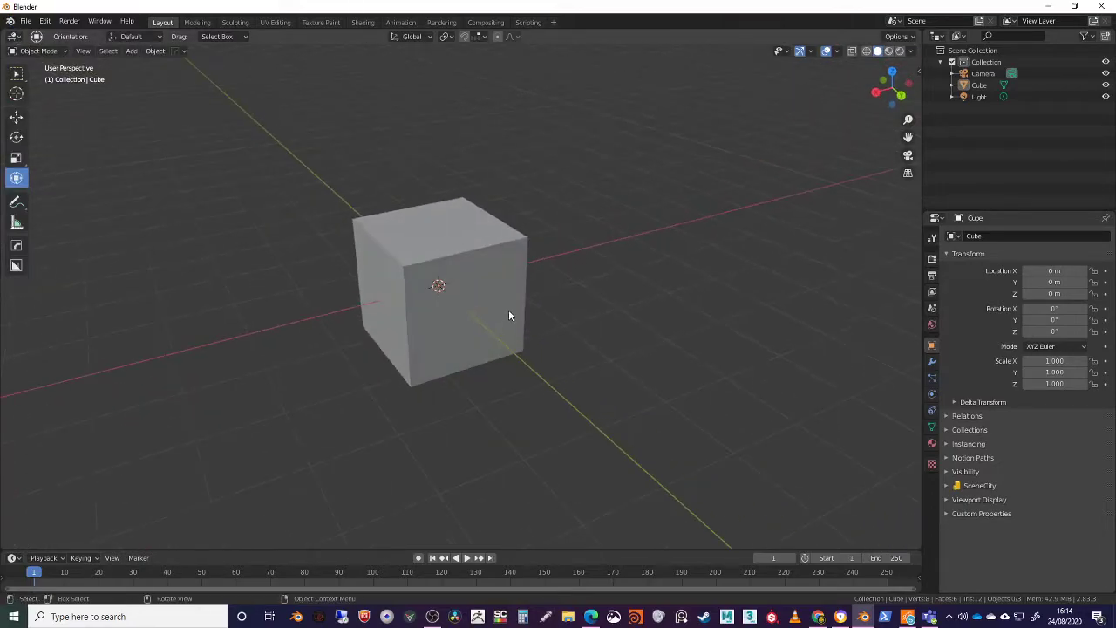
Box-select the camera in the scene, leaving the cube and light unselected
scroll(507, 309, "down", 6)
left_click_drag(234, 166, 297, 214)
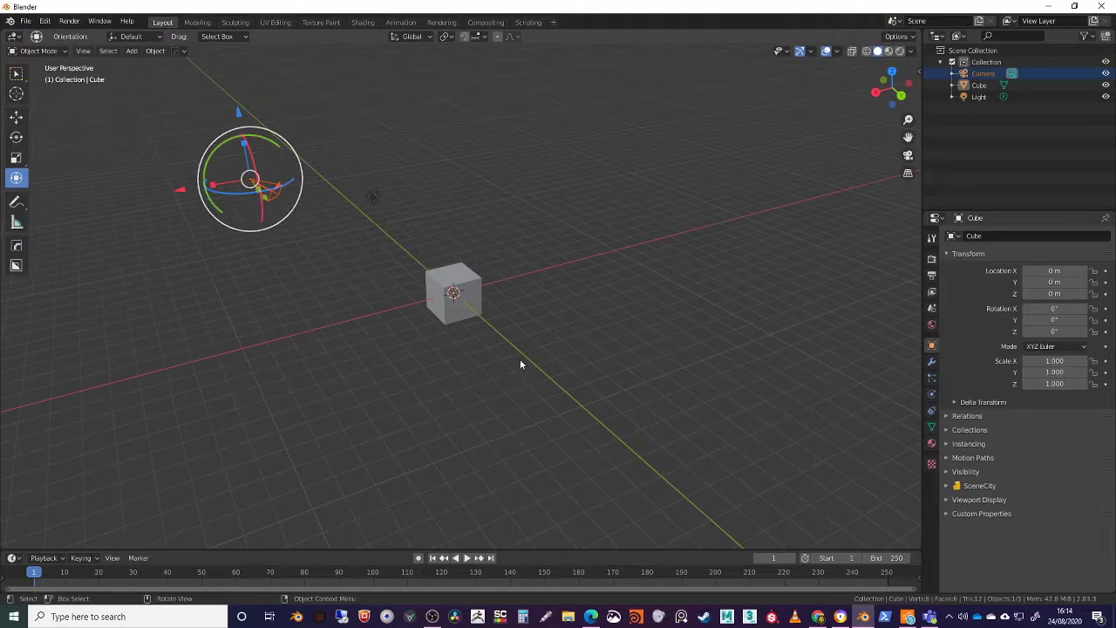
scroll(502, 353, "up", 3)
mouse_move(502, 353)
middle_mouse_down()
mouse_move(511, 373)
mouse_move(542, 340)
mouse_move(469, 326)
middle_mouse_up()
scroll(528, 353, "up", 5)
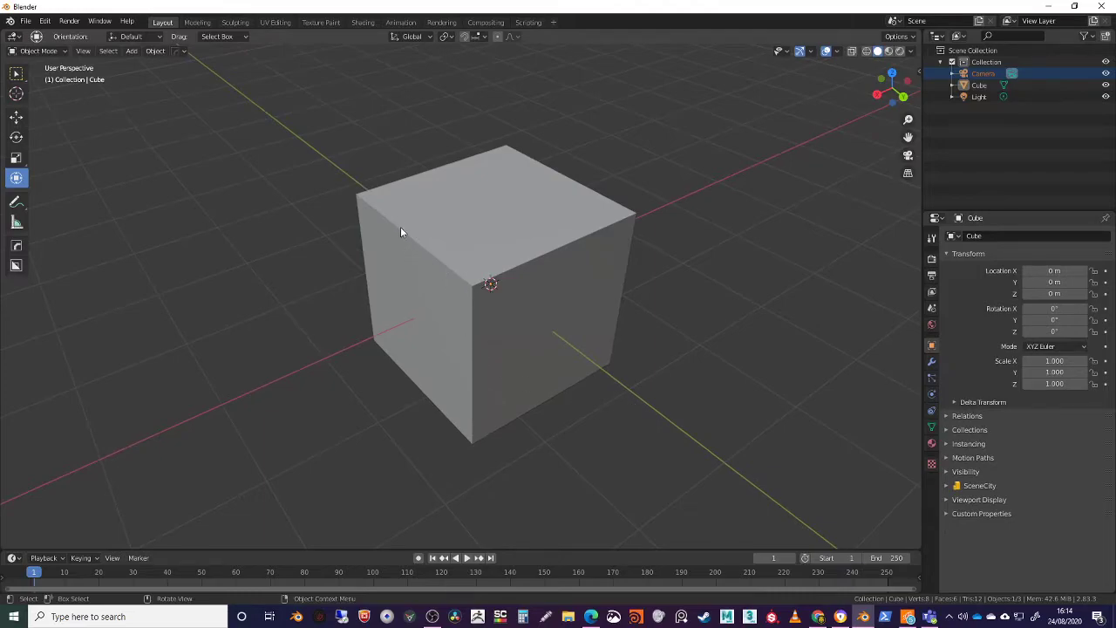
Examine the cube and its surroundings by orbiting, repeatedly zooming in and out, and panning the view
middle_click_drag(406, 232, 410, 386)
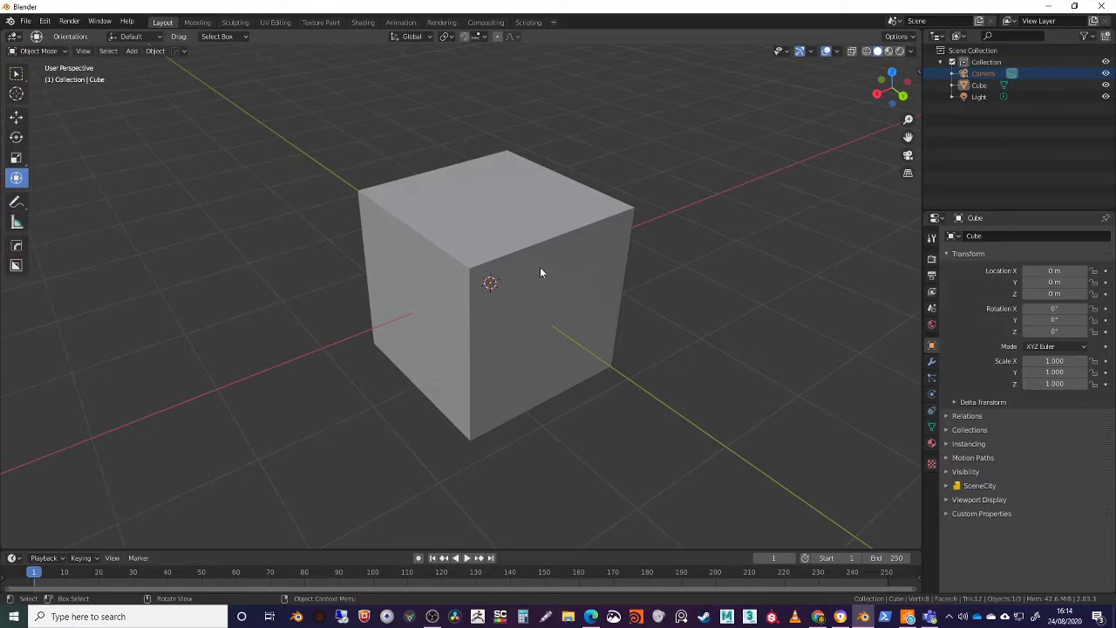
middle_click_drag(539, 274, 543, 287)
middle_click_drag(496, 332, 526, 292)
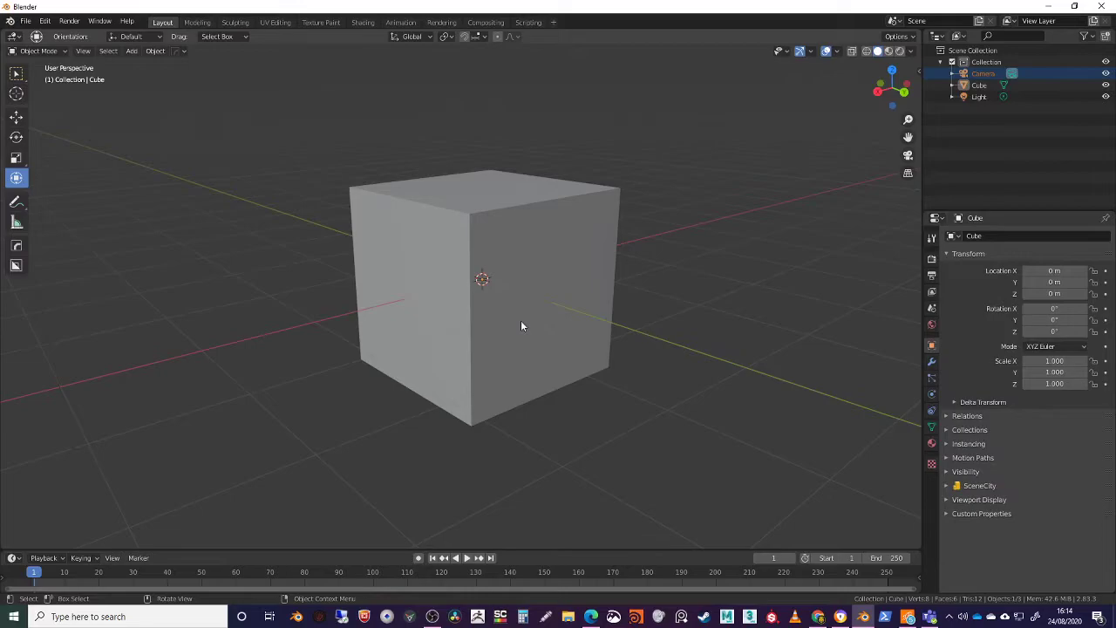
middle_click_drag(498, 327, 325, 272)
middle_click_drag(496, 336, 528, 284)
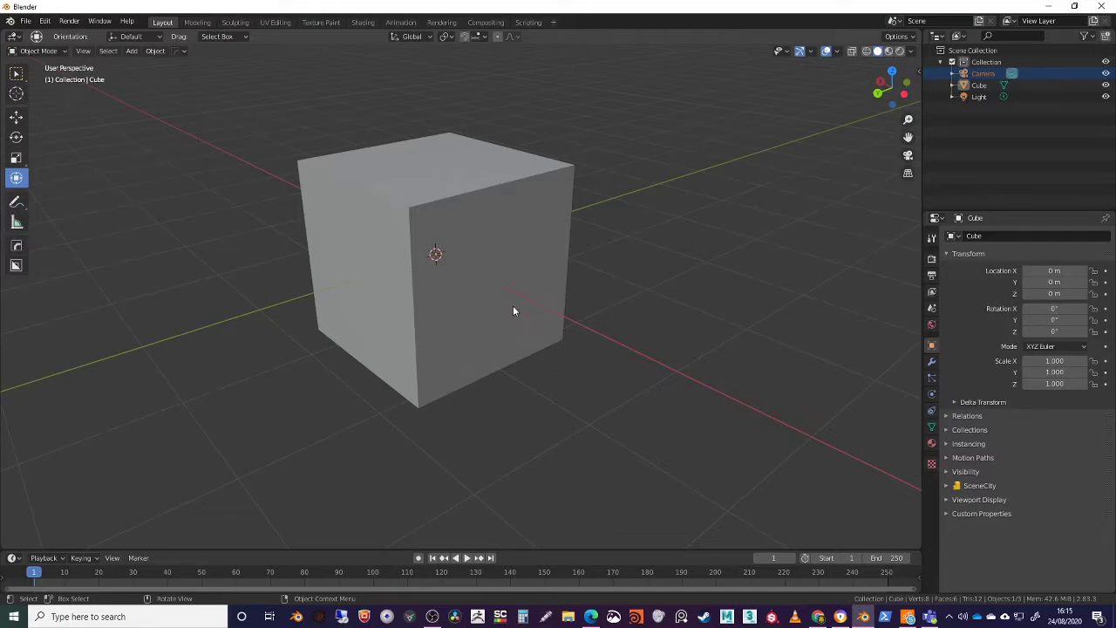
middle_click_drag(493, 317, 489, 280)
scroll(480, 290, "up", 4)
scroll(478, 294, "down", 6)
scroll(477, 292, "up", 5)
scroll(477, 291, "down", 5)
scroll(478, 301, "up", 3)
scroll(479, 288, "down", 2)
scroll(463, 244, "up", 5)
scroll(501, 305, "down", 6)
scroll(523, 353, "up", 1)
scroll(462, 252, "up", 5)
scroll(523, 383, "down", 6)
scroll(497, 353, "up", 4)
scroll(488, 327, "down", 4)
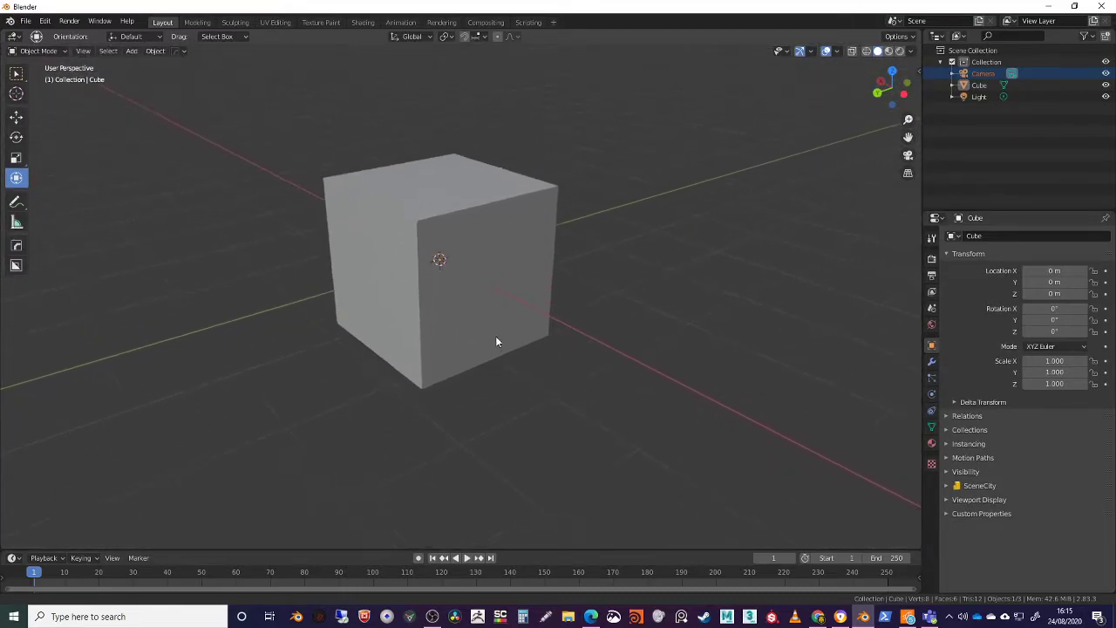
scroll(510, 375, "down", 2)
scroll(451, 279, "up", 6)
scroll(508, 383, "down", 5)
scroll(423, 215, "up", 6)
scroll(422, 215, "down", 5)
middle_click_drag(473, 241, 710, 228)
scroll(523, 314, "down", 2)
scroll(576, 303, "down", 6)
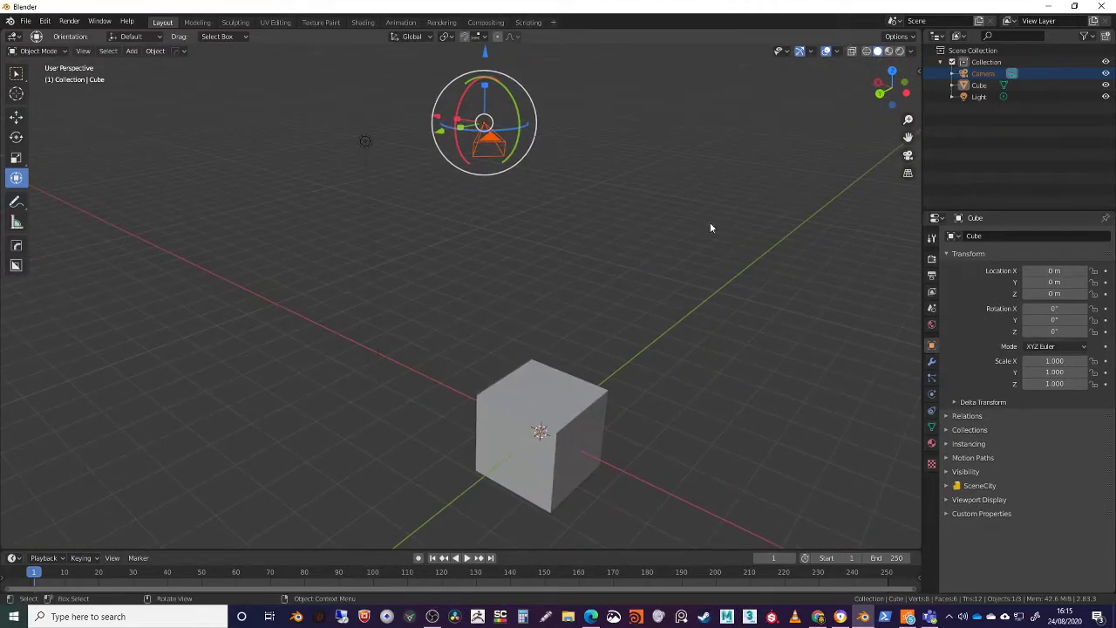
Look through the scene camera, orbit out of its view, and return to the camera view
left_click(907, 155)
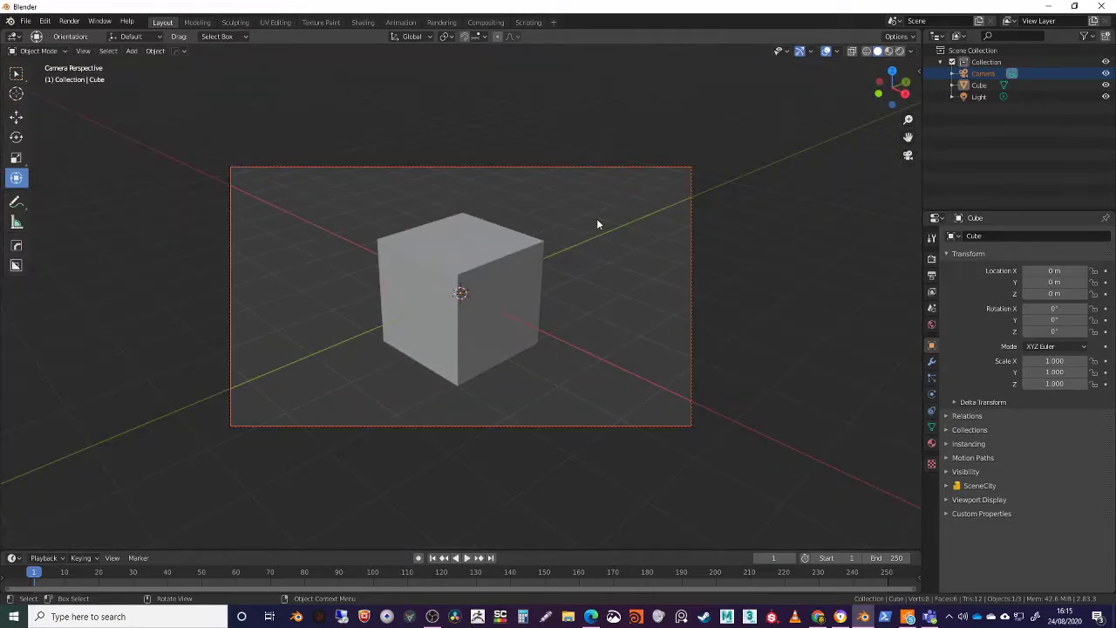
middle_click_drag(598, 219, 409, 187)
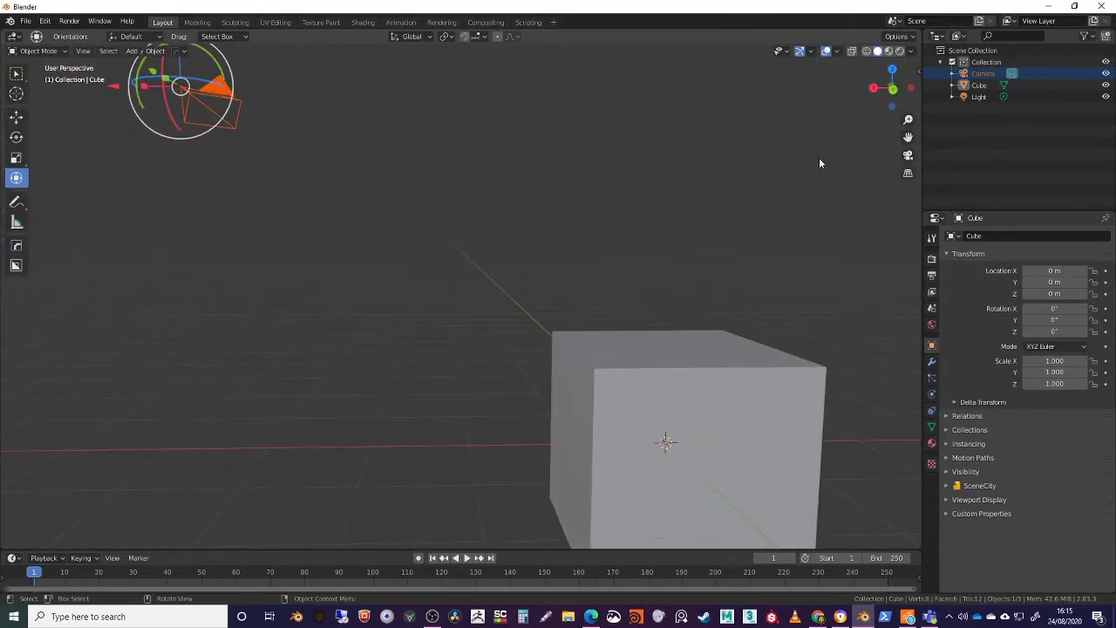
left_click(908, 155)
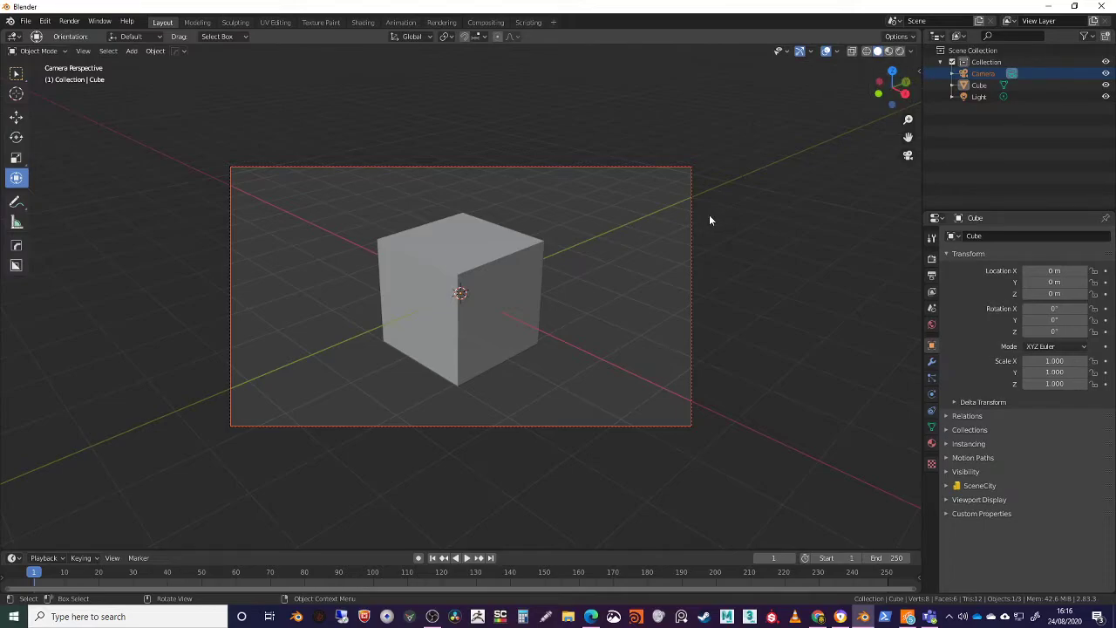
Show the viewport sidebar's view settings and enable Lock Camera to View
key("n")
key("n")
key("n")
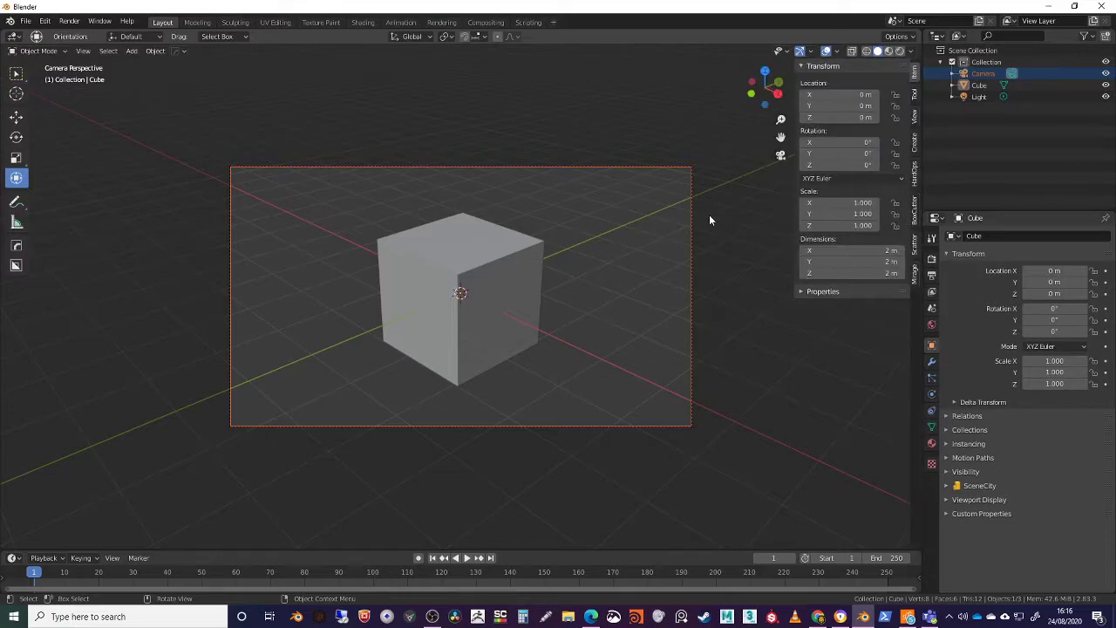
left_click(915, 122)
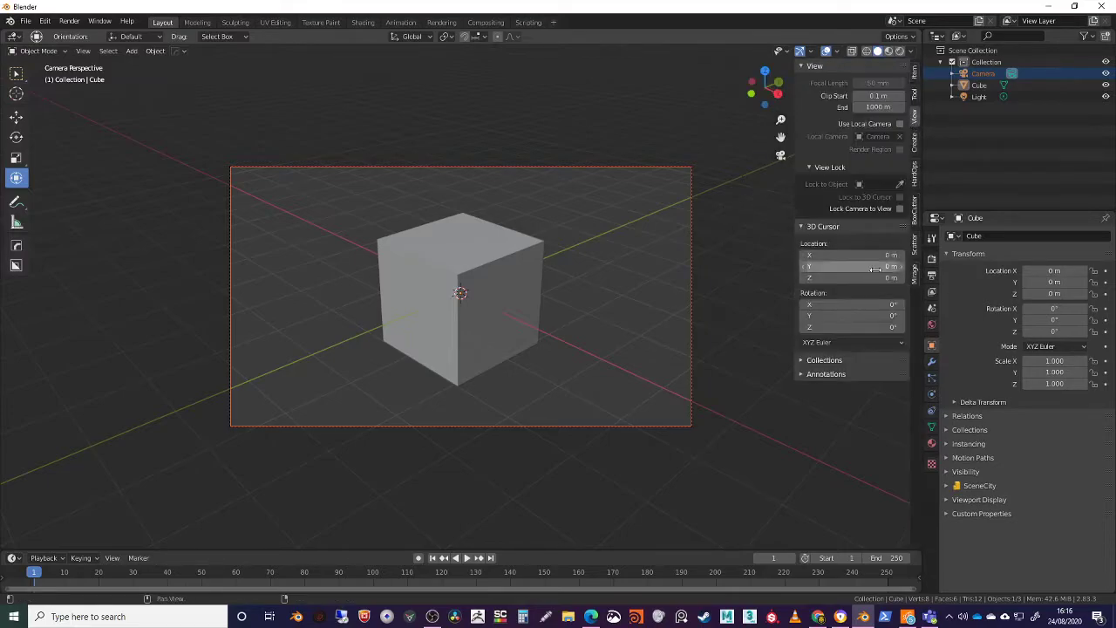
left_click(900, 209)
Reposition the locked camera to frame the cube from a different angle, and disable Lock Camera to View
middle_click_drag(621, 279, 480, 253)
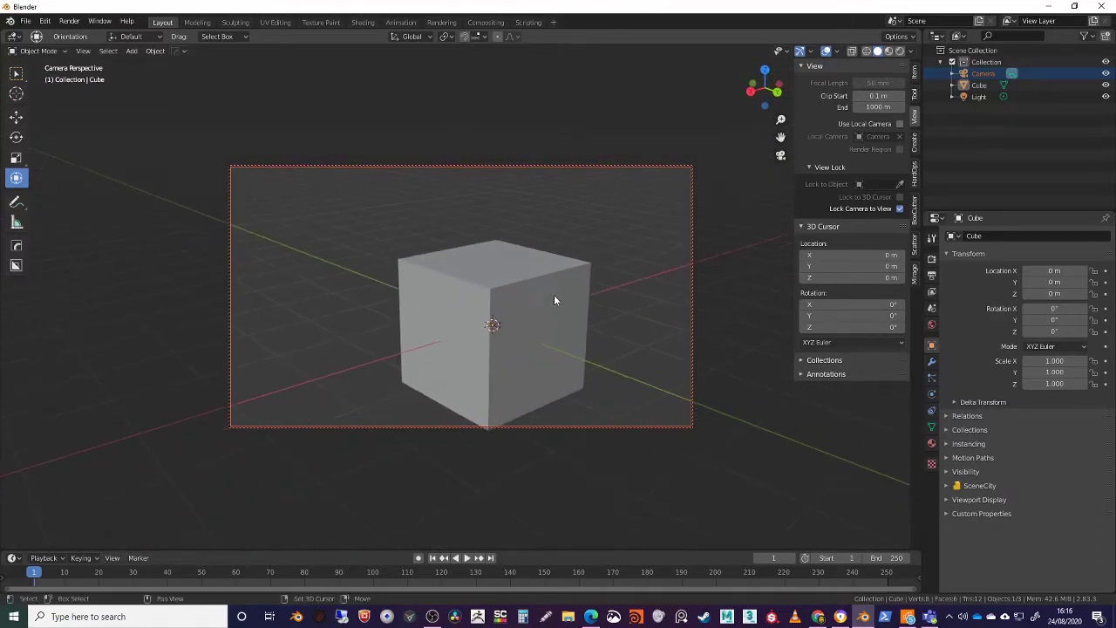
middle_click_drag(553, 300, 533, 283, "shift")
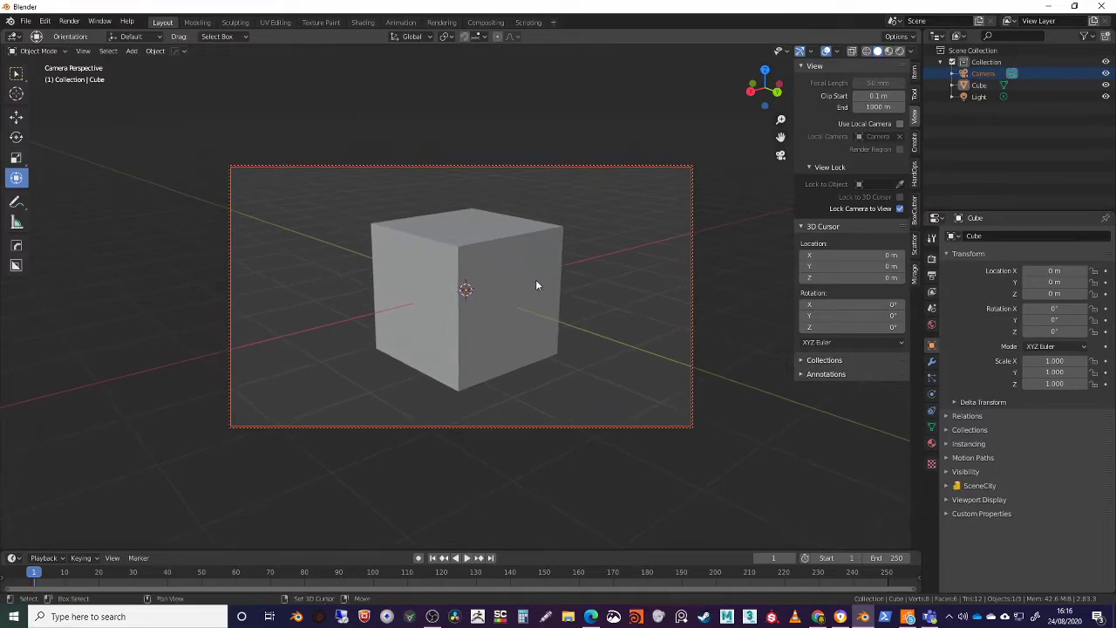
left_click(900, 208)
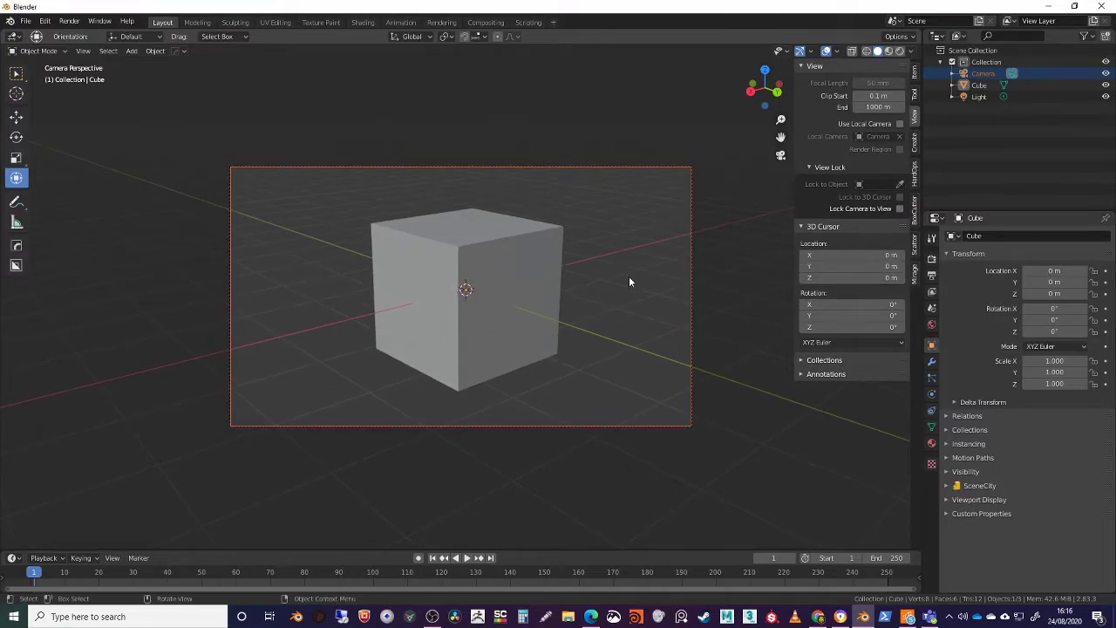
Leave the camera view, hide the viewport sidebar, and toggle the camera view on and off
middle_click_drag(575, 299, 498, 326)
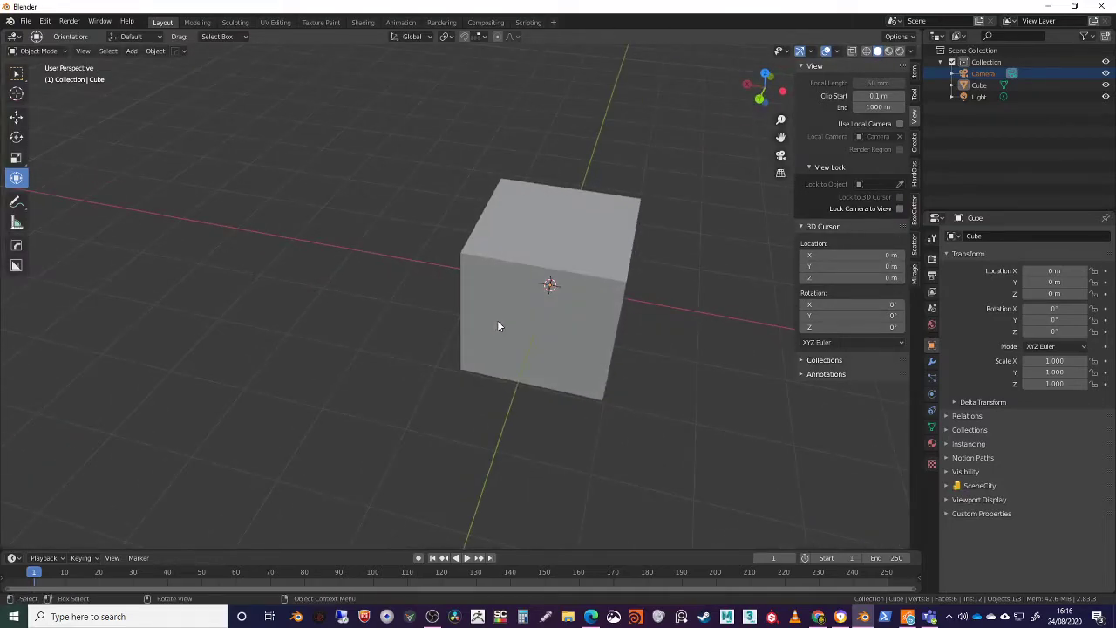
key("n")
scroll(436, 267, "down", 4)
middle_click_drag(427, 266, 566, 299)
key("KP_0")
key("KP_0")
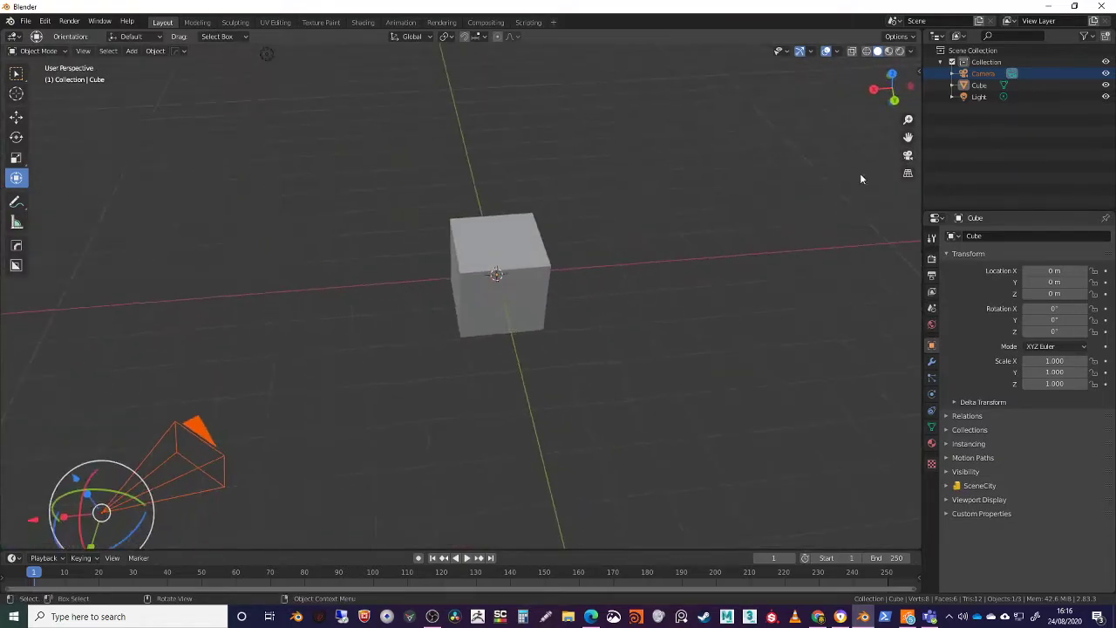
Toggle the viewport between orthographic and perspective projection, and try the on-screen view navigation controls
middle_click_drag(535, 253, 635, 252, "shift")
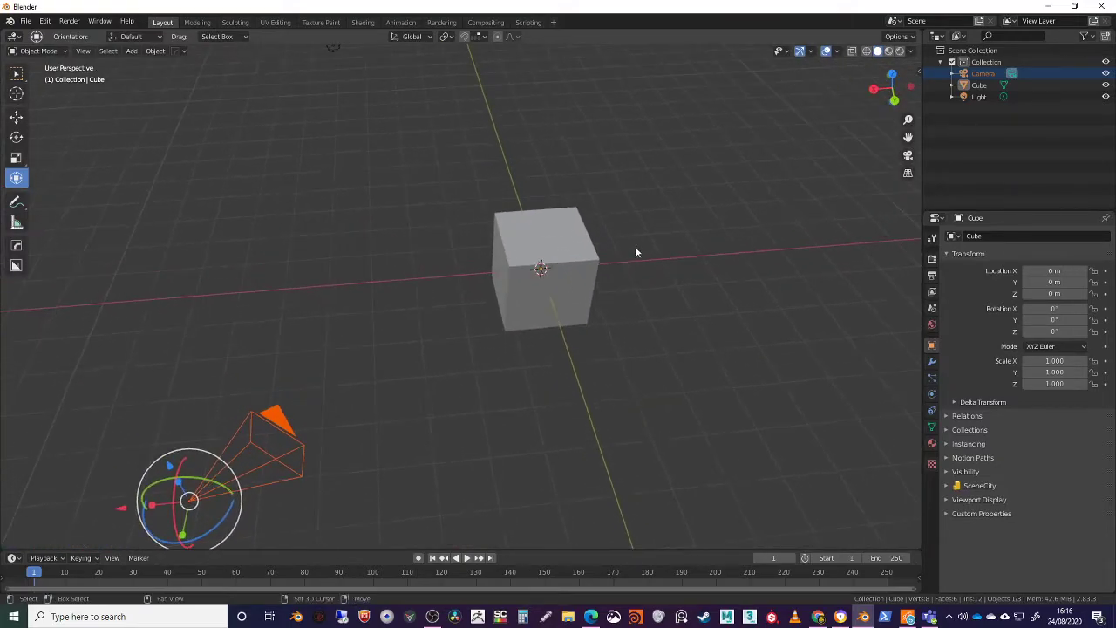
left_click(907, 175)
left_click(907, 177)
middle_click_drag(569, 272, 451, 311, "shift")
middle_click_drag(790, 215, 894, 153, "shift")
left_click_drag(908, 137, 654, 259)
middle_click_drag(654, 263, 582, 304)
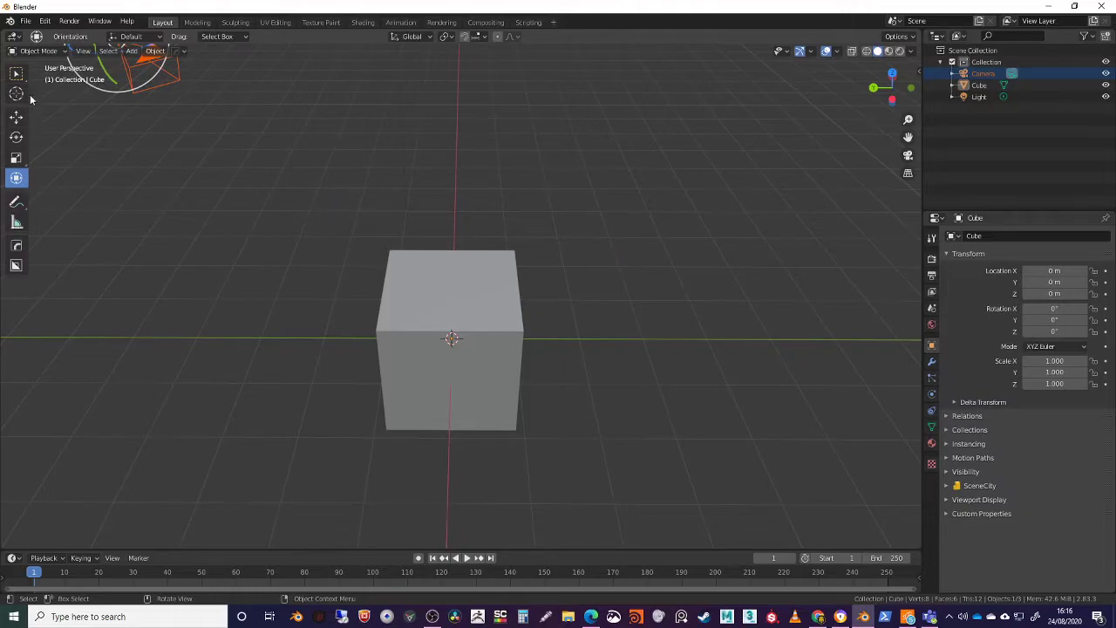
Select the cube and turn the view to show it beside the camera
middle_click_drag(379, 173, 511, 342)
left_click(518, 345)
mouse_move(384, 317)
middle_mouse_down()
mouse_move(498, 302)
mouse_move(380, 300)
middle_mouse_up()
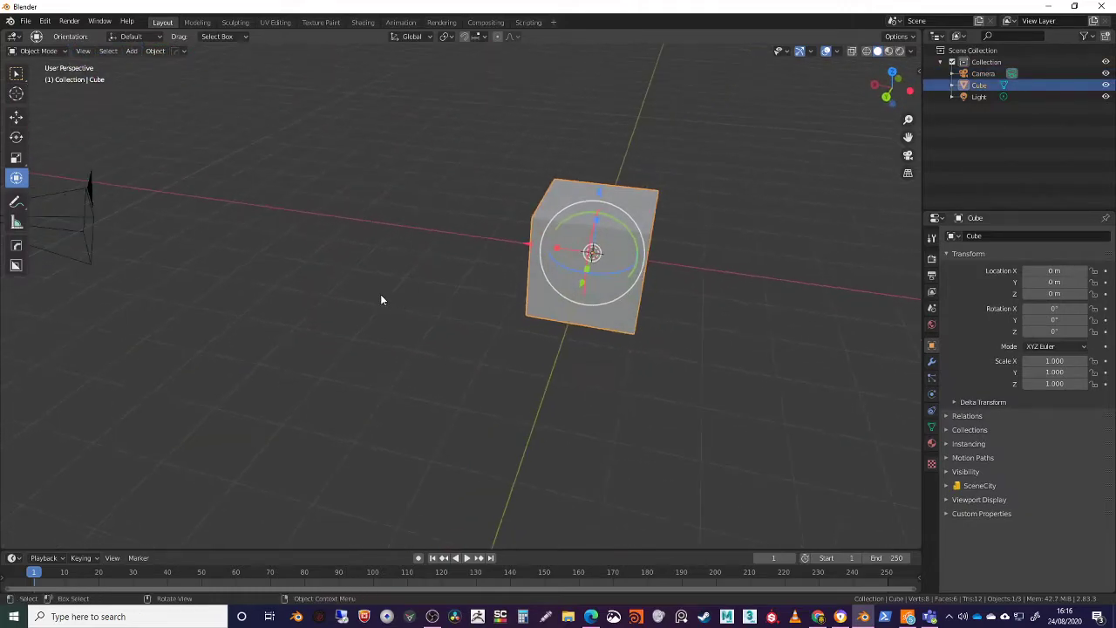
Handwrite the annotation "THIS CUBE" above the cube with the Annotate tool and draw an arrow pointing to the cube
left_click(18, 206)
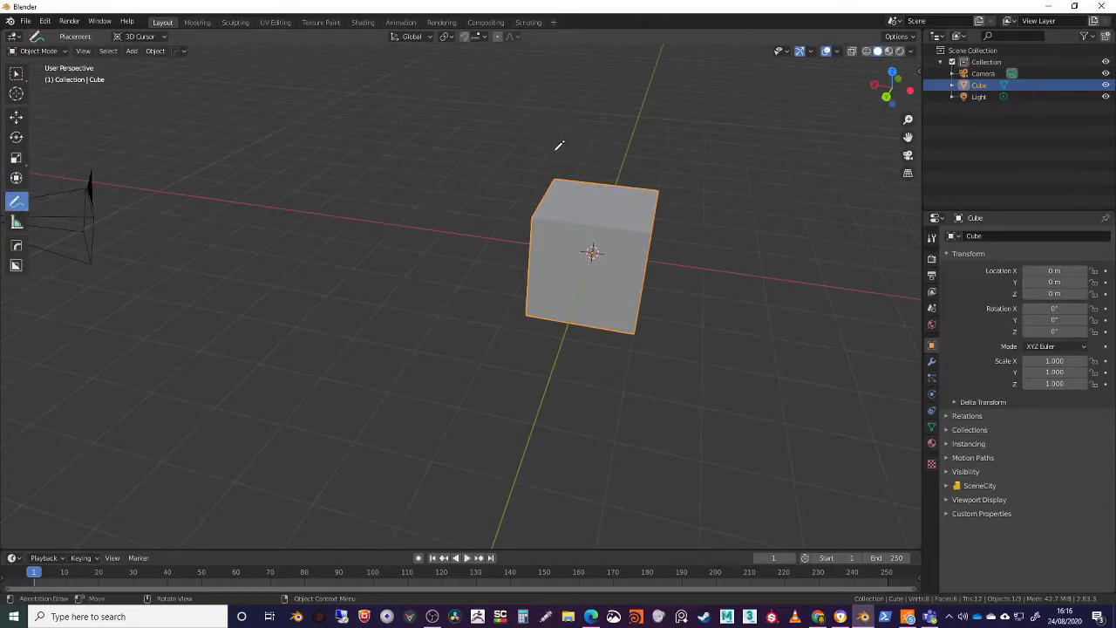
mouse_move(544, 132)
left_mouse_down()
mouse_move(541, 150)
mouse_move(569, 128)
mouse_move(564, 149)
mouse_move(611, 150)
mouse_move(627, 134)
left_mouse_up()
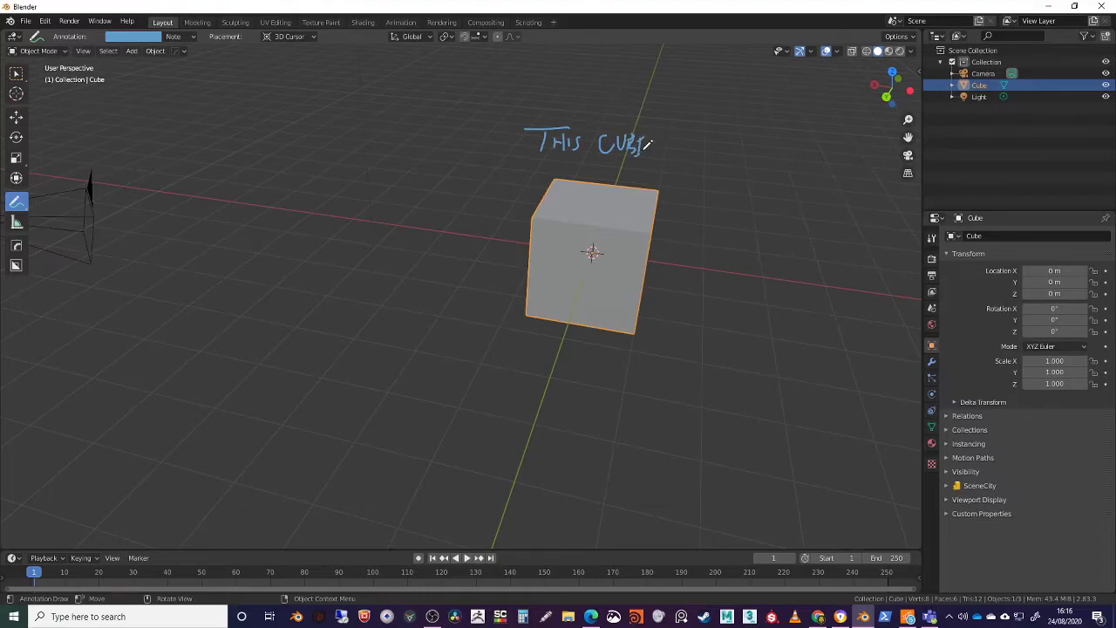
mouse_move(678, 146)
left_mouse_down()
mouse_move(644, 183)
mouse_move(668, 176)
left_mouse_up()
mouse_move(728, 200)
middle_mouse_down()
mouse_move(528, 174)
mouse_move(657, 217)
mouse_move(566, 203)
middle_mouse_up()
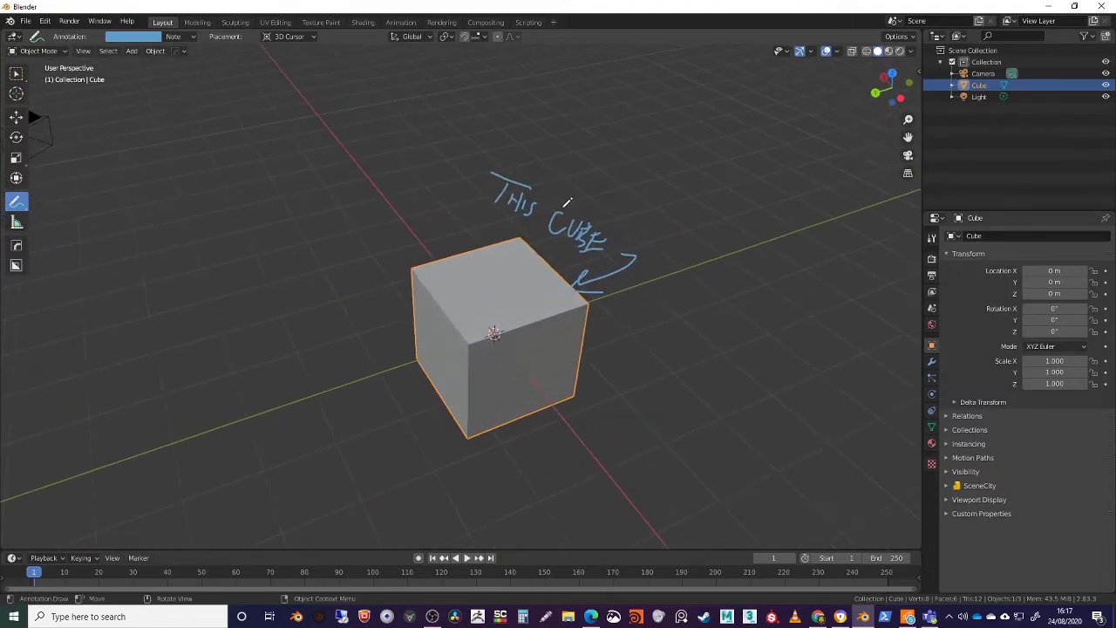
Erase the handwritten note and its arrow with the Annotate Eraser, and return to the Select Box tool
left_click(16, 75)
middle_click_drag(450, 198, 497, 190)
mouse_move(16, 202)
left_mouse_down()
mouse_move(93, 231)
mouse_move(102, 167)
mouse_move(91, 282)
left_mouse_up()
mouse_move(486, 165)
left_mouse_down()
mouse_move(479, 174)
mouse_move(530, 175)
mouse_move(633, 234)
left_mouse_up()
middle_click_drag(633, 233, 666, 214)
left_click(16, 76)
mouse_move(364, 268)
middle_mouse_down()
mouse_move(429, 257)
mouse_move(394, 285)
mouse_move(511, 257)
mouse_move(445, 258)
middle_mouse_up()
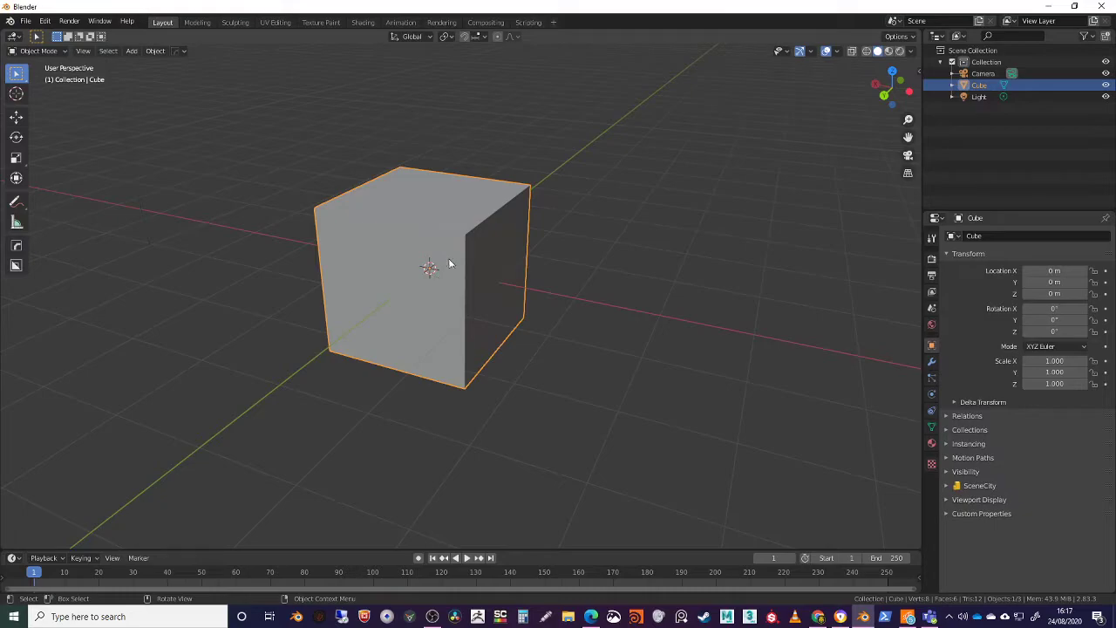
Measure a short distance across the cube and the length of its rear top edge with the Measure tool
left_click(16, 224)
left_click_drag(421, 226, 484, 243)
left_click_drag(400, 168, 532, 187)
middle_click_drag(540, 262, 442, 269)
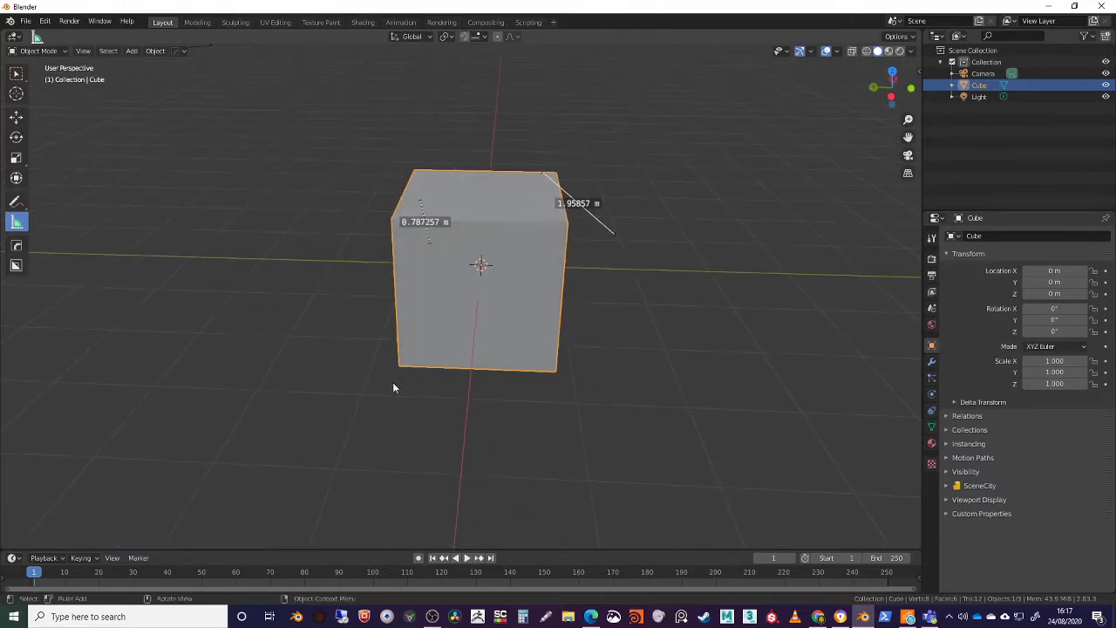
Set snapping to Vertex and measure the cube's bottom front edge from corner to corner with the Measure tool
left_click(476, 37)
left_click(443, 94)
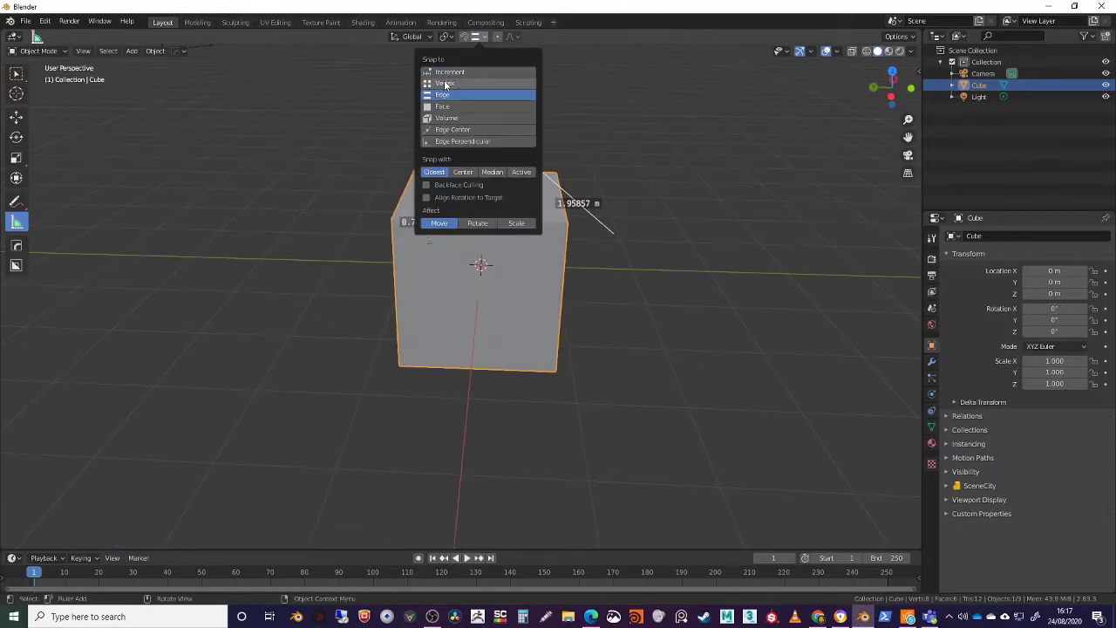
left_click(445, 83)
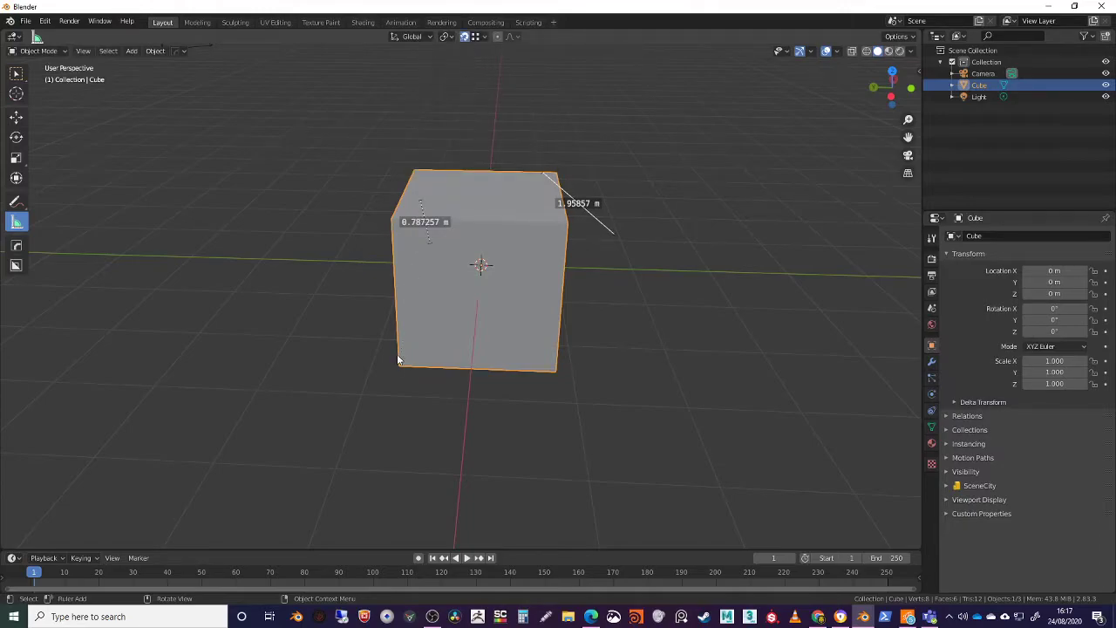
left_click_drag(398, 364, 557, 372)
middle_click_drag(556, 371, 505, 358)
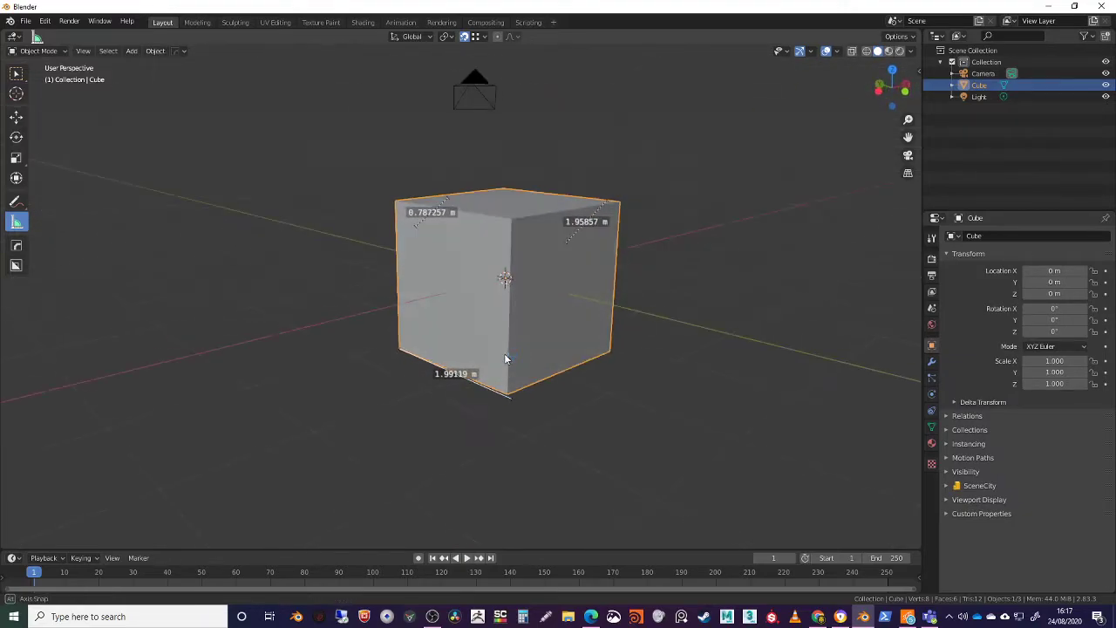
middle_click_drag(467, 117, 478, 171)
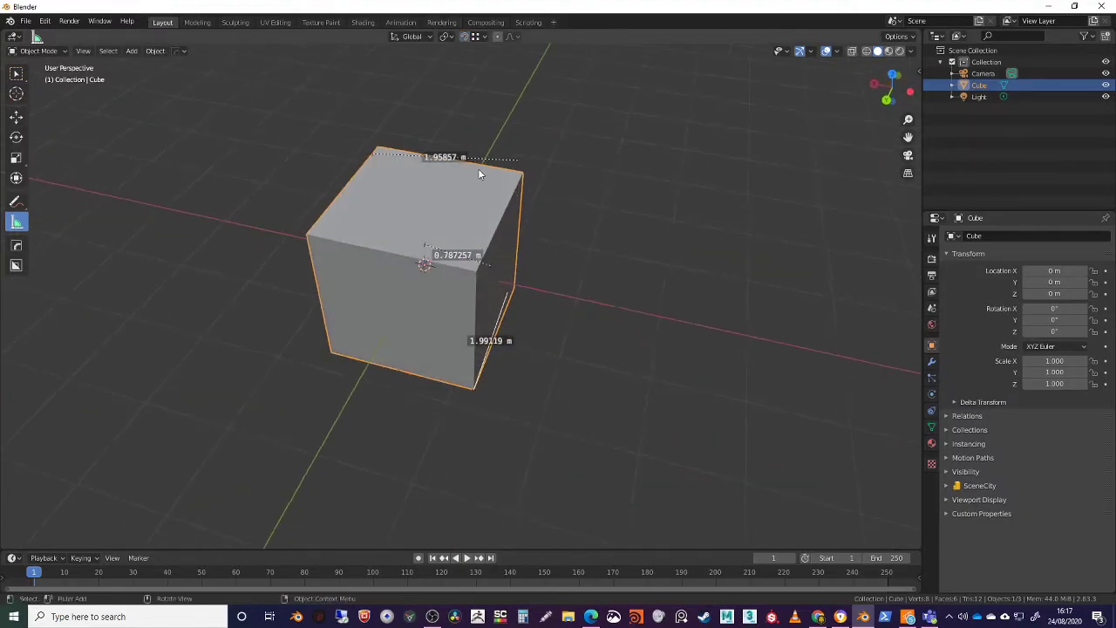
Undo all the measurements made on the cube
key("ctrl+z")
key("ctrl+z")
key("ctrl+z")
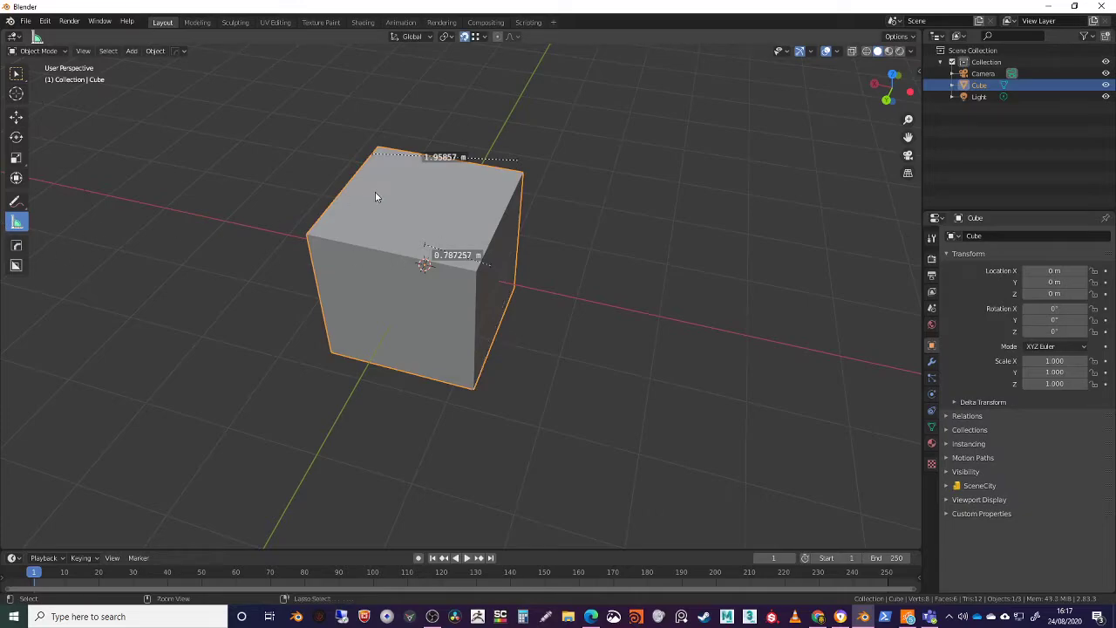
middle_click_drag(332, 202, 177, 265)
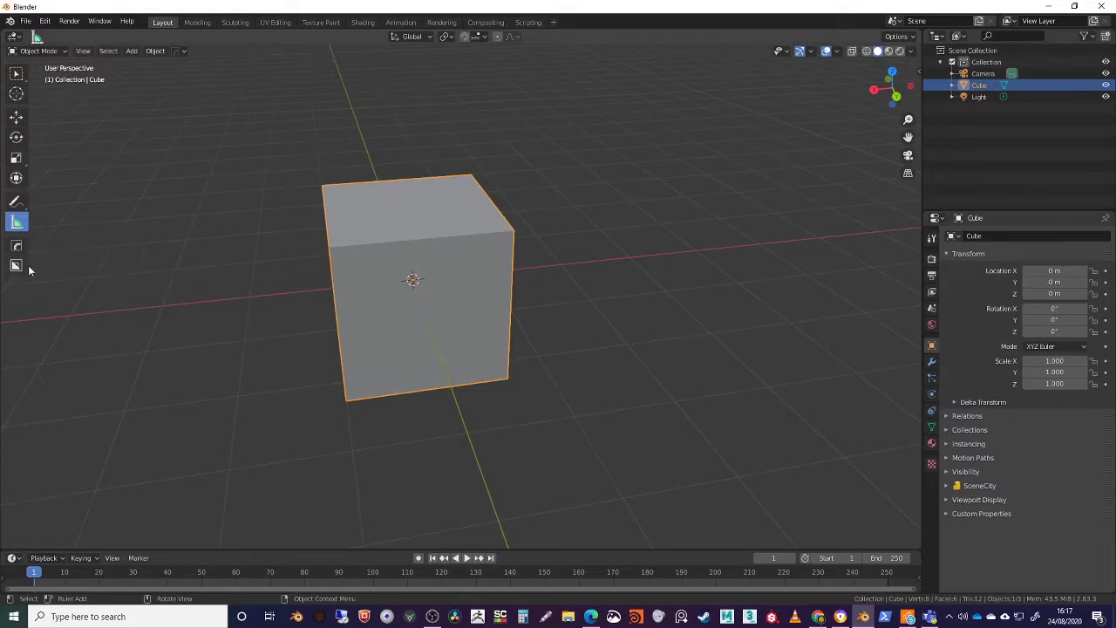
Switch the cube from Object Mode to Edit Mode, toggling back and forth between the two modes
middle_click_drag(442, 221, 503, 176)
scroll(486, 249, "up", 3)
middle_click_drag(486, 254, 488, 263)
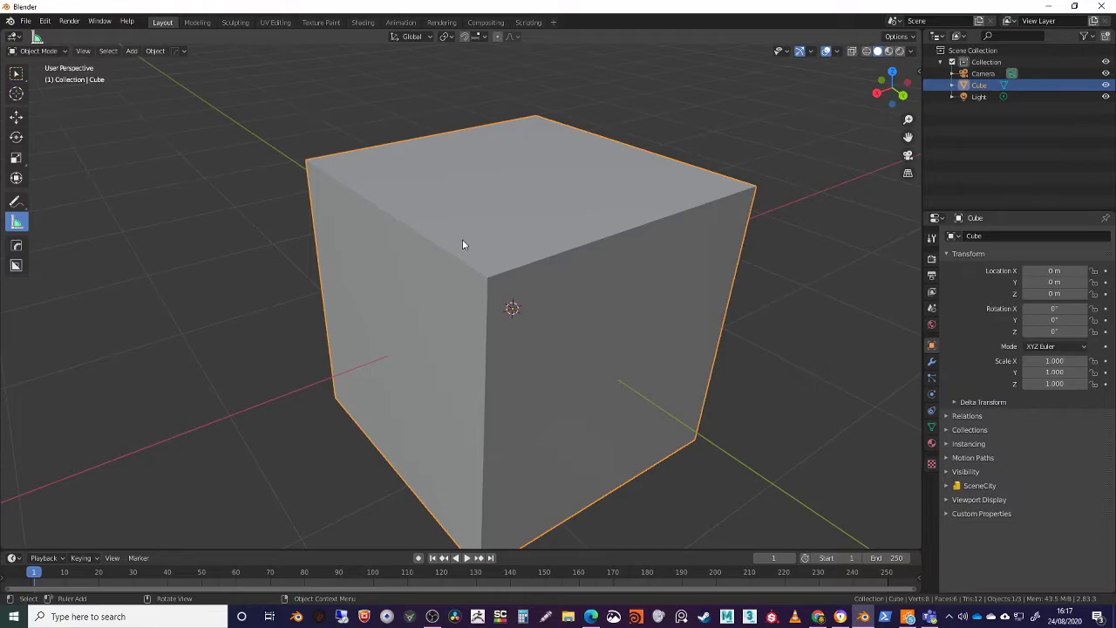
middle_click_drag(595, 224, 524, 203)
middle_click_drag(355, 144, 231, 103)
left_click(55, 50)
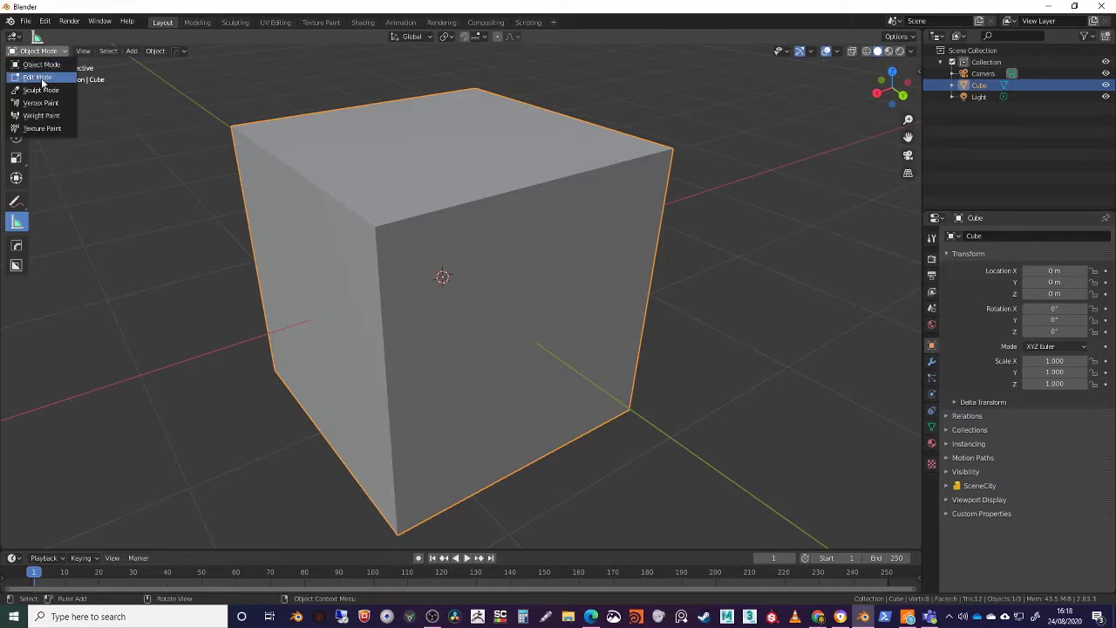
left_click(35, 70)
middle_click_drag(401, 205, 421, 189)
key("Tab")
key("Tab")
key("Tab")
key("Tab")
middle_click_drag(483, 232, 514, 203)
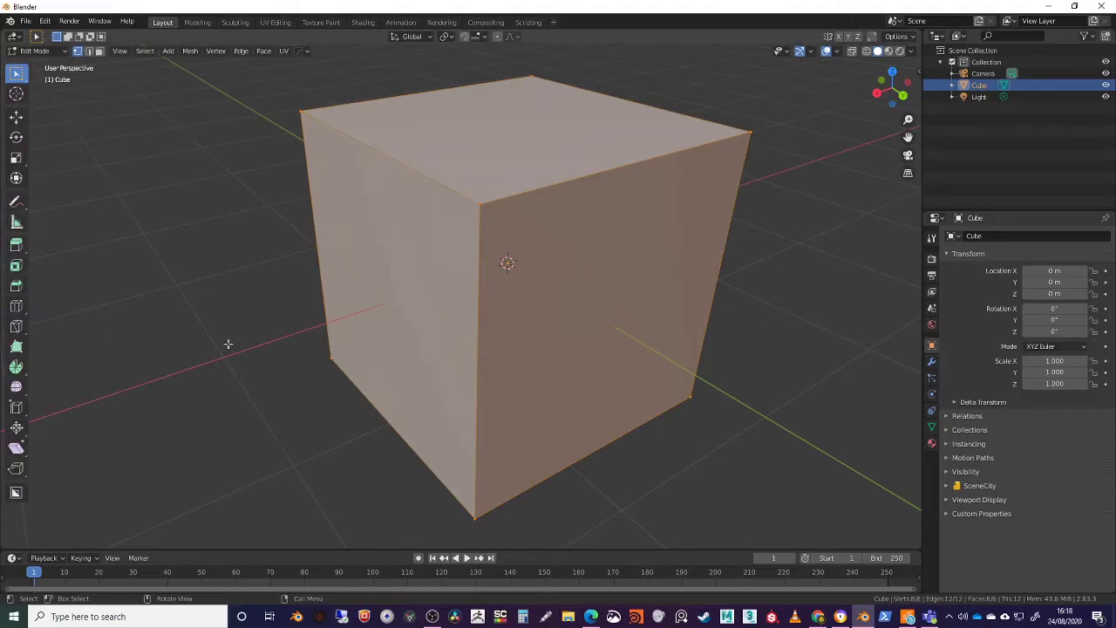
Go through edge selection to face selection mode and select two adjacent side faces of the cube
middle_click_drag(417, 310, 427, 334)
scroll(426, 334, "down", 2)
middle_click_drag(393, 230, 433, 231)
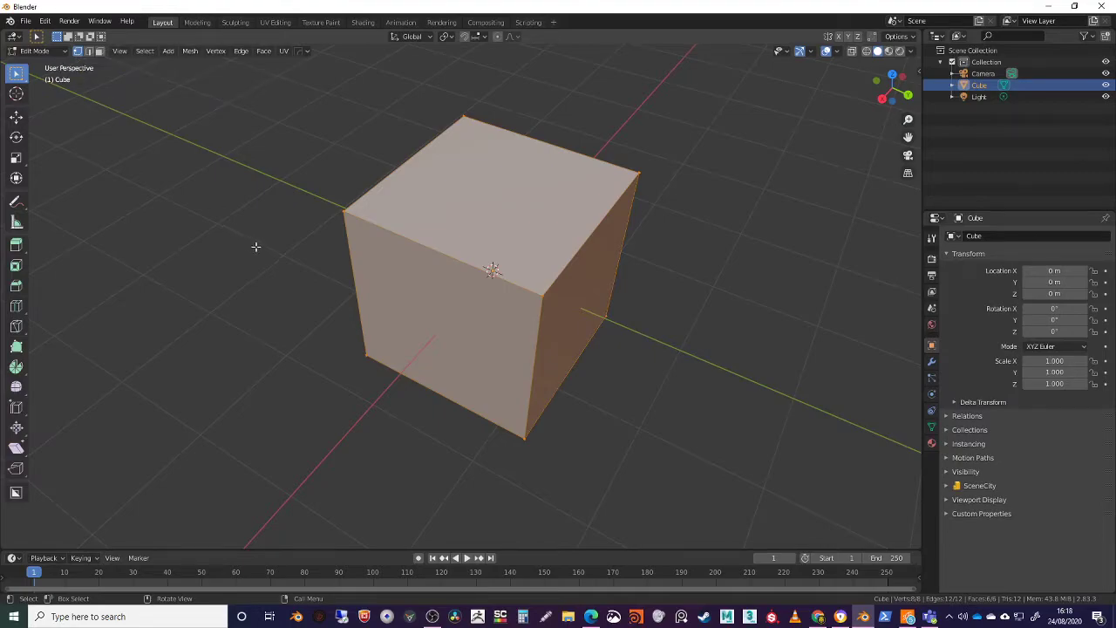
key("2")
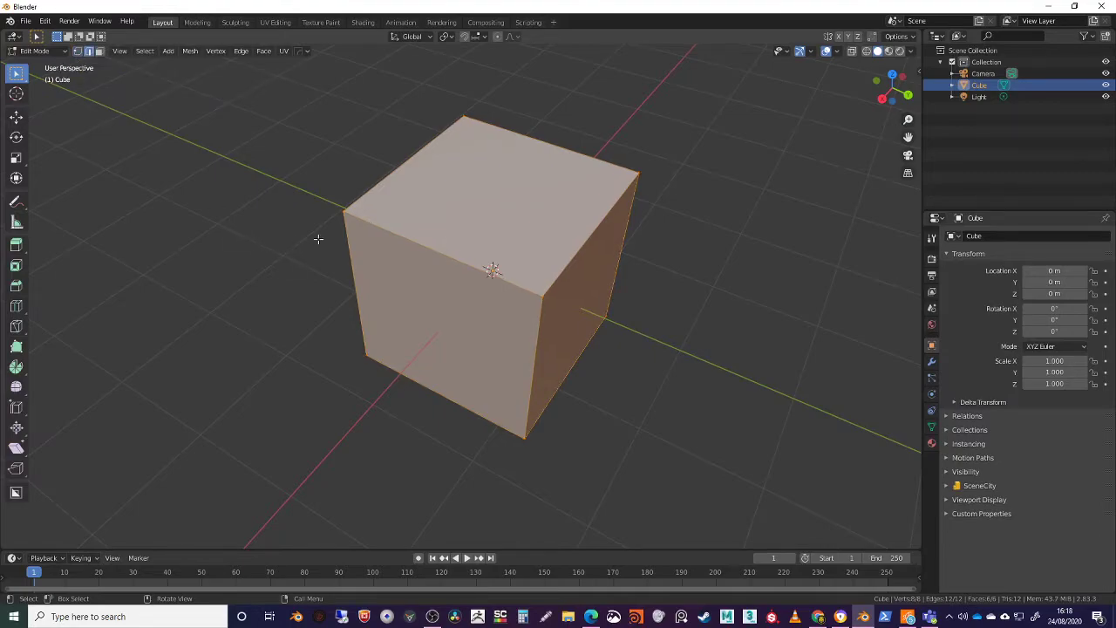
left_click(100, 51)
left_click(427, 186)
middle_click_drag(436, 195, 490, 238)
left_click_drag(421, 231, 550, 259)
middle_click_drag(672, 259, 872, 77)
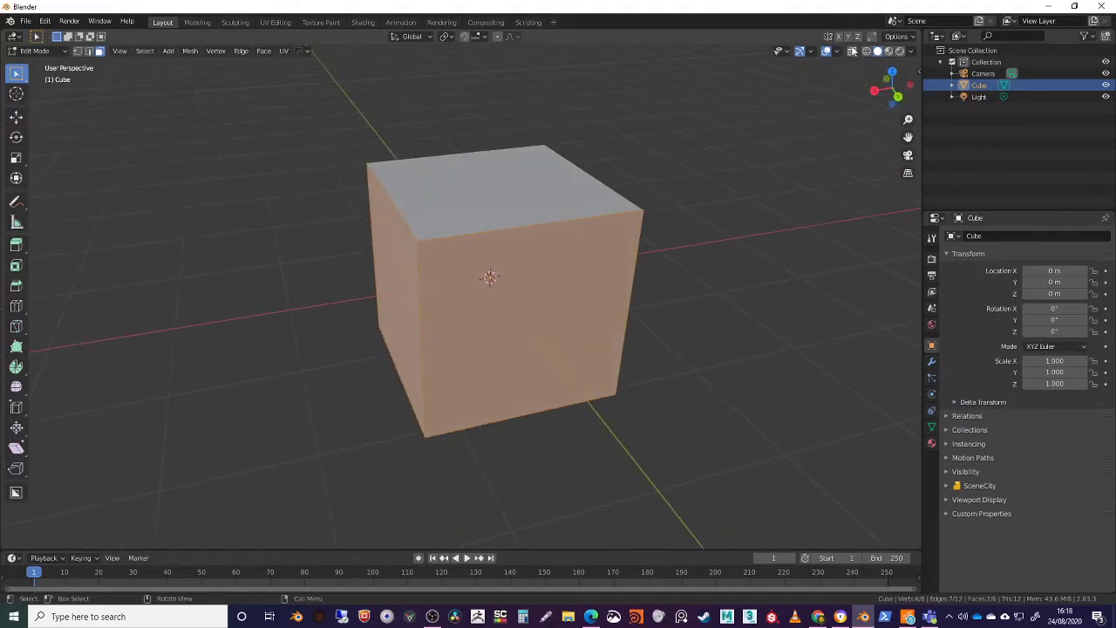
Turn on X-ray display and box-select all four side faces of the cube
left_click(853, 52)
middle_click_drag(785, 159, 755, 241)
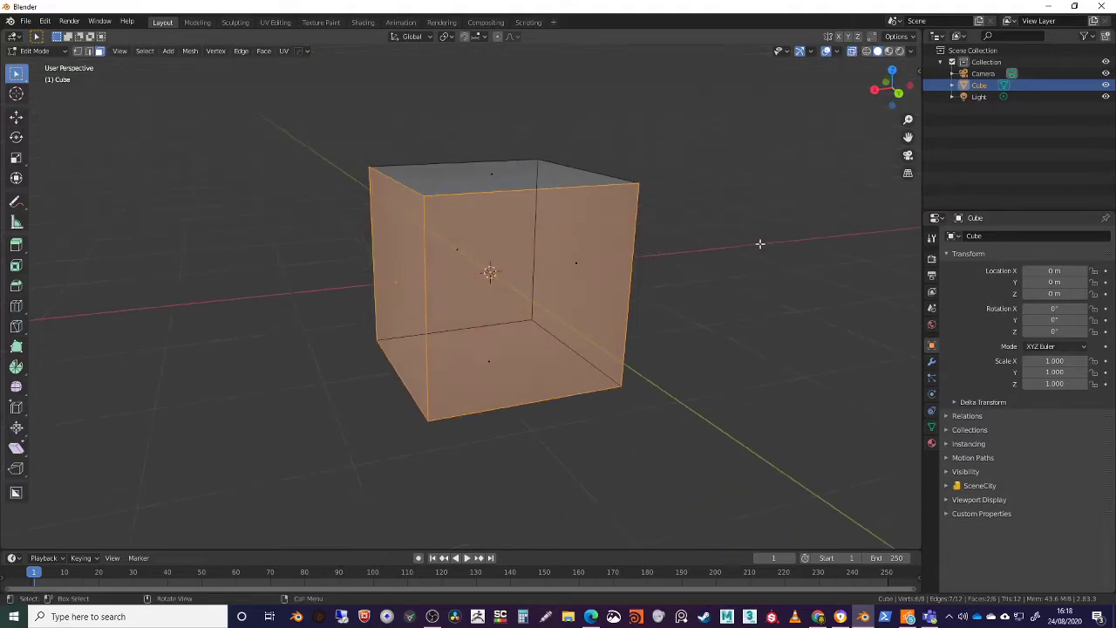
left_click(755, 241)
left_click_drag(332, 233, 679, 320)
middle_click_drag(668, 314, 720, 305)
left_click_drag(264, 228, 767, 299)
middle_click_drag(755, 300, 576, 305)
Try extruding the selected side faces with the Extrude Region tool, and undo the extrusion
left_click(15, 244)
mouse_move(471, 237)
left_mouse_down()
mouse_move(465, 216)
mouse_move(462, 242)
left_mouse_up()
key("ctrl+z")
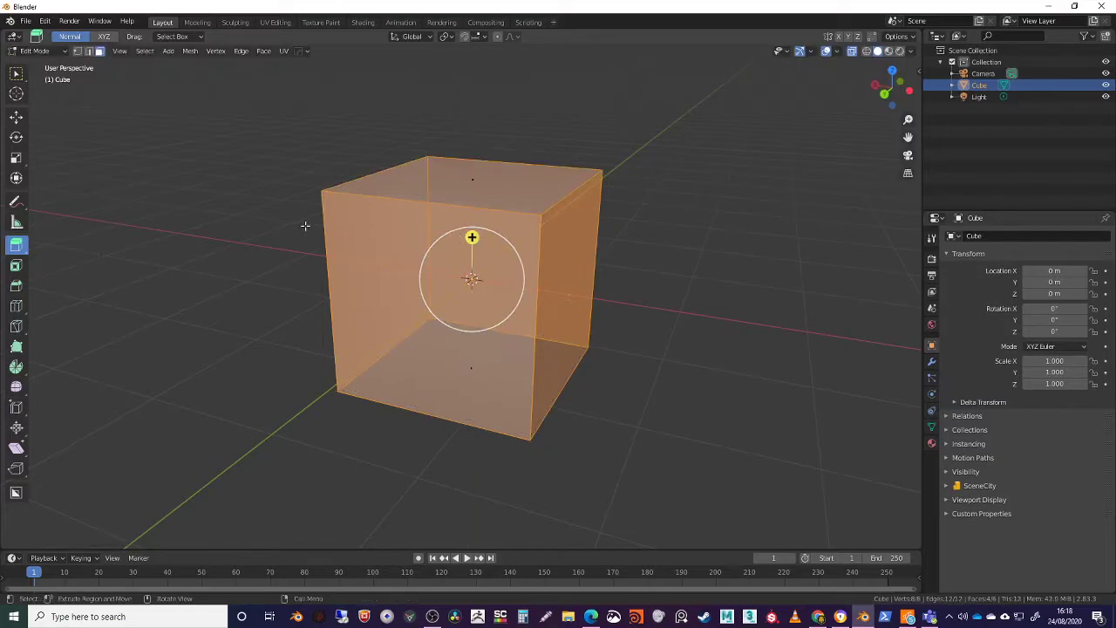
Extrude the four side faces outward with the Extrude Along Normals tool
middle_click_drag(306, 226, 282, 230)
left_click_drag(21, 258, 79, 291)
middle_click_drag(105, 279, 497, 260)
left_click_drag(482, 219, 482, 194)
middle_click_drag(482, 195, 277, 177)
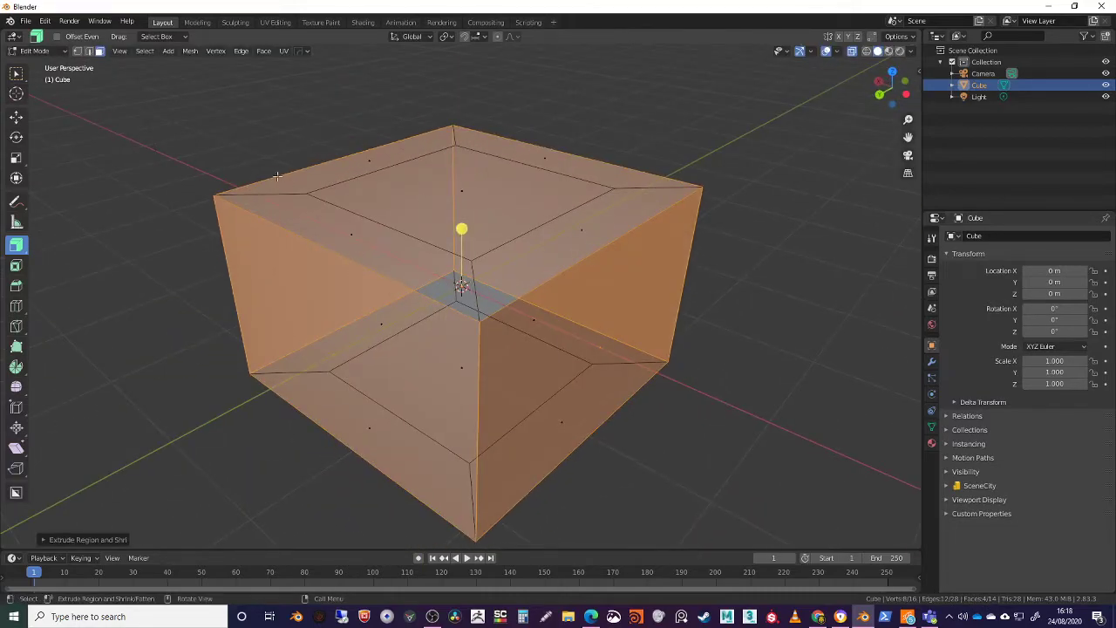
Clear the selection and select the four outer top edges of the extruded shape in edge selection mode
left_click(308, 137)
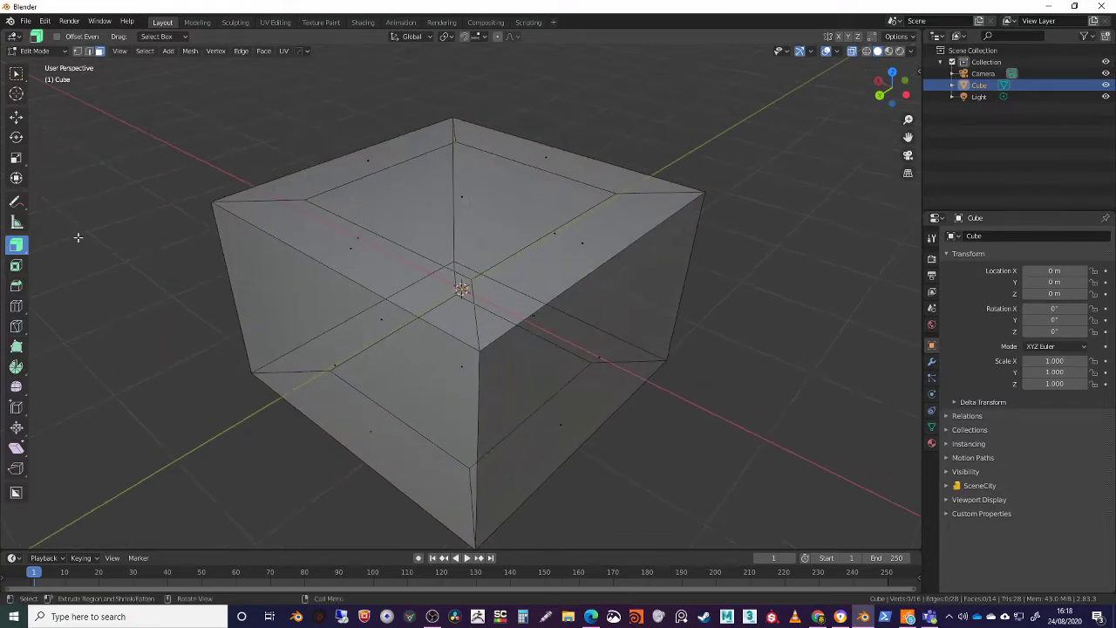
key("2")
left_click(348, 156)
left_click(556, 146, "shift")
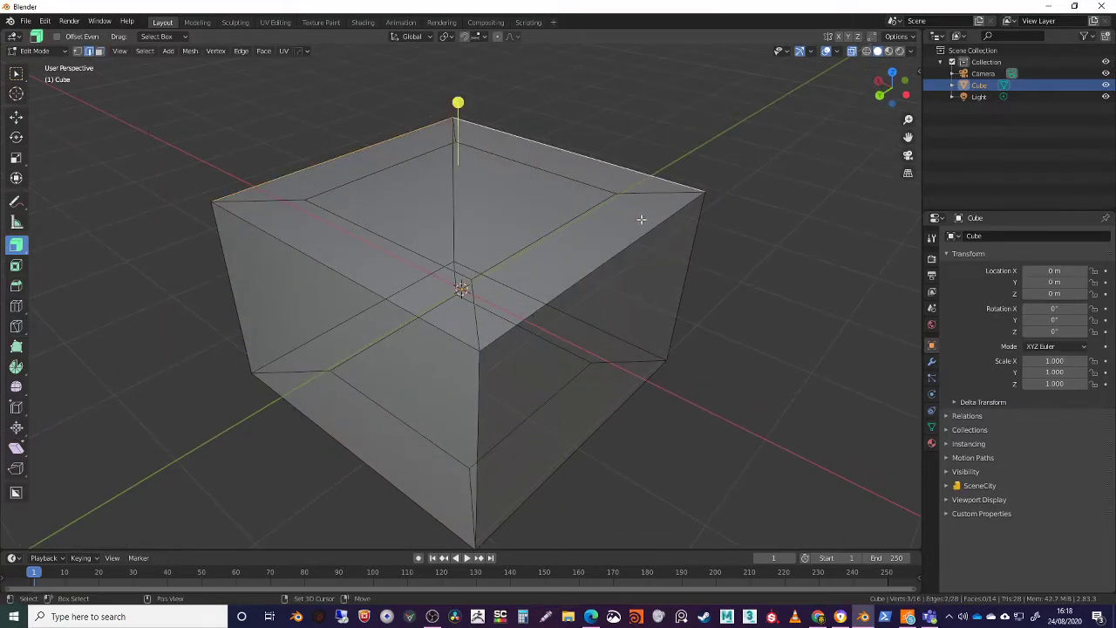
left_click(356, 289, "shift")
middle_click_drag(308, 287, 281, 276)
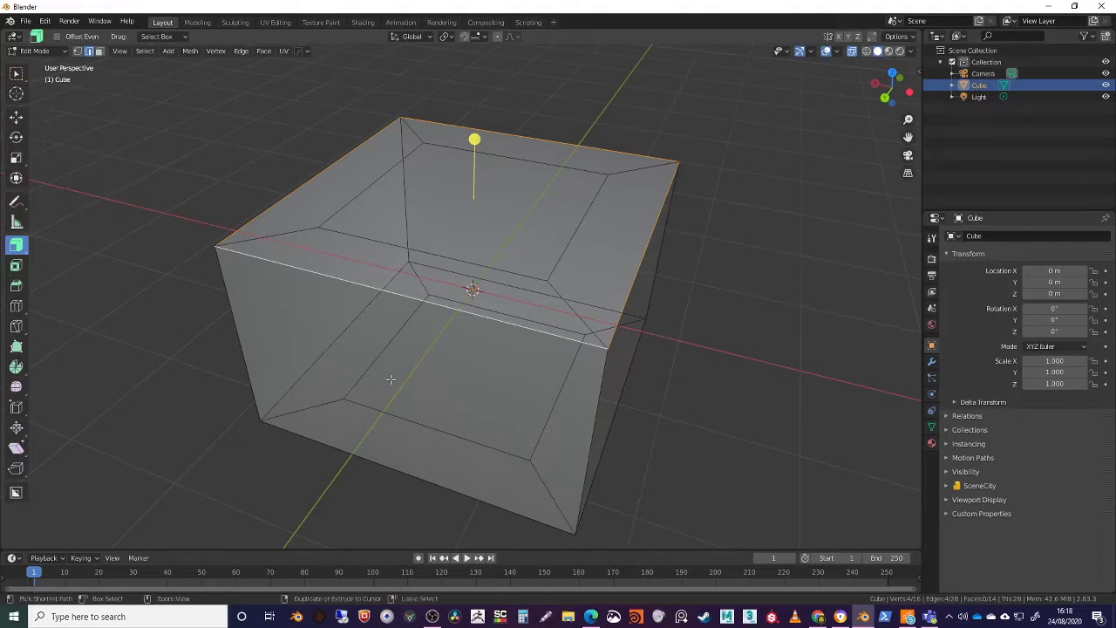
Bevel the four outer top edges with 8 segments and an offset of about 0.33 m
key("ctrl+b")
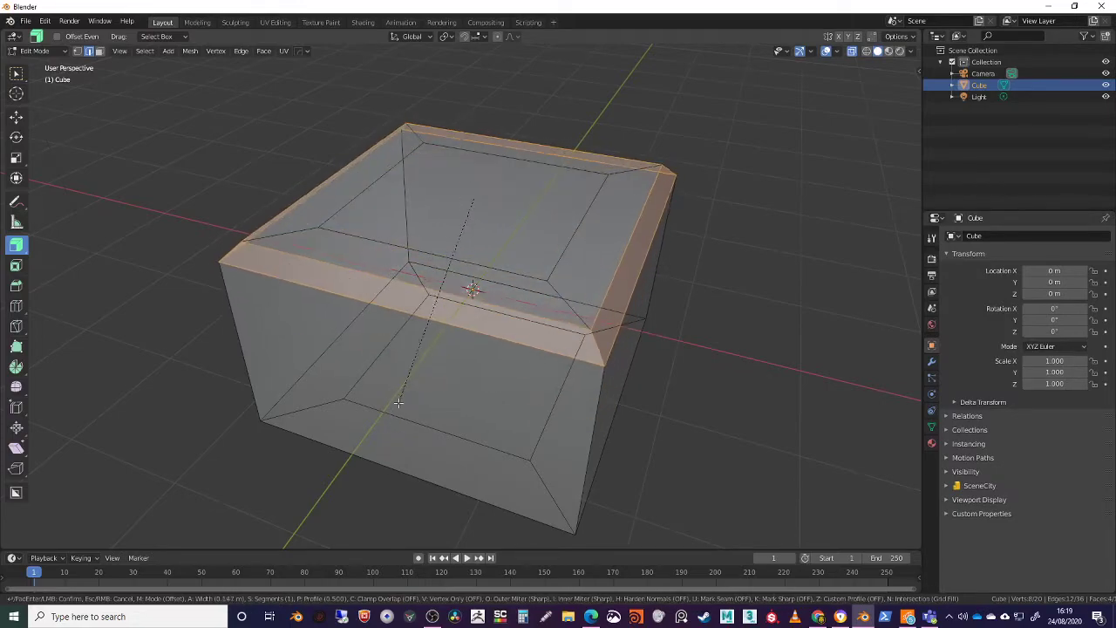
scroll(387, 427, "up", 5)
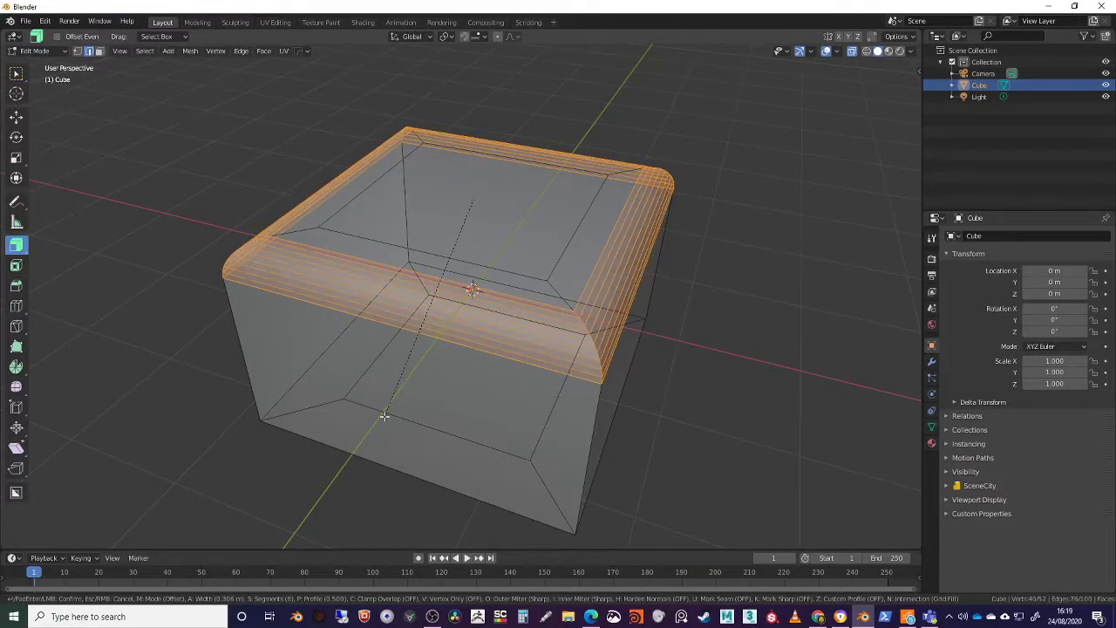
scroll(383, 419, "up", 2)
left_click(381, 427)
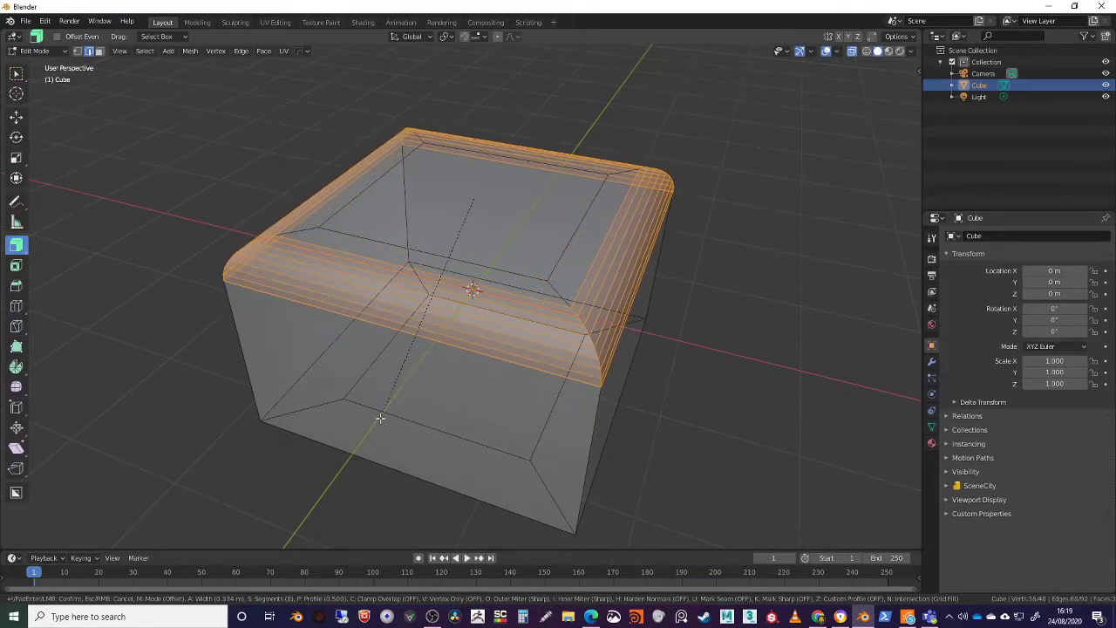
middle_click_drag(497, 422, 549, 413)
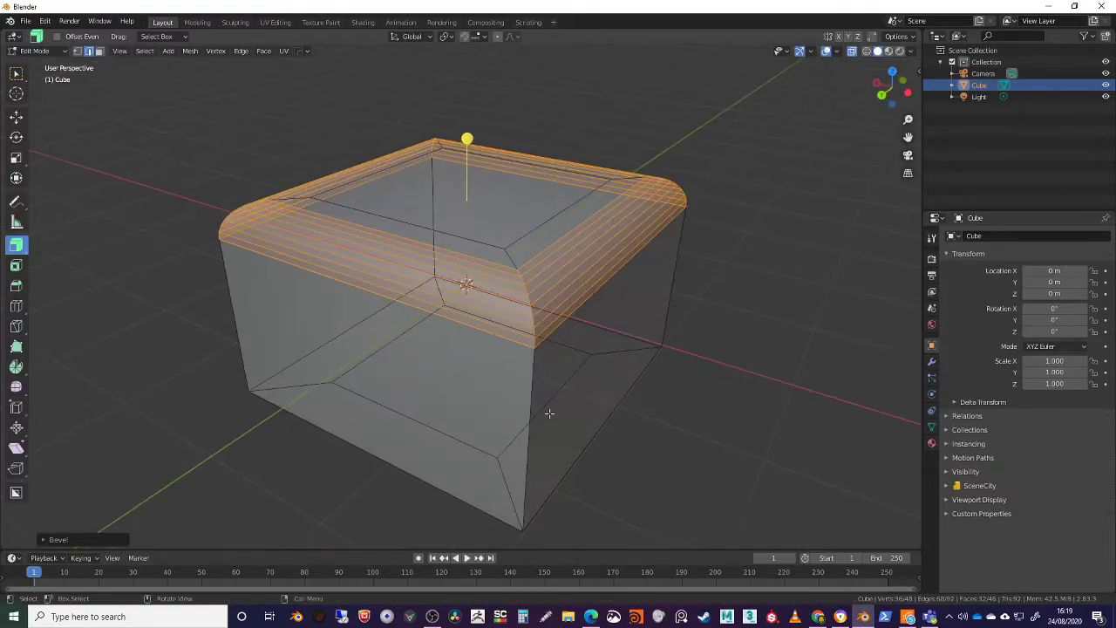
Set the bevel's offset to 0.5 m and its number of segments to 6
left_click(44, 540)
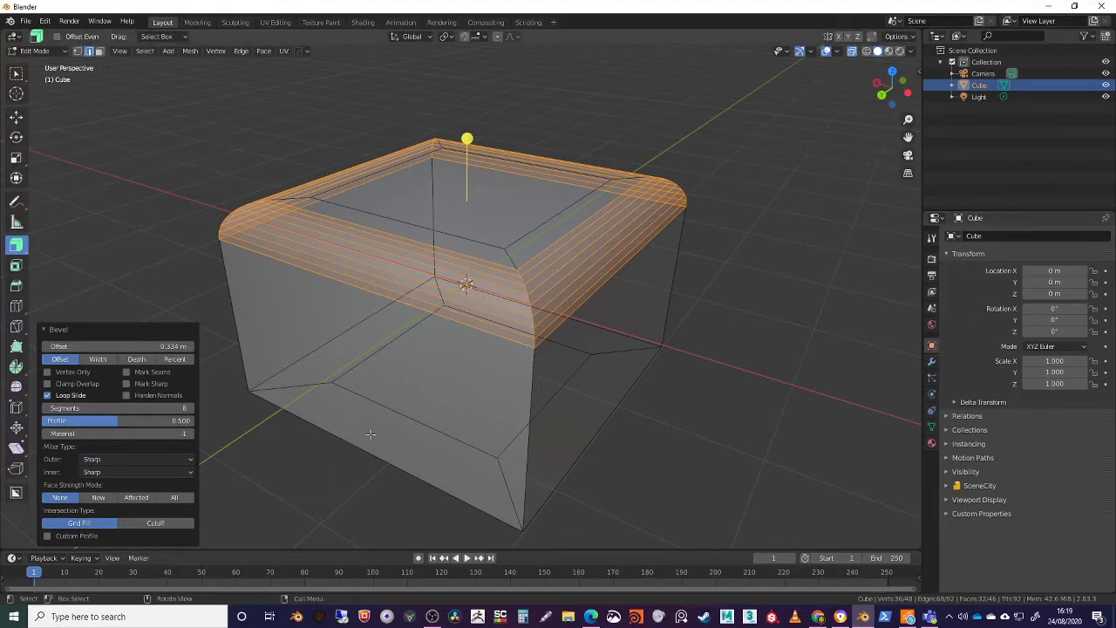
middle_click_drag(498, 192, 207, 239)
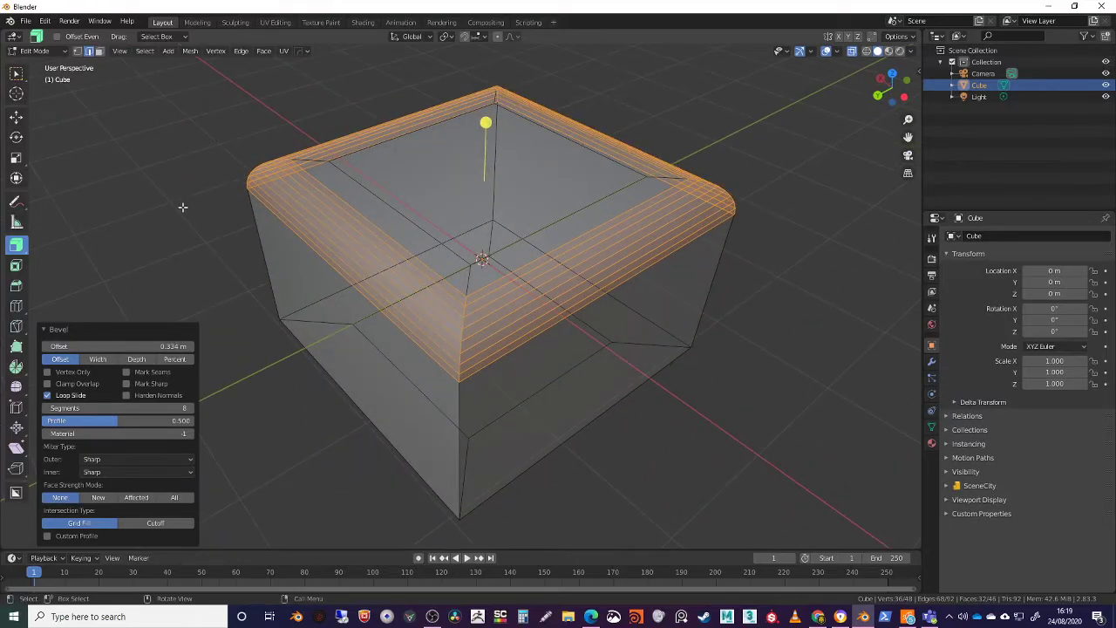
left_click(174, 348)
type("0.5")
key("Return")
middle_click_drag(489, 349, 488, 440)
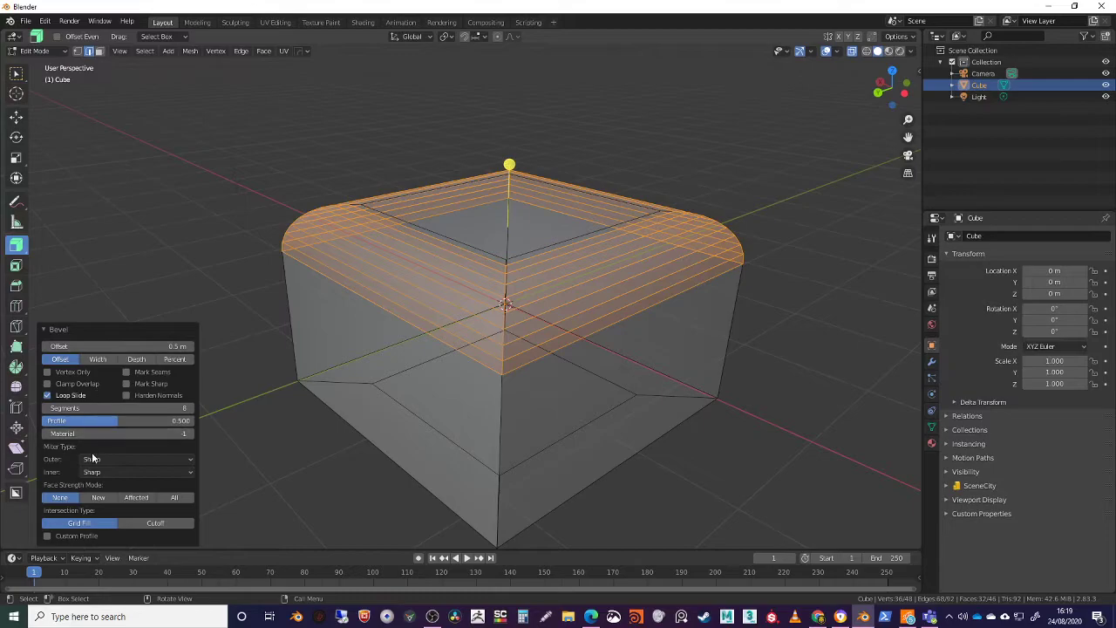
left_click(161, 408)
type("6")
key("Return")
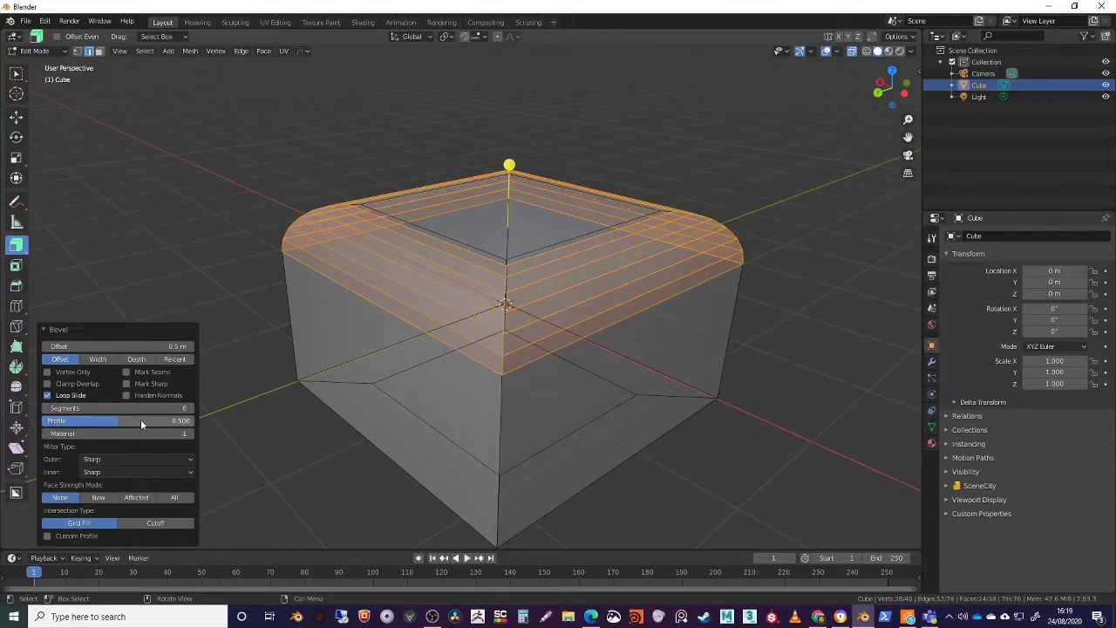
Try the Arc inner miter type on the bevel, and return it to Sharp
left_click(124, 472)
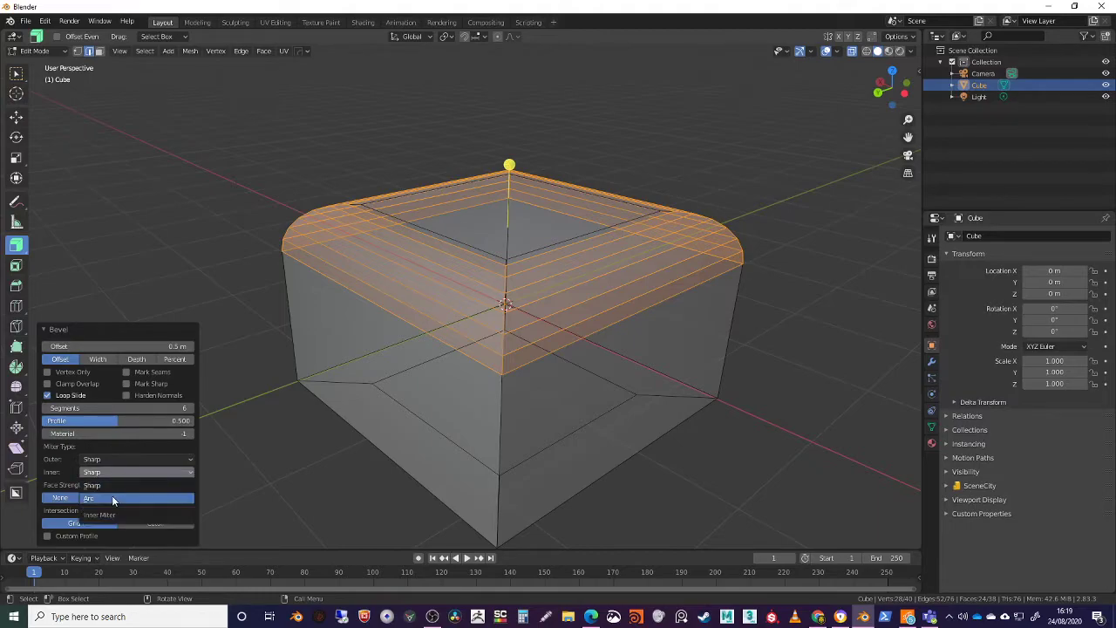
left_click(113, 495)
middle_click_drag(480, 341, 427, 346)
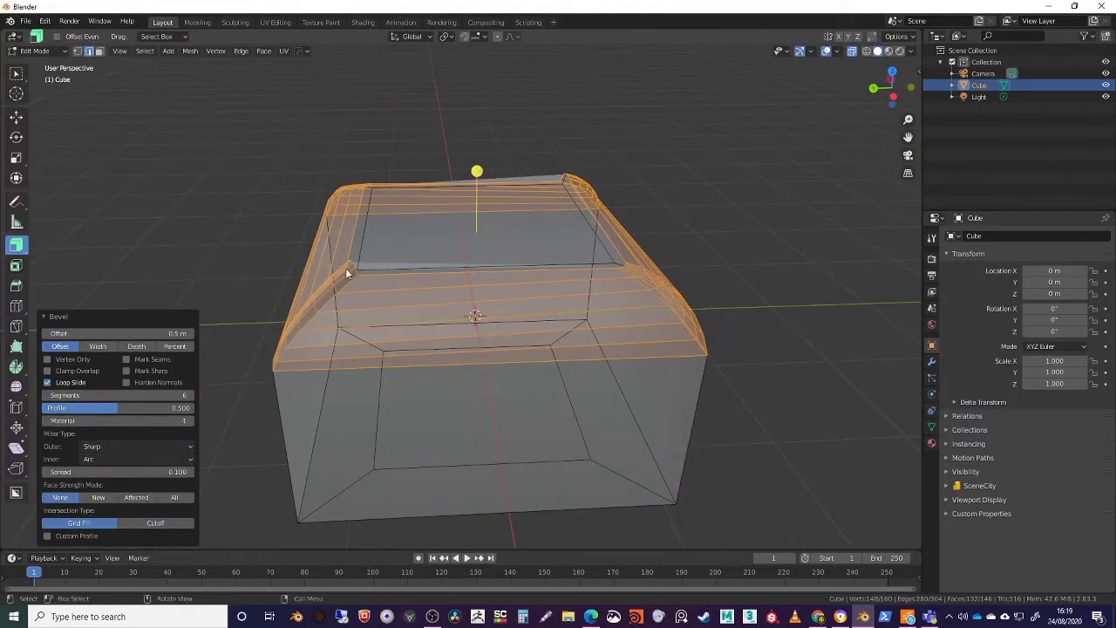
left_click(131, 459)
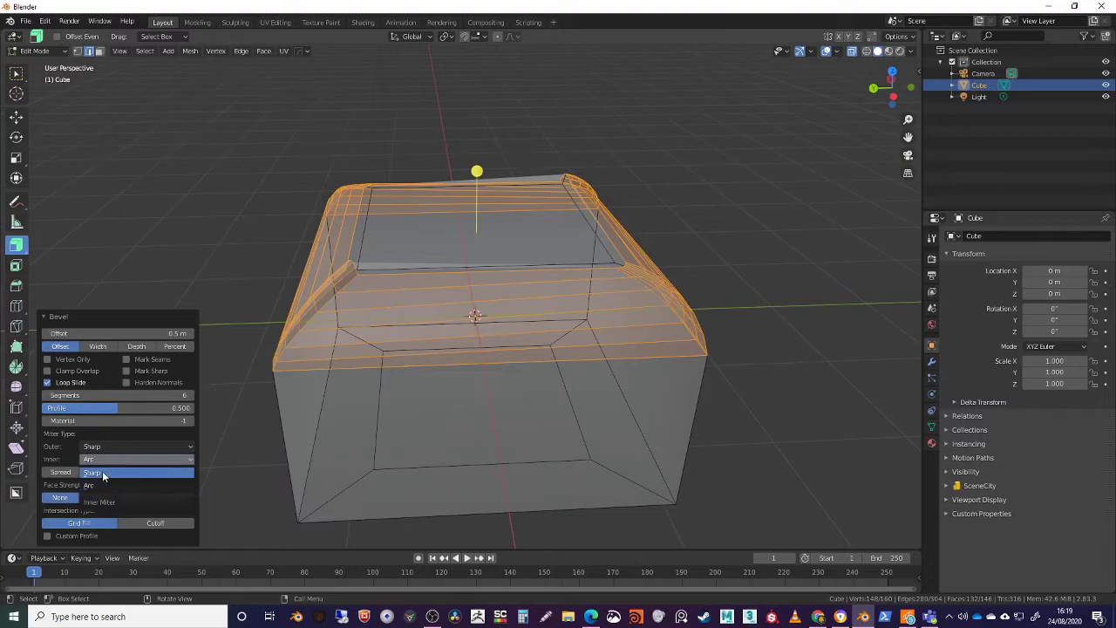
left_click(102, 471)
Set the bevel's outer miter type to Arc and view the rounded corners
left_click(113, 460)
left_click(100, 485)
left_click(138, 458)
left_click(99, 498)
middle_click_drag(209, 444, 257, 447)
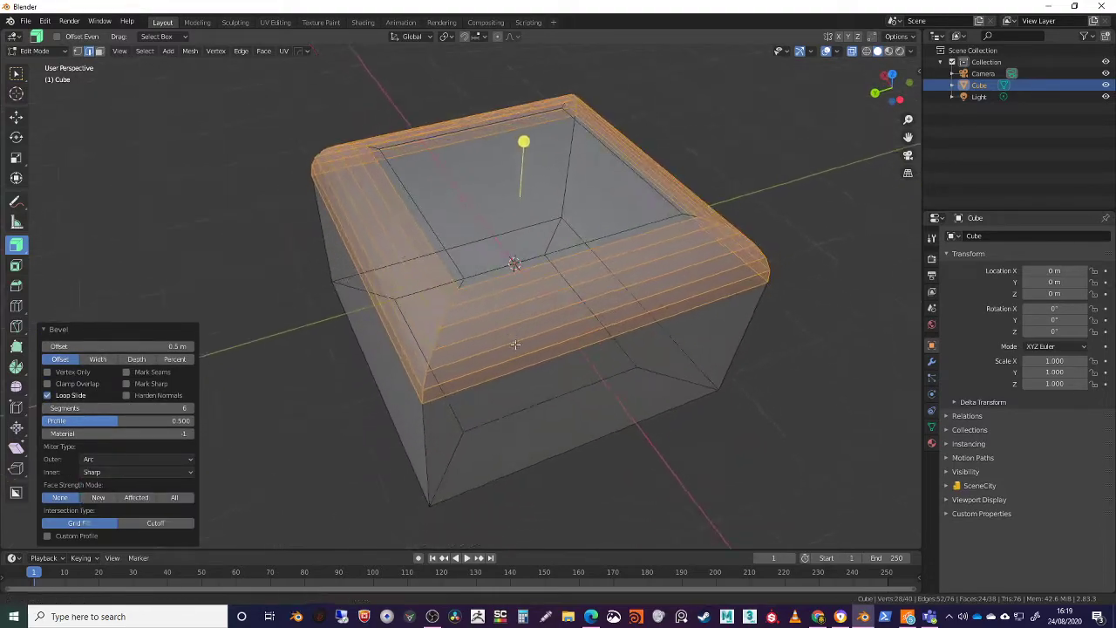
middle_click_drag(376, 420, 377, 416)
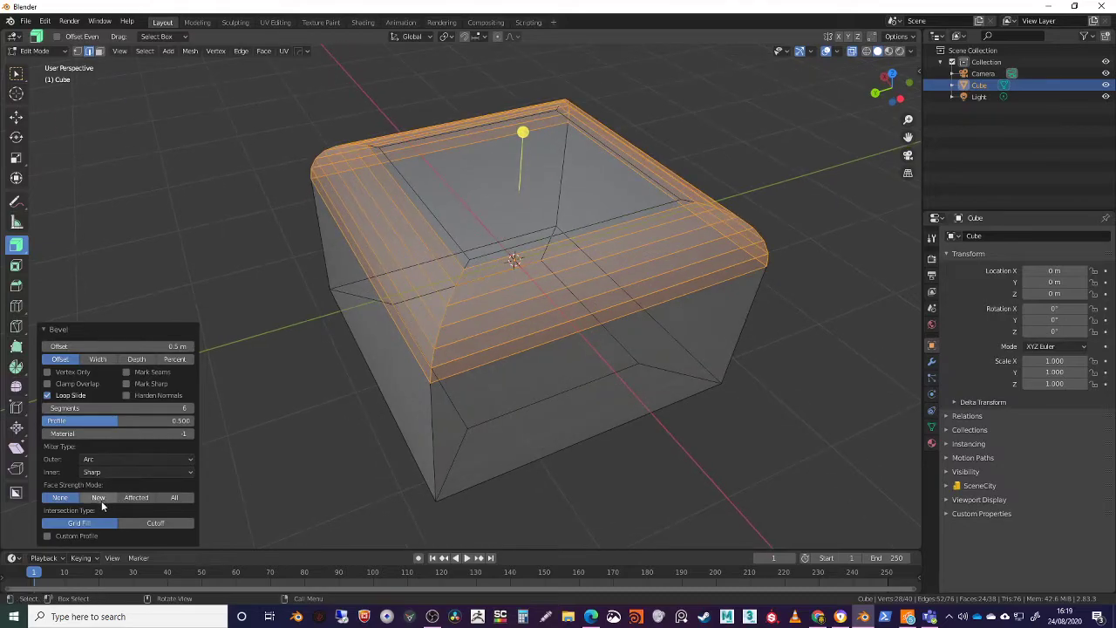
Try the Cutoff intersection type, restore Grid Fill, and set the bevel's face strength mode to All
left_click(141, 525)
left_click(109, 522)
left_click_drag(98, 497, 174, 497)
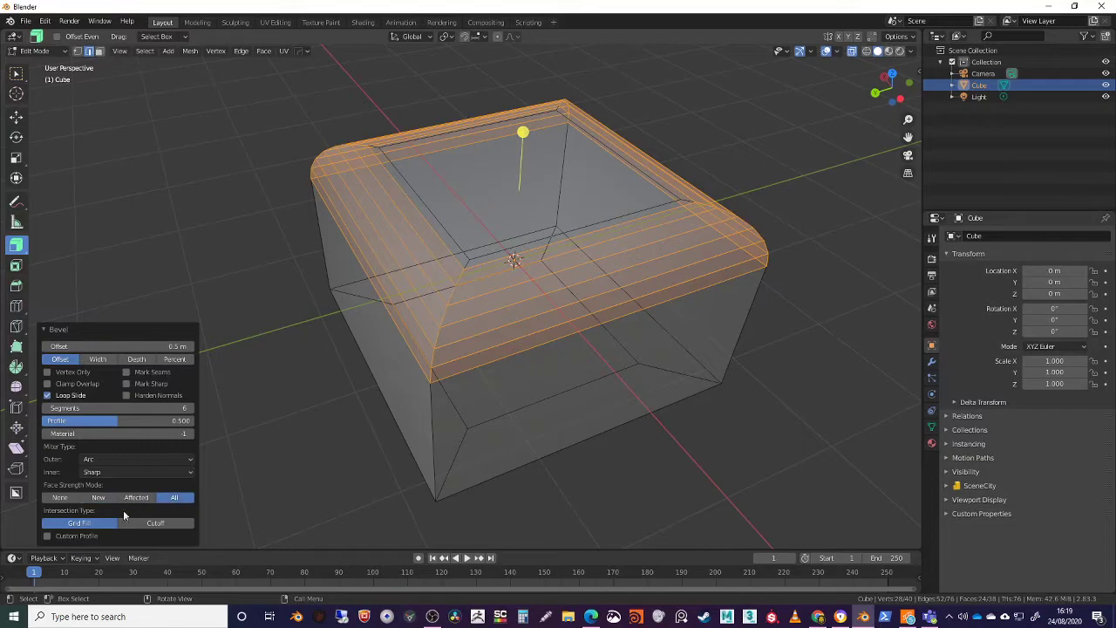
Set the bevel's number of segments to 10
left_click(83, 407)
type("10")
key("Return")
middle_click_drag(573, 308, 565, 320)
Try the Width and Depth types for the bevel, and switch it to Percent with a width of about 56%
left_click(106, 360)
left_click(144, 358)
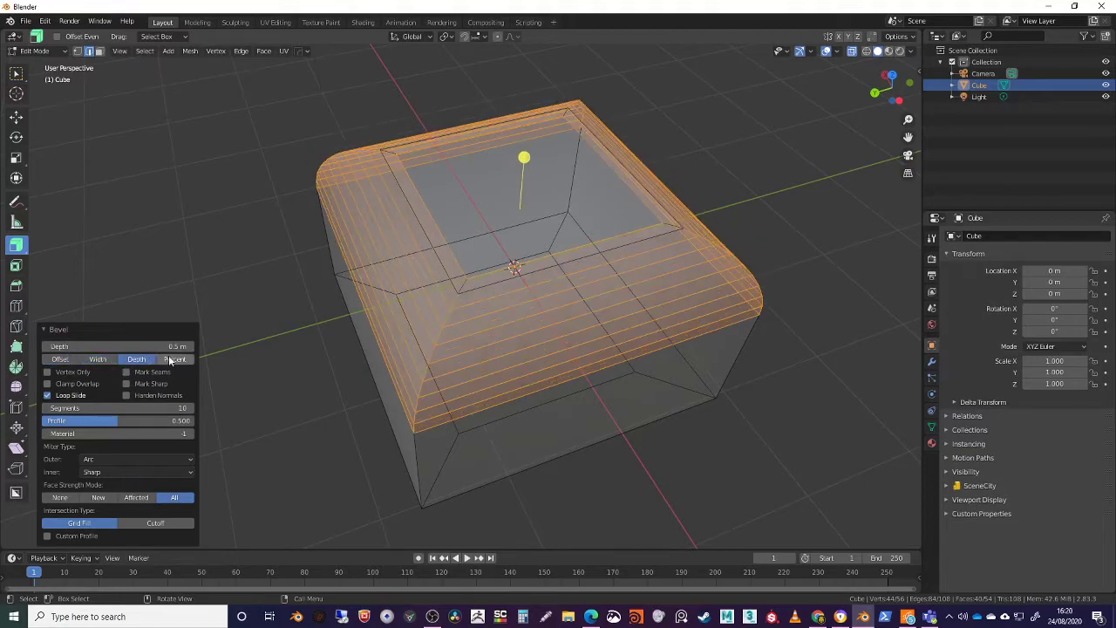
left_click(98, 360)
left_click(134, 359)
left_click(167, 358)
middle_click_drag(374, 333, 389, 316)
left_click_drag(175, 349, 258, 349)
middle_click_drag(215, 286, 314, 163)
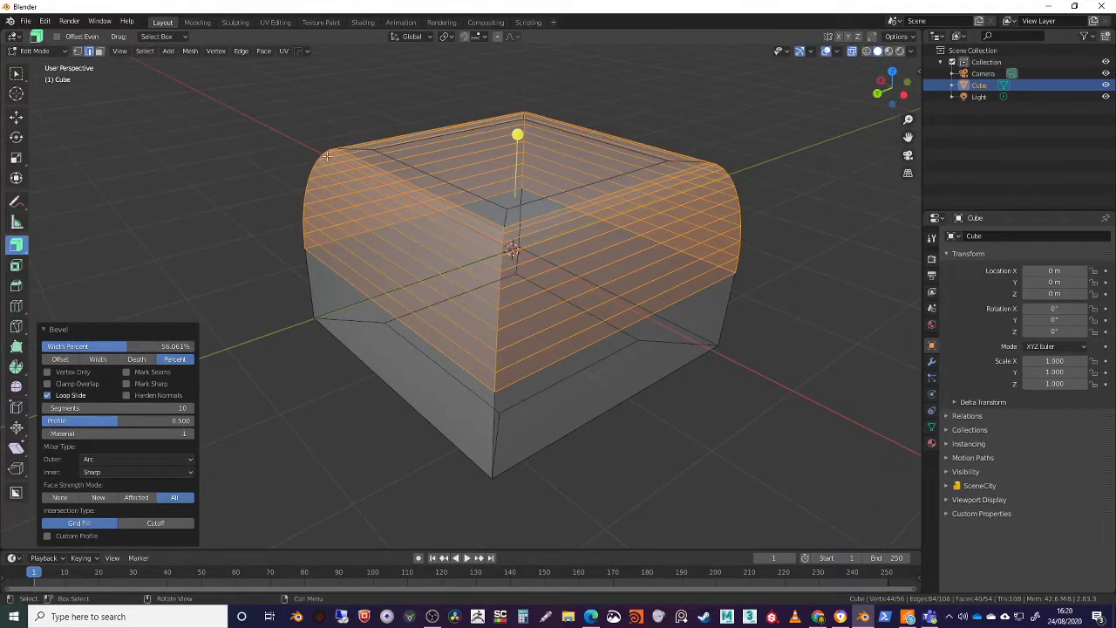
mouse_move(489, 288)
middle_mouse_down()
mouse_move(437, 264)
mouse_move(472, 283)
middle_mouse_up()
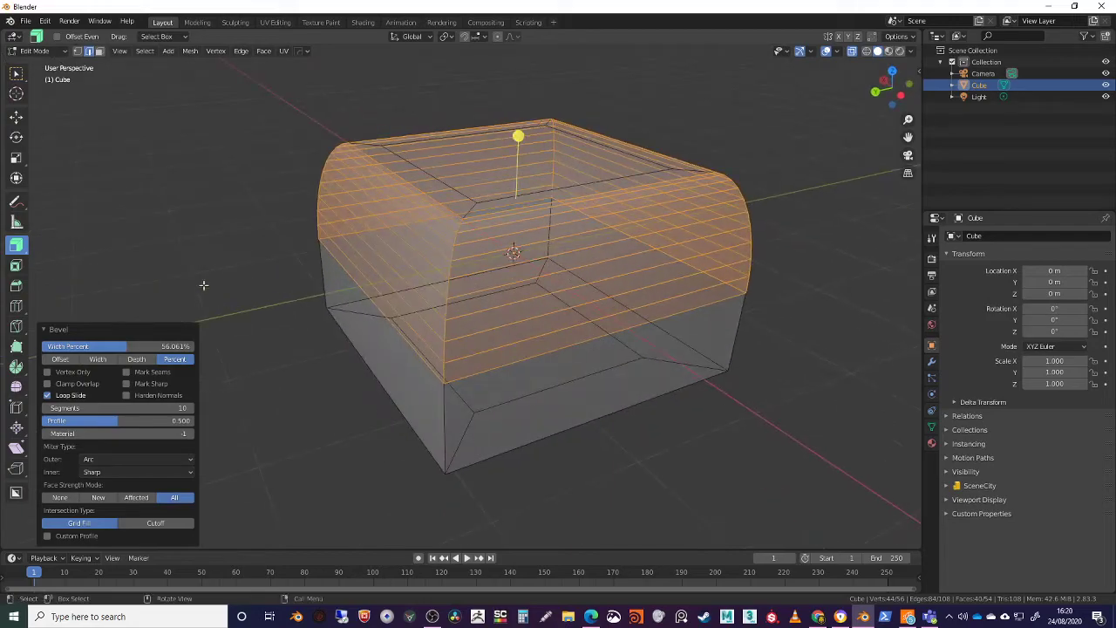
Deselect the bevelled edges and turn off X-ray so the cube's rounded shape shows as solid
left_click(187, 251)
middle_click_drag(397, 376, 208, 284)
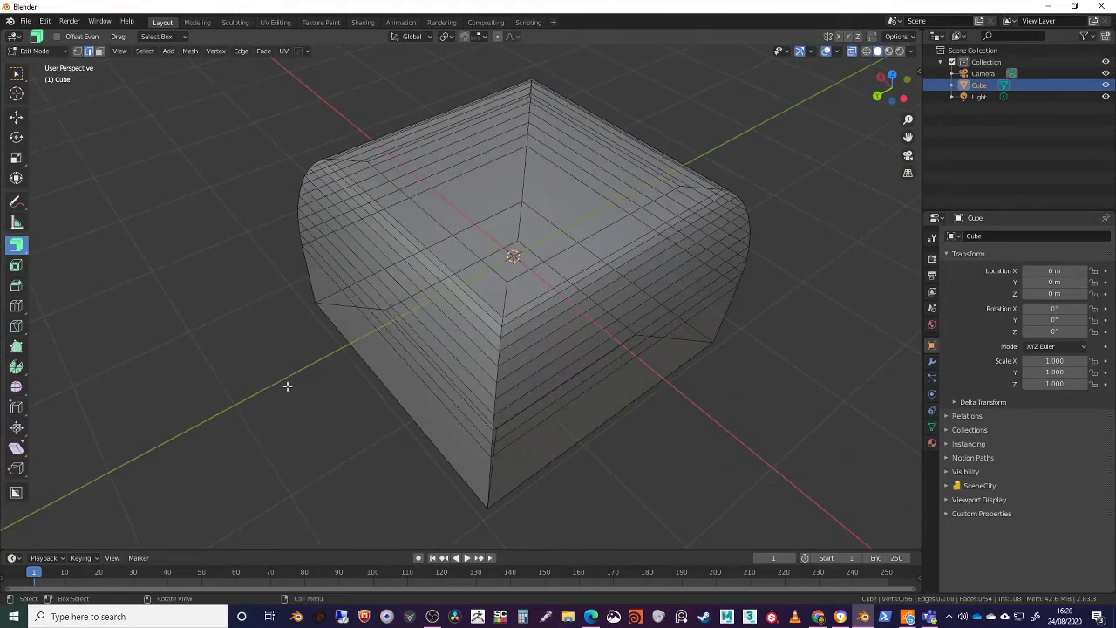
middle_click_drag(287, 387, 296, 360)
middle_click_drag(202, 386, 226, 356)
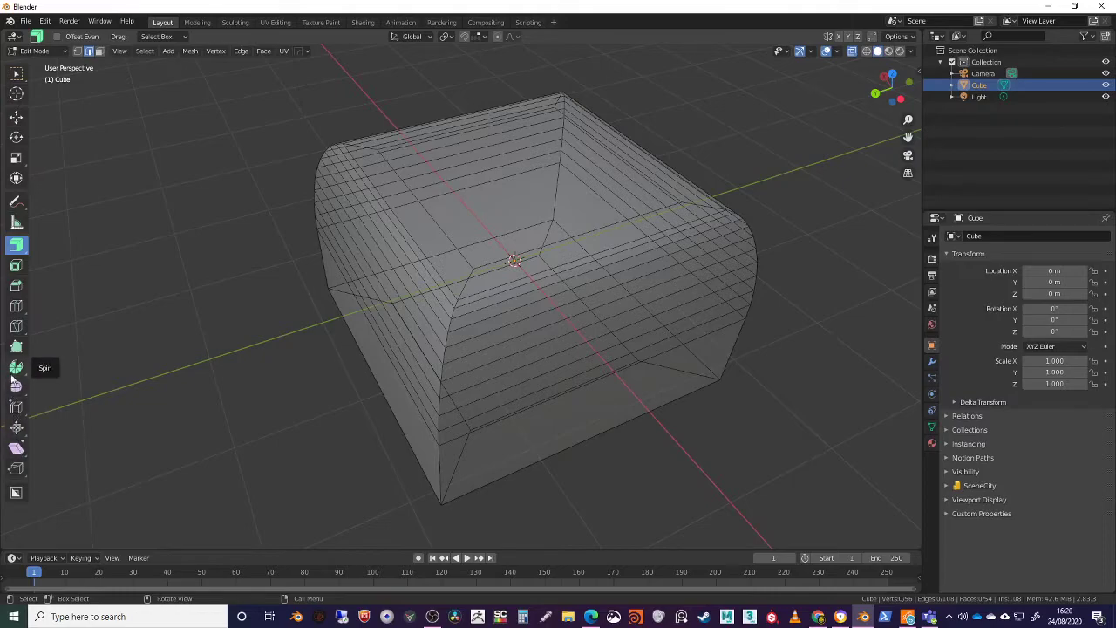
middle_click_drag(392, 292, 451, 312)
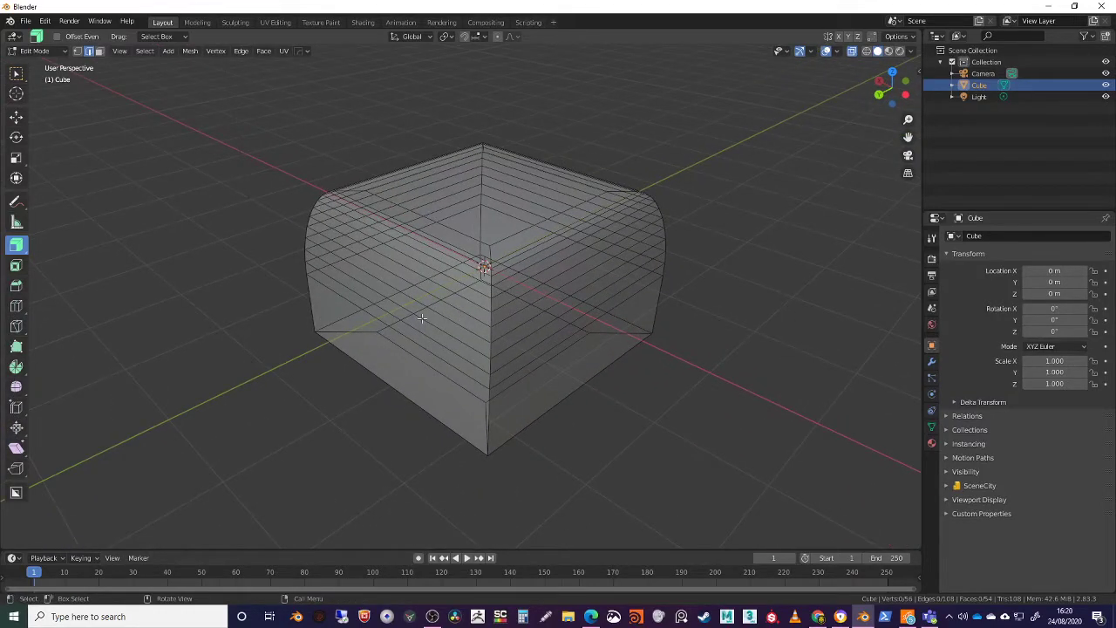
left_click(854, 51)
middle_click_drag(659, 247, 643, 279)
scroll(639, 282, "up", 4)
scroll(636, 282, "down", 3)
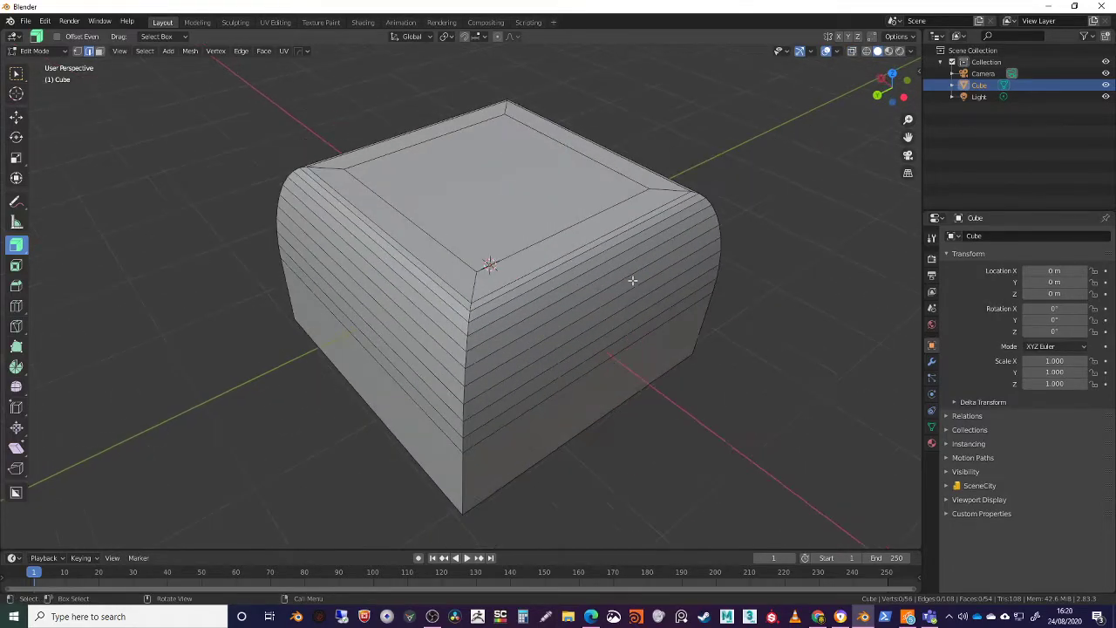
Return the cube to Object Mode and apply Shade Smooth to it
right_click(538, 284)
left_click(35, 51)
left_click(39, 66)
right_click(540, 229)
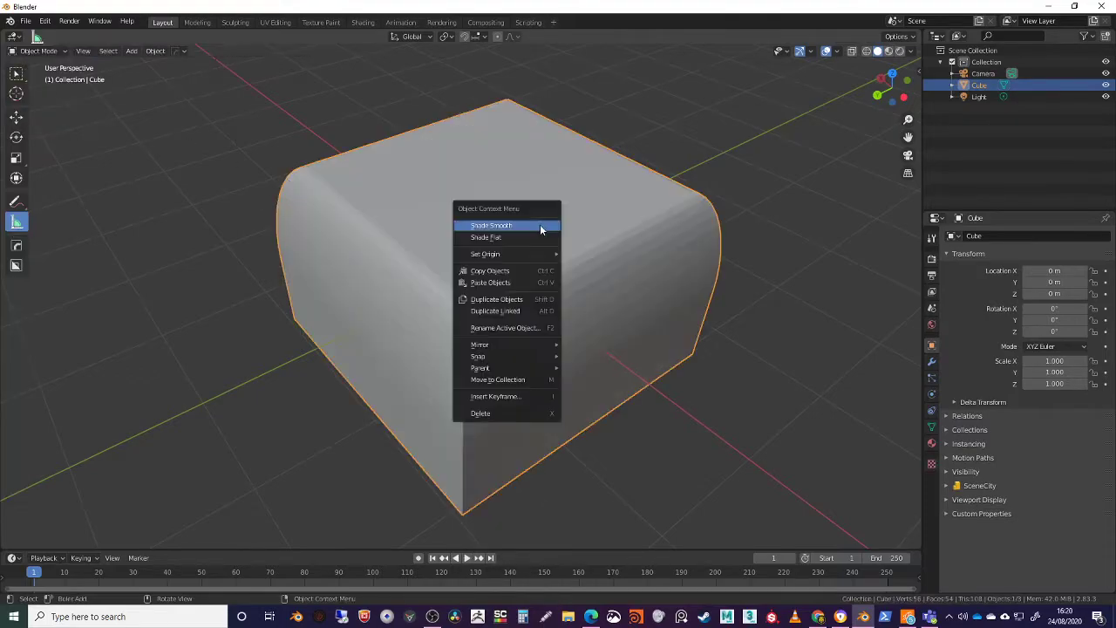
left_click(541, 226)
Examine the smooth shading on the cube's rounded and flat sides from several angles
middle_click_drag(668, 355, 640, 330)
middle_click_drag(509, 261, 497, 374)
scroll(439, 326, "up", 3)
scroll(447, 326, "down", 5)
middle_click_drag(644, 352, 488, 275)
middle_click_drag(438, 330, 471, 338)
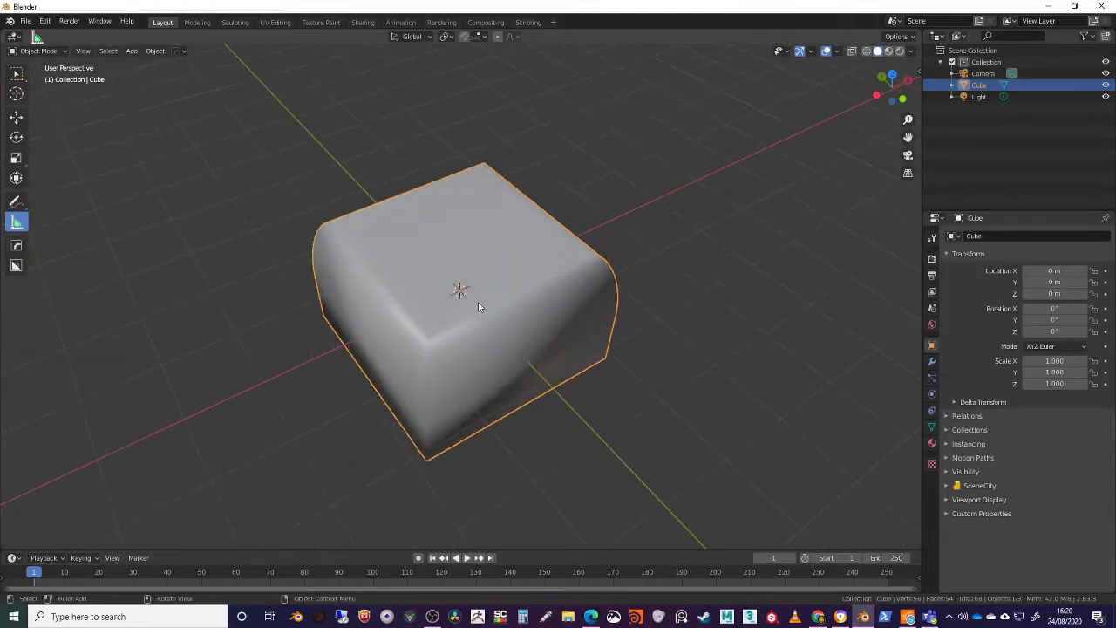
middle_click_drag(415, 234, 418, 248)
middle_click_drag(360, 91, 490, 209)
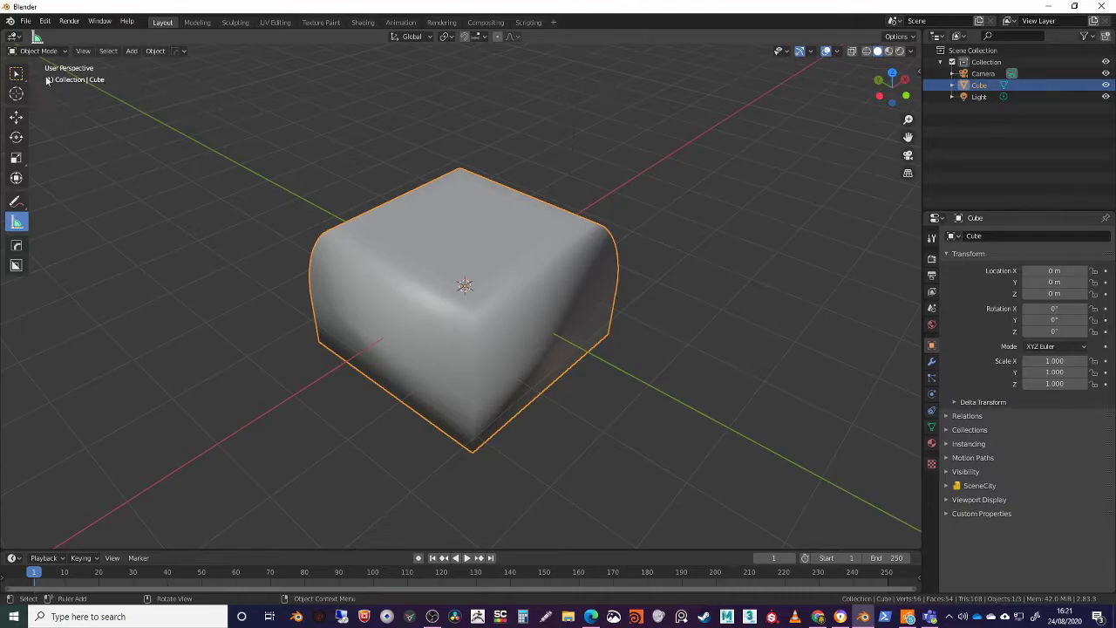
Look through the kinds of objects that can be added, and add an Ico Sphere mesh
left_click(132, 51)
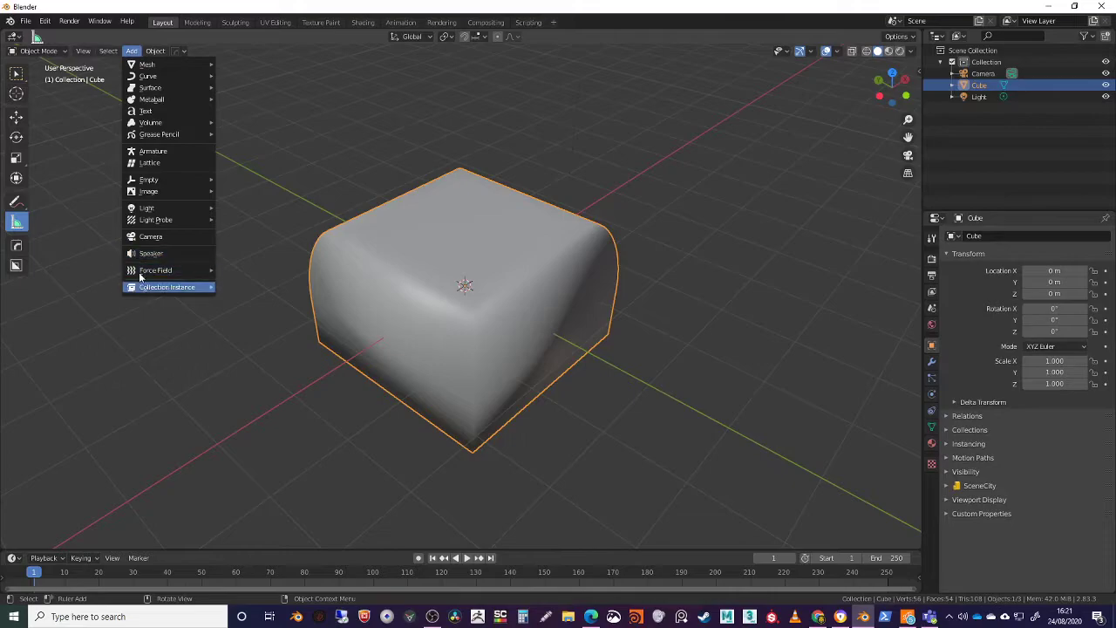
mouse_move(202, 76)
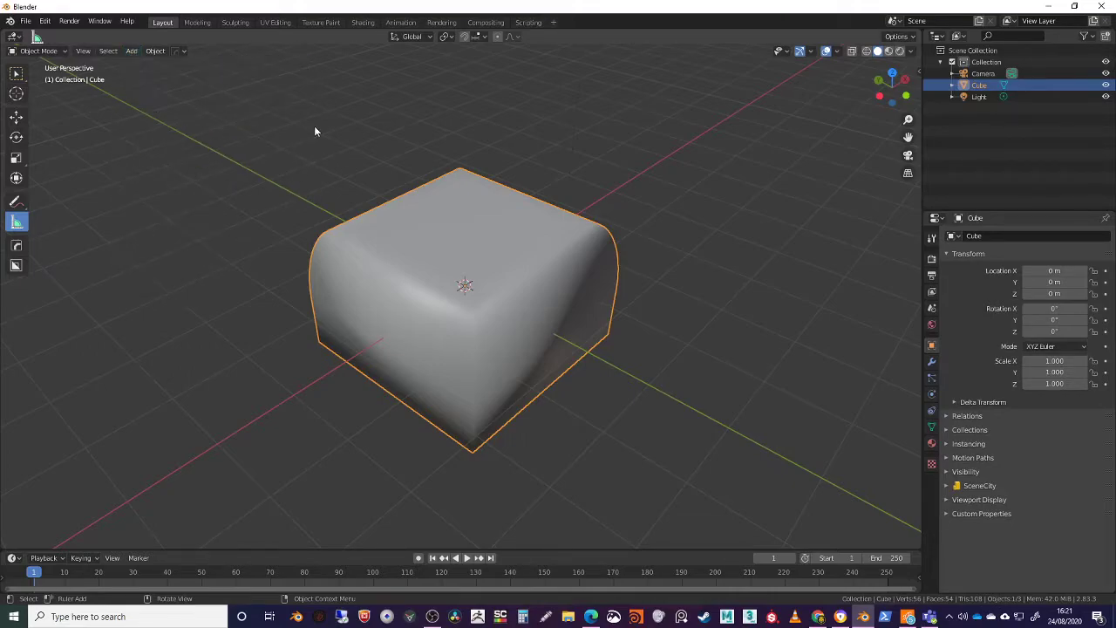
key("shift+a")
mouse_move(366, 487)
middle_click_drag(544, 318, 492, 305, "shift")
middle_click_drag(682, 415, 524, 309)
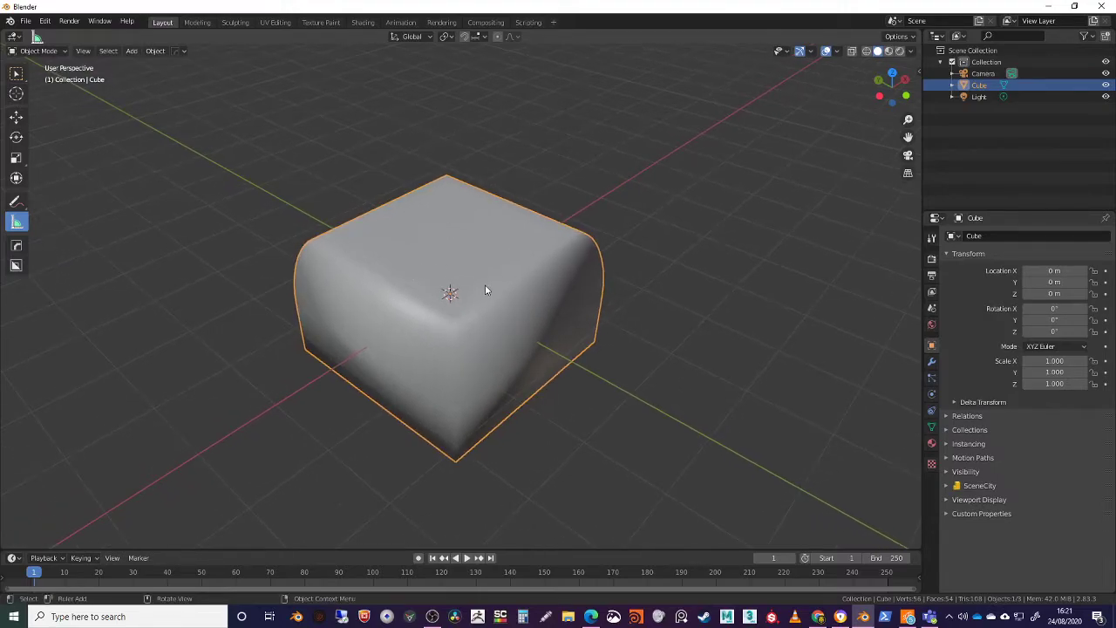
key("shift+a")
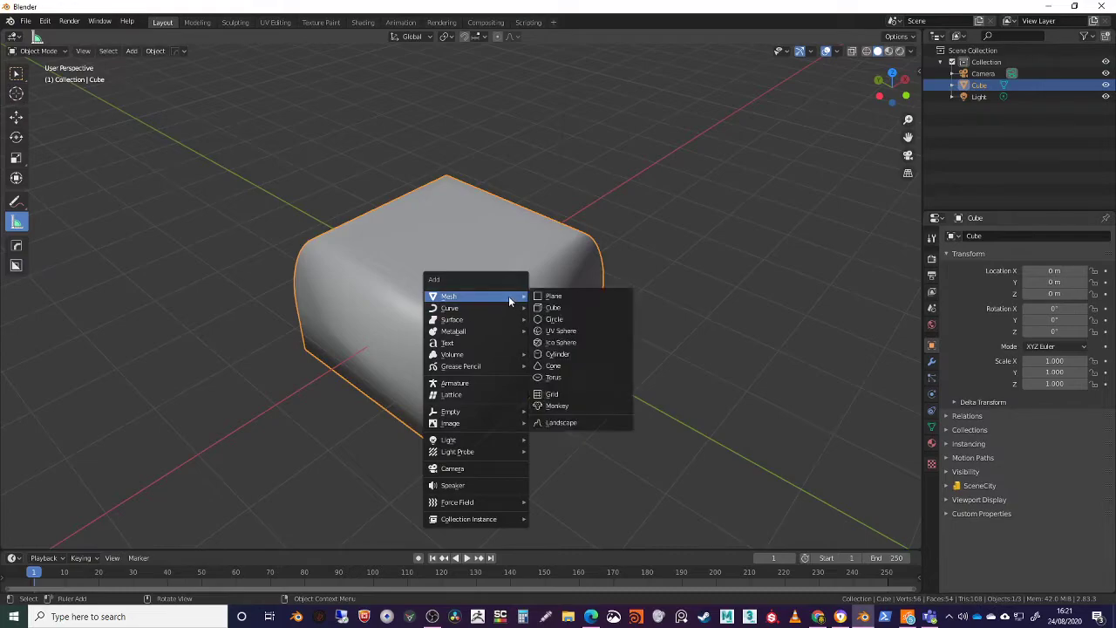
left_click(569, 341)
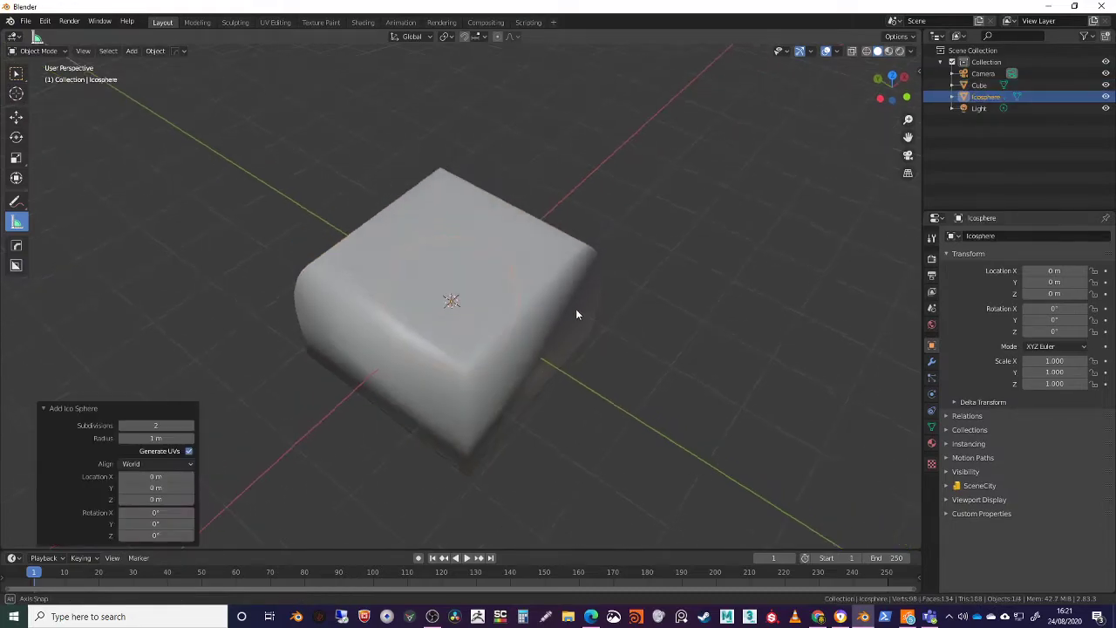
Try raising the icosphere above the cube with a Z location of about 2.66 m, and undo the move
middle_click_drag(566, 330, 598, 405)
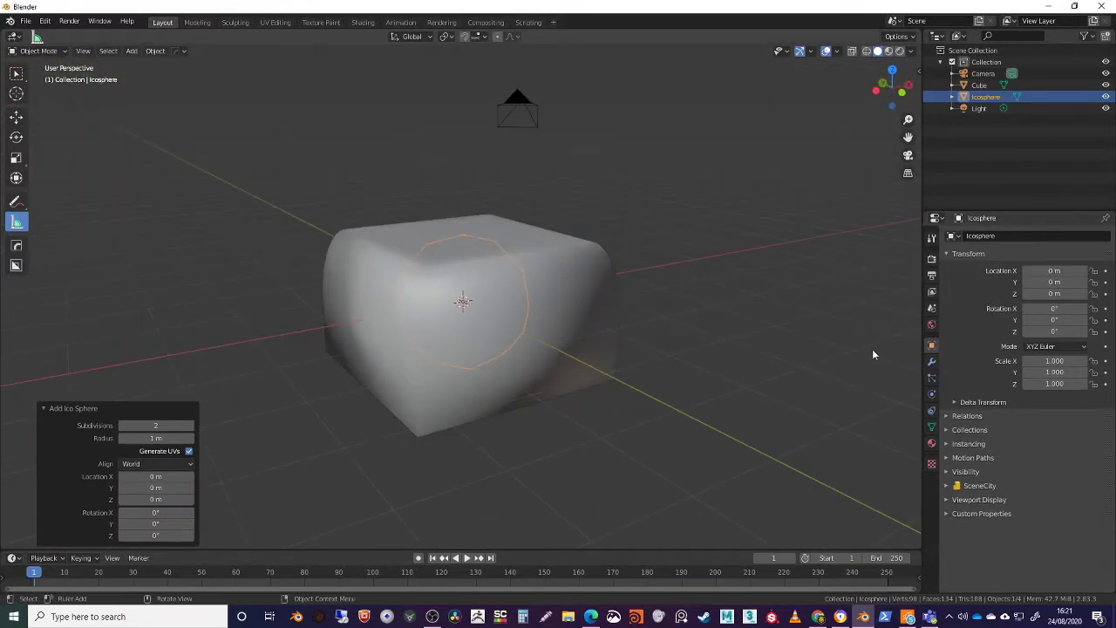
middle_click_drag(884, 354, 746, 329)
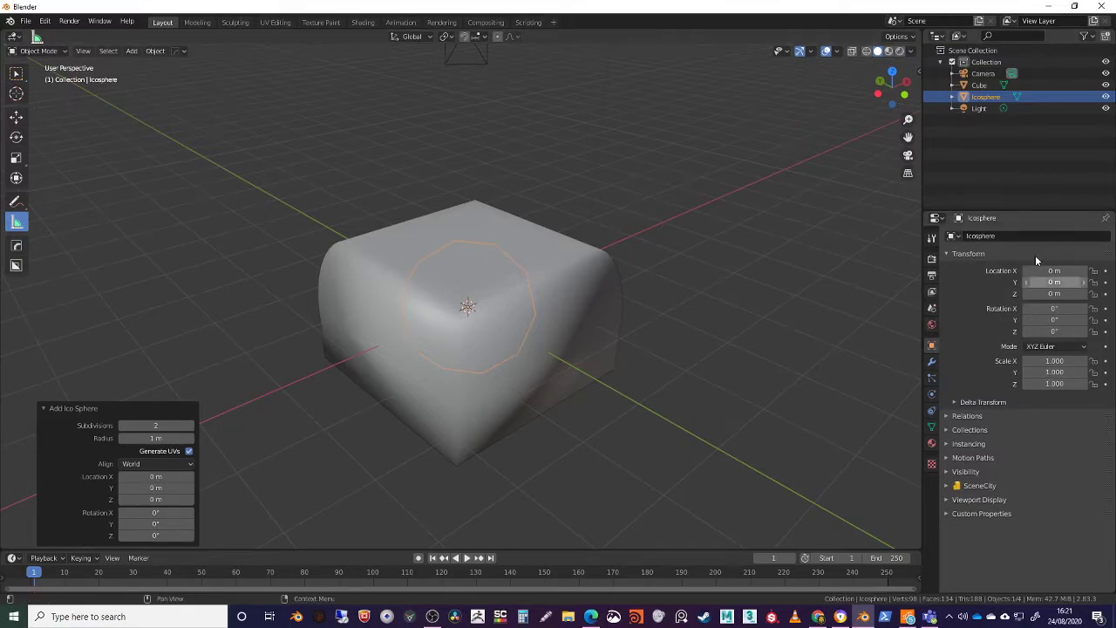
middle_click_drag(765, 279, 729, 340)
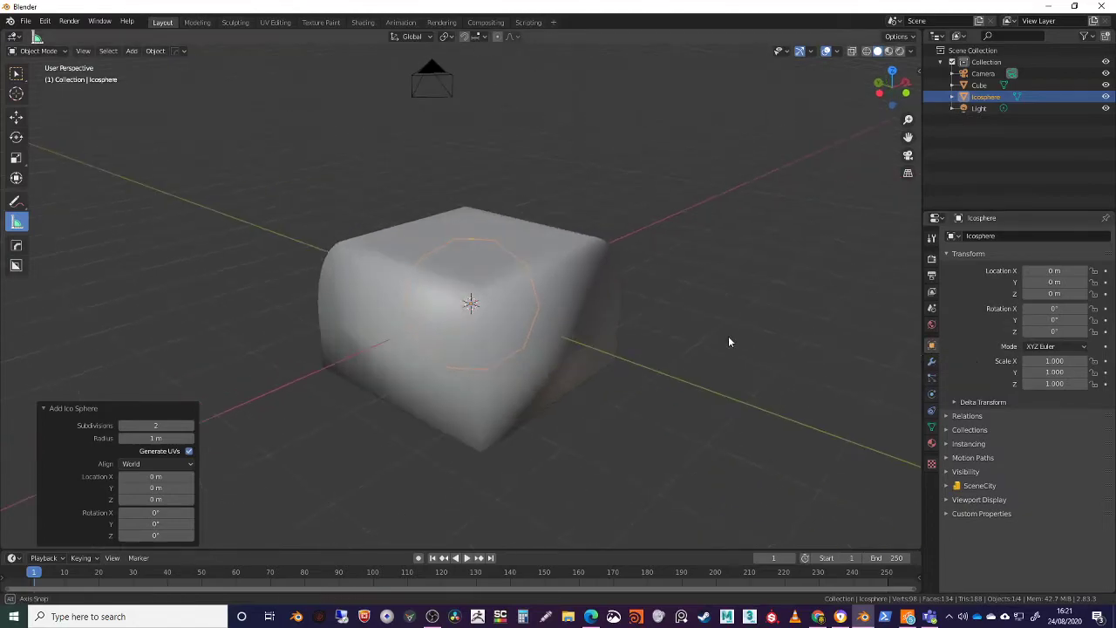
left_click_drag(1054, 292, 1099, 293)
middle_click_drag(768, 300, 750, 331)
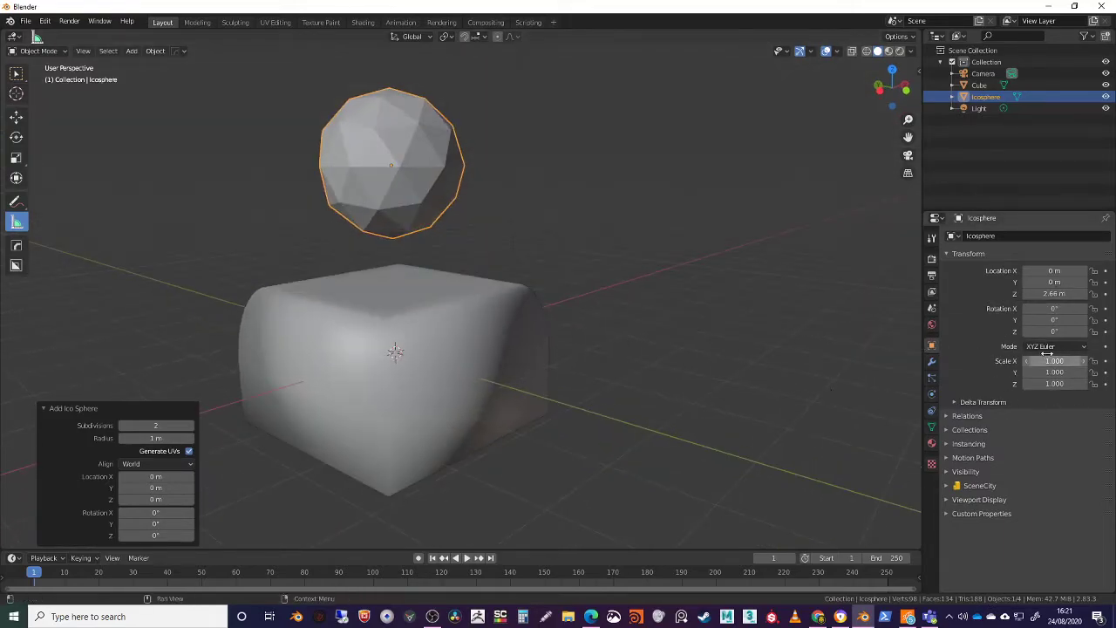
middle_click_drag(576, 344, 684, 328)
middle_click_drag(569, 280, 489, 217)
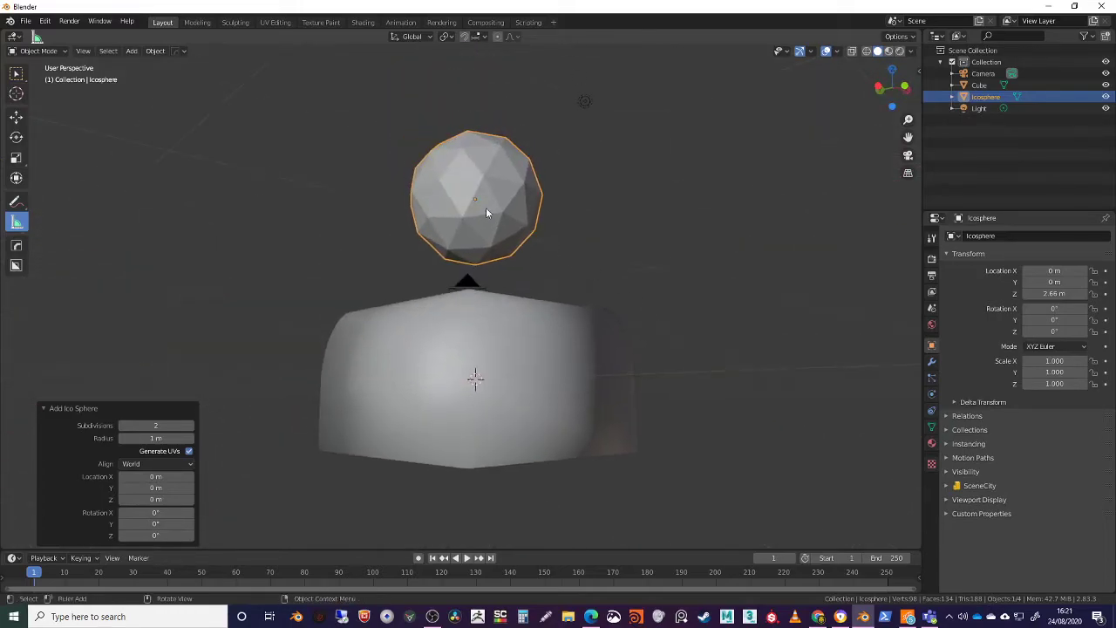
middle_click_drag(680, 192, 709, 323)
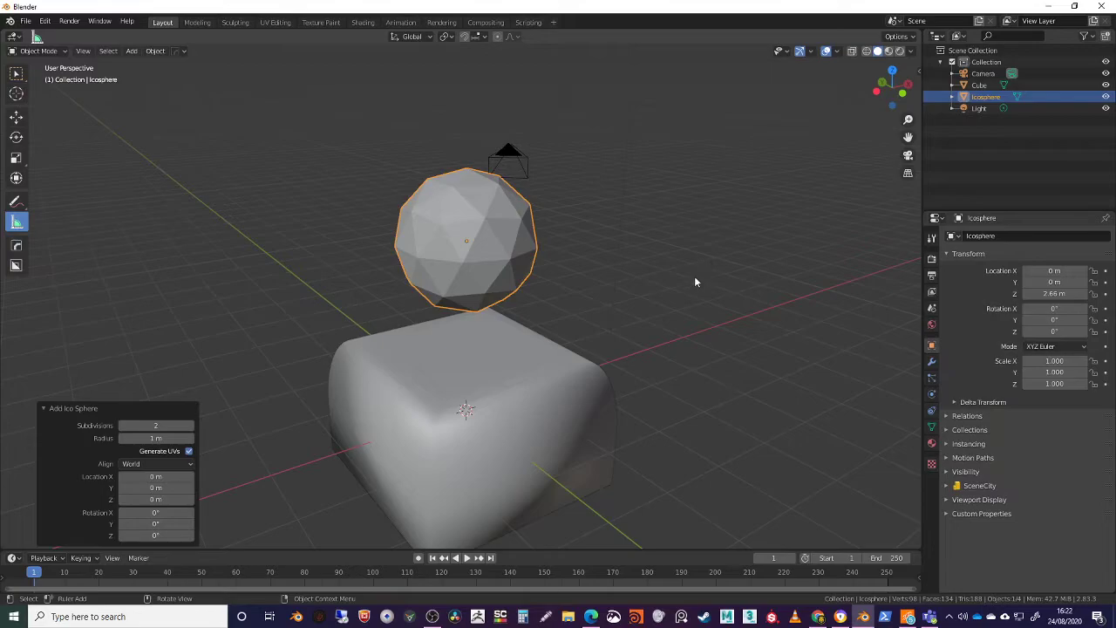
key("ctrl+z")
Enter Edit Mode on the icosphere with X-ray turned on and vertex selection active
middle_click_drag(688, 309, 680, 328)
key("Tab")
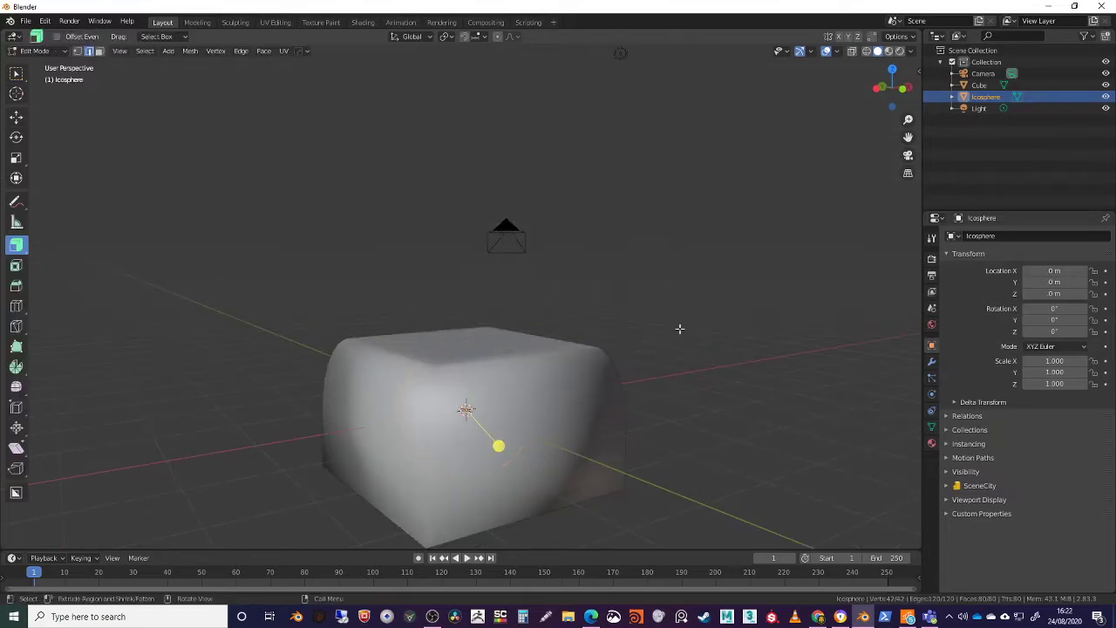
left_click(826, 53)
middle_click_drag(697, 157, 663, 221)
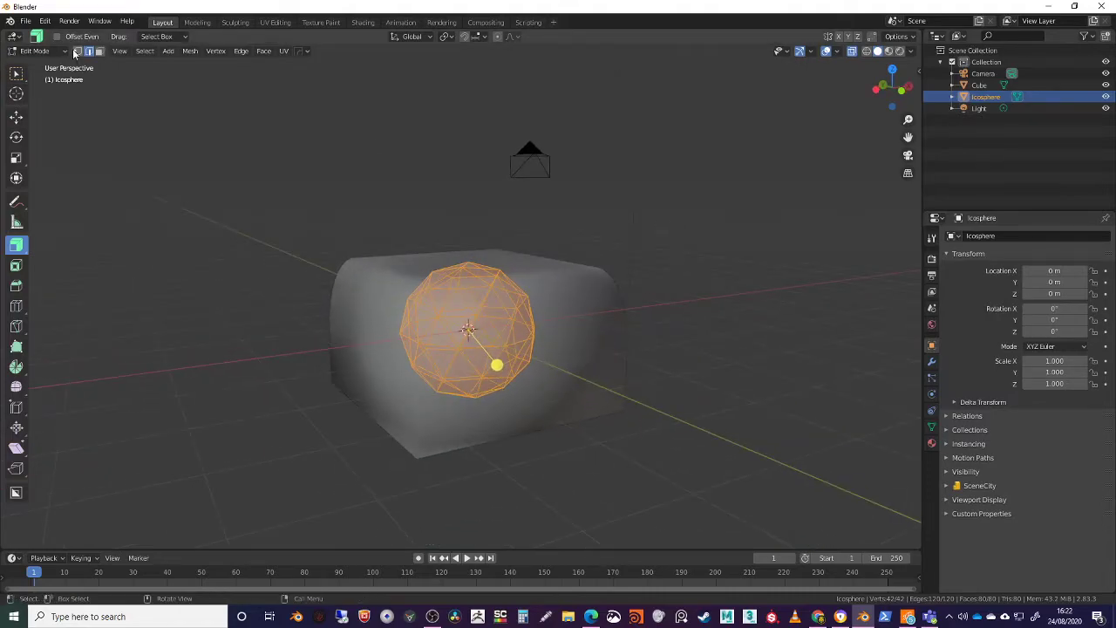
middle_click_drag(501, 247, 512, 237)
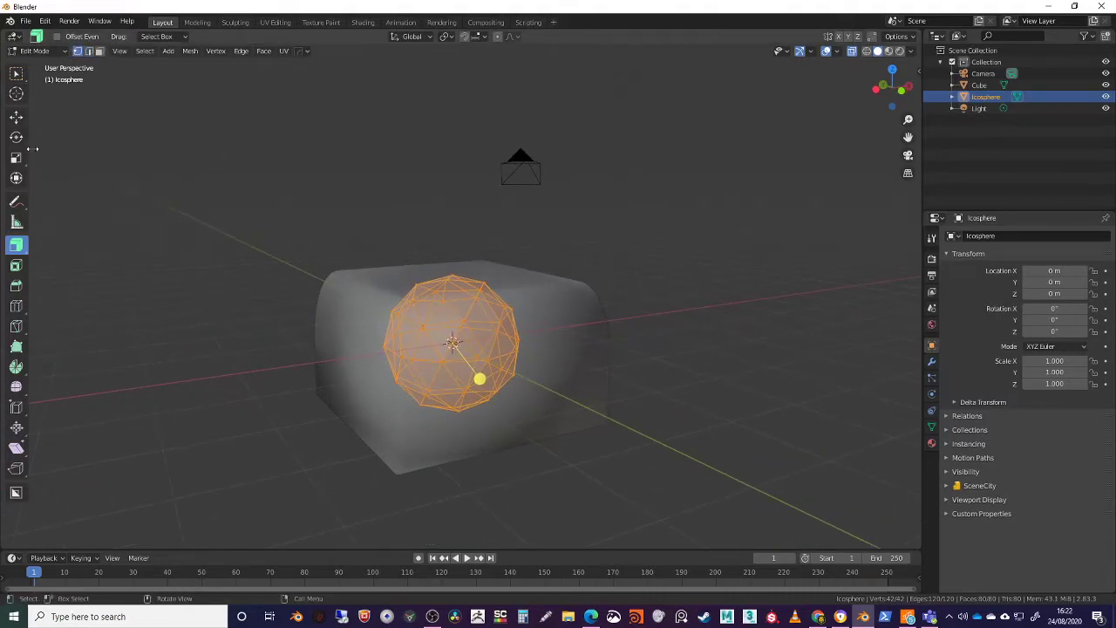
Move the icosphere's whole mesh about 3.014 m up along Z, and return to Object Mode
left_click(15, 117)
left_click_drag(451, 291, 455, 103)
middle_click_drag(427, 358, 532, 378)
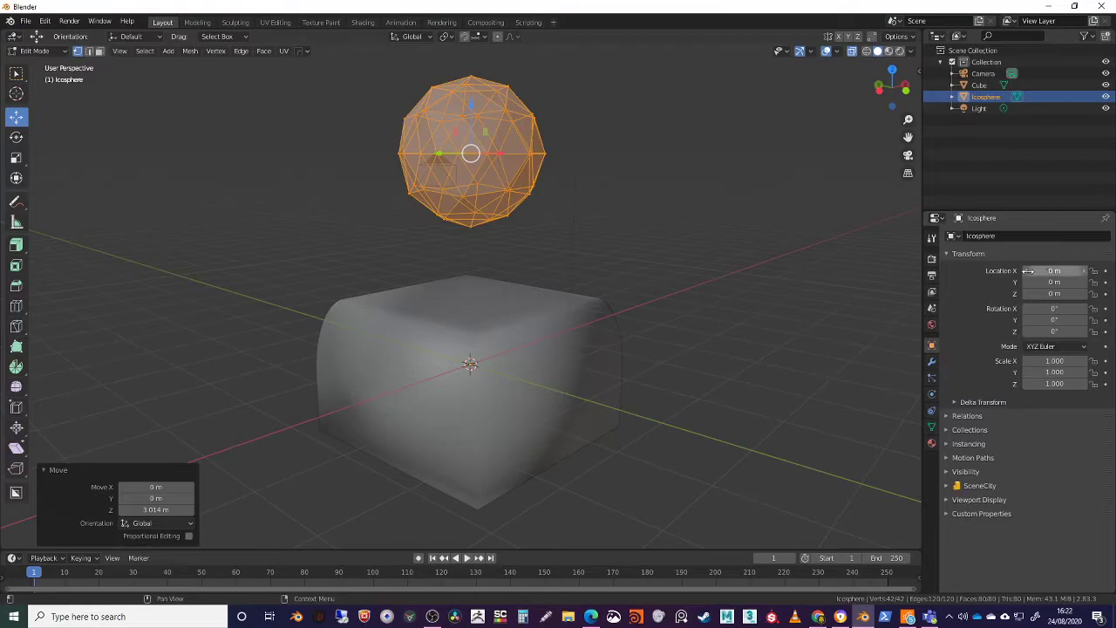
middle_click_drag(602, 316, 590, 348)
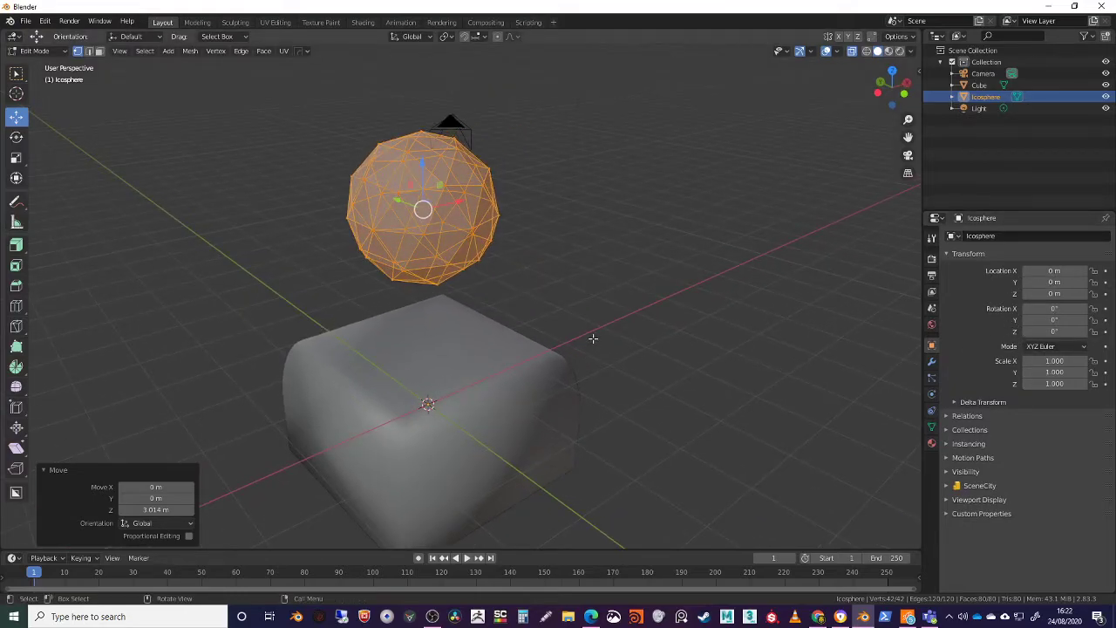
middle_click_drag(567, 281, 710, 302)
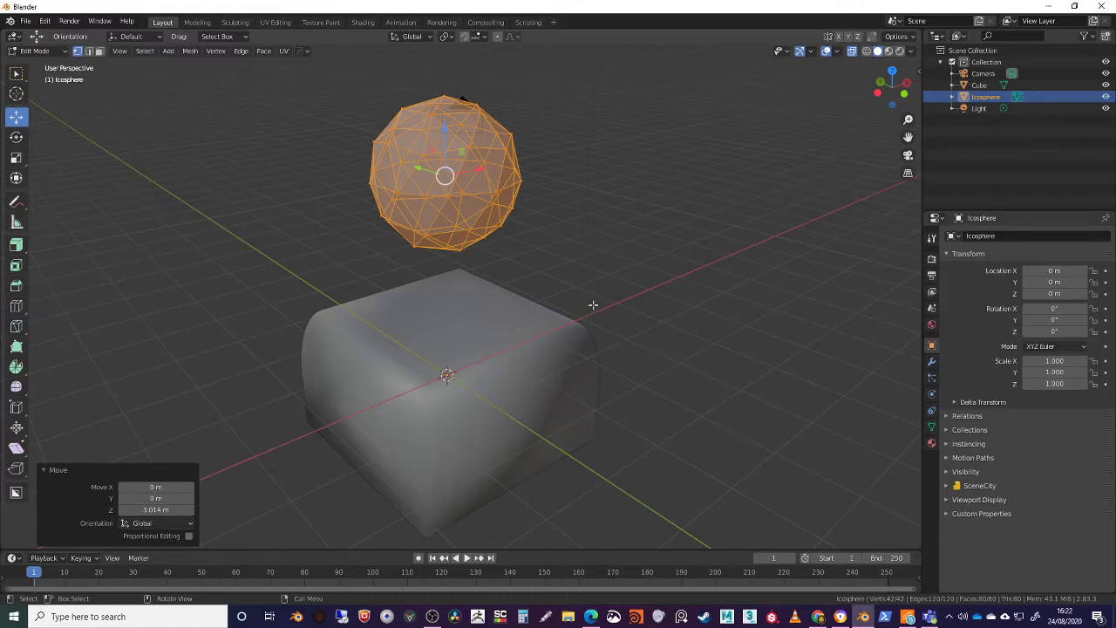
key("Tab")
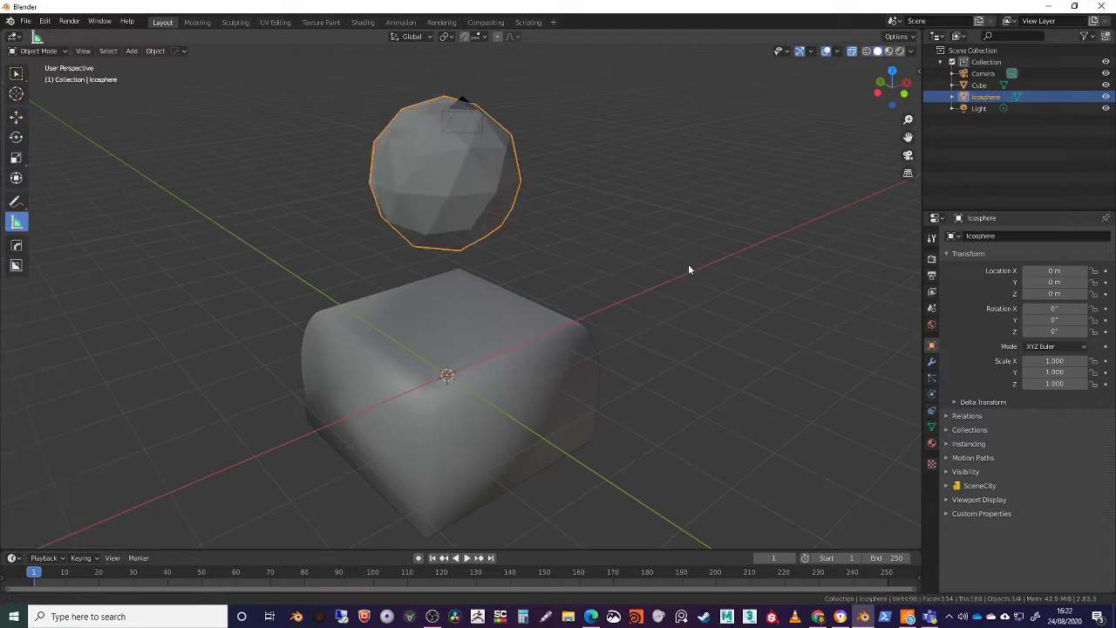
middle_click_drag(690, 264, 633, 321)
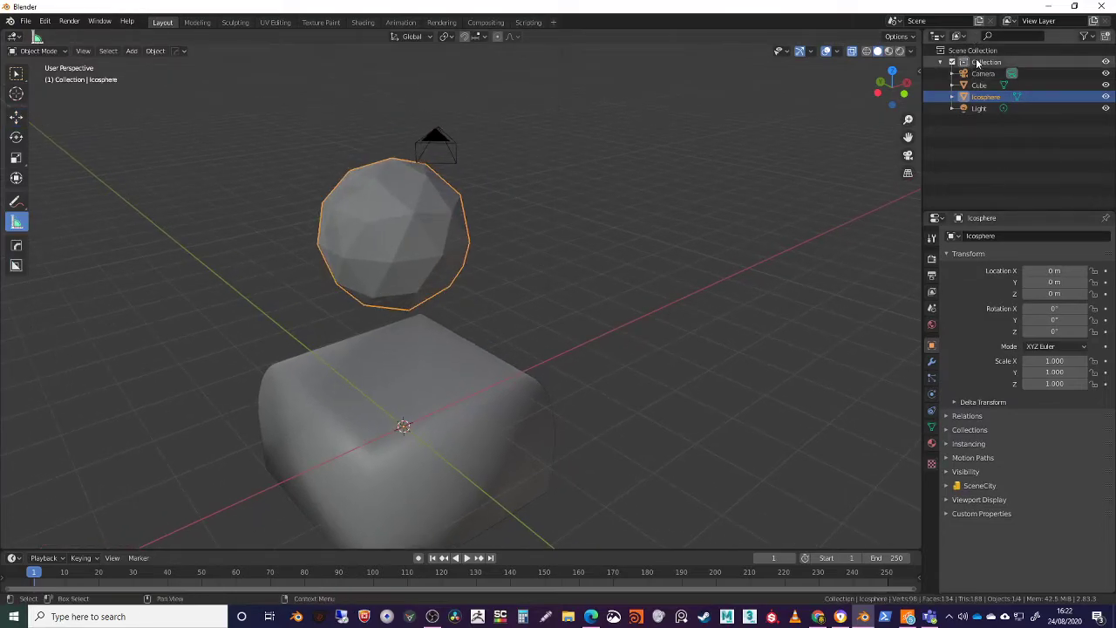
Look at the editor types available for the Outliner area, and deselect all objects
left_click(938, 38)
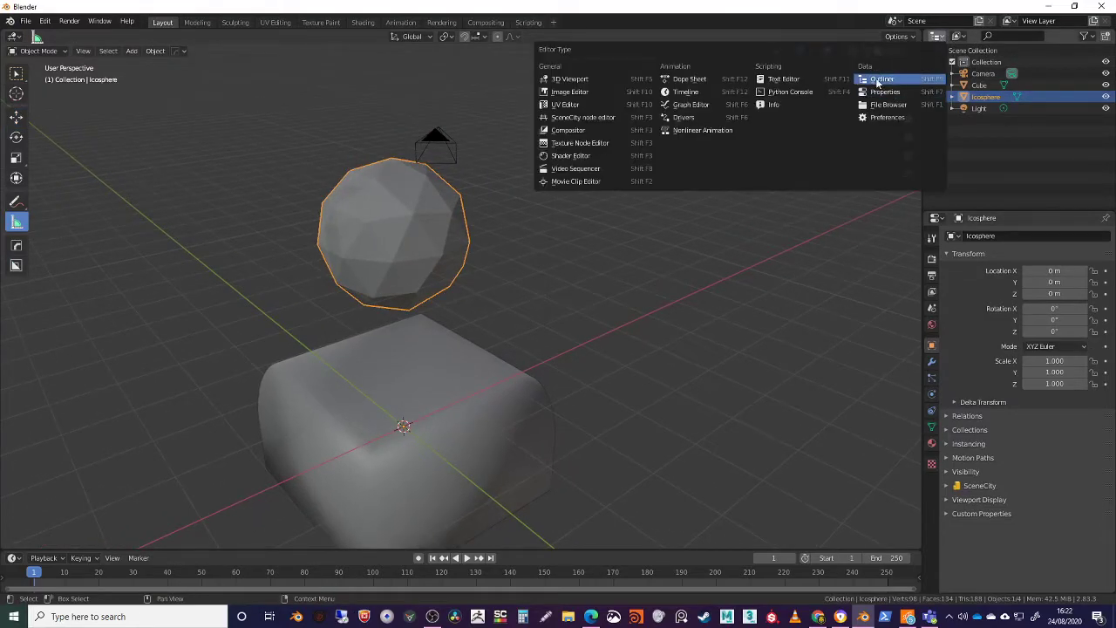
left_click(963, 130)
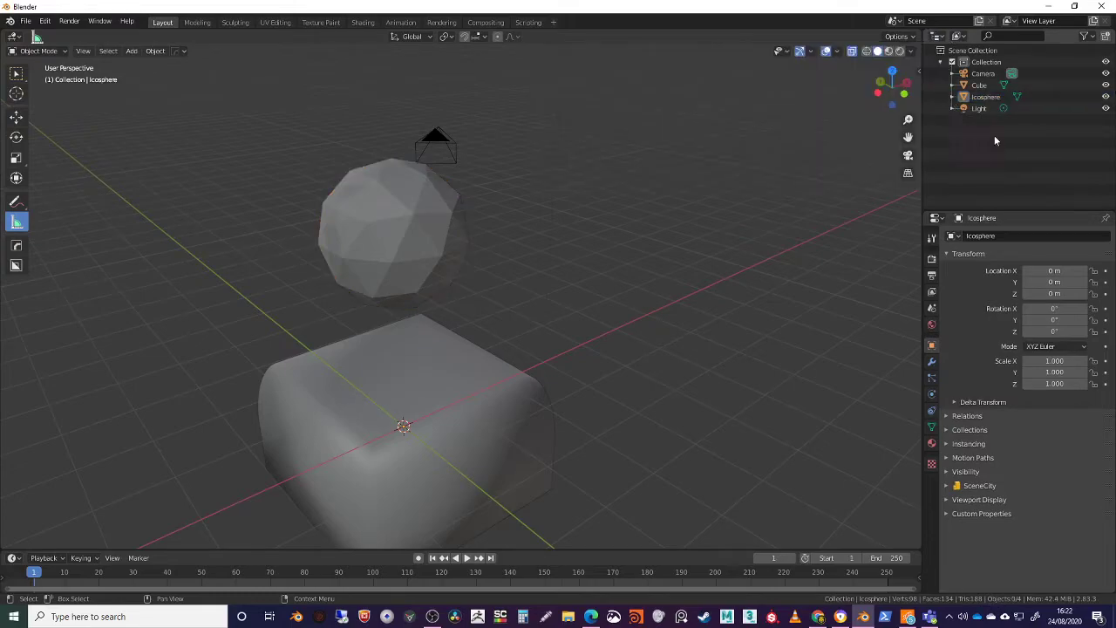
mouse_move(679, 292)
middle_mouse_down()
mouse_move(636, 249)
mouse_move(690, 281)
middle_mouse_up()
Turn off X-ray, and compare the scene with viewport overlays hidden and shown while checking the overlay options
left_click(825, 51)
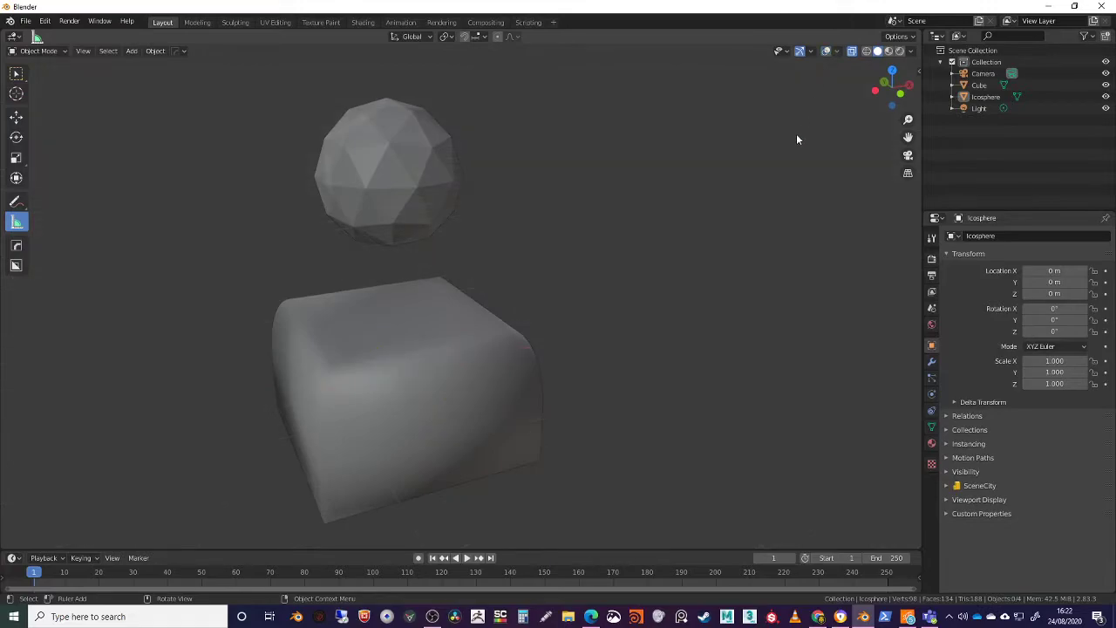
left_click(826, 52)
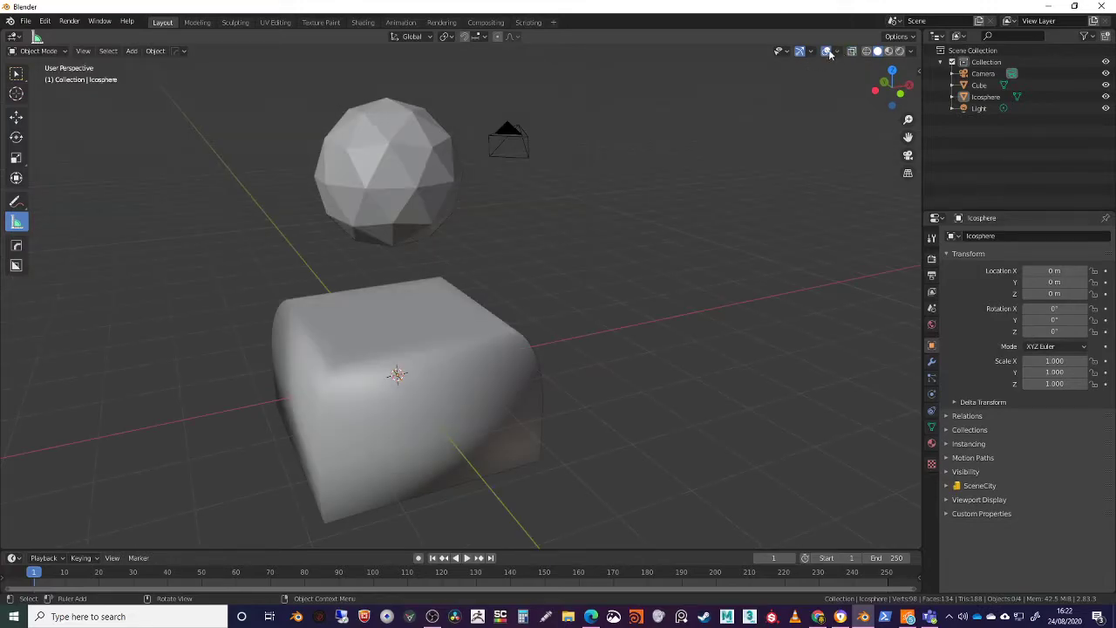
left_click(835, 52)
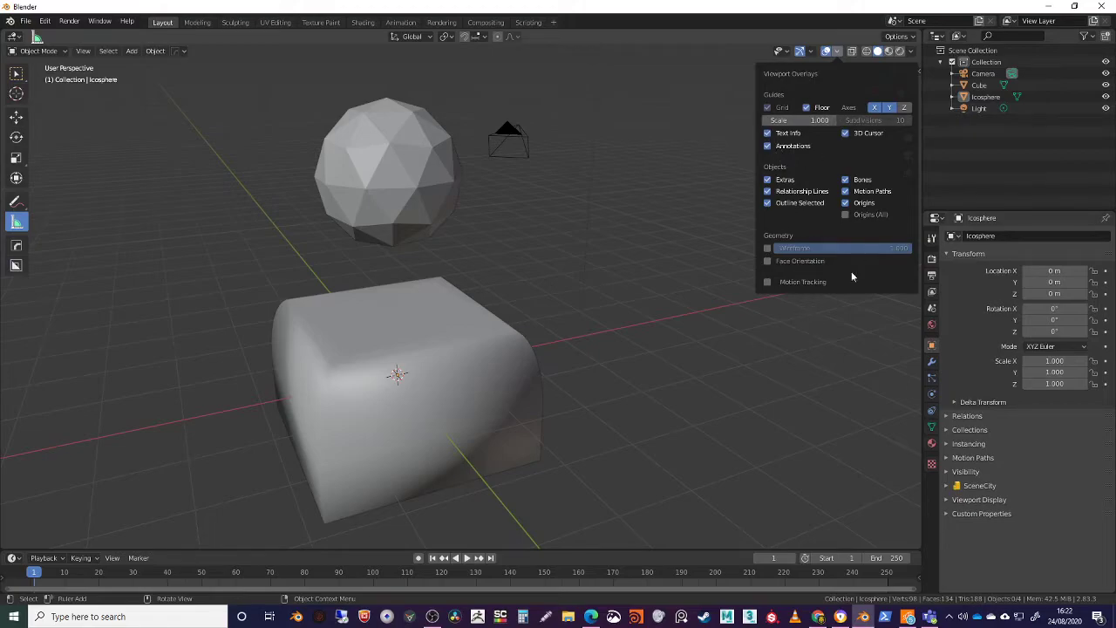
left_click(827, 52)
left_click(827, 53)
left_click(828, 53)
left_click(827, 53)
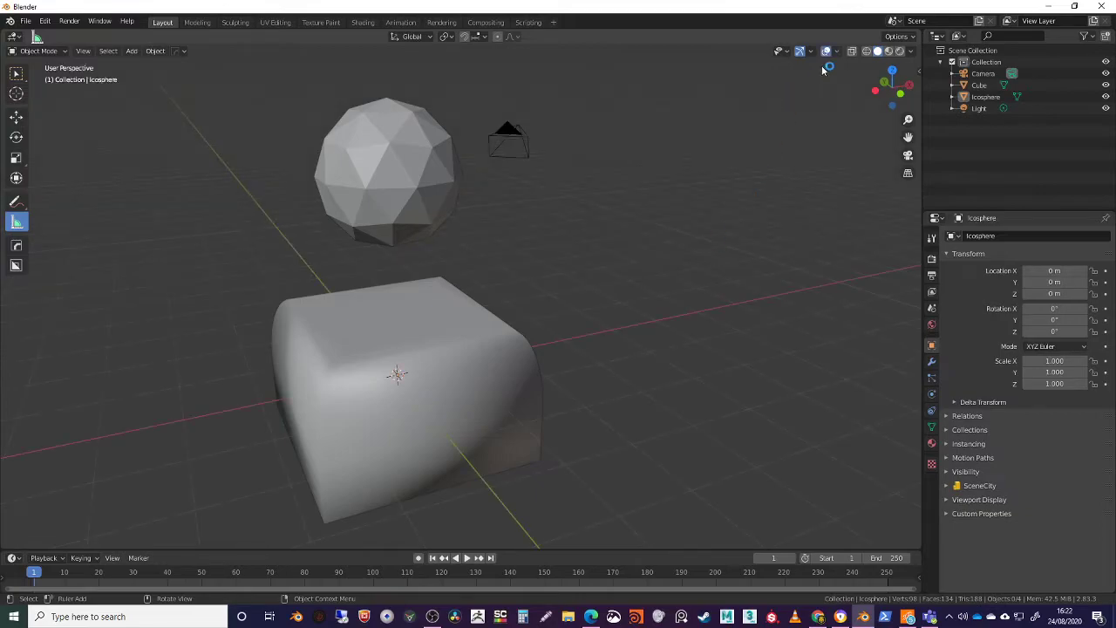
middle_click_drag(709, 343, 634, 397)
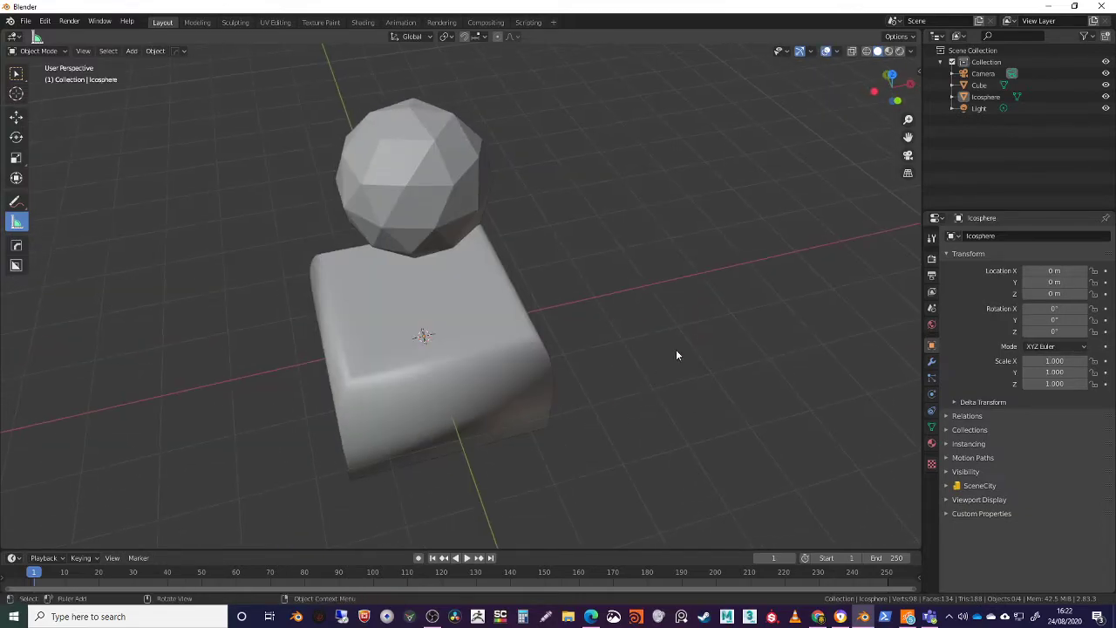
middle_click_drag(682, 350, 693, 362, "shift")
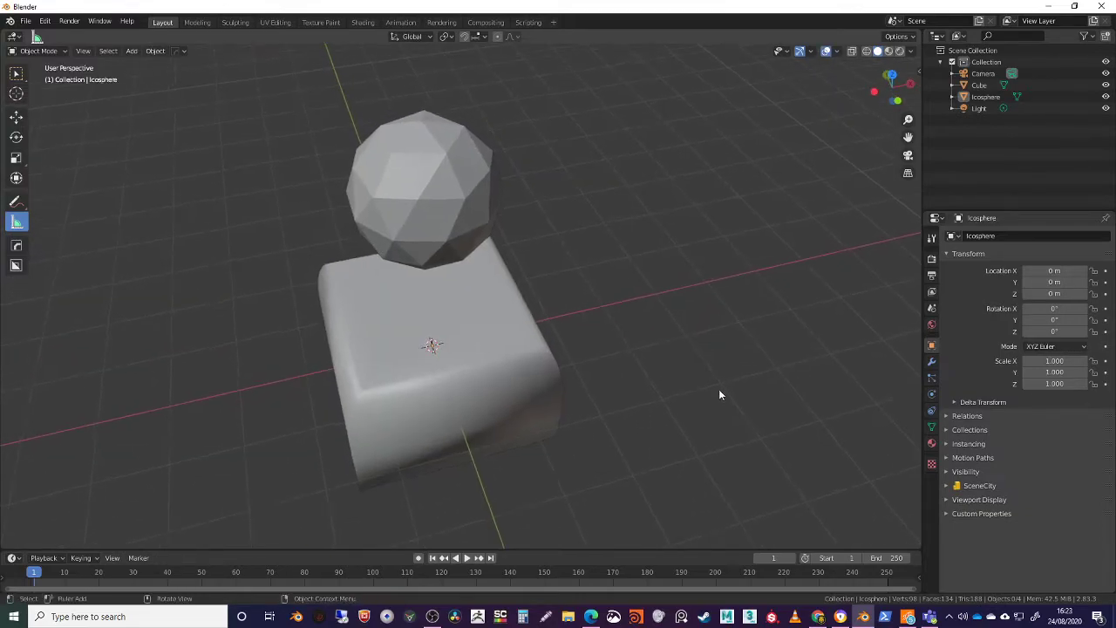
Select the Cube, Camera, Icosphere and Light in turn from the Outliner's Collection
left_click(979, 86)
middle_click_drag(767, 261, 858, 85)
left_click(980, 74)
left_click(985, 96)
left_click(980, 108)
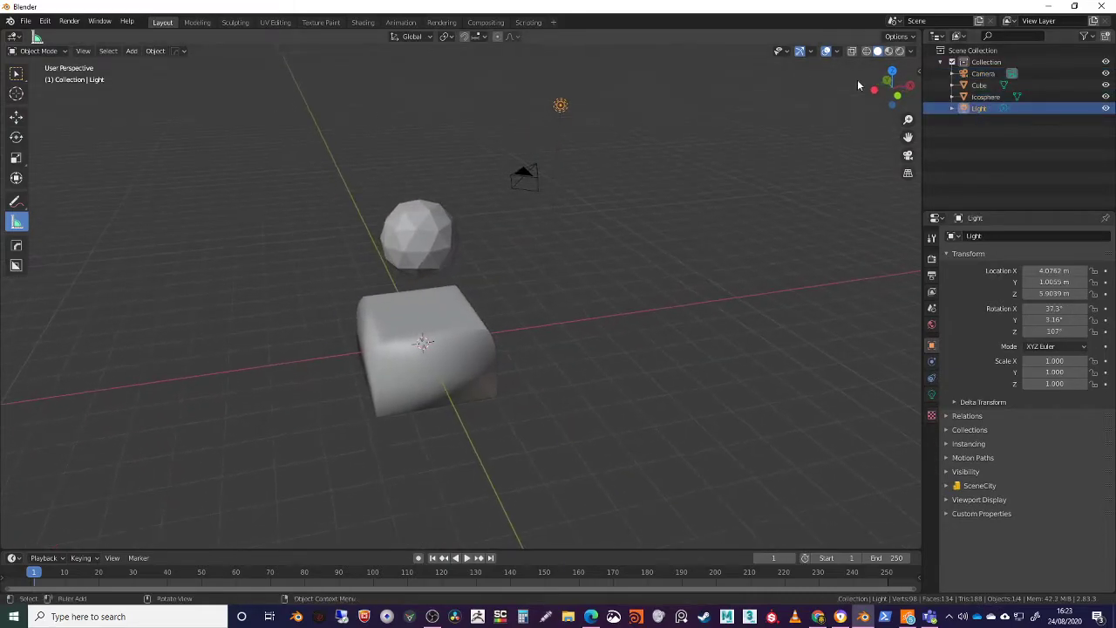
Switch the viewport to Rendered shading, select the Icosphere, and swap the Measure tool for box selection
left_click(899, 51)
mouse_move(643, 292)
middle_mouse_down()
mouse_move(601, 286)
mouse_move(627, 311)
mouse_move(602, 301)
middle_mouse_up()
left_click_drag(524, 177, 566, 212)
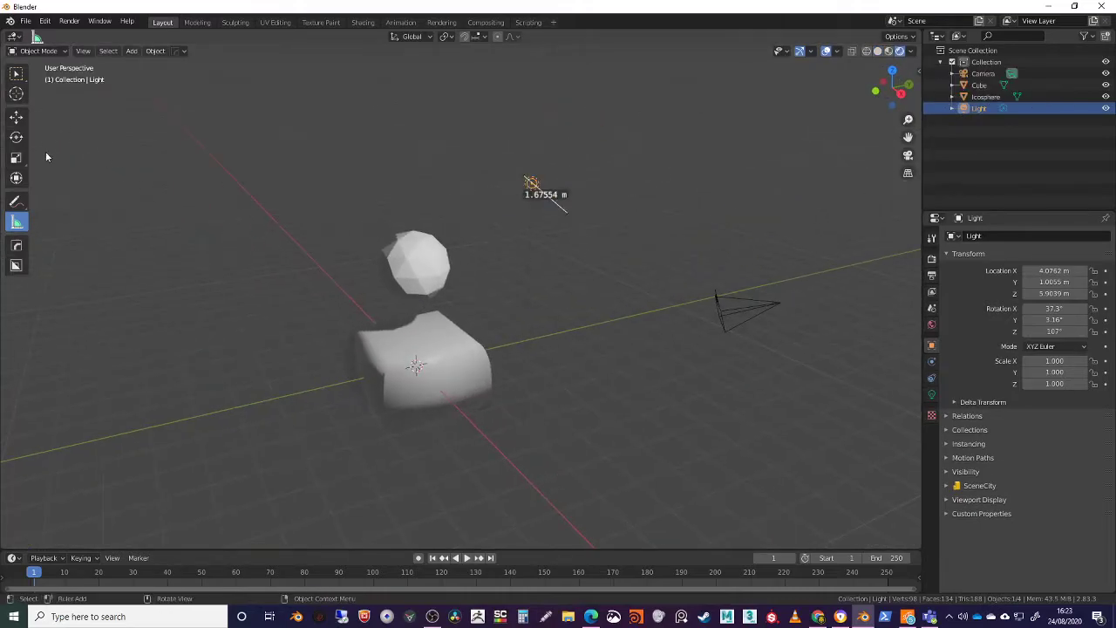
left_click(413, 256)
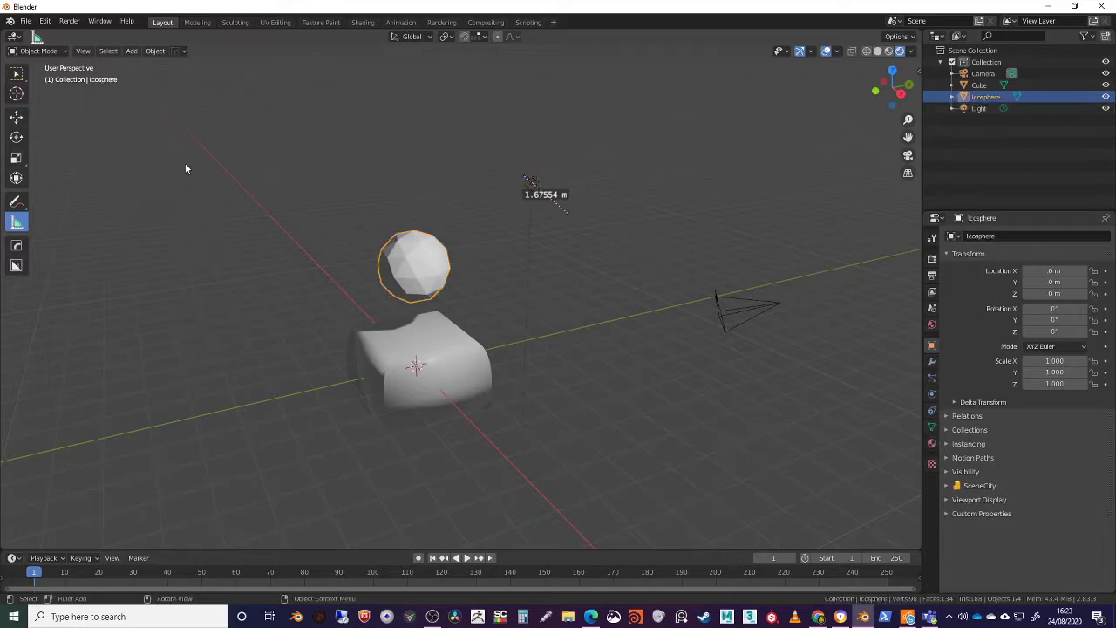
left_click(16, 75)
Select the Light and then the Icosphere, picking each in the viewport and in the Outliner to compare their properties
middle_click_drag(351, 260, 412, 304)
middle_click_drag(706, 318, 588, 209)
left_click(573, 179)
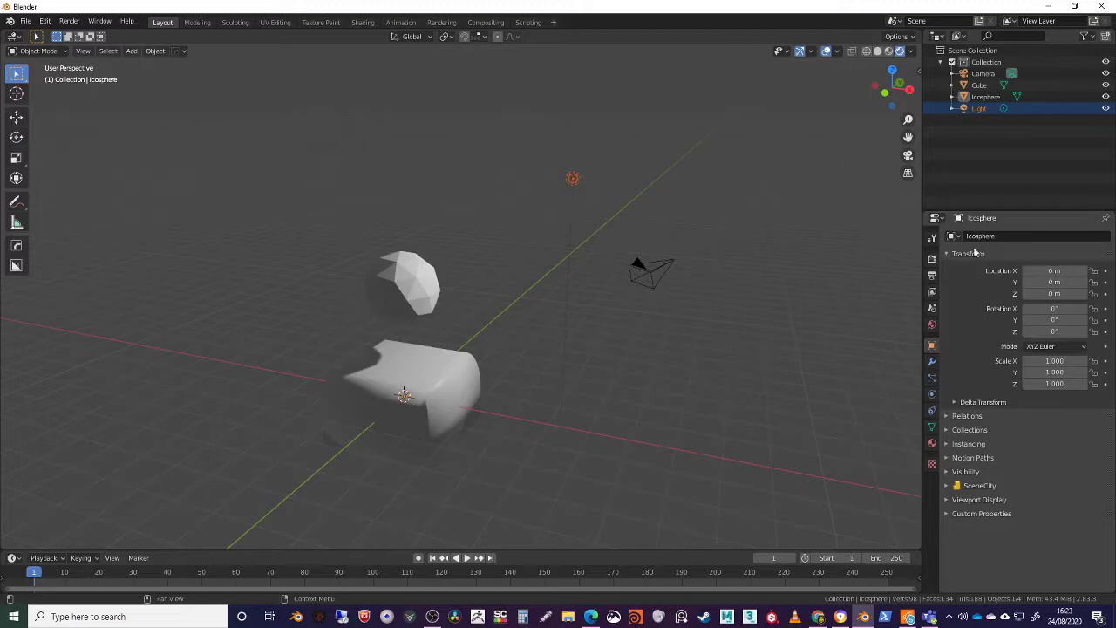
left_click(979, 109)
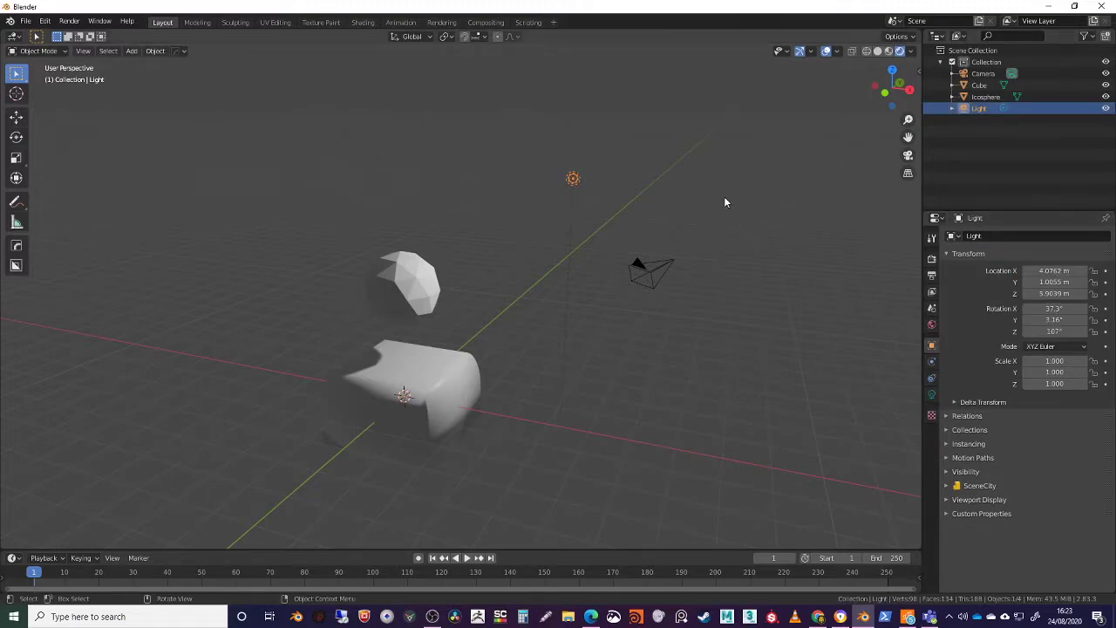
middle_click_drag(674, 187, 647, 206)
left_click_drag(552, 181, 648, 234)
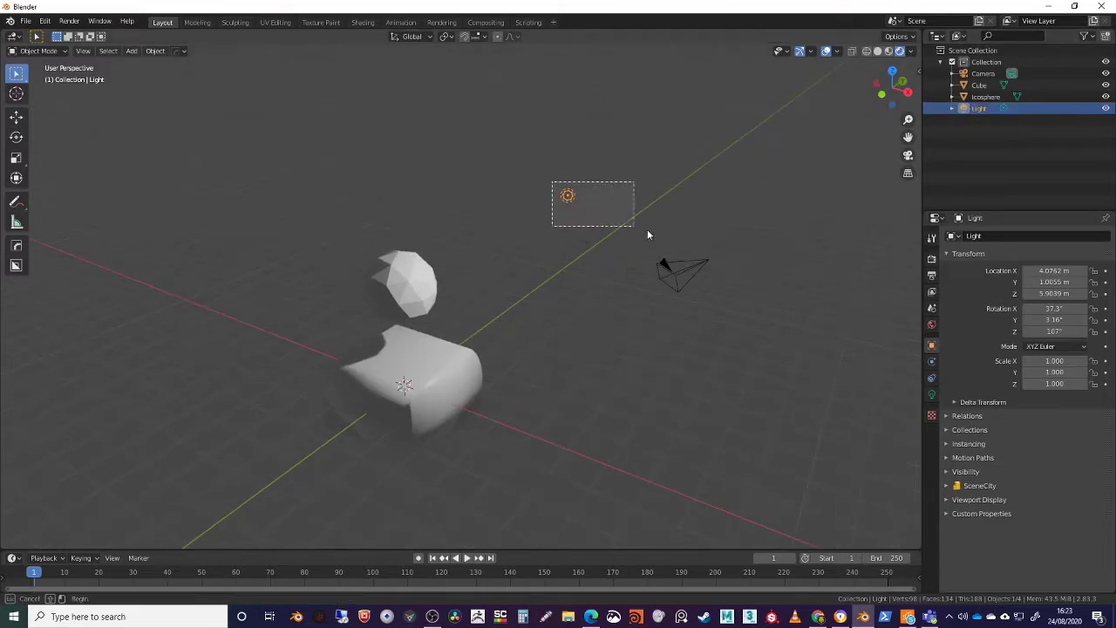
left_click(433, 283)
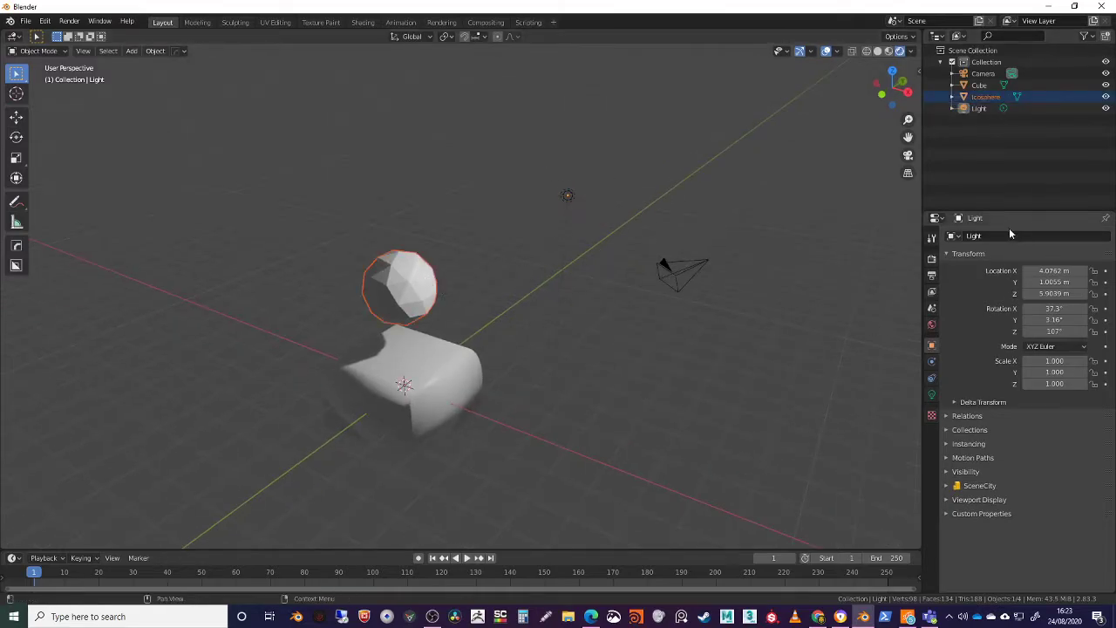
left_click(985, 98)
middle_click_drag(523, 323, 520, 375)
scroll(517, 371, "up", 4)
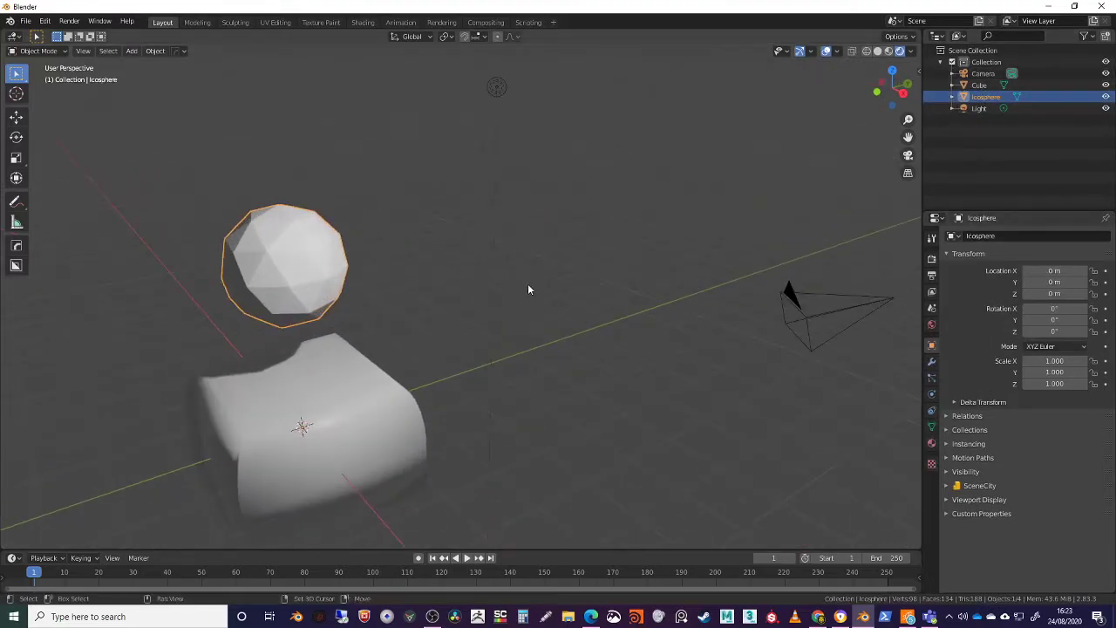
Alternate the selection between the Light, Icosphere and Cube in the viewport, and examine the Cube's material properties
left_click(559, 85)
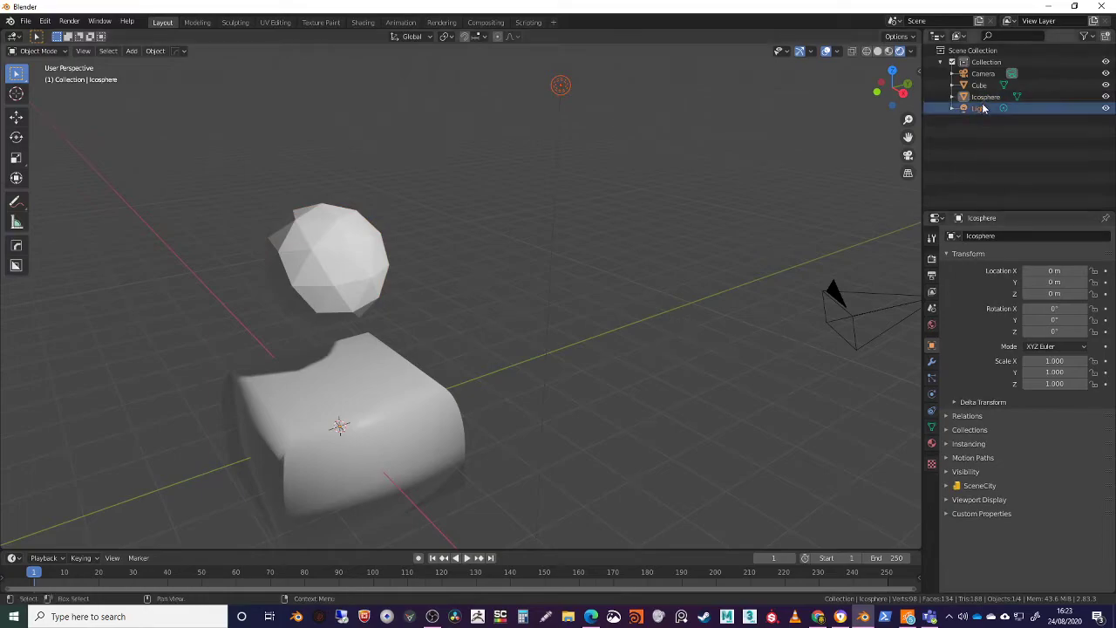
left_click(357, 270)
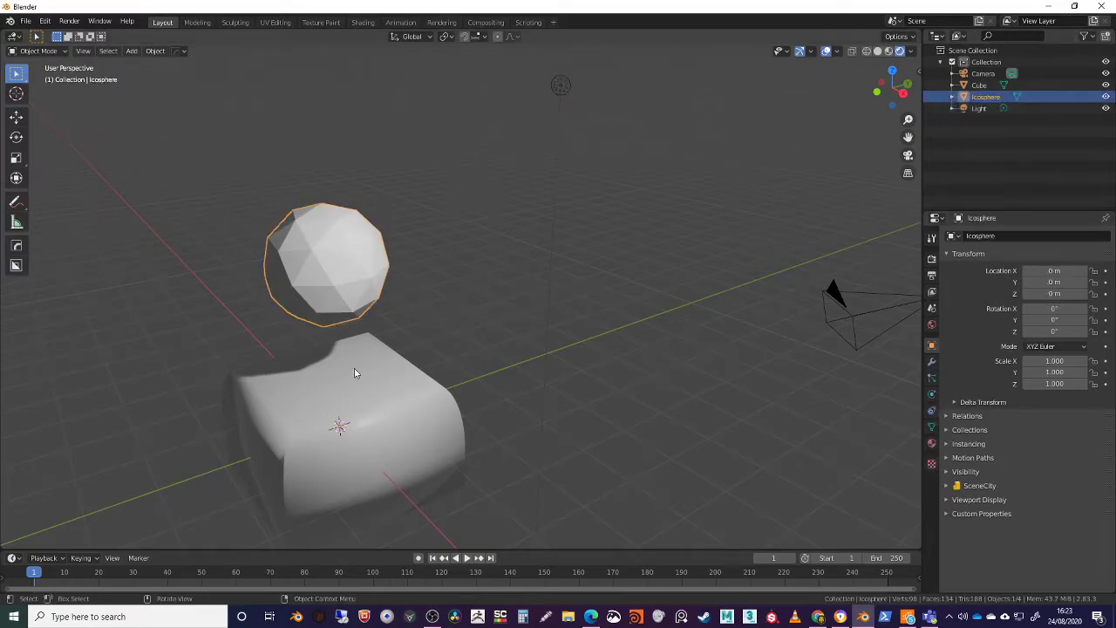
left_click(328, 404)
left_click(320, 246)
left_click(560, 85)
left_click(345, 270)
left_click(361, 429)
left_click(560, 85)
left_click(340, 288)
left_click(354, 352)
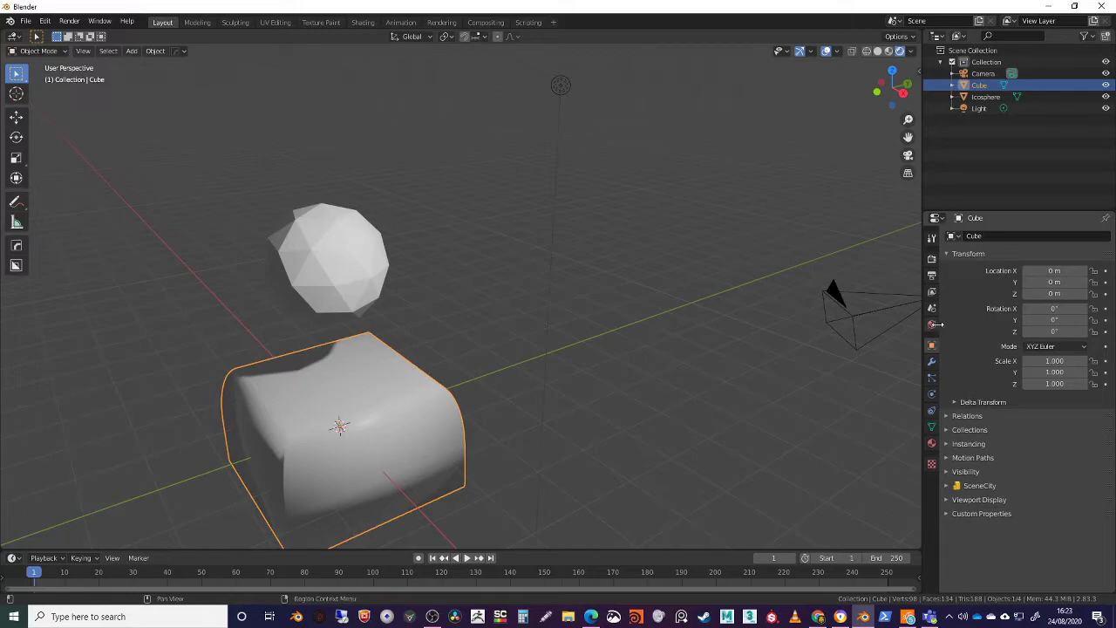
left_click(932, 444)
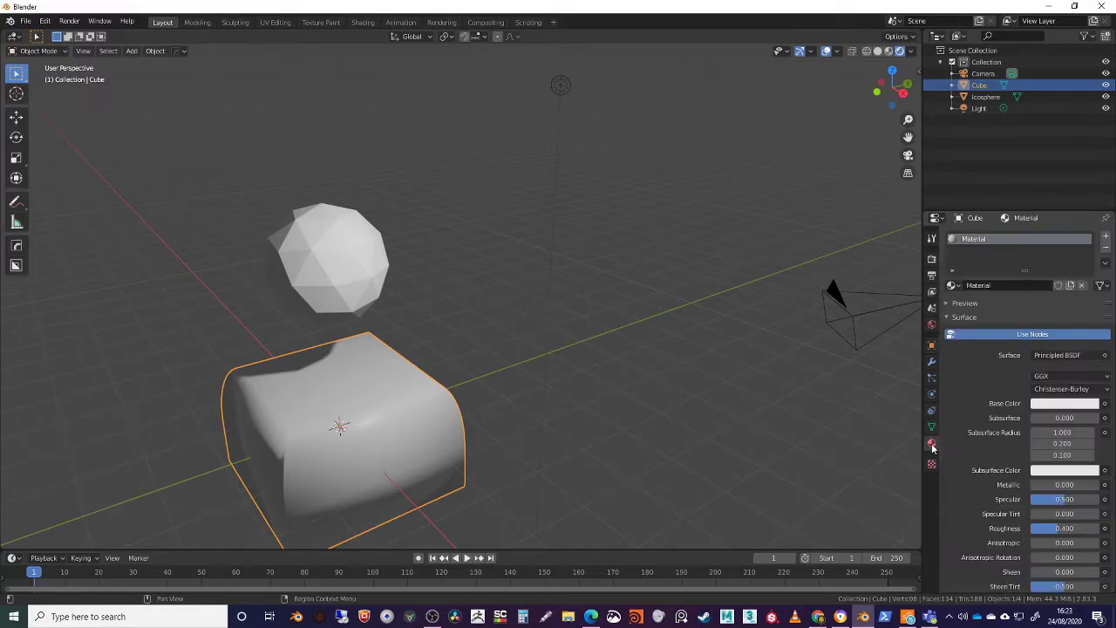
Select the Light and change its colour from white to orange
left_click(983, 109)
middle_click_drag(566, 460, 553, 418, "shift")
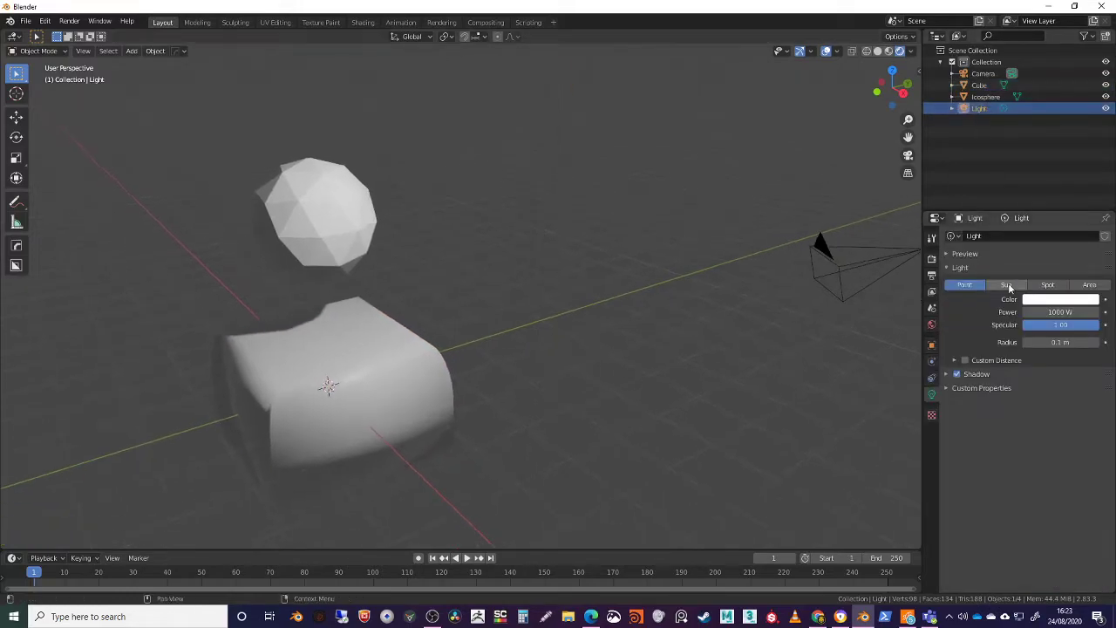
left_click(1066, 309)
left_click(1062, 303)
left_click_drag(1046, 200, 1027, 219)
middle_click_drag(722, 347, 703, 348)
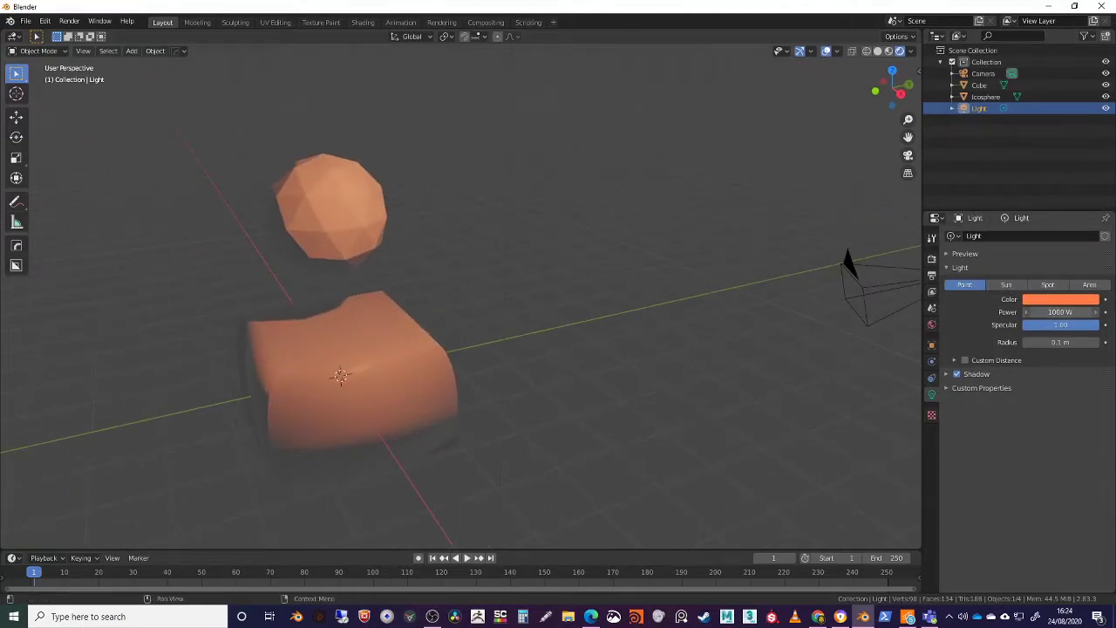
Lower the Light's power to 200 W
left_click_drag(1061, 312, 1028, 312)
key("Return")
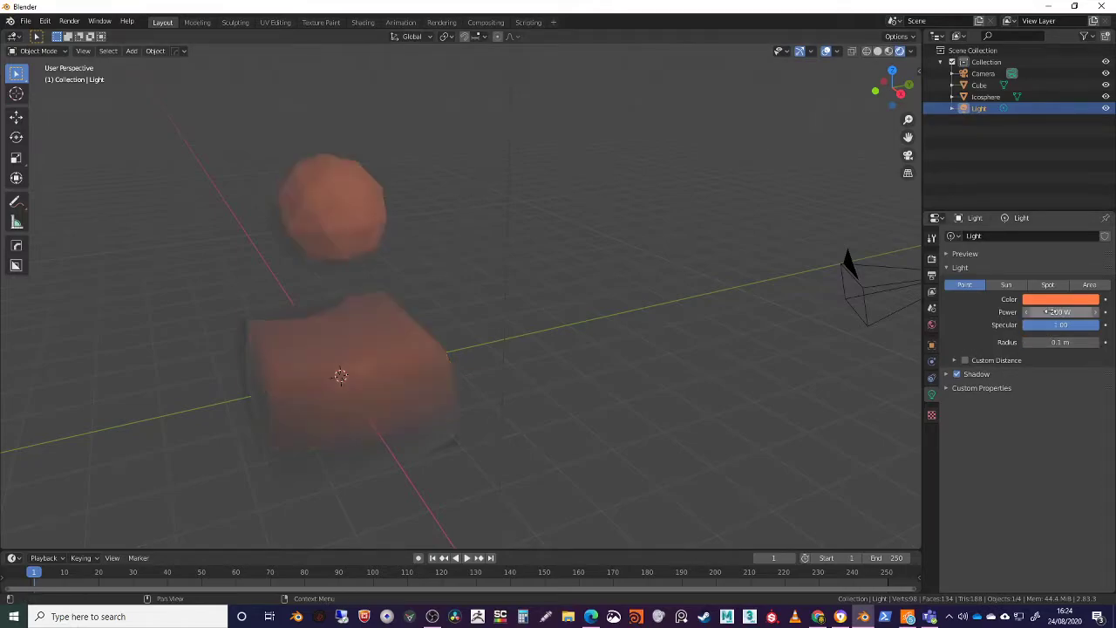
middle_click_drag(627, 335, 469, 281)
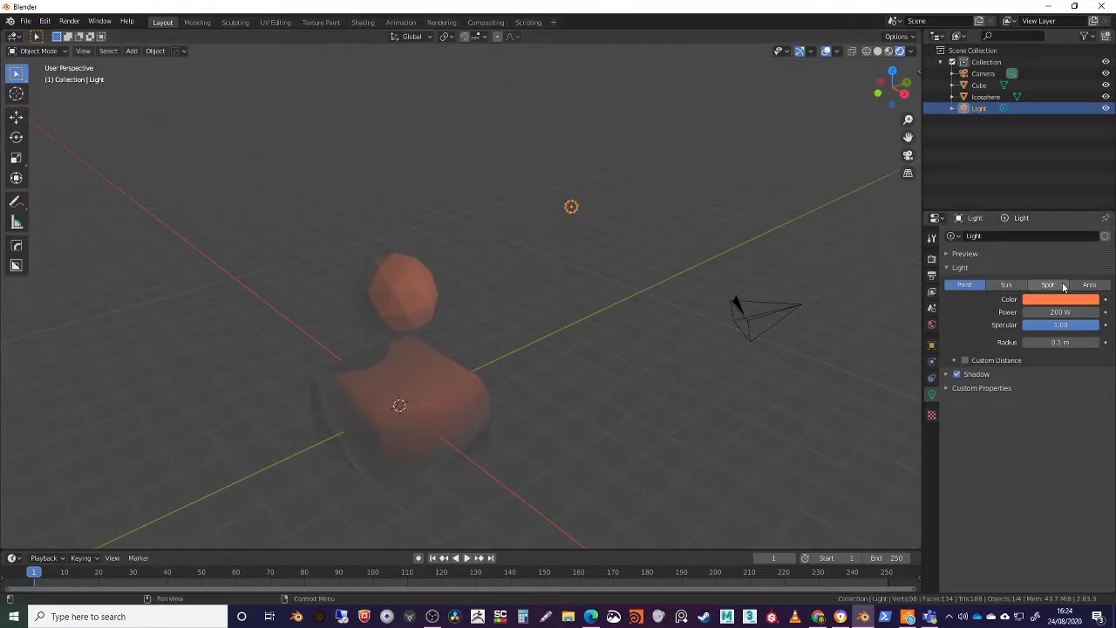
Compare the Area, Sun, Point and Spot light types on the Light
left_click(1089, 284)
middle_click_drag(610, 305, 560, 244)
mouse_move(556, 238)
left_mouse_down()
mouse_move(615, 274)
mouse_move(489, 224)
mouse_move(616, 271)
mouse_move(591, 255)
left_mouse_up()
left_click(1005, 285)
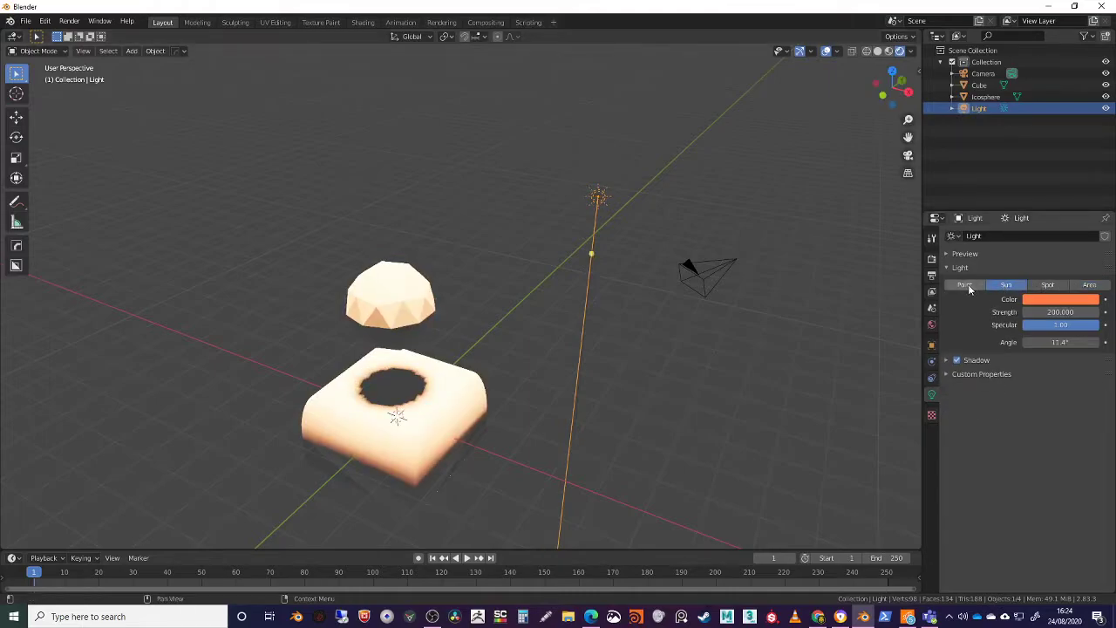
left_click(965, 285)
left_click(1046, 285)
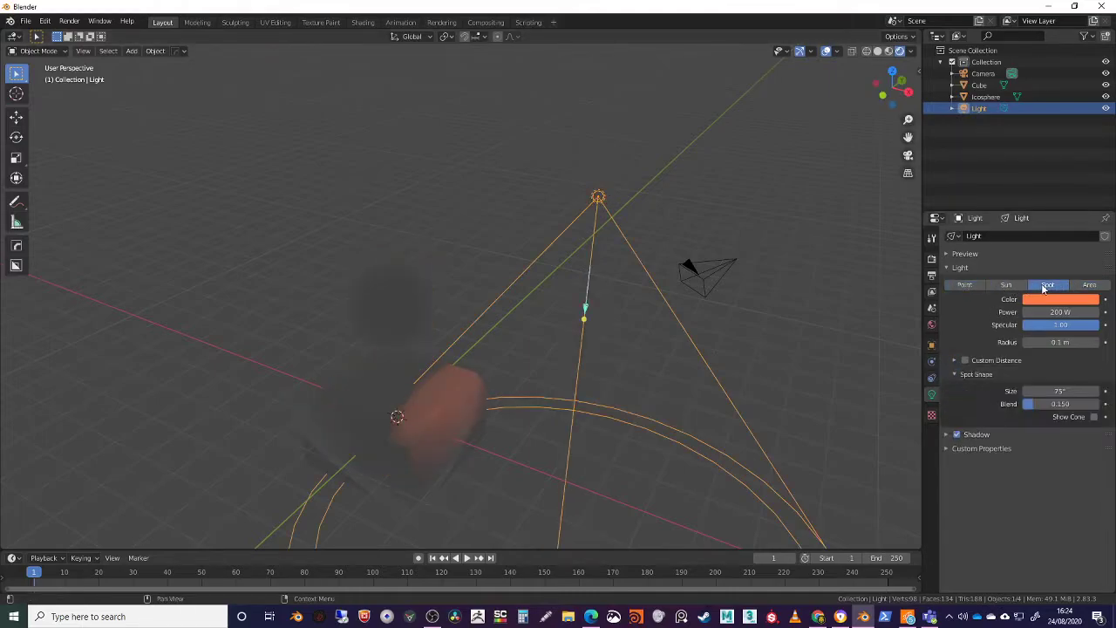
left_click(966, 290)
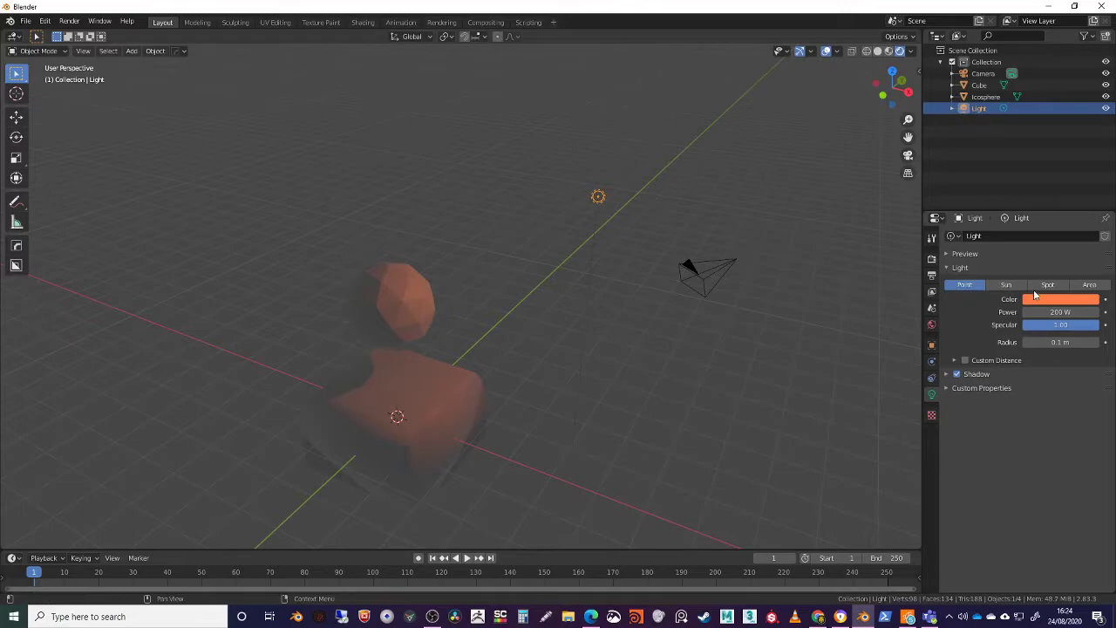
Set the light type to Spot and aim its cone at the cube and icosphere
left_click(1032, 291)
middle_click_drag(689, 323, 397, 265)
mouse_move(316, 200)
left_mouse_down()
mouse_move(414, 147)
mouse_move(312, 202)
left_mouse_up()
middle_click_drag(319, 259, 714, 326)
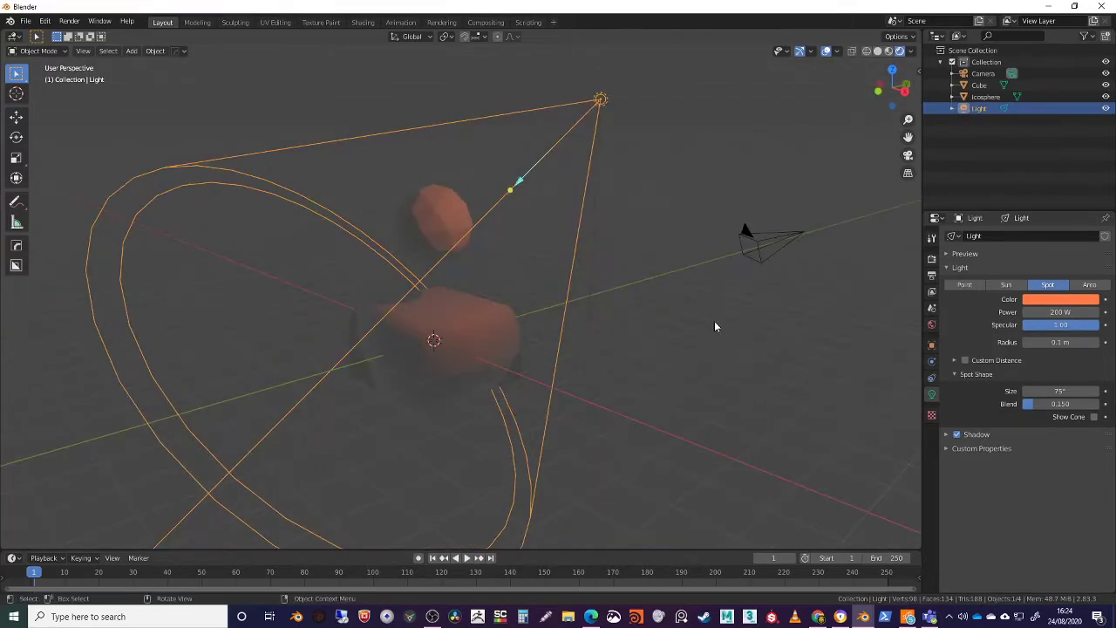
Enable Screen Space Reflections in the Eevee render settings
left_click(932, 246)
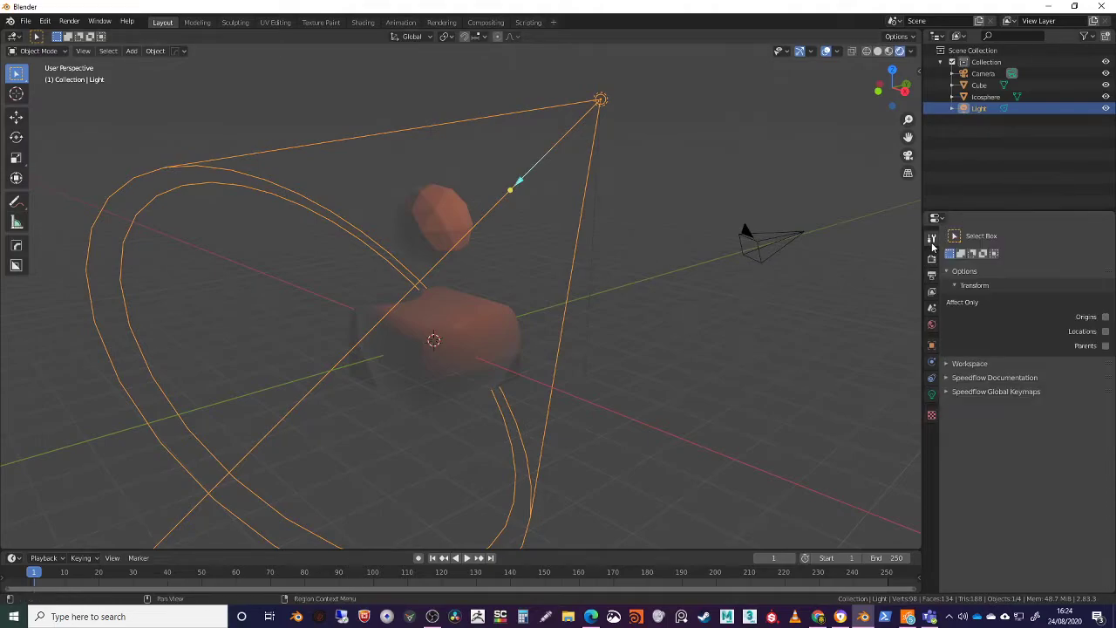
left_click(932, 258)
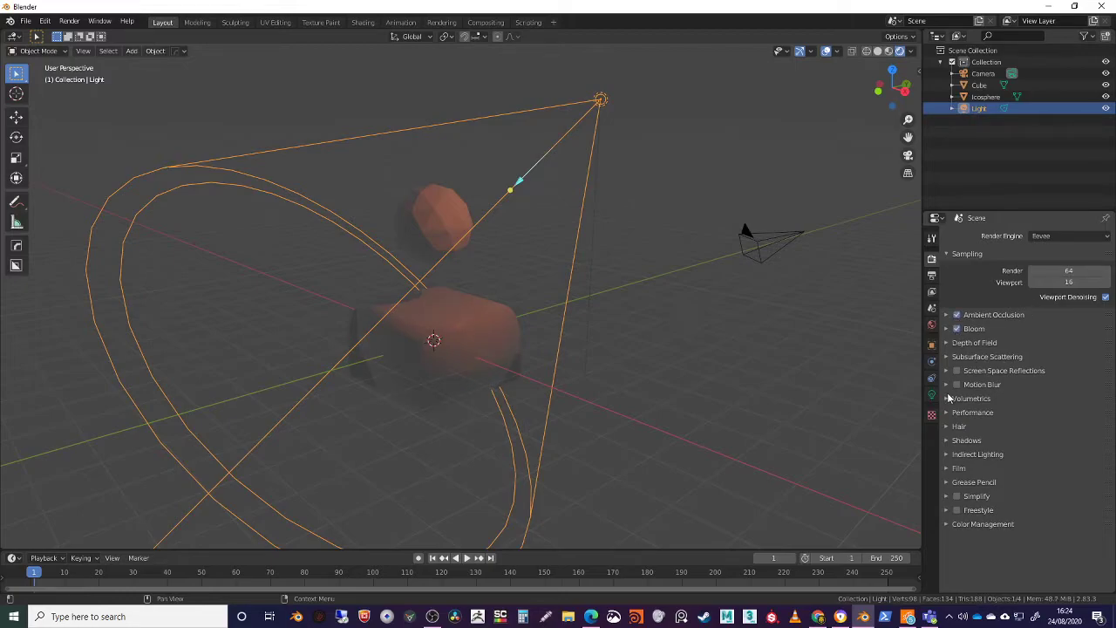
middle_click_drag(720, 387, 541, 392)
scroll(645, 399, "up", 3)
Select the Cube, hide and show the viewport overlays again, and toggle X-ray
left_click(539, 390)
left_click(825, 52)
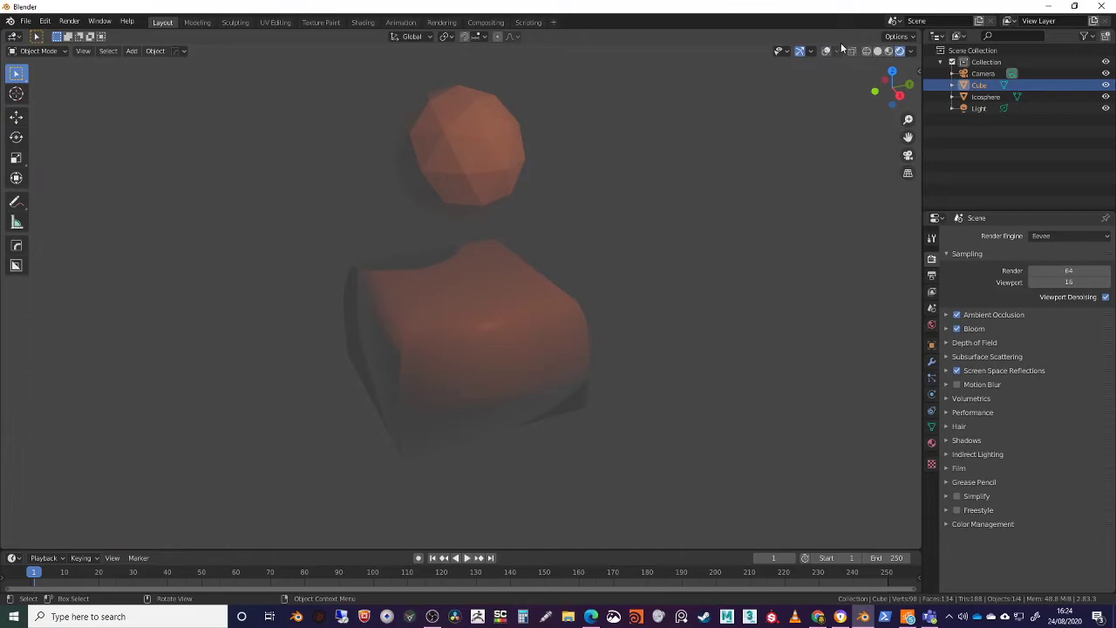
left_click(852, 52)
left_click(825, 52)
Set the Cube material's Metallic value to 1.000 and view the scene in Material Preview shading
mouse_move(495, 272)
middle_mouse_down()
mouse_move(521, 306)
mouse_move(509, 284)
middle_mouse_up()
left_click(509, 284)
left_click(510, 289)
left_click(931, 443)
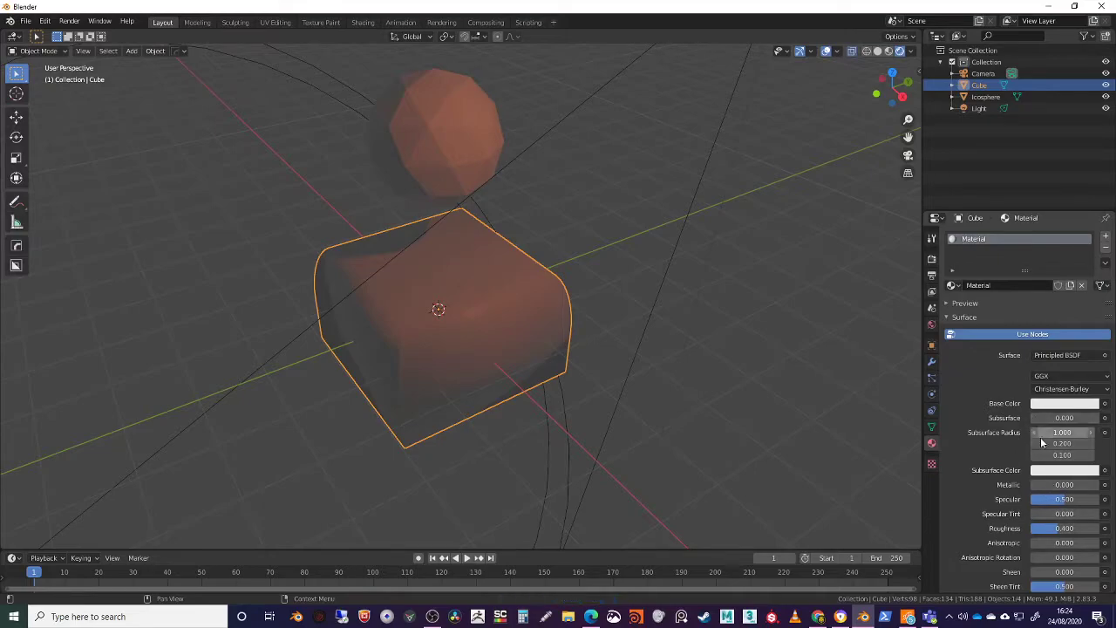
left_click_drag(1040, 485, 1098, 484)
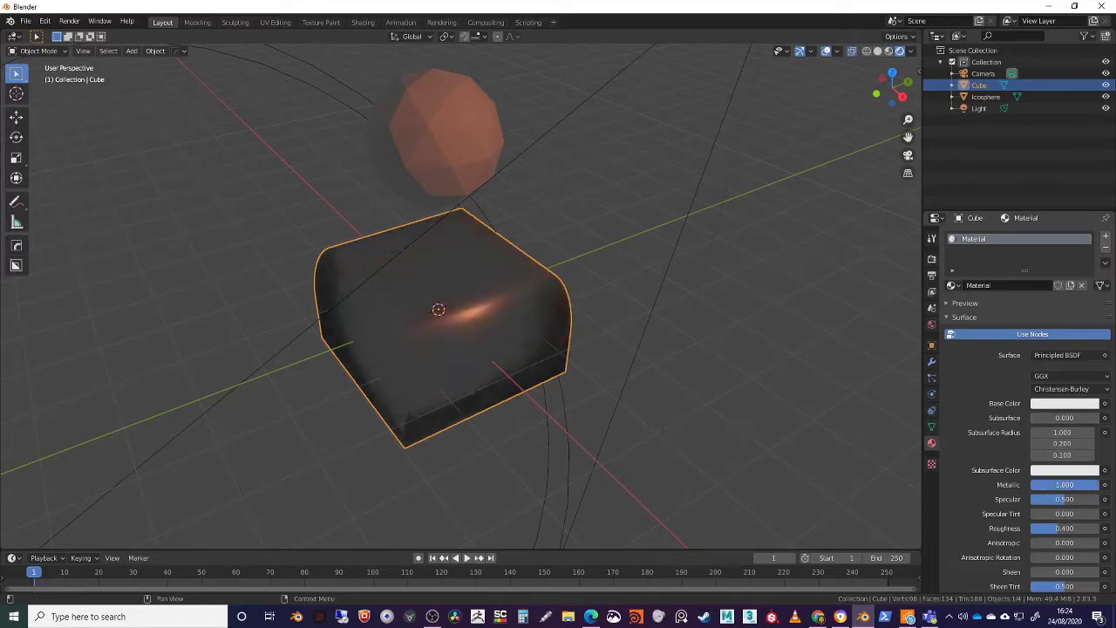
mouse_move(514, 332)
middle_mouse_down()
mouse_move(538, 349)
mouse_move(546, 384)
mouse_move(593, 423)
mouse_move(582, 354)
mouse_move(630, 346)
mouse_move(620, 388)
mouse_move(622, 363)
mouse_move(648, 374)
mouse_move(623, 282)
mouse_move(616, 364)
mouse_move(558, 379)
mouse_move(468, 313)
mouse_move(546, 232)
mouse_move(526, 245)
mouse_move(525, 226)
mouse_move(530, 336)
middle_mouse_up()
scroll(532, 235, "down", 3)
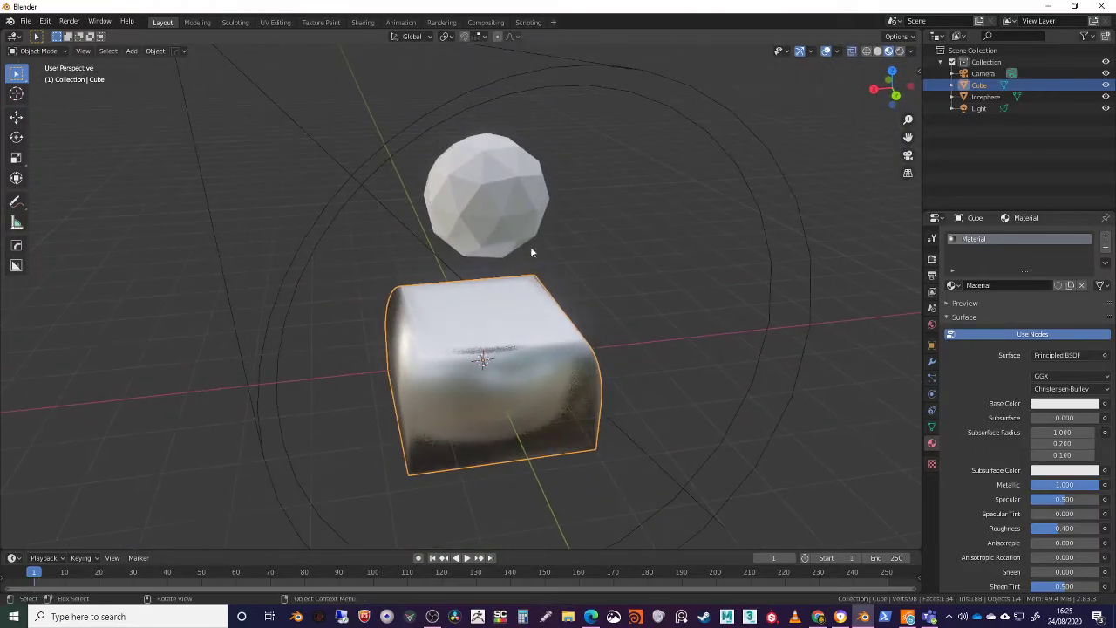
Add a Subdivision Surface modifier to the Icosphere with 2 viewport subdivisions
left_click(518, 220)
middle_click_drag(608, 303, 652, 303)
left_click(931, 361)
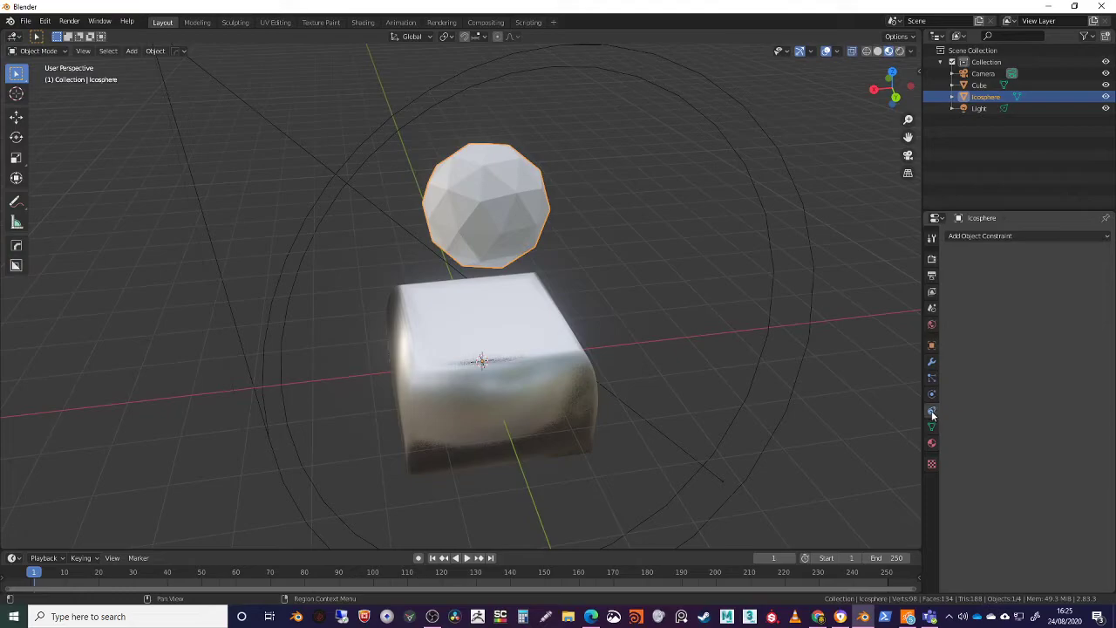
left_click(985, 236)
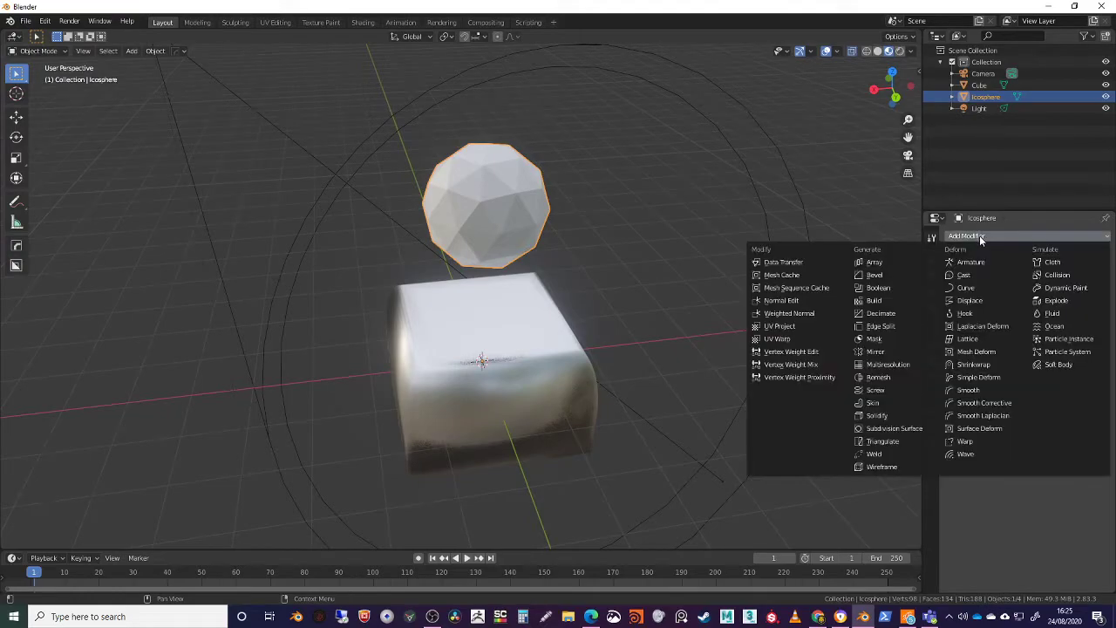
left_click(879, 429)
middle_click_drag(624, 337, 630, 349)
left_click(1021, 324)
Apply smooth shading to the Icosphere
middle_click_drag(582, 290, 528, 207)
right_click(541, 223)
left_click(512, 222)
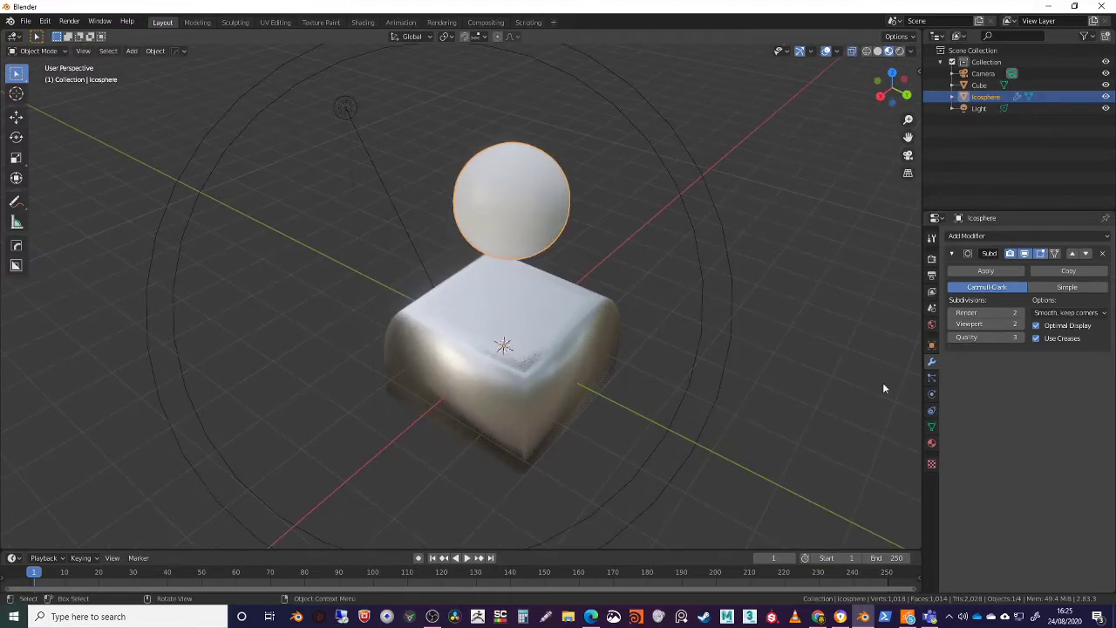
Give the Icosphere a new material with a yellow base colour
left_click(931, 442)
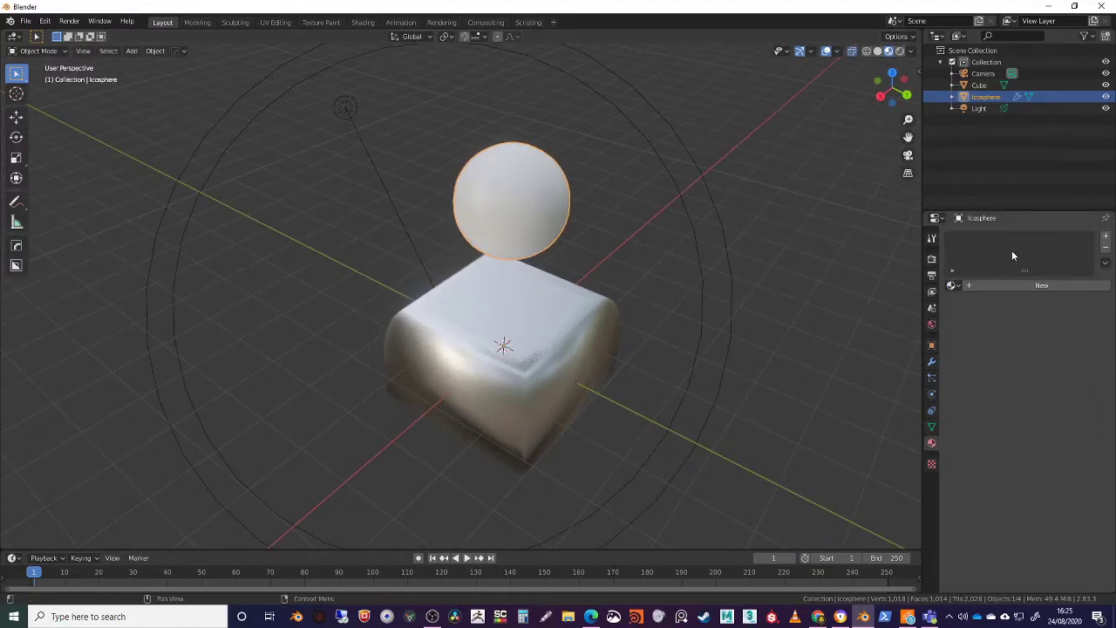
middle_click_drag(495, 234, 482, 193)
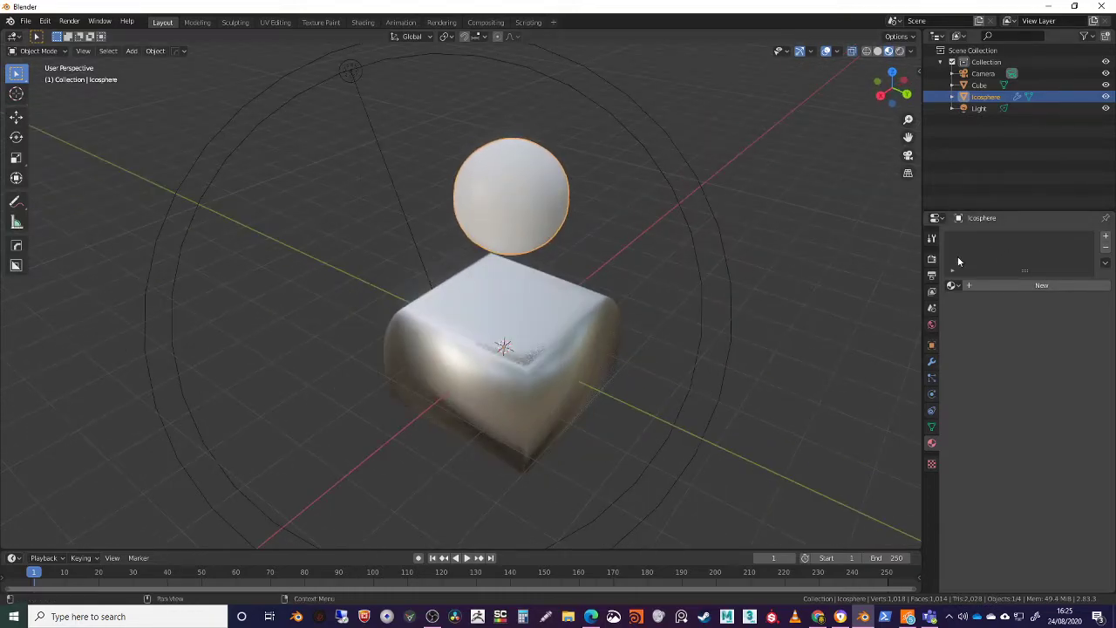
left_click(1105, 236)
left_click(1013, 286)
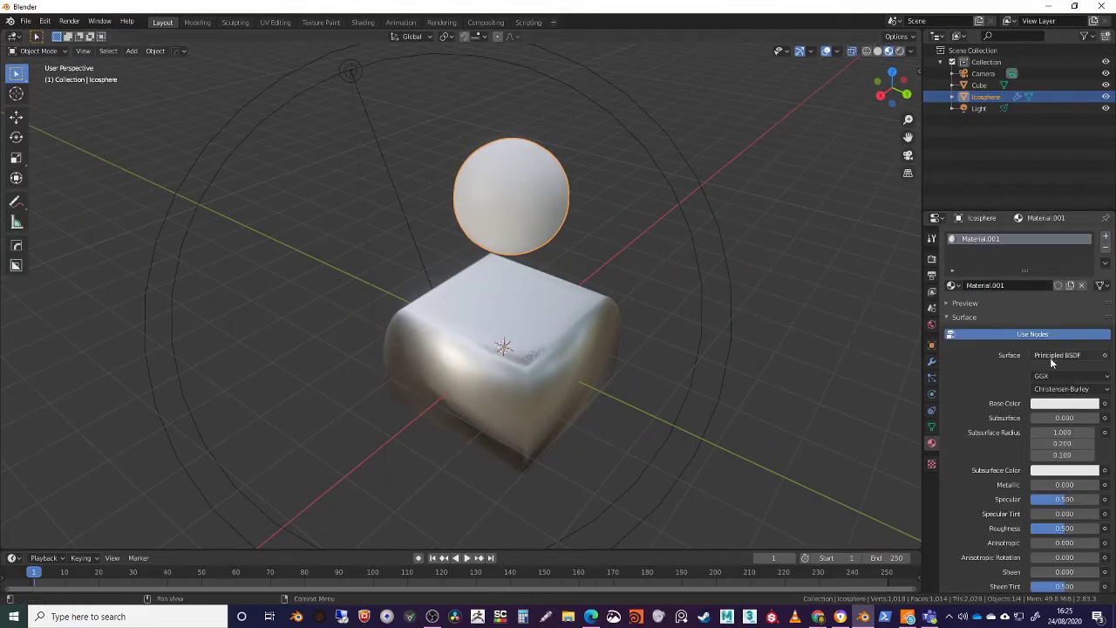
left_click(1070, 407)
left_click(1064, 404)
left_click_drag(1048, 280, 1021, 294)
middle_click_drag(760, 346, 761, 352)
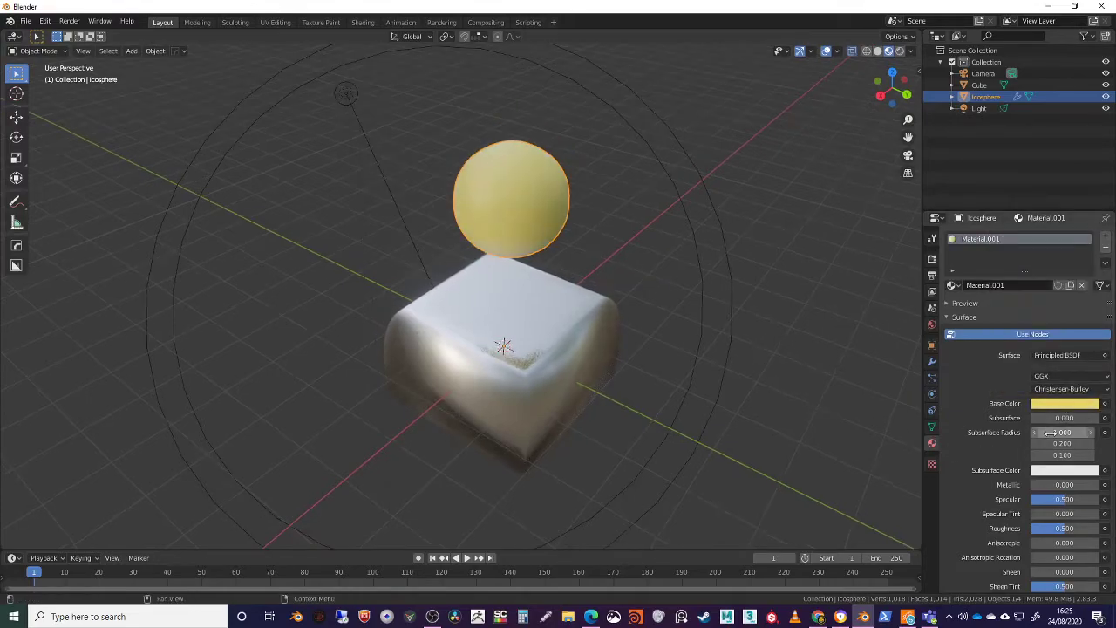
Set the Icosphere material's Metallic value to 0.950 and lower its Roughness
left_click_drag(1059, 484, 1097, 485)
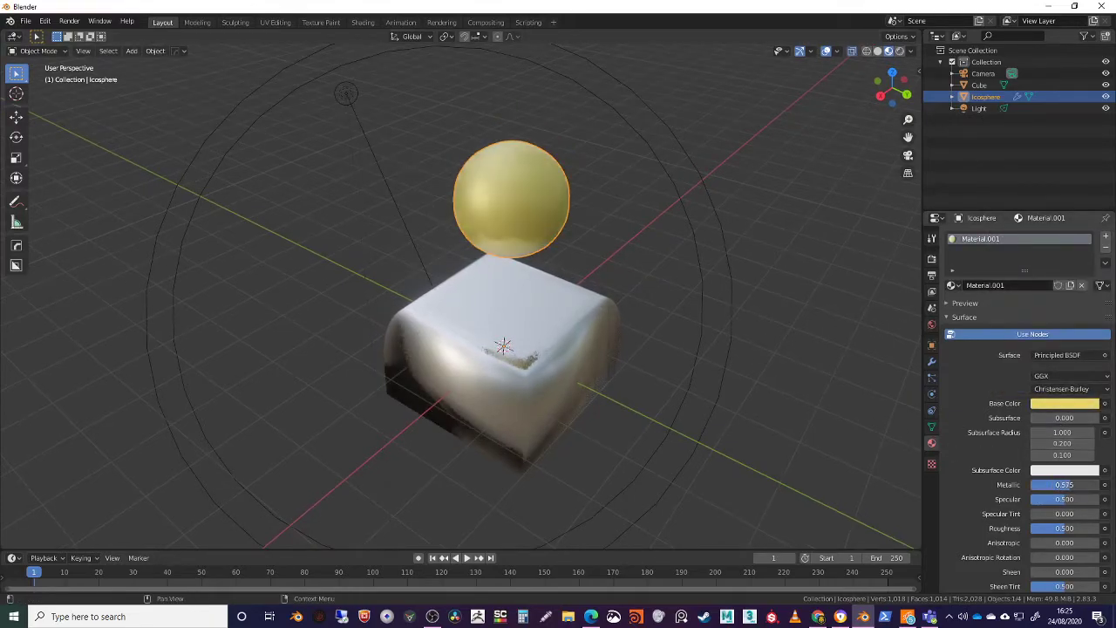
middle_click_drag(568, 351, 581, 338)
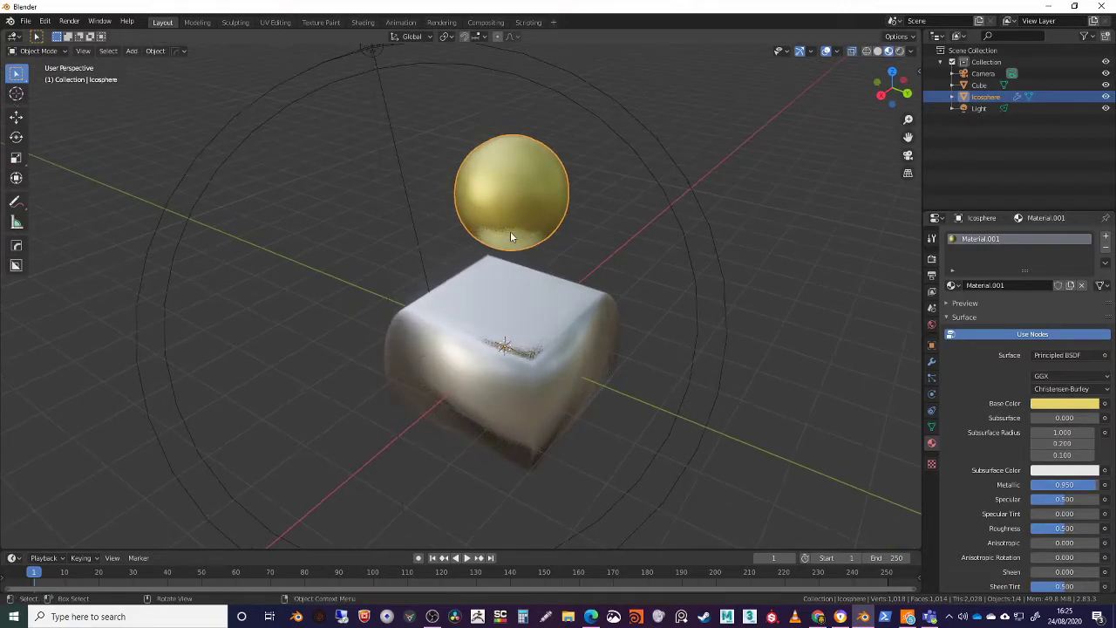
middle_click_drag(509, 231, 503, 170)
left_click_drag(1063, 529, 1030, 530)
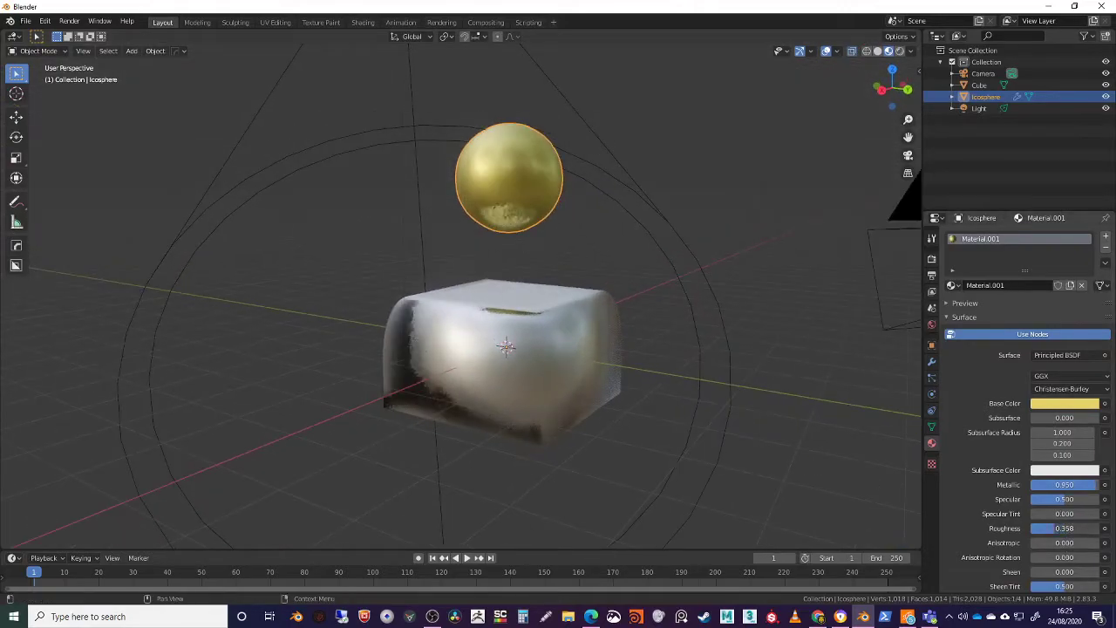
Set the render engine to Cycles and show the viewport in Rendered shading
middle_click_drag(603, 276, 573, 314)
scroll(586, 352, "up", 3)
middle_click_drag(566, 219, 663, 282)
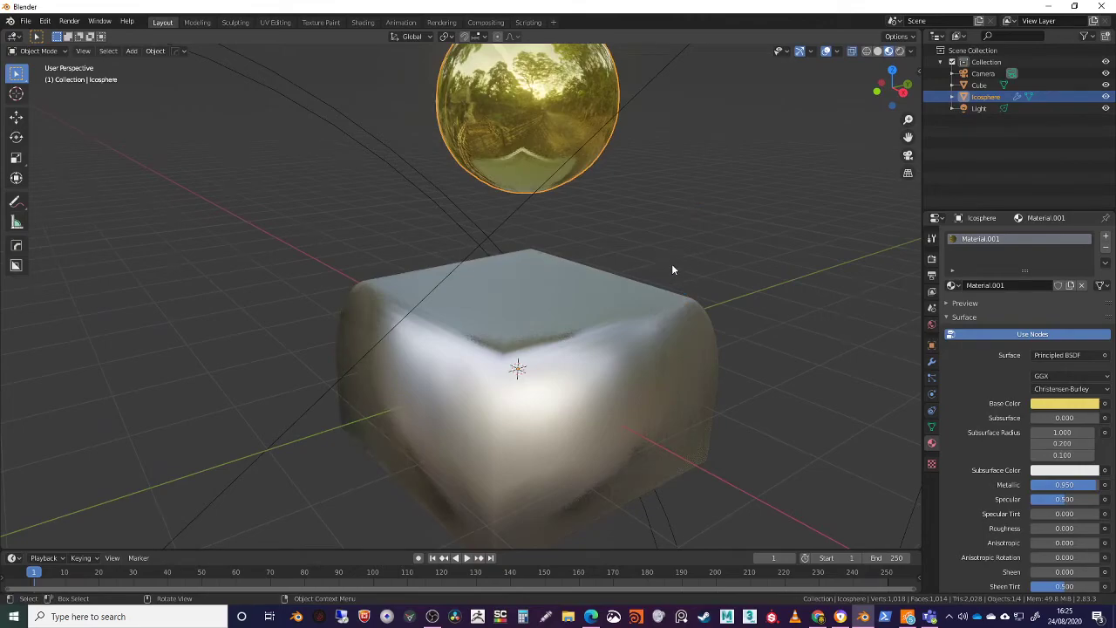
scroll(671, 263, "down", 2)
mouse_move(639, 260)
middle_mouse_down()
mouse_move(632, 243)
mouse_move(632, 265)
middle_mouse_up()
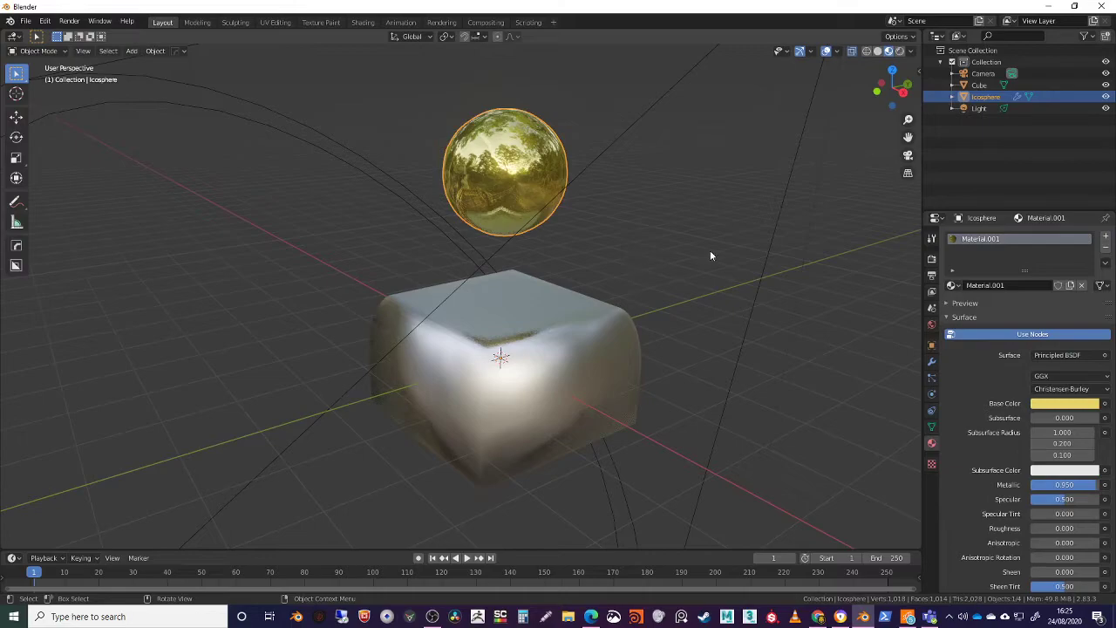
left_click(931, 258)
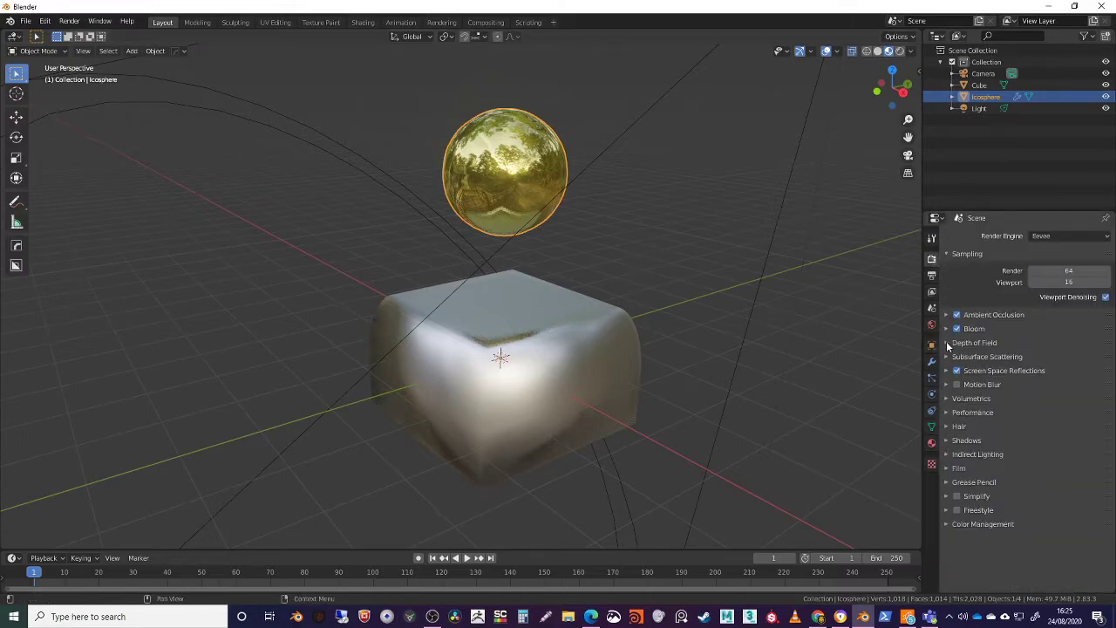
left_click(1047, 238)
left_click(1051, 280)
middle_click_drag(645, 244, 606, 260, "shift")
left_click(899, 51)
mouse_move(532, 224)
middle_mouse_down()
mouse_move(546, 201)
mouse_move(567, 217)
middle_mouse_up()
mouse_move(469, 326)
middle_mouse_down()
mouse_move(480, 184)
mouse_move(484, 407)
mouse_move(478, 152)
mouse_move(516, 348)
mouse_move(515, 333)
middle_mouse_up()
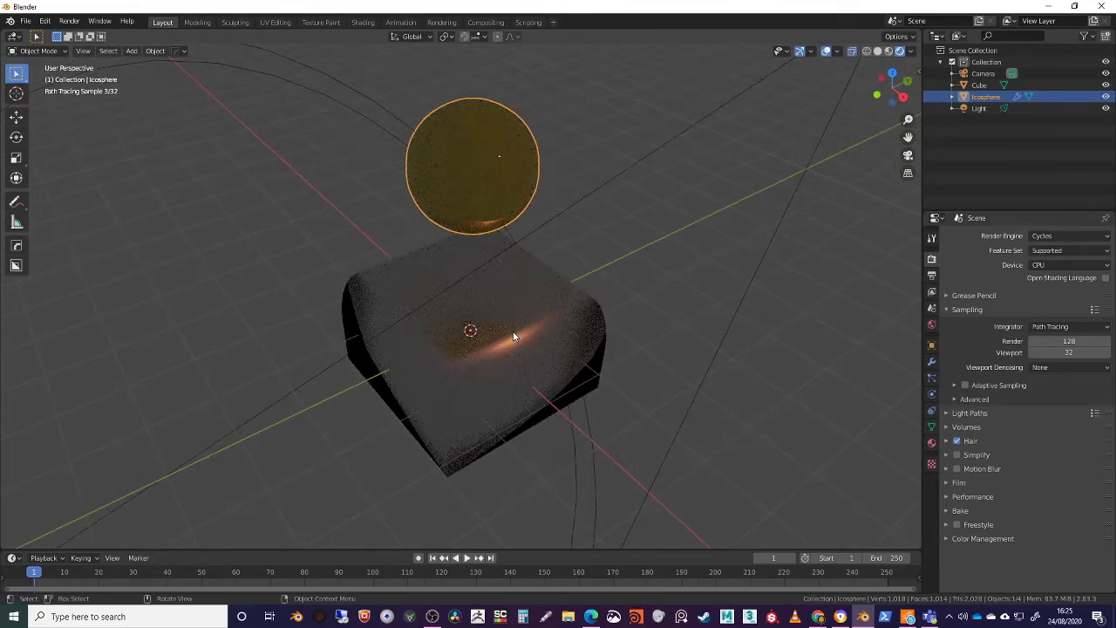
Start rendering the current frame, cancel the render and close the render window
key("F12")
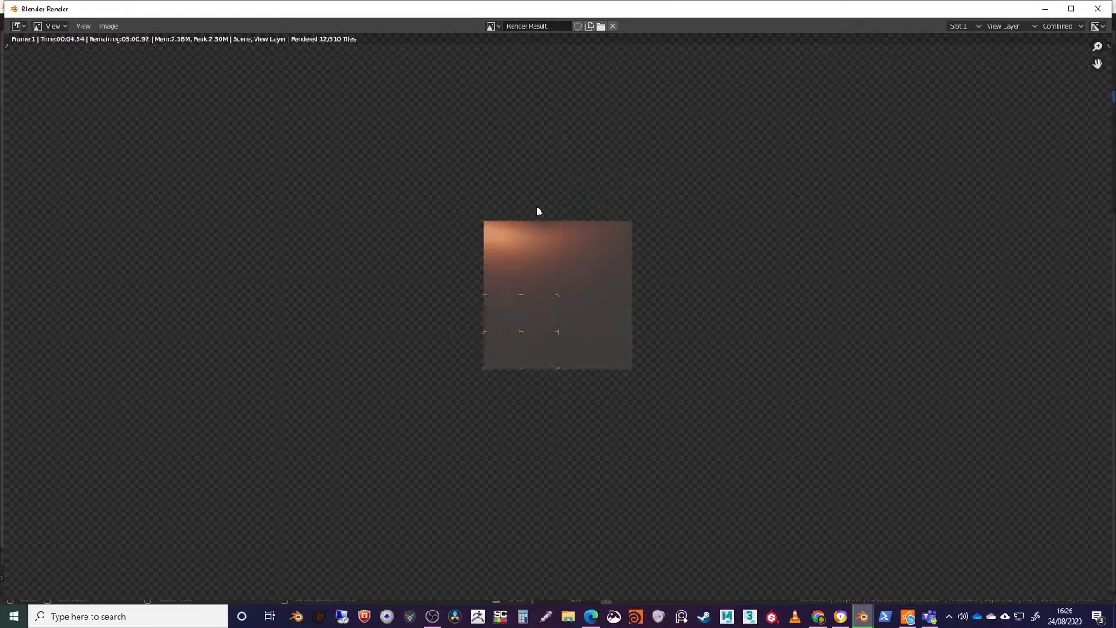
key("Escape")
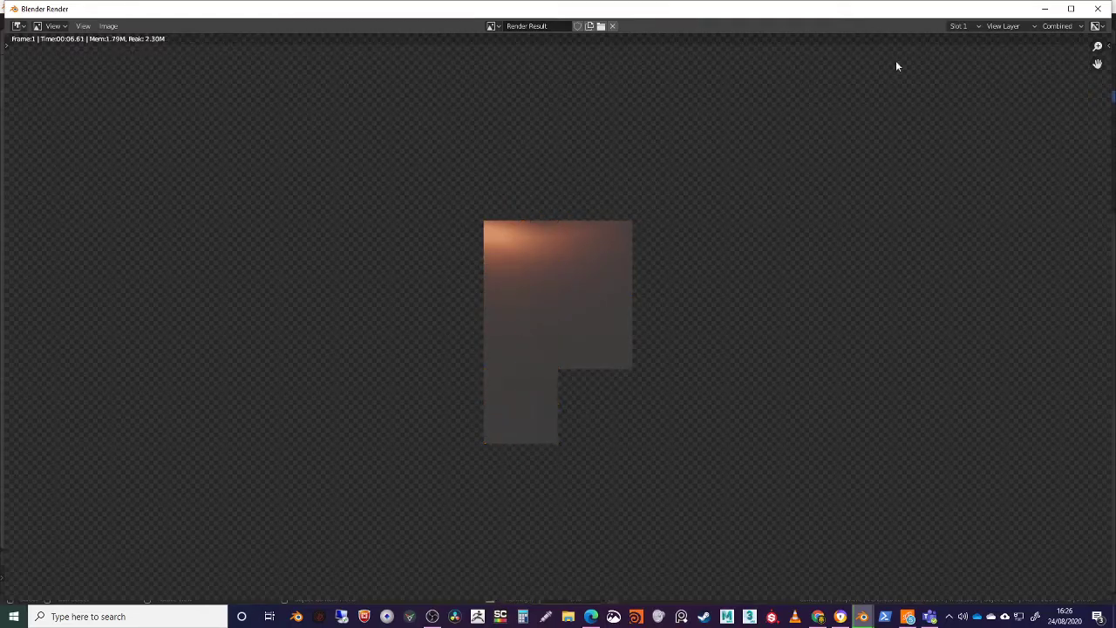
left_click(1096, 10)
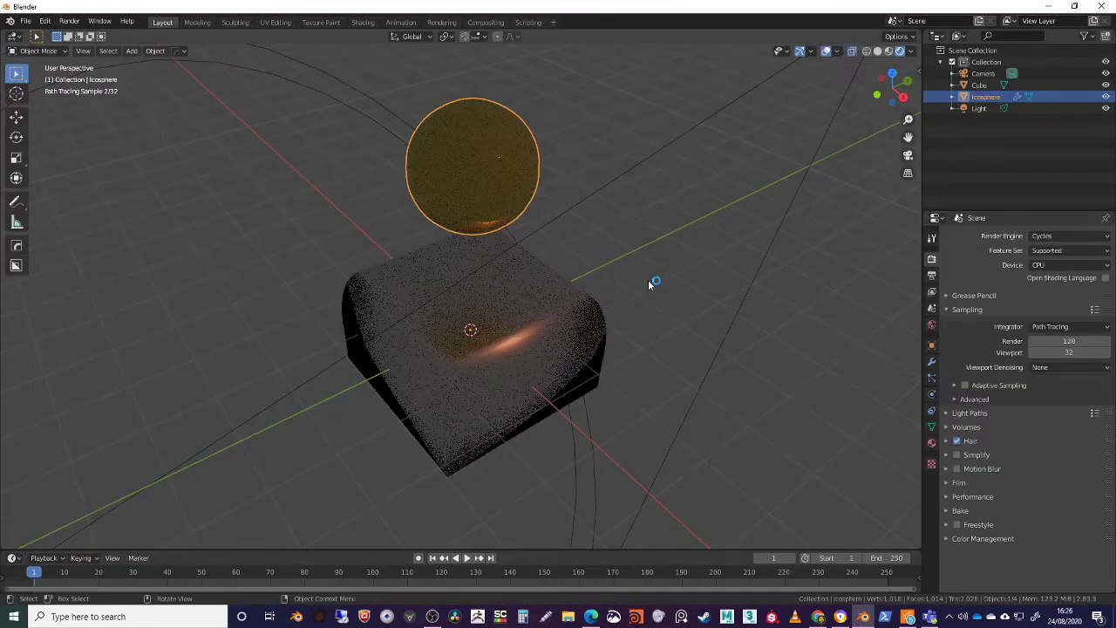
Switch the render engine to Eevee to compare the rendered preview, and return to Cycles
left_click(1046, 236)
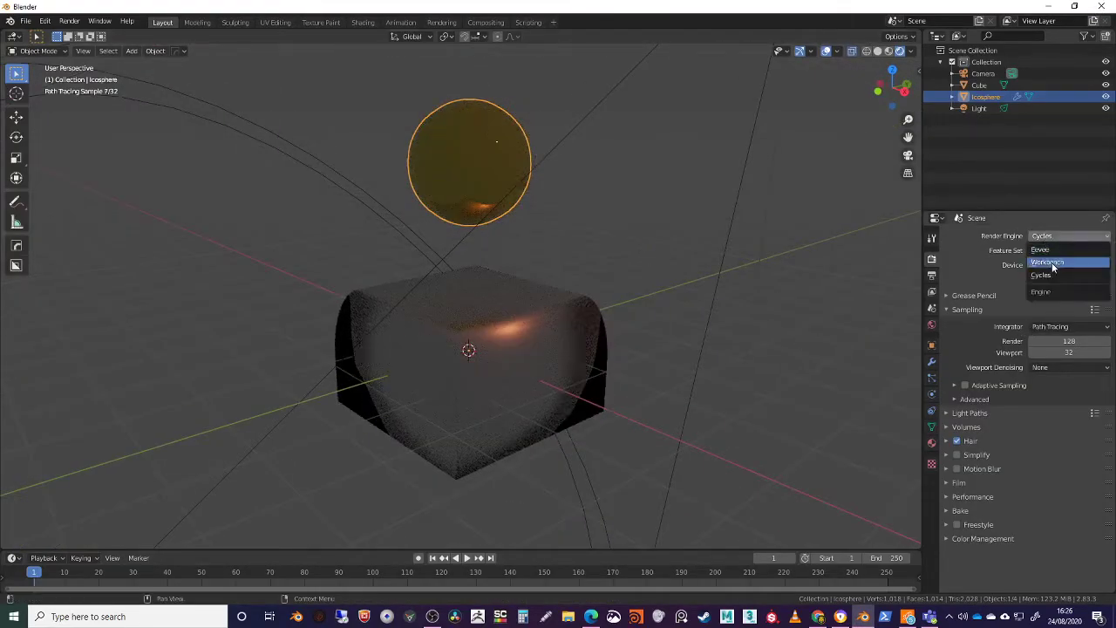
left_click(1041, 251)
middle_click_drag(593, 313, 993, 235)
left_click(1050, 237)
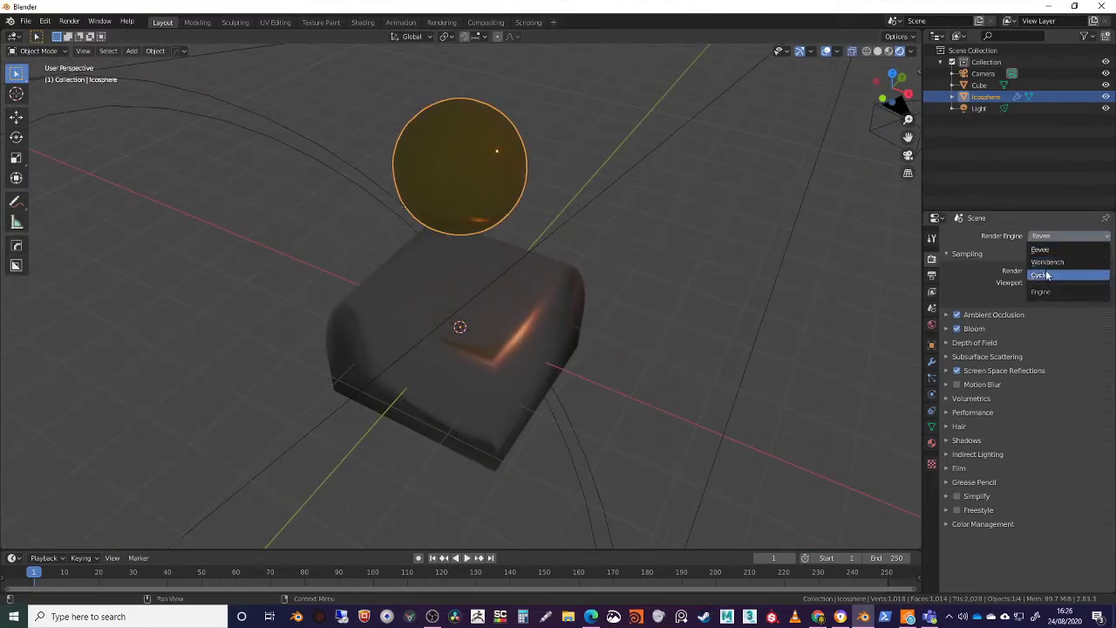
left_click(1041, 274)
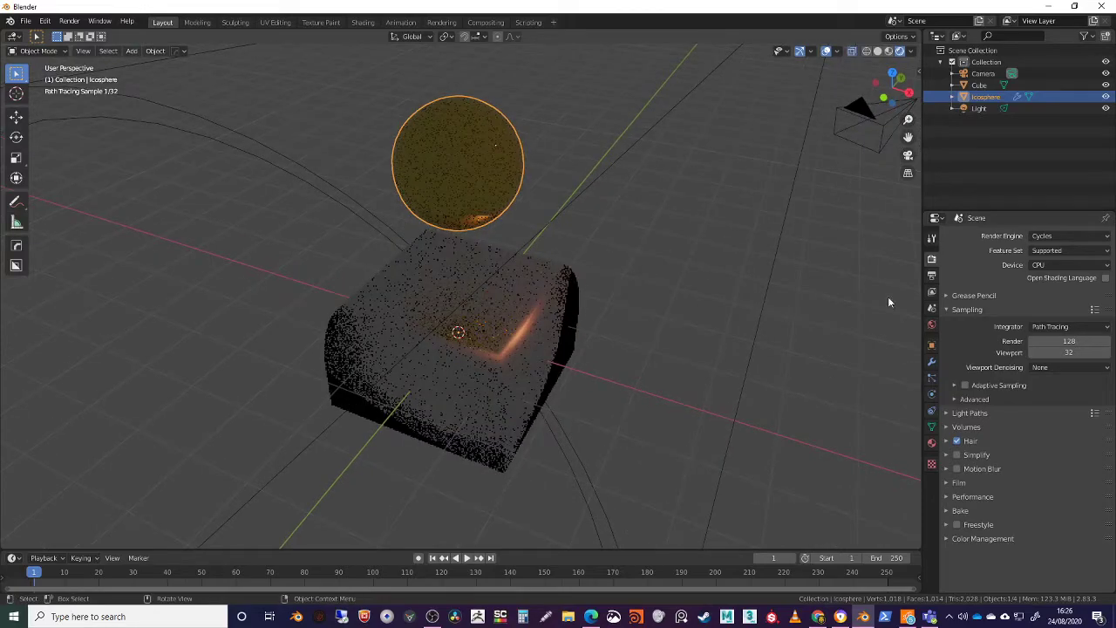
Set the Cycles render device to GPU Compute and check the rendered preview from a lower angle
left_click(1050, 265)
left_click(1049, 292)
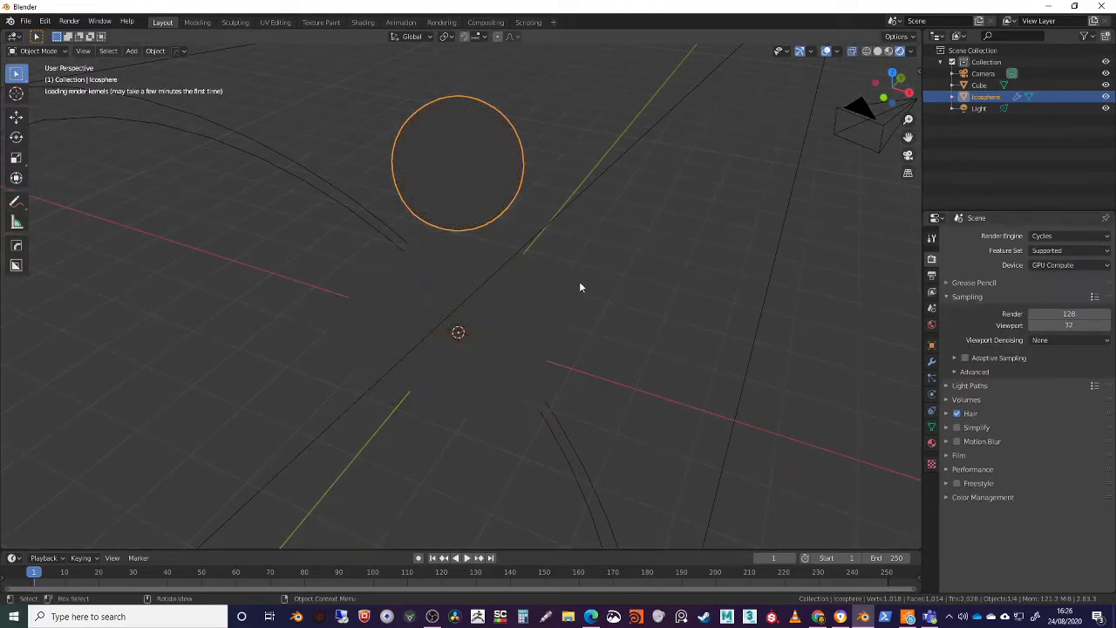
middle_click_drag(574, 246, 586, 193)
middle_click_drag(575, 233, 585, 169)
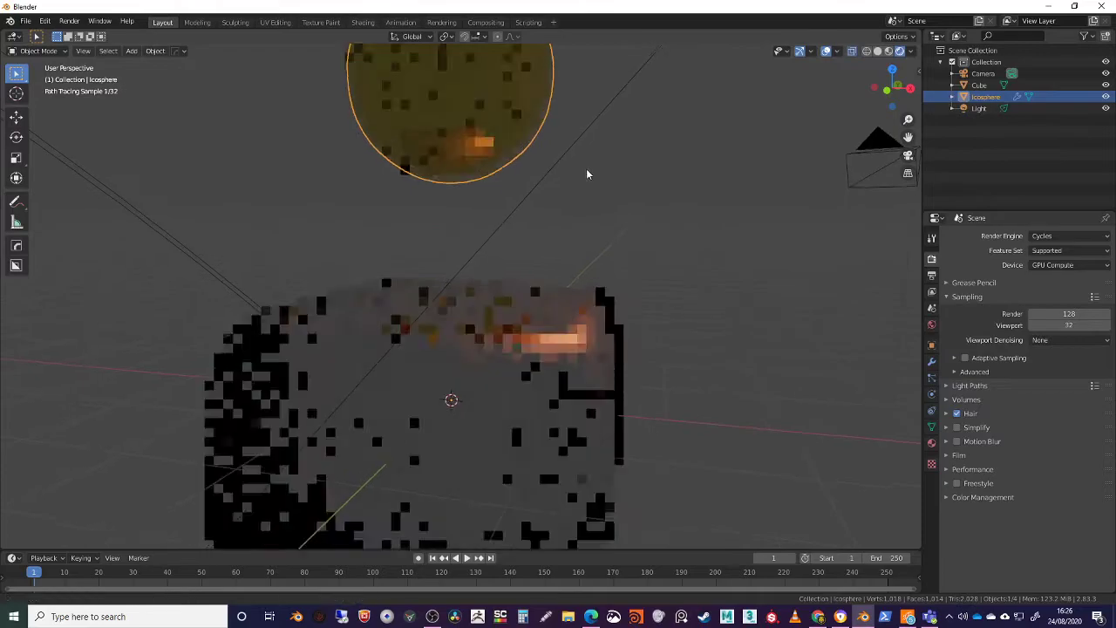
Compare the rendered preview between Eevee and Cycles again, leaving Eevee as the render engine
left_click(1046, 236)
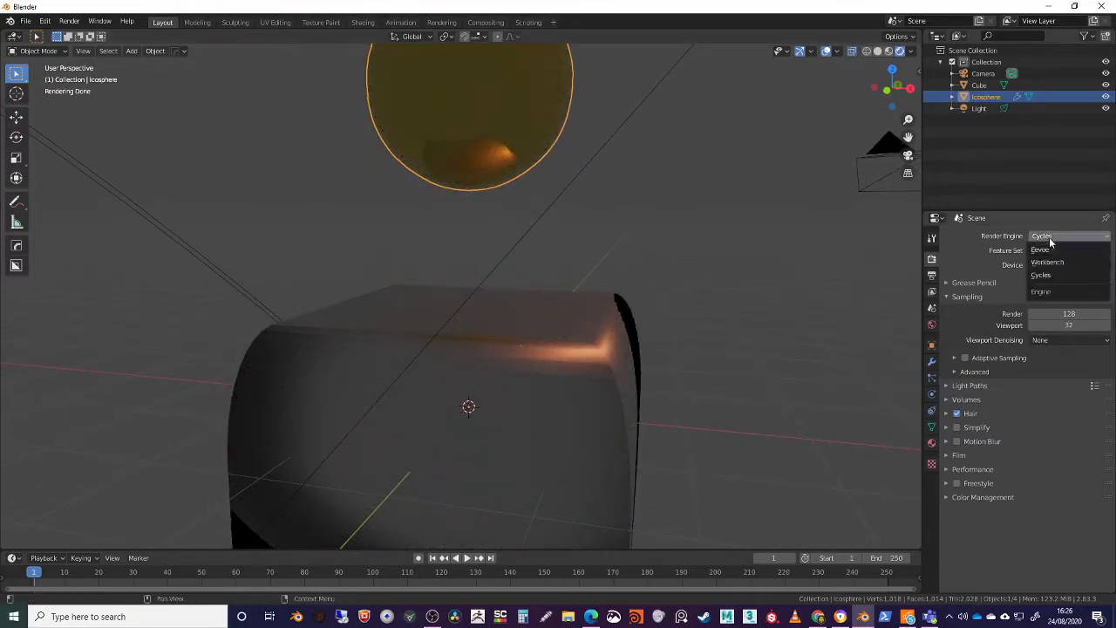
left_click(1049, 260)
scroll(690, 297, "down", 3)
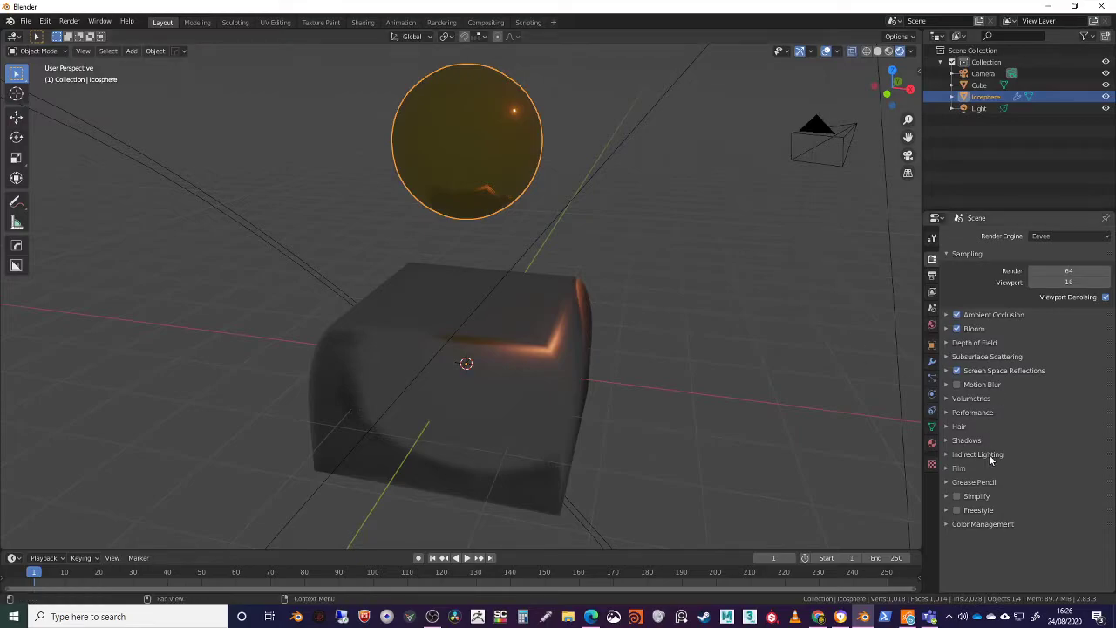
left_click(1040, 239)
left_click(1002, 271)
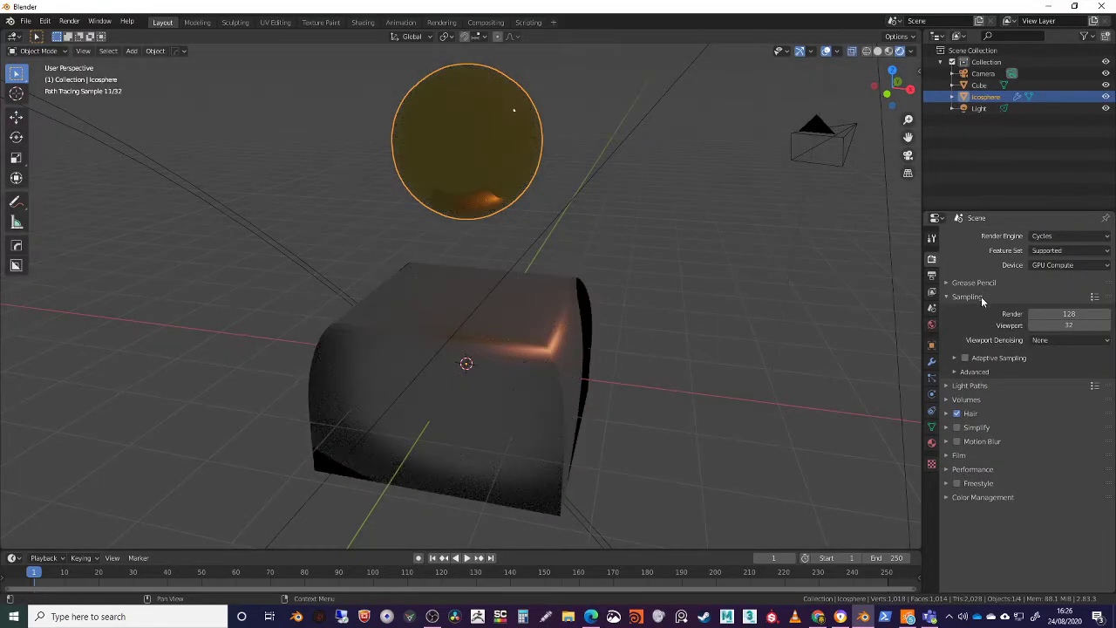
left_click(1040, 238)
left_click(1037, 252)
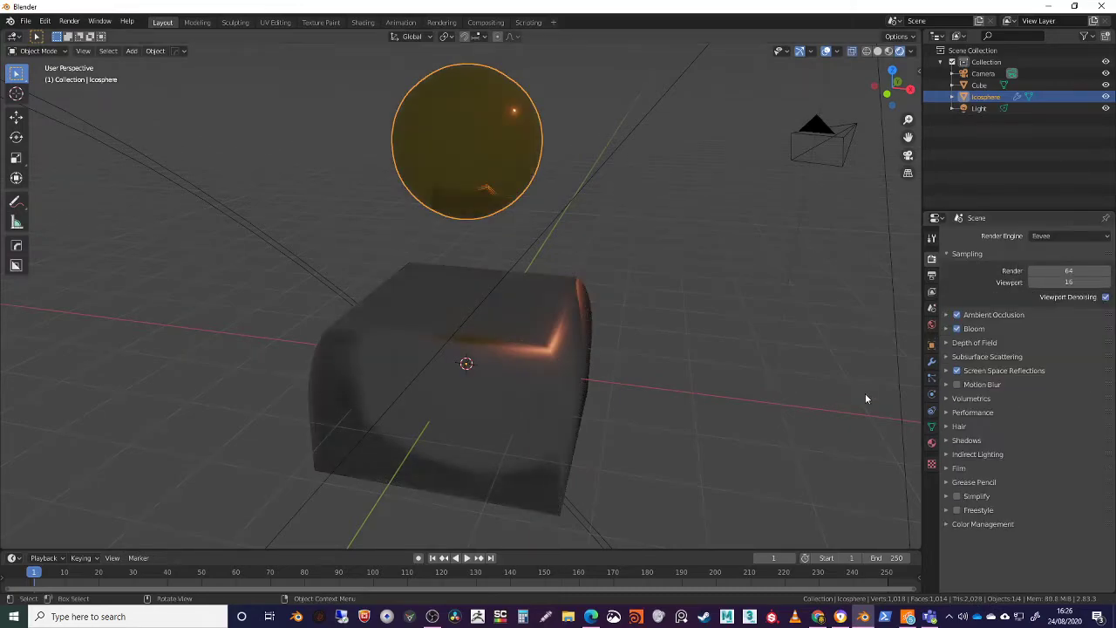
Set Eevee's viewport sampling to 32 samples
middle_click_drag(624, 412, 609, 377)
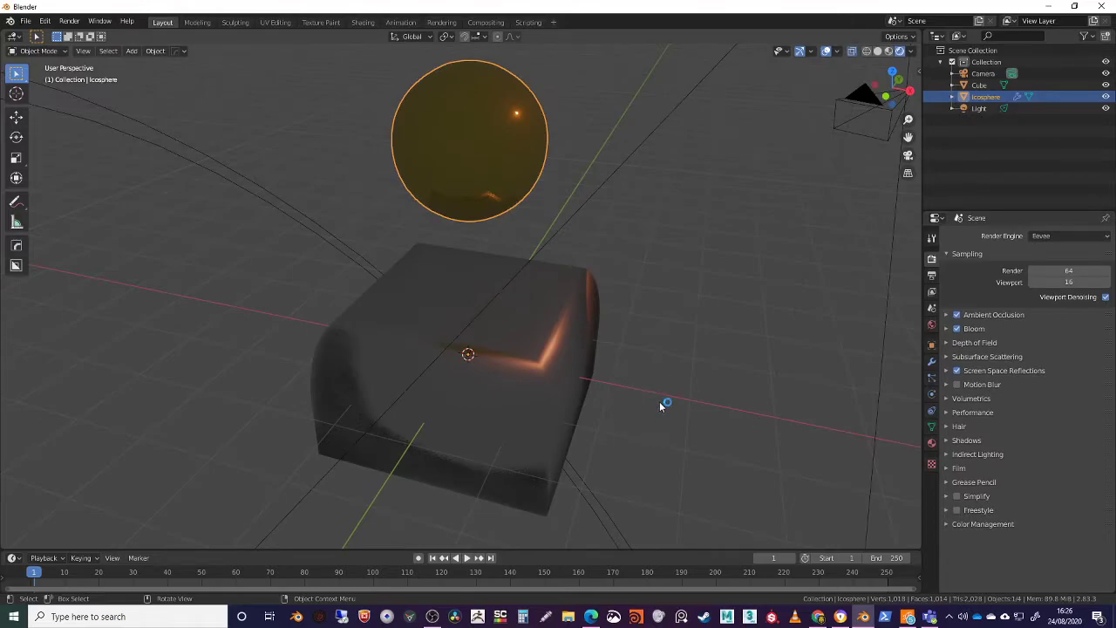
middle_click_drag(500, 241, 523, 244)
double_click(1075, 279)
type("32")
key("Return")
middle_click_drag(479, 261, 497, 286)
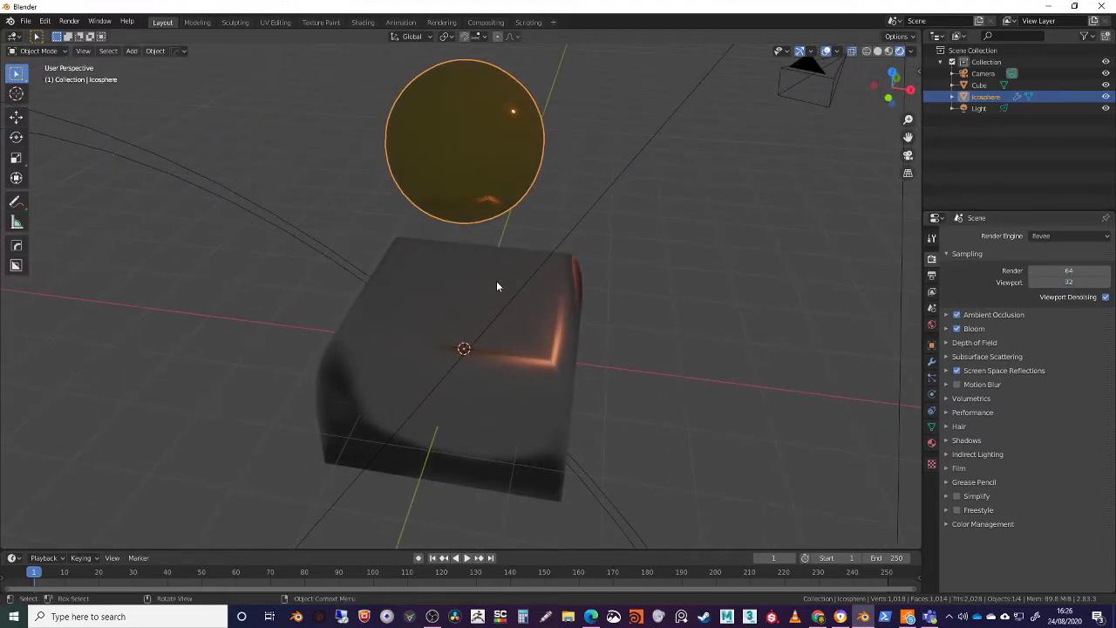
Turn Viewport Denoising off and back on, comparing the preview while orbiting around the objects
left_click(1106, 297)
middle_click_drag(603, 267, 570, 299)
left_click(1105, 297)
middle_click_drag(668, 311, 588, 268)
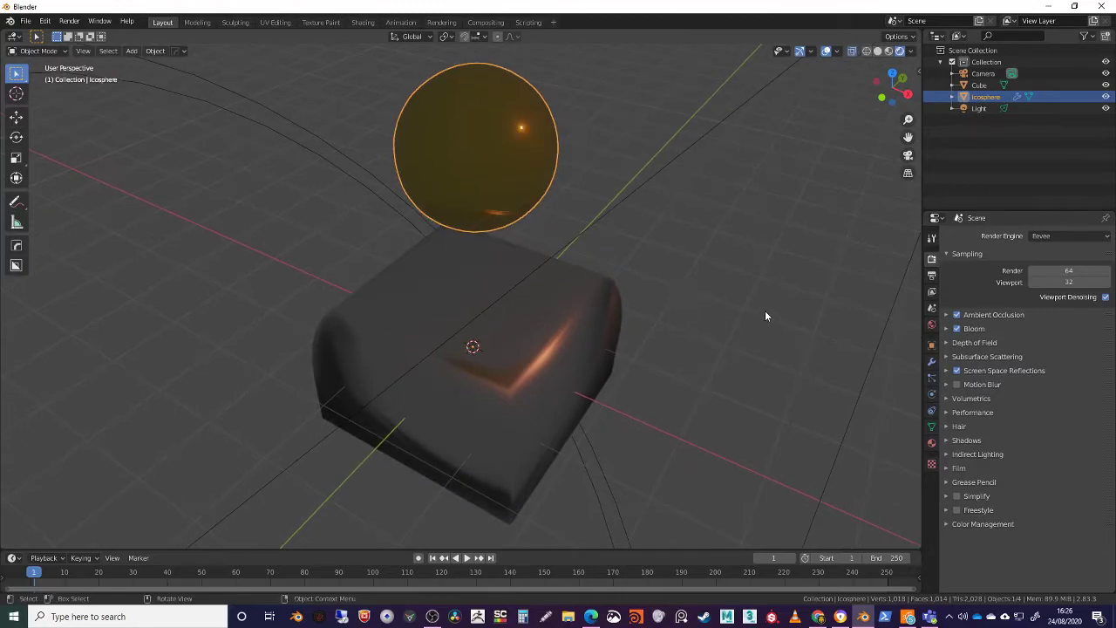
middle_click_drag(766, 315, 609, 325)
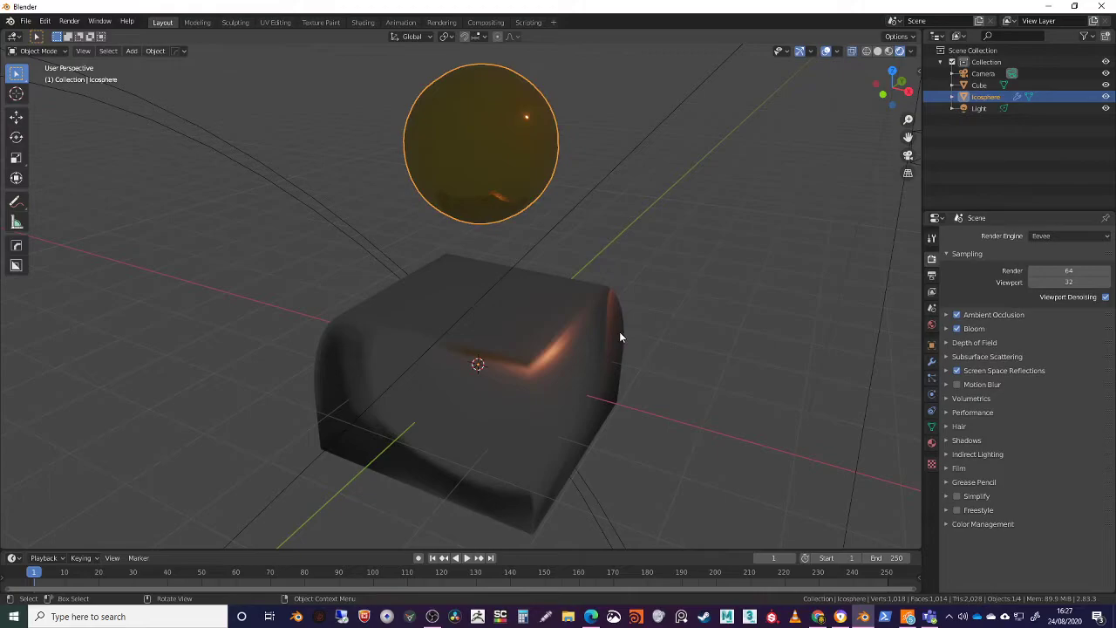
middle_click_drag(619, 337, 501, 319)
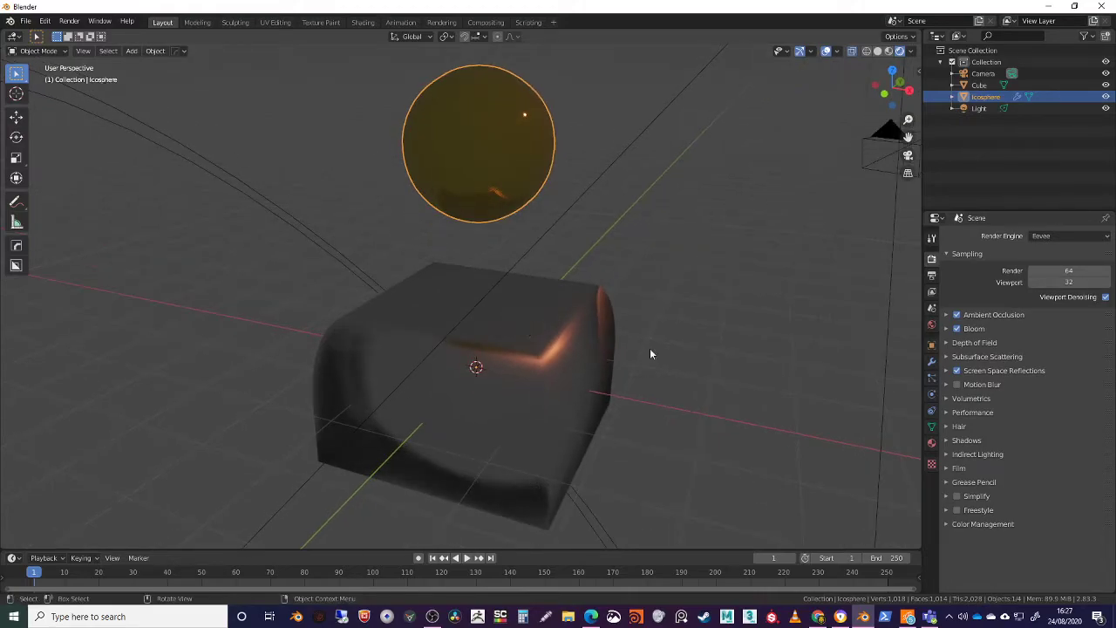
Set the render output file format to FFmpeg video
left_click(931, 277)
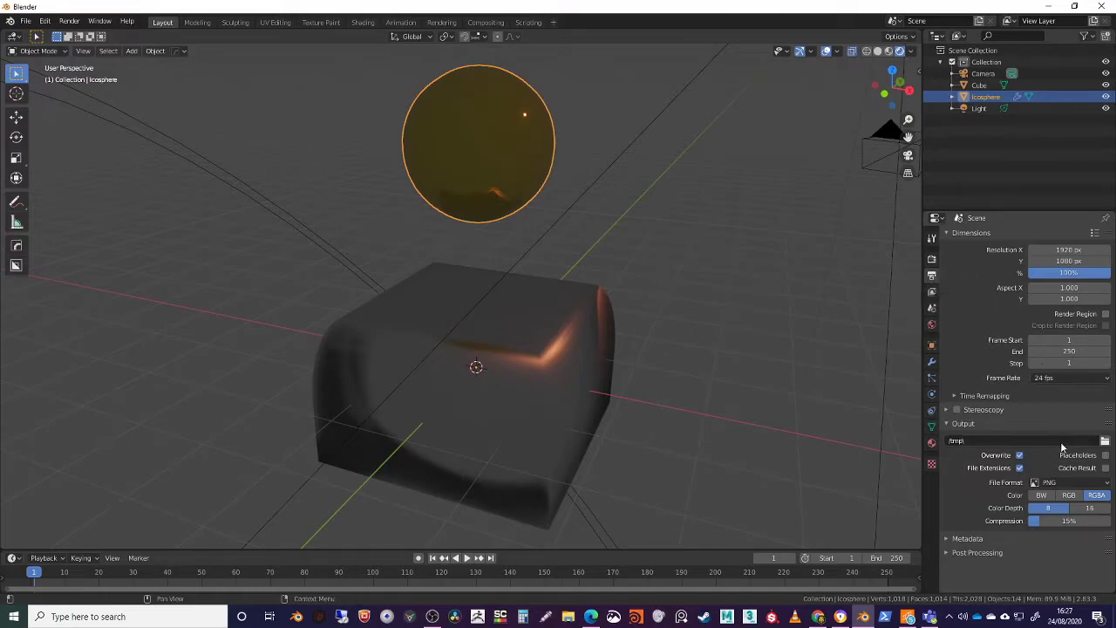
left_click(1055, 483)
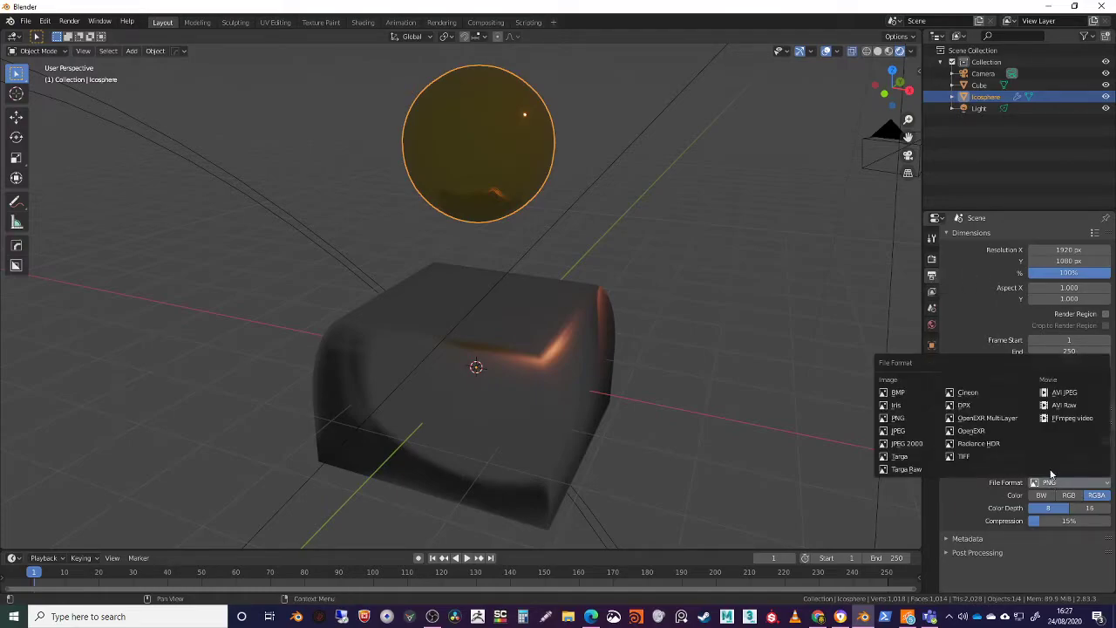
left_click(1076, 419)
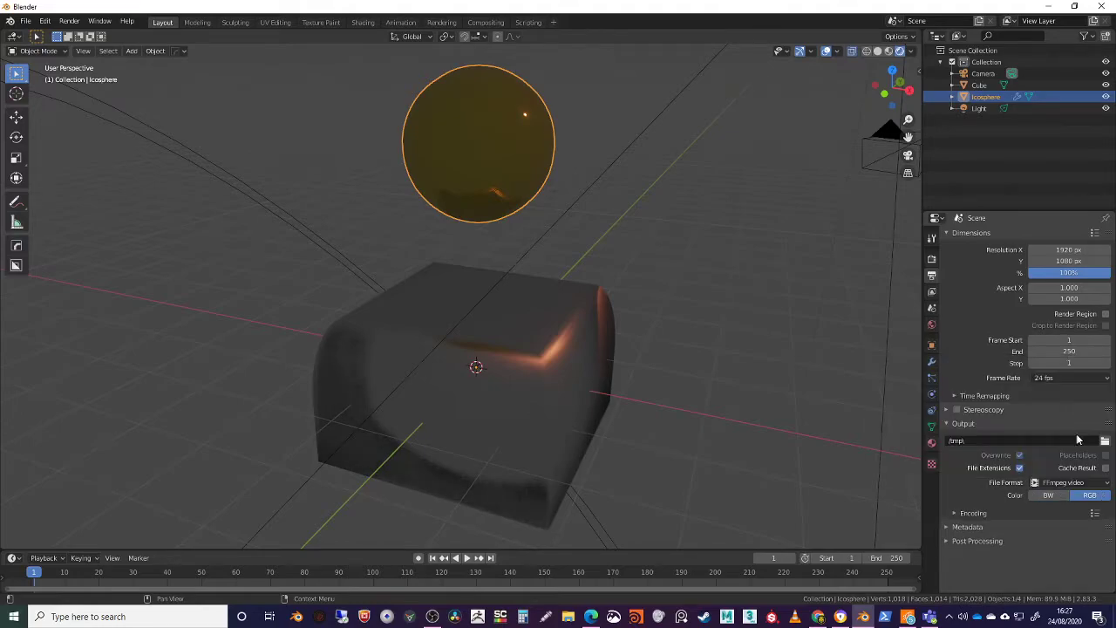
Expand the output's encoding settings and choose MPEG-4 as the container
left_click(974, 512)
scroll(1029, 419, "down", 3)
left_click(1052, 365)
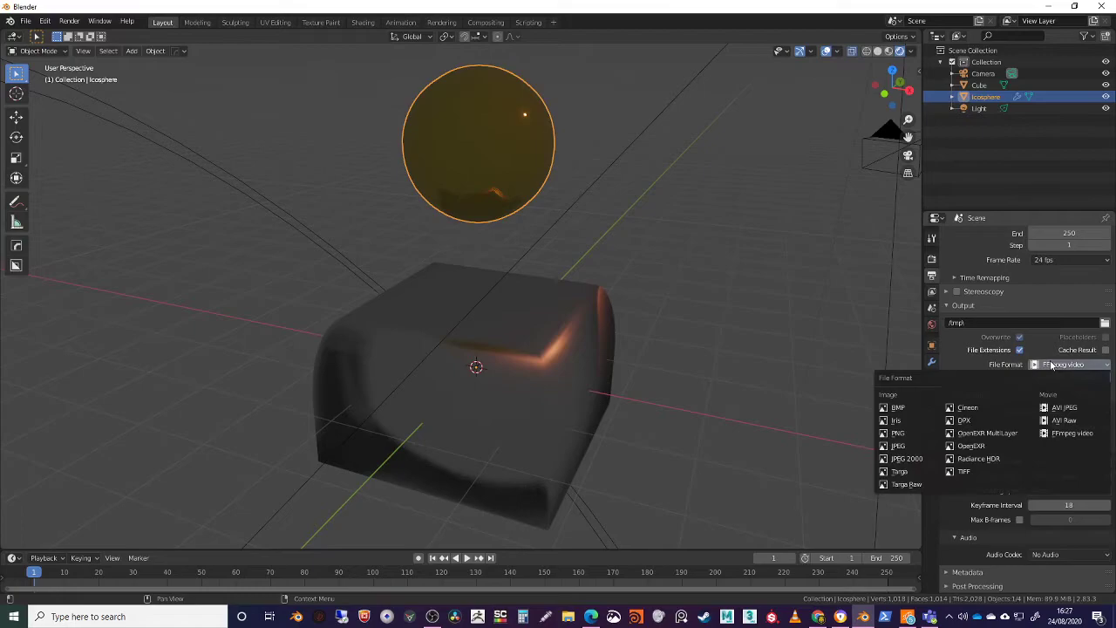
left_click(1055, 411)
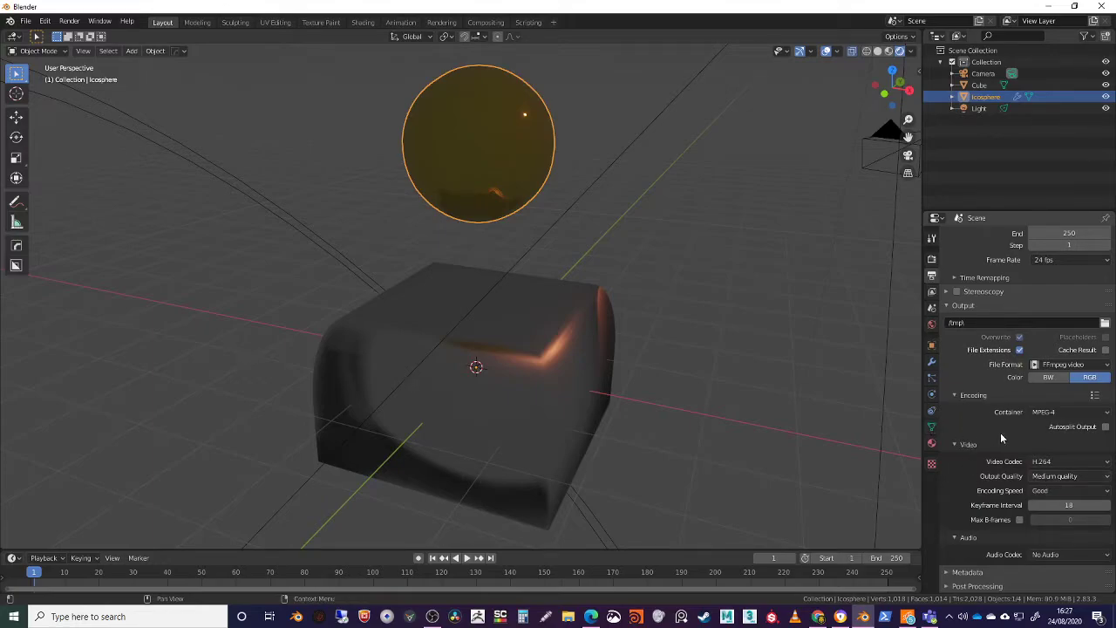
Open the View Layer properties and bring up the list of the scene's view layers
middle_click_drag(748, 399, 692, 411)
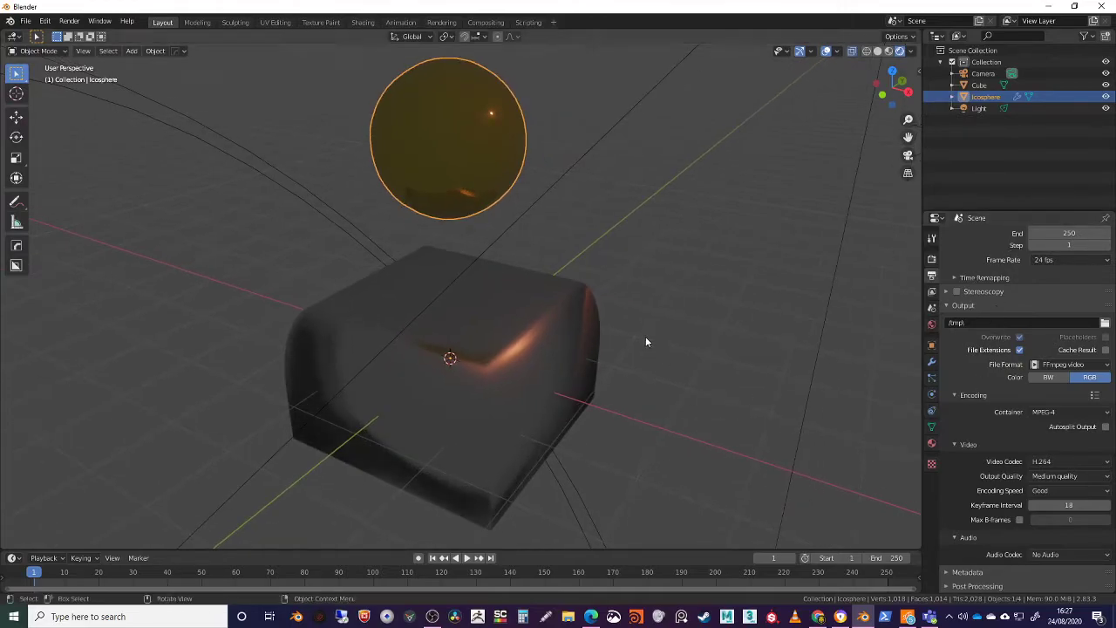
middle_click_drag(646, 336, 637, 375)
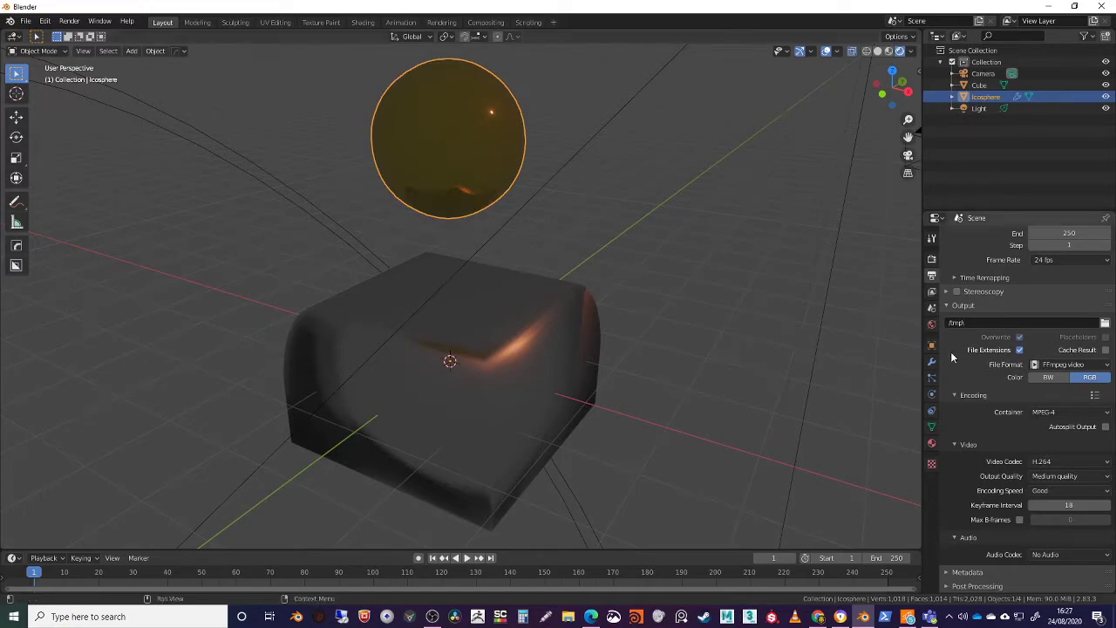
left_click(931, 293)
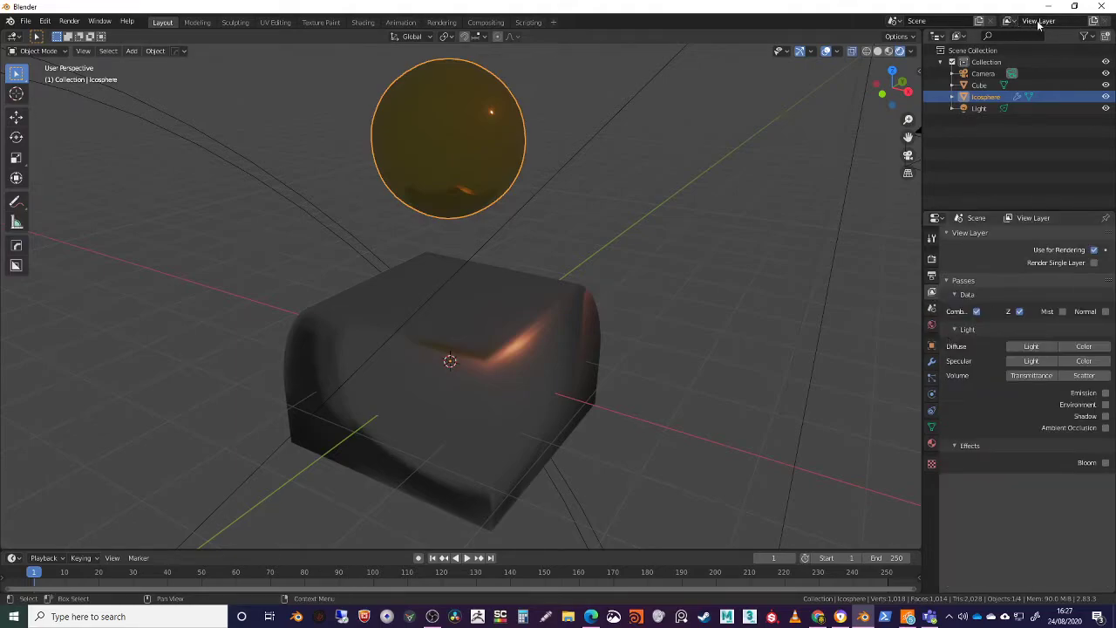
left_click(1010, 21)
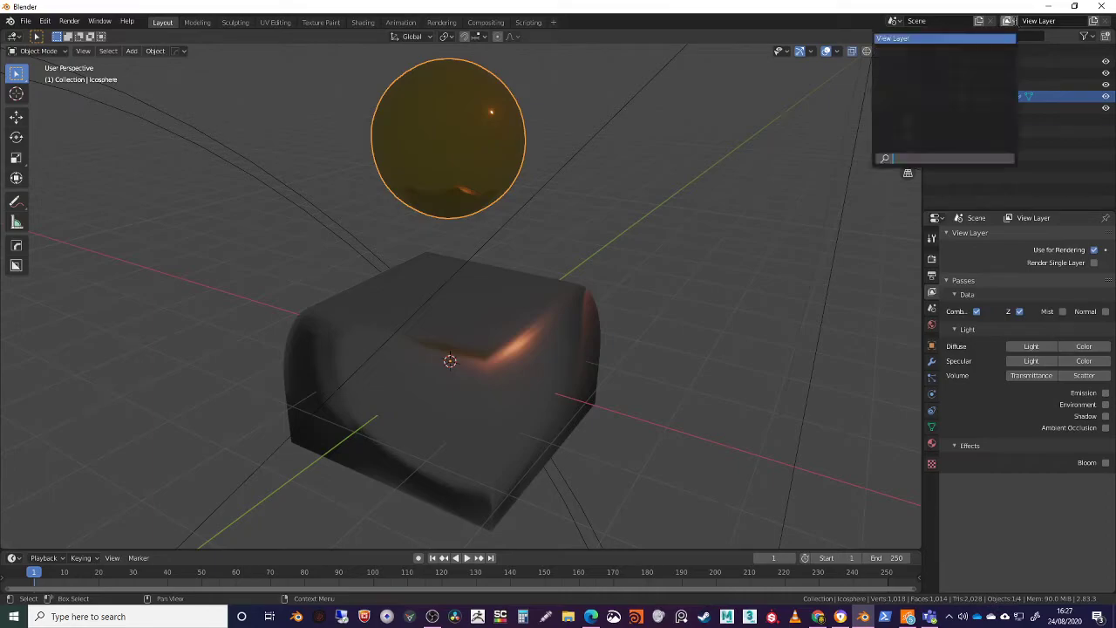
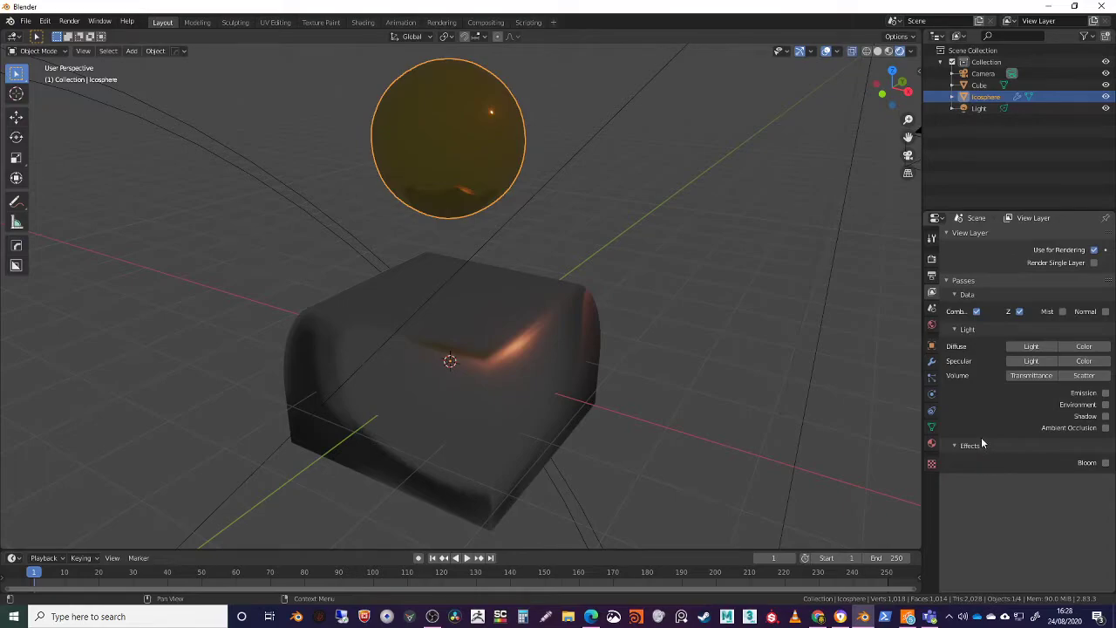
Look over the Scene properties and set the World background colour to black
left_click(931, 309)
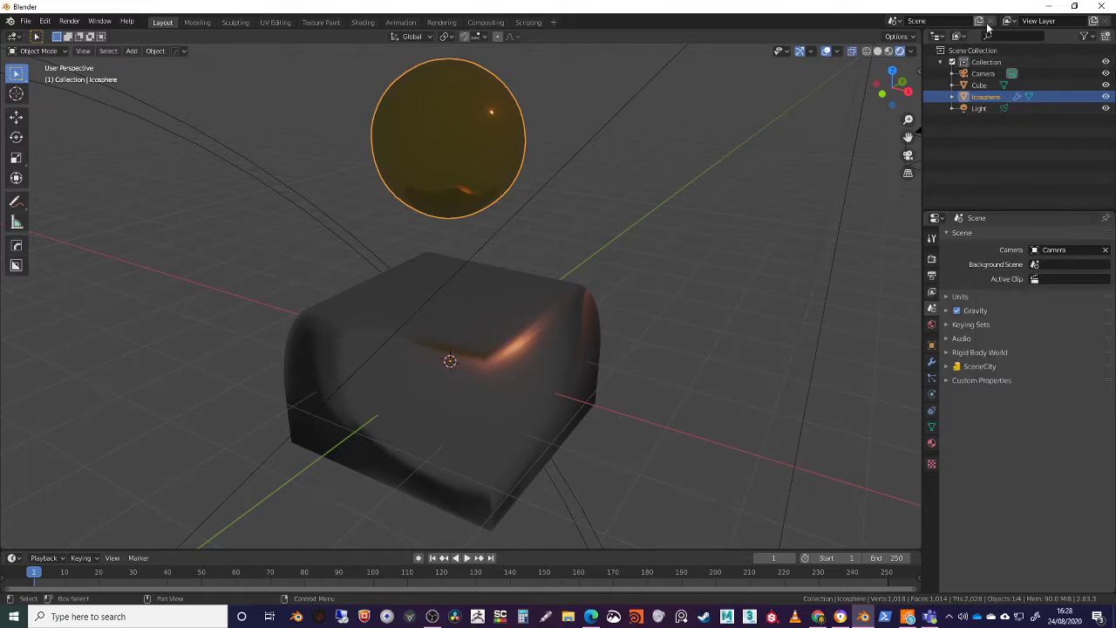
left_click(895, 21)
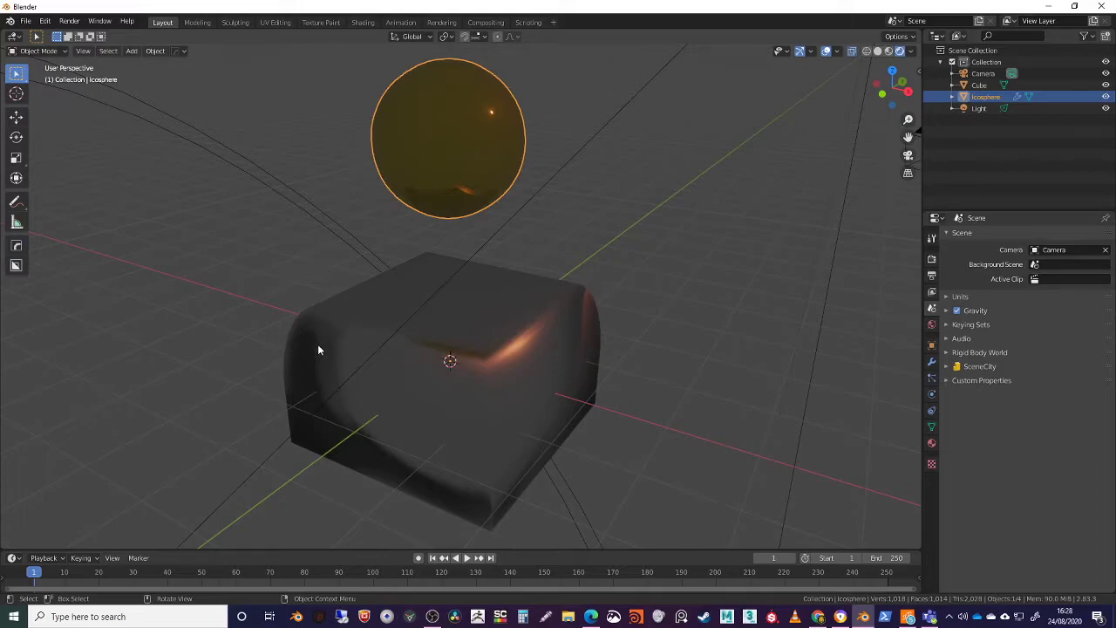
left_click(931, 325)
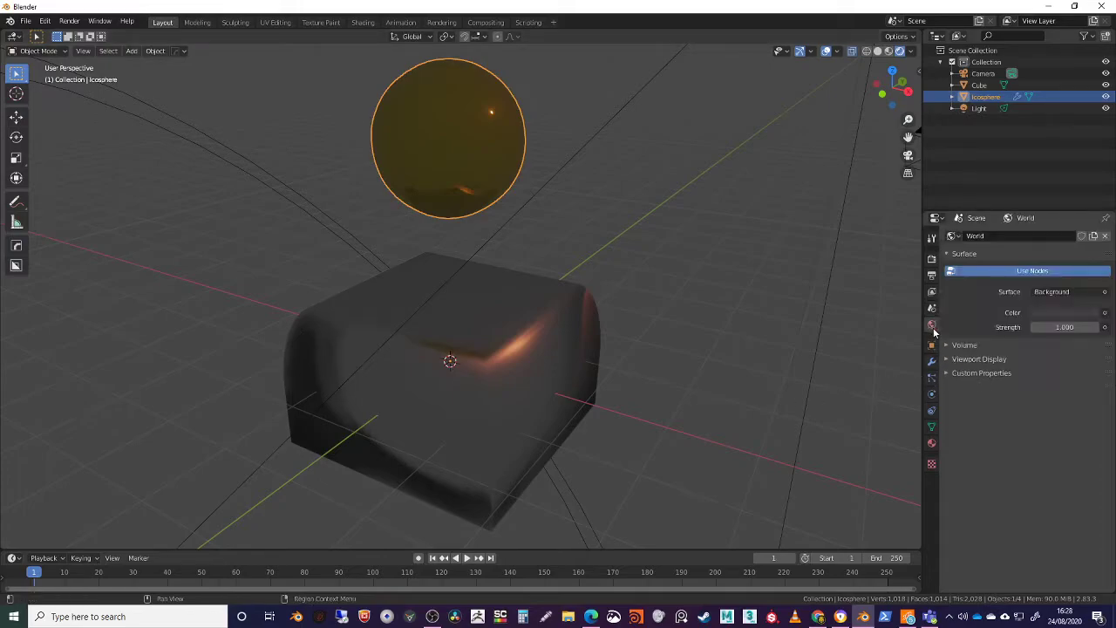
left_click(1051, 311)
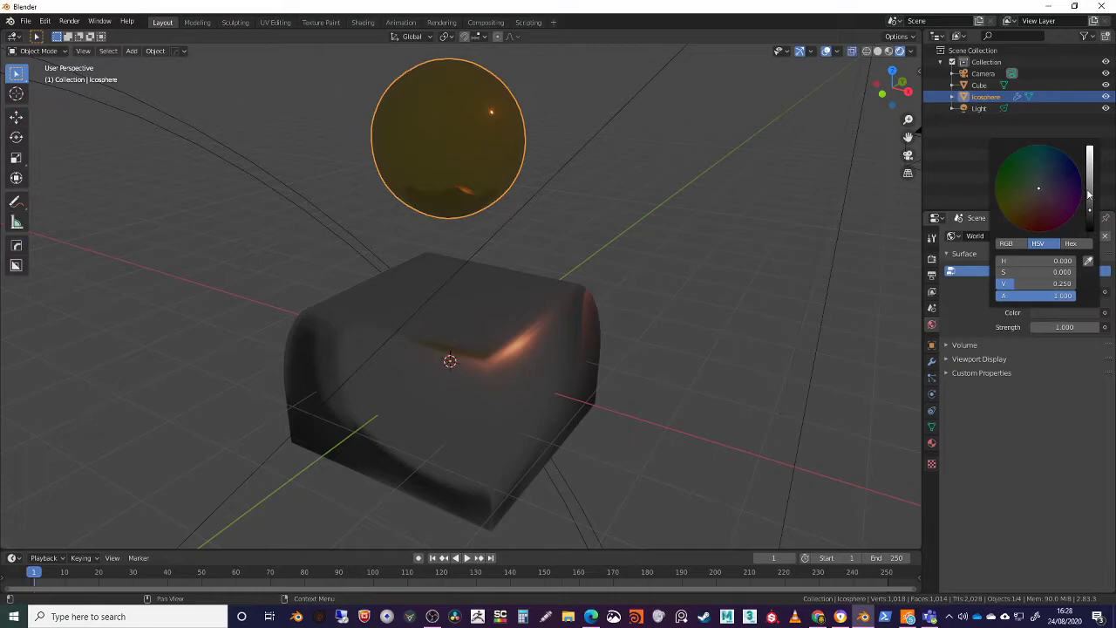
left_click_drag(1086, 190, 1088, 213)
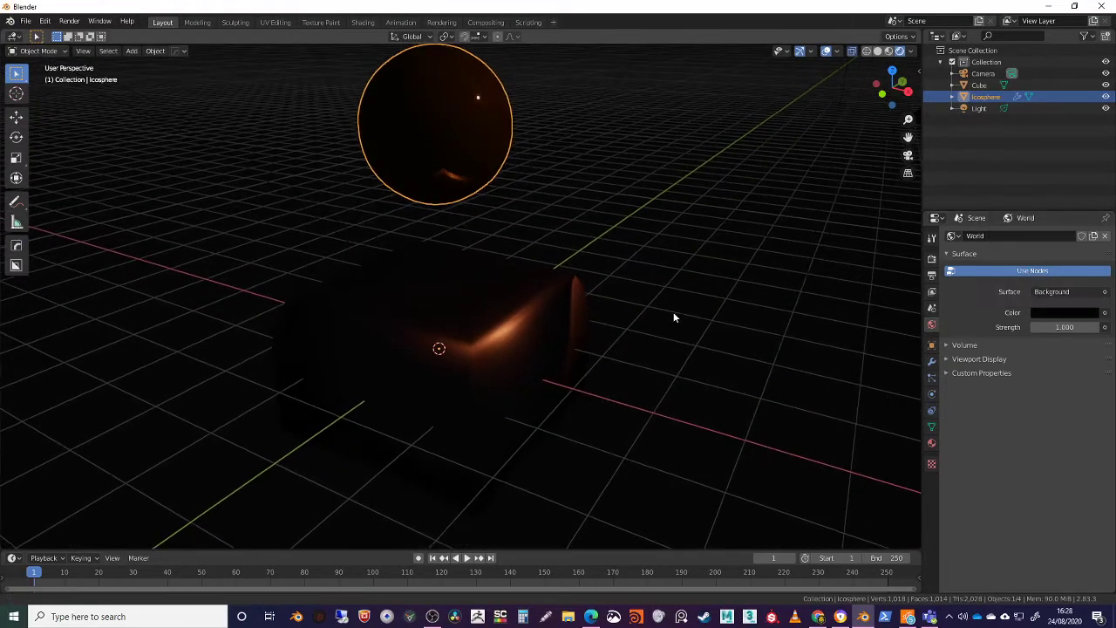
middle_click_drag(673, 317, 511, 199)
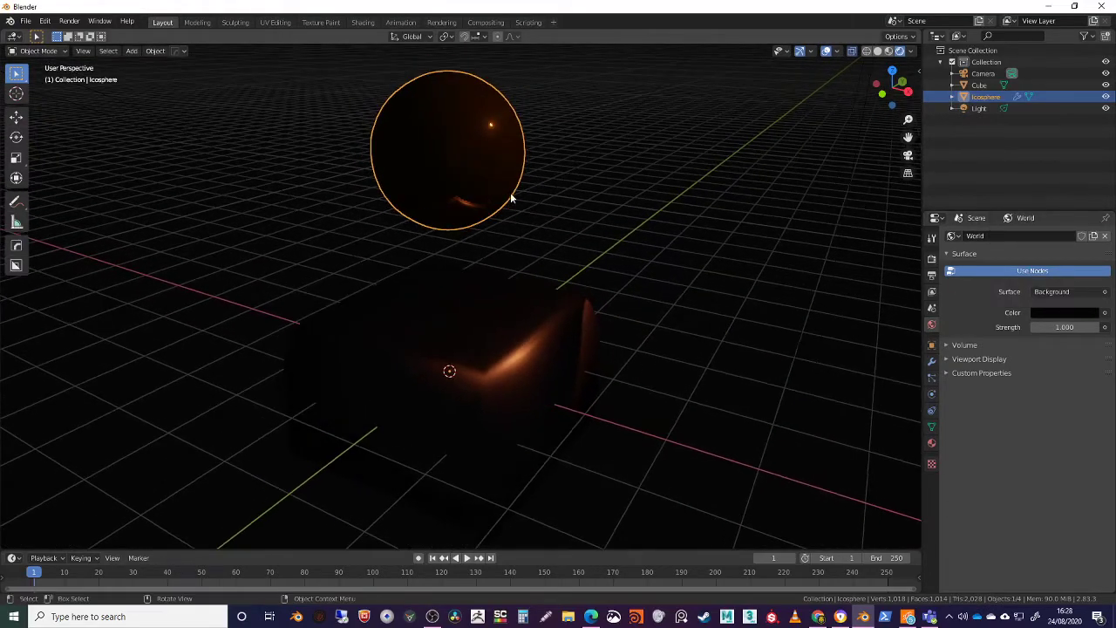
Brighten the emission colour of the icosphere's Principled BSDF material to a light grey, checking the glow around it
left_click(931, 442)
left_click(1049, 558)
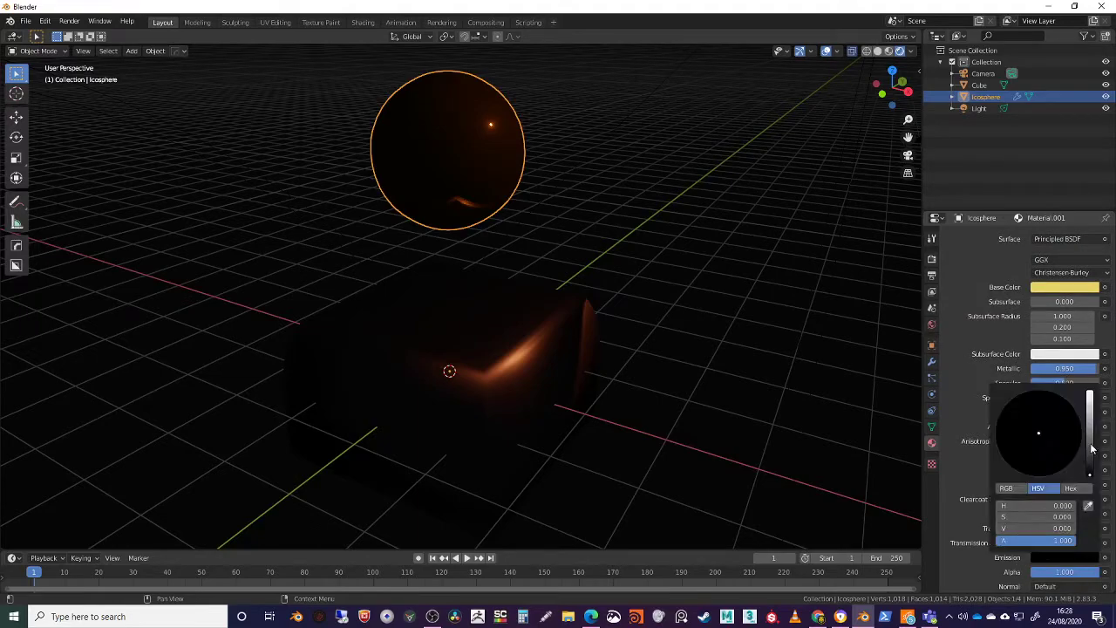
left_click_drag(1089, 474, 1089, 405)
middle_click_drag(562, 431, 589, 350)
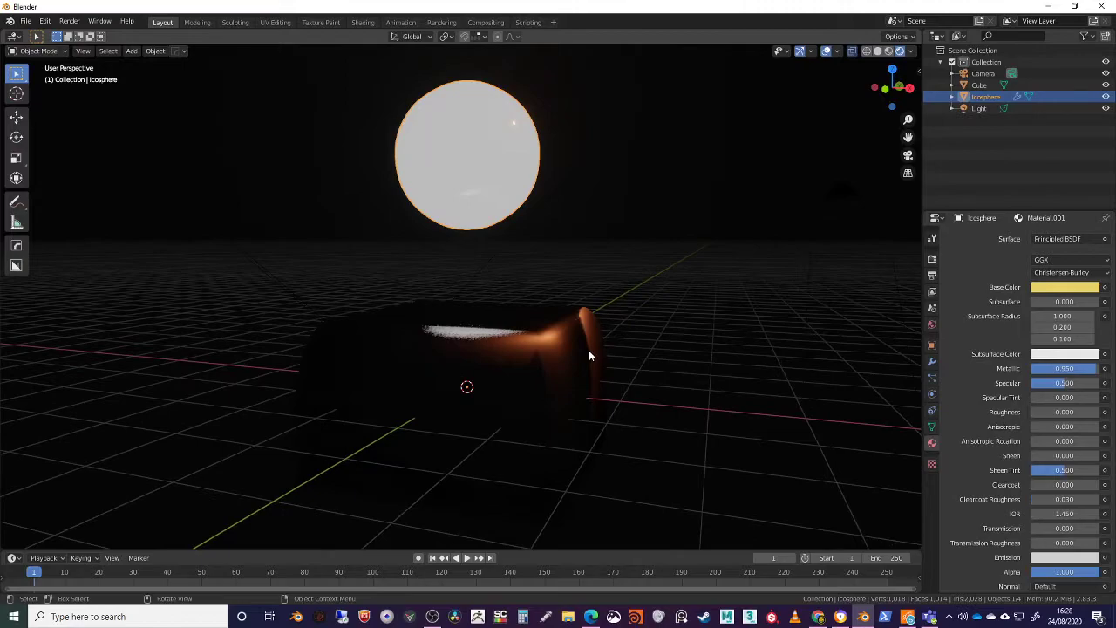
Change the icosphere material's surface to Emission with a strength of 25 and hide the viewport overlays
scroll(1046, 375, "up", 5)
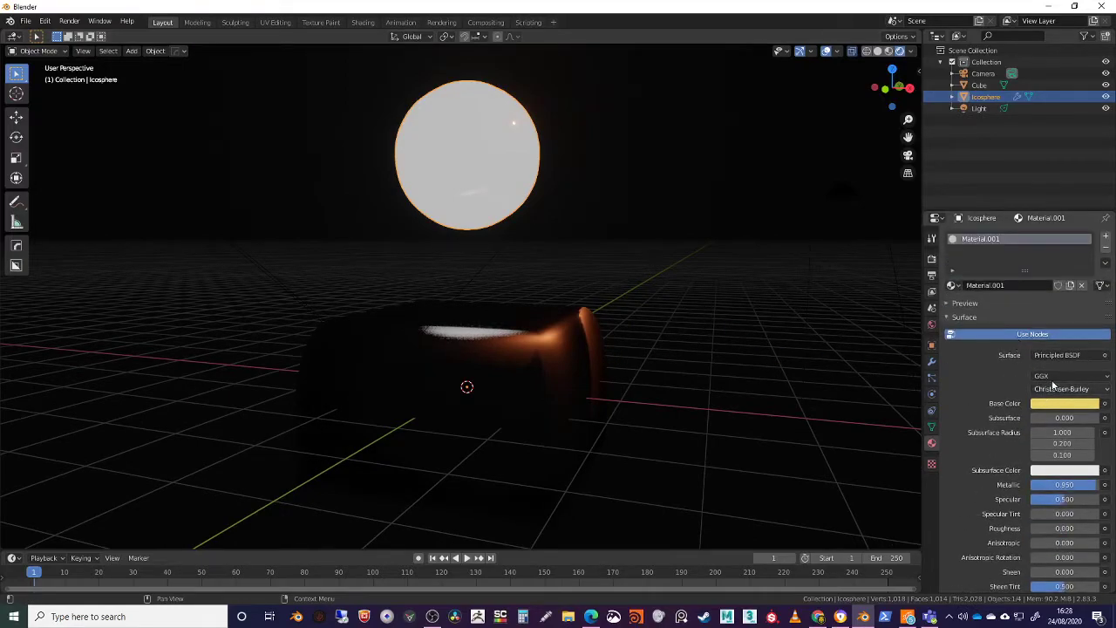
left_click(1055, 355)
left_click(963, 124)
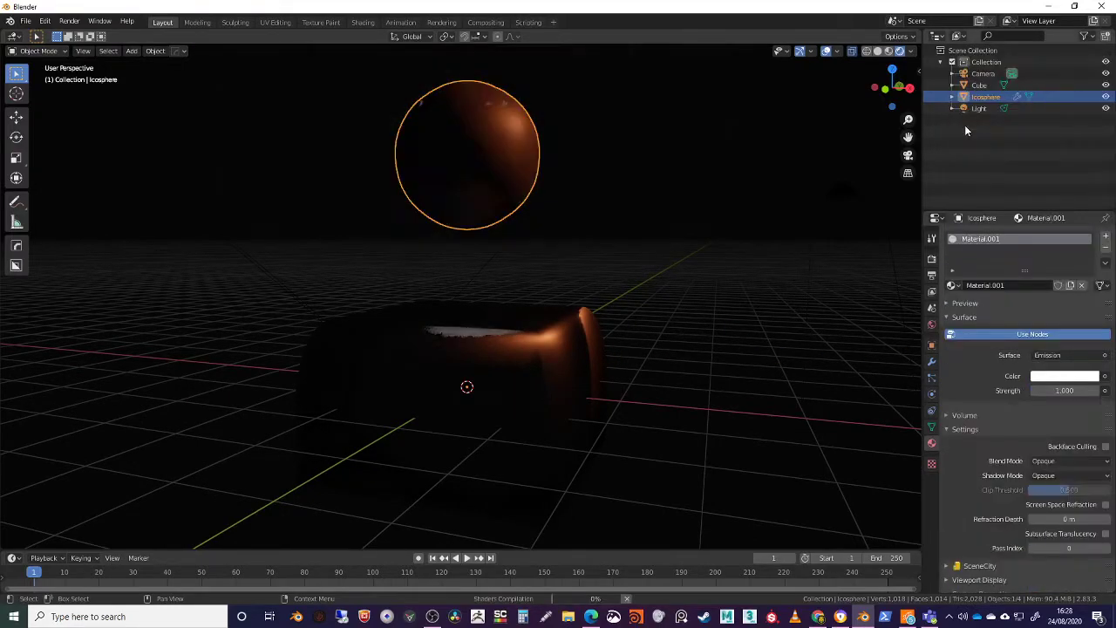
left_click(1062, 391)
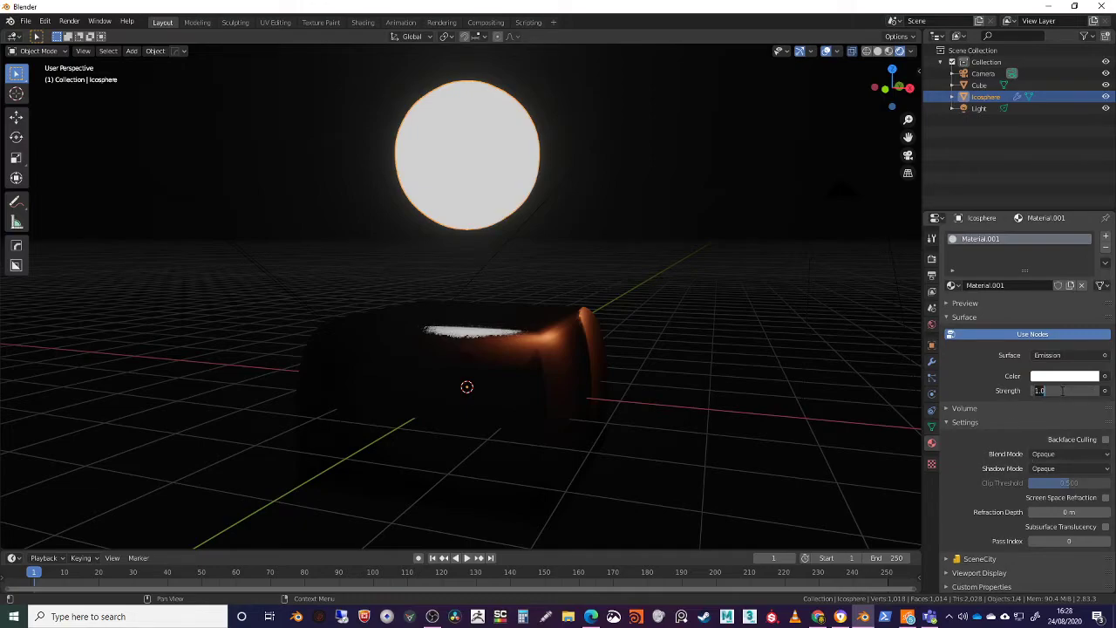
type("25")
key("Return")
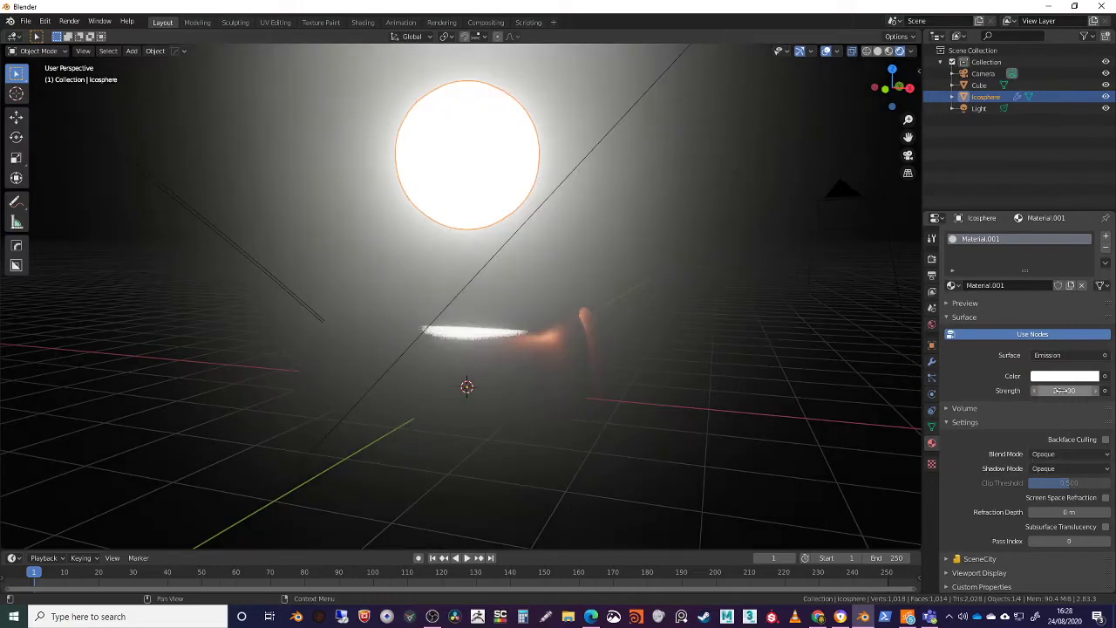
middle_click_drag(560, 266, 615, 345)
left_click(826, 50)
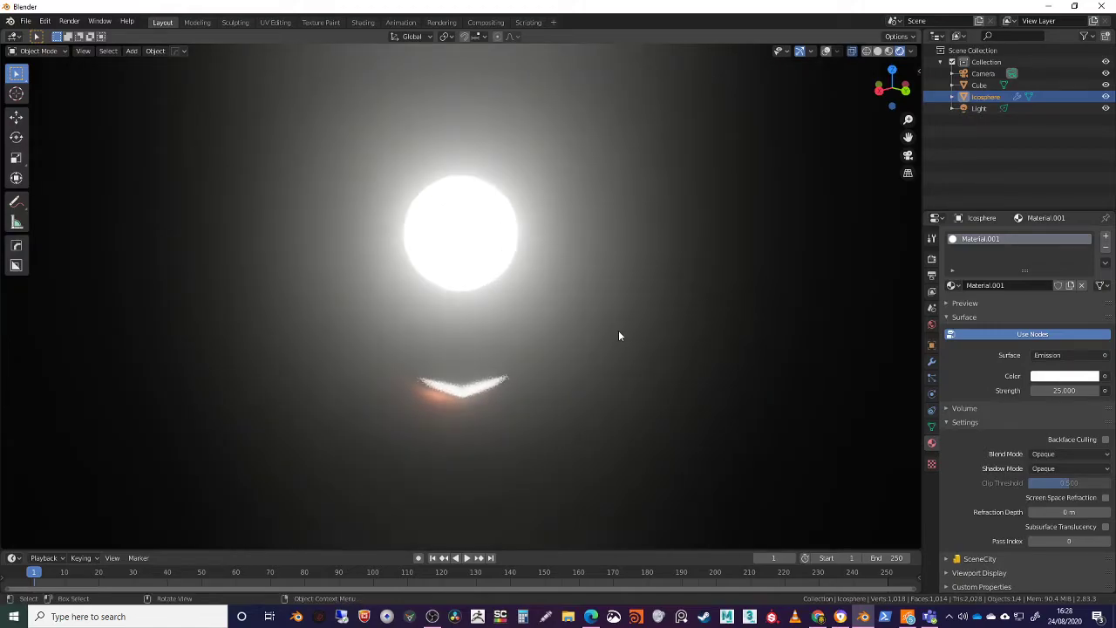
Tint the icosphere's emission colour warm yellow and set the material's shadow mode to Alpha Clip
left_click(1064, 376)
left_click_drag(1042, 255, 1020, 267)
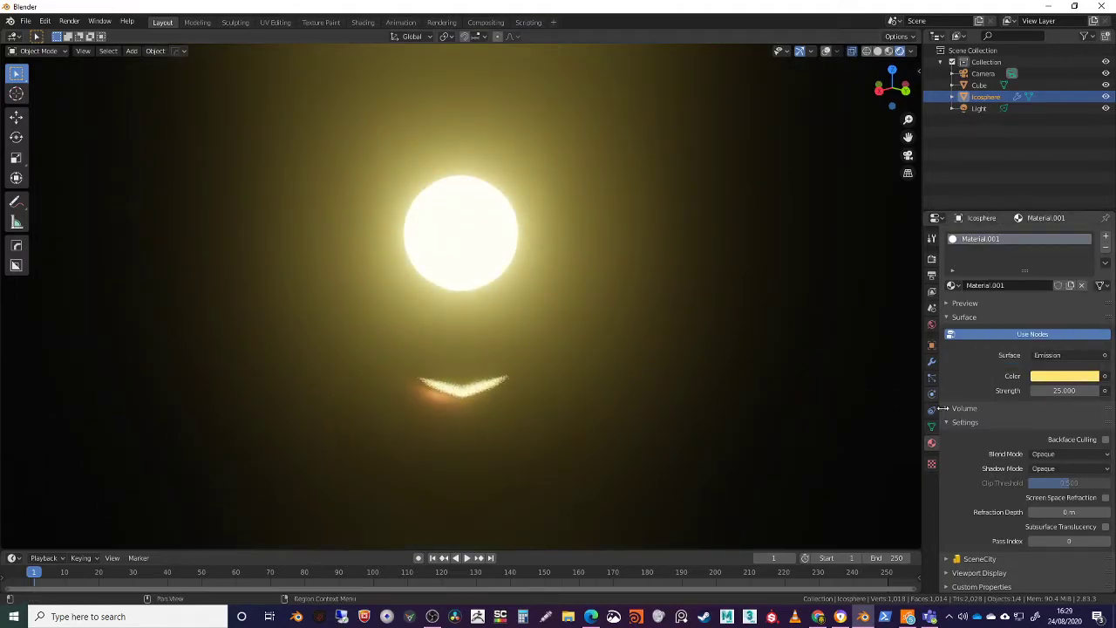
left_click(1055, 469)
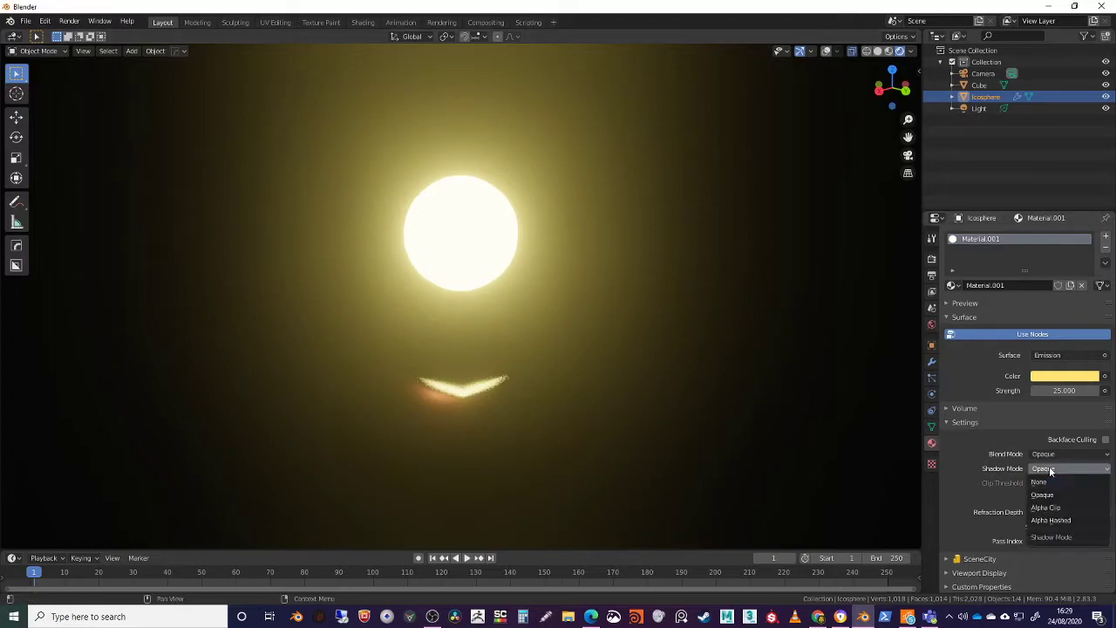
left_click(1049, 505)
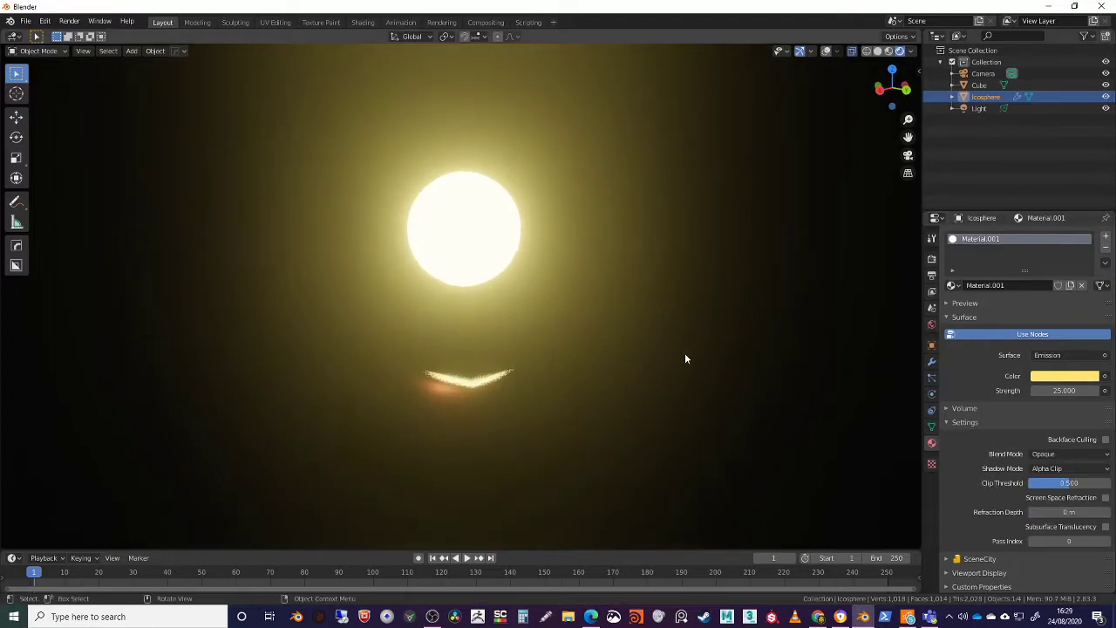
Open the Object properties and select the cube and the icosphere alternately to compare their transform values
left_click(932, 346)
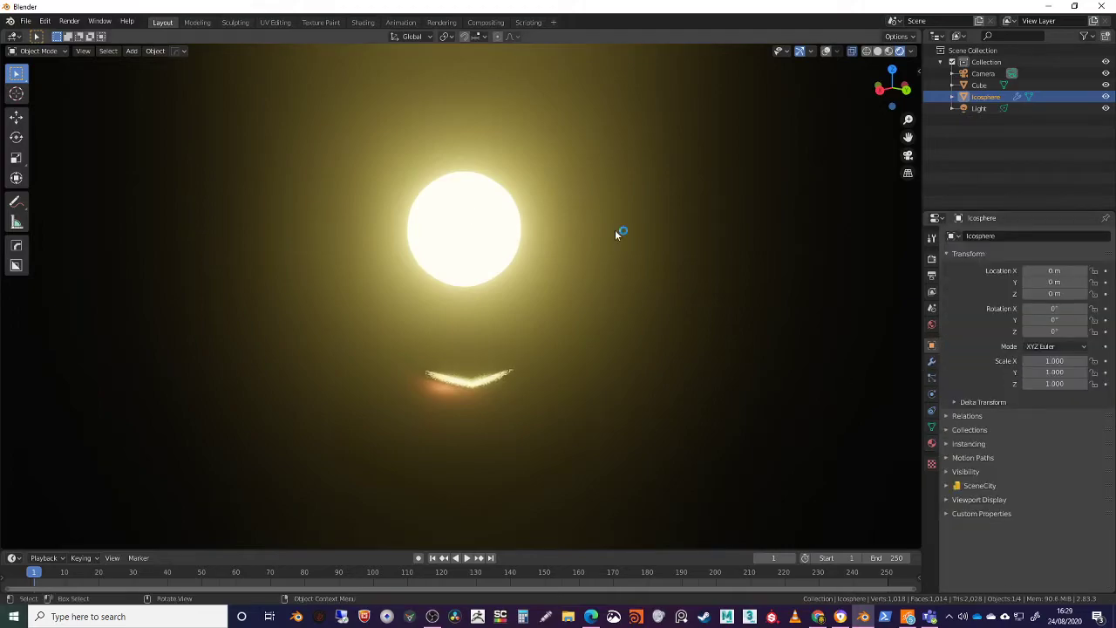
left_click(475, 382)
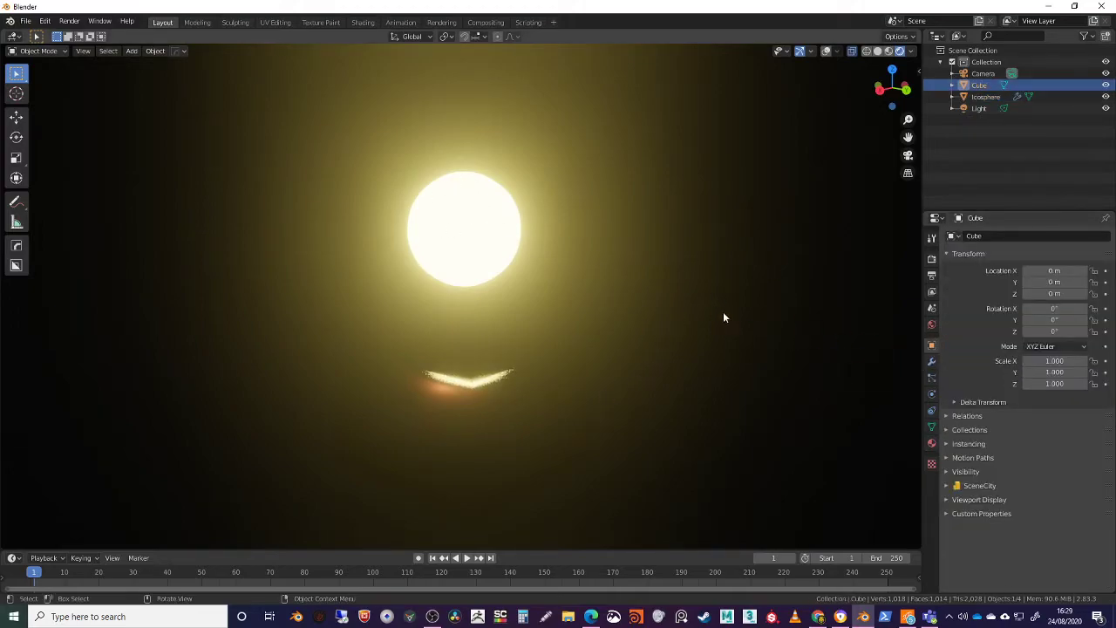
left_click(448, 253)
left_click(446, 412)
left_click(442, 242)
left_click(492, 420)
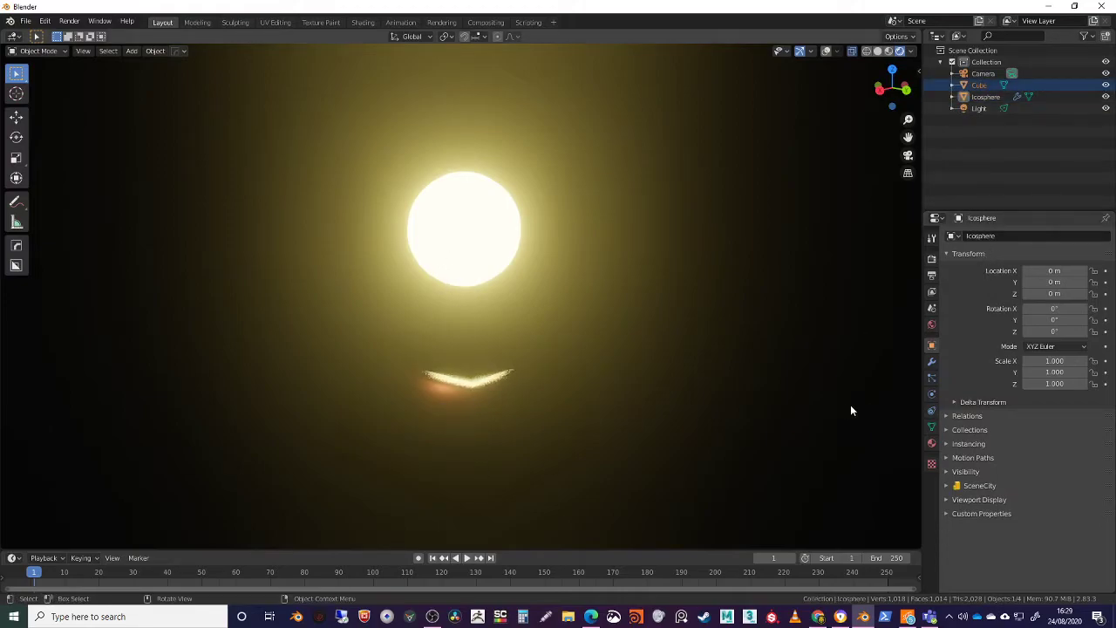
Examine the icosphere's existing Subdivision modifier and browse the modifiers that can be added to it
left_click(932, 363)
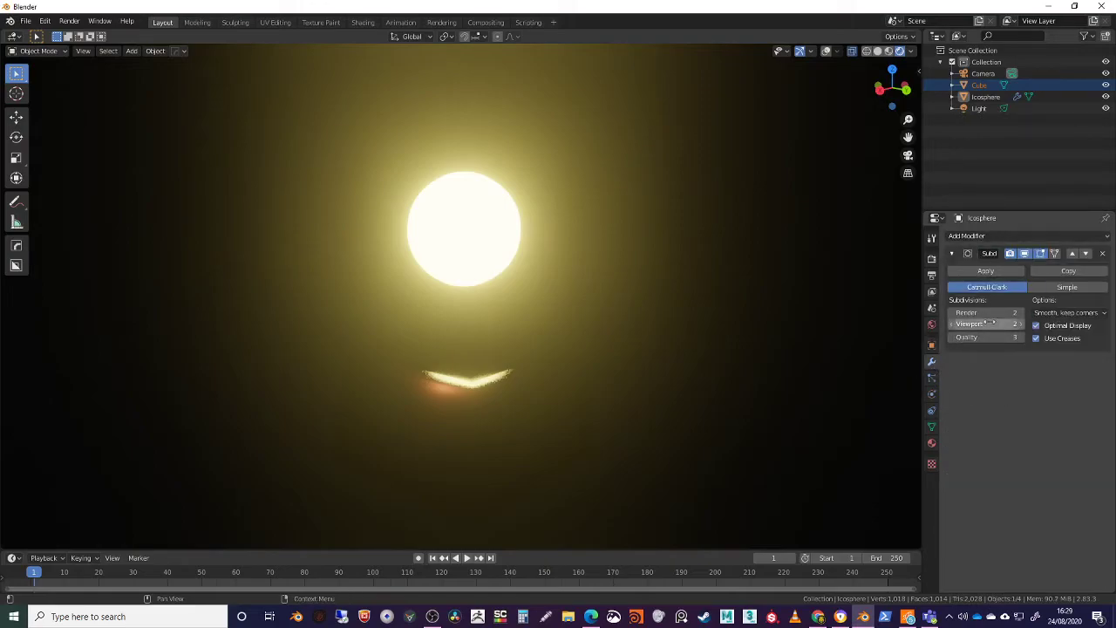
left_click(488, 226)
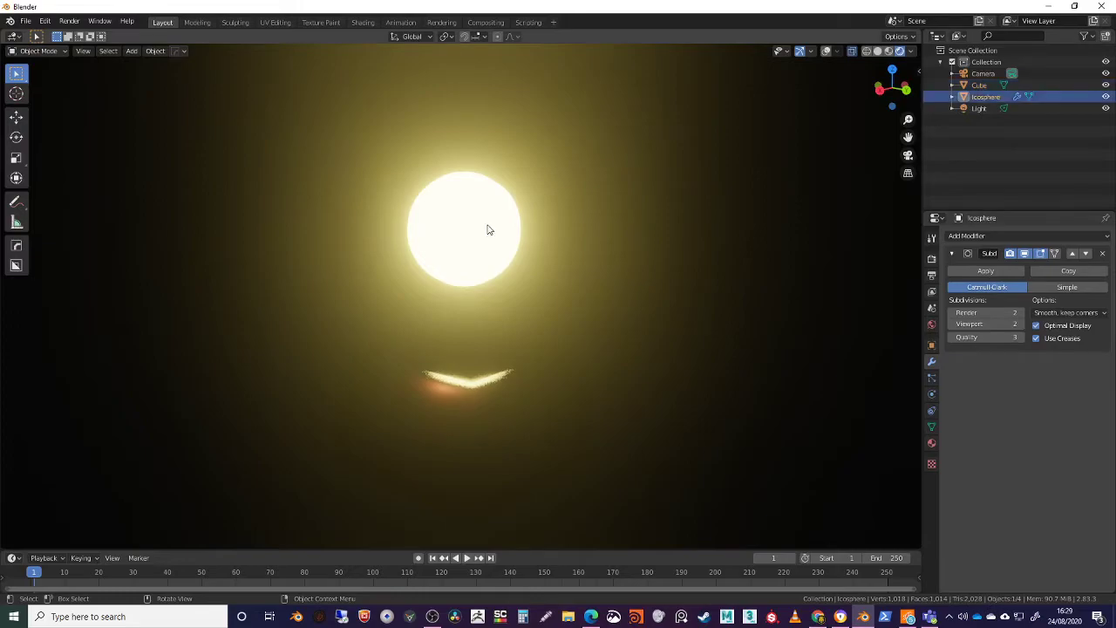
left_click(987, 236)
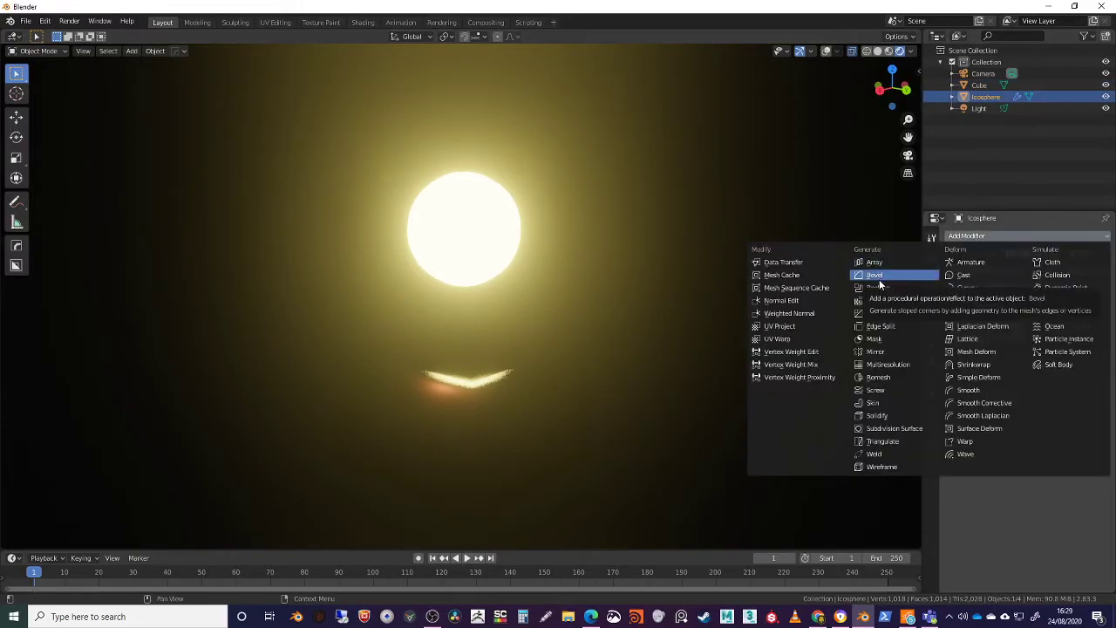
left_click(894, 428)
Duplicate the glowing icosphere and place the copy beside it, offset about -1.41 m in X and 1.83 m in Y
middle_click_drag(493, 383, 502, 251)
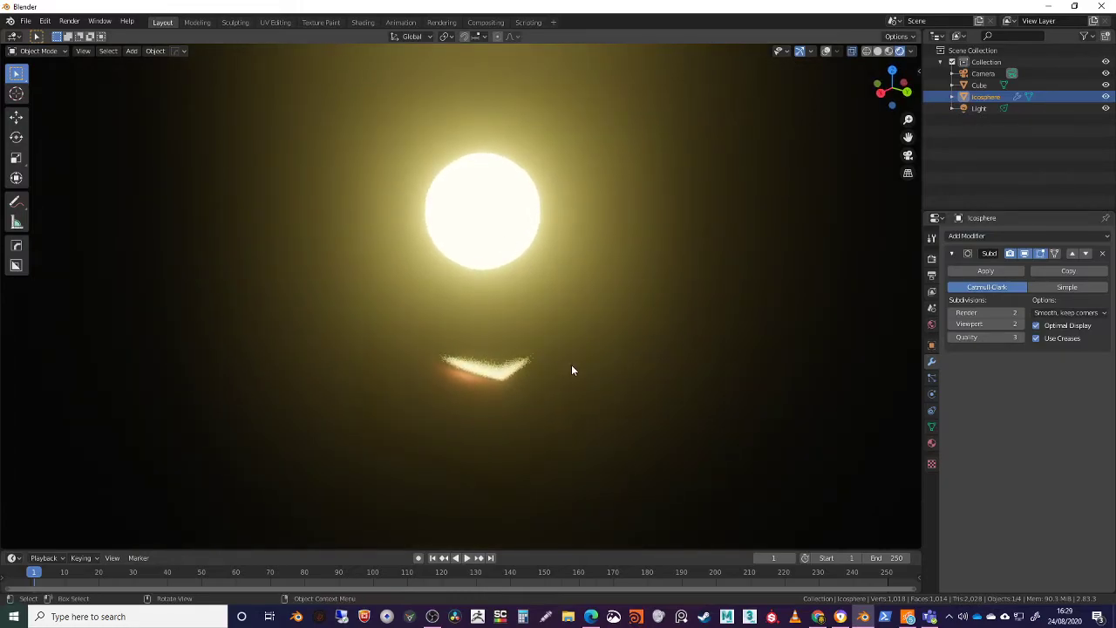
key("shift+s")
left_click(501, 220)
key("shift+d")
left_click(632, 222)
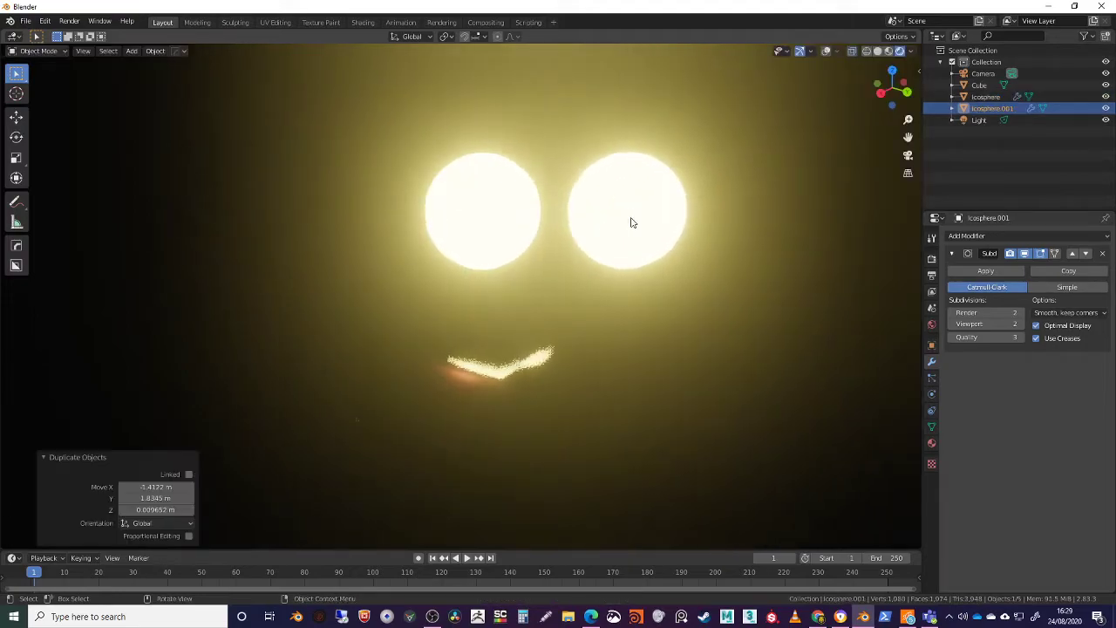
Switch the viewport to Material Preview, activate the Move tool and set the duplicated icosphere's origin to its centre of mass (volume)
mouse_move(657, 351)
middle_mouse_down()
mouse_move(663, 367)
mouse_move(666, 341)
middle_mouse_up()
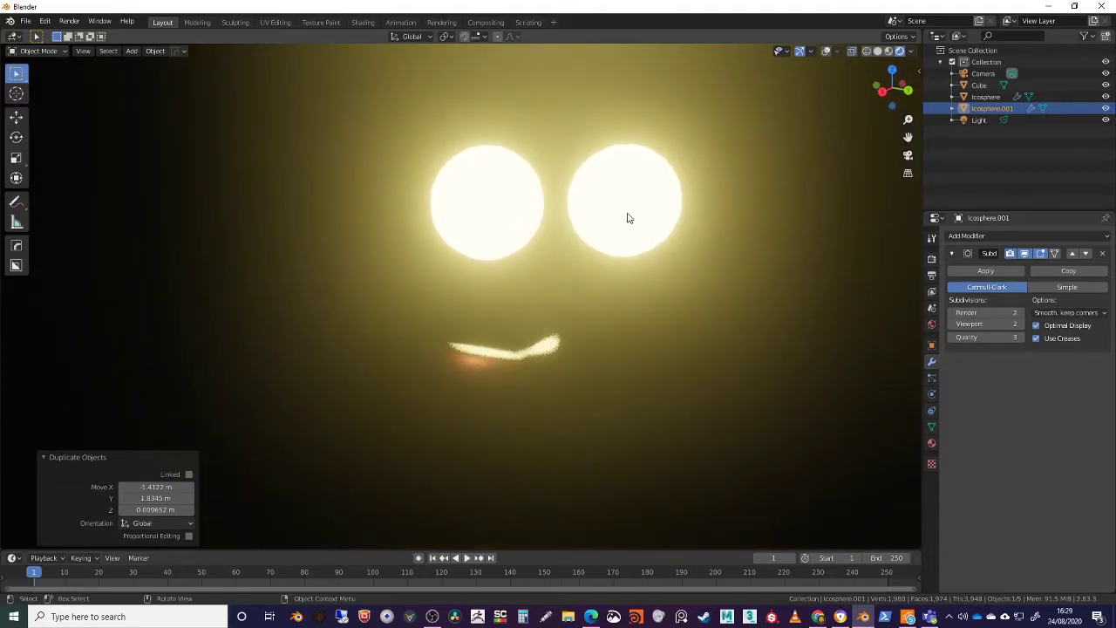
left_click(889, 49)
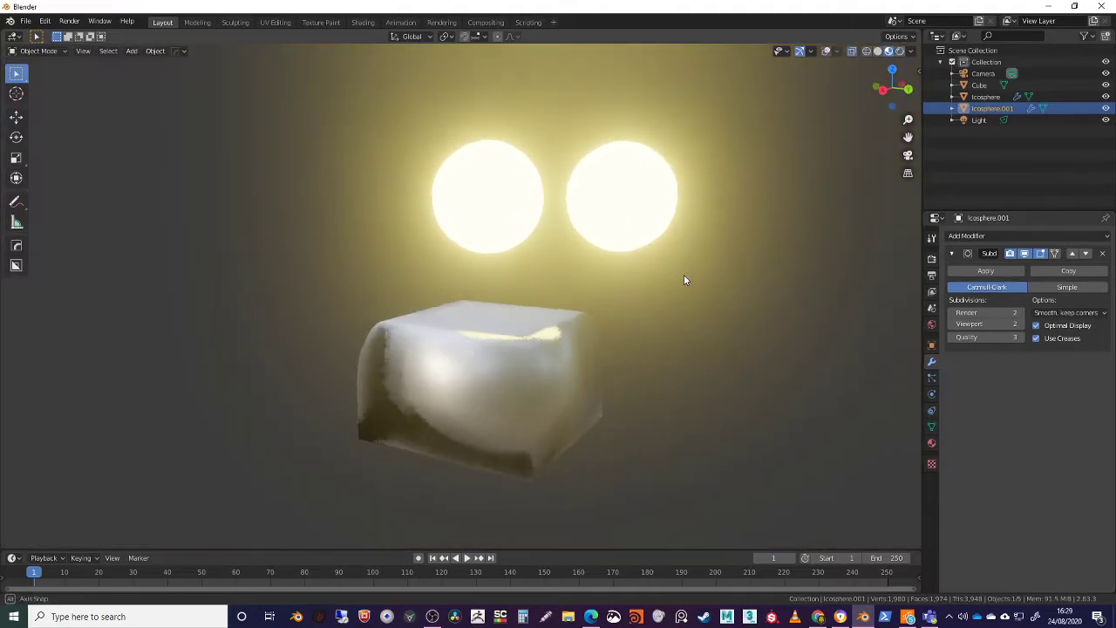
middle_click_drag(683, 276, 679, 269)
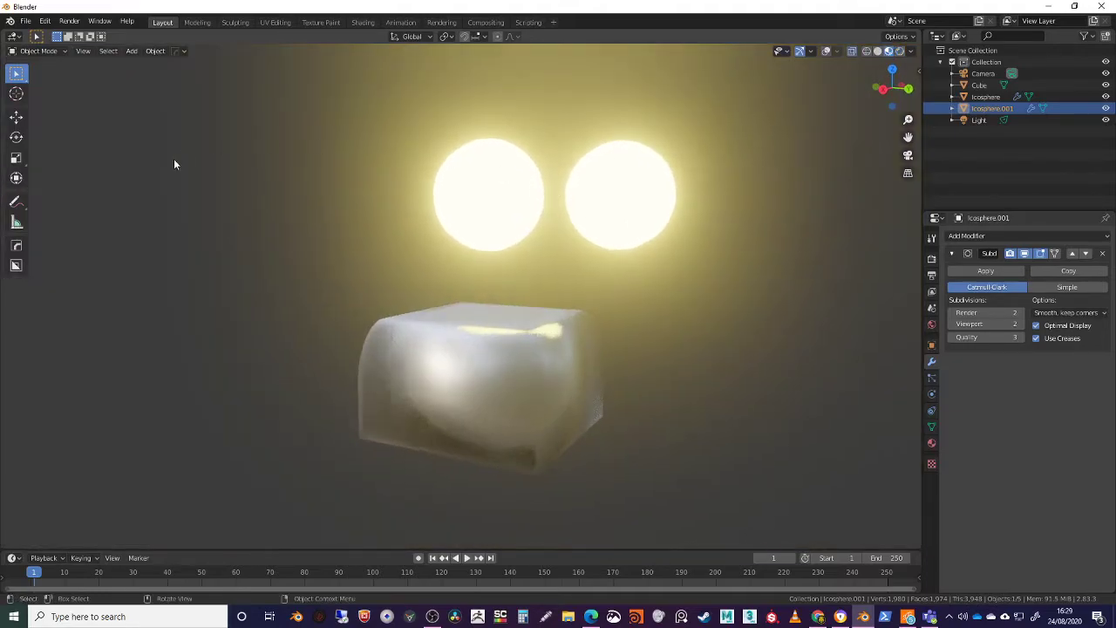
left_click(18, 118)
middle_click_drag(636, 215, 603, 239)
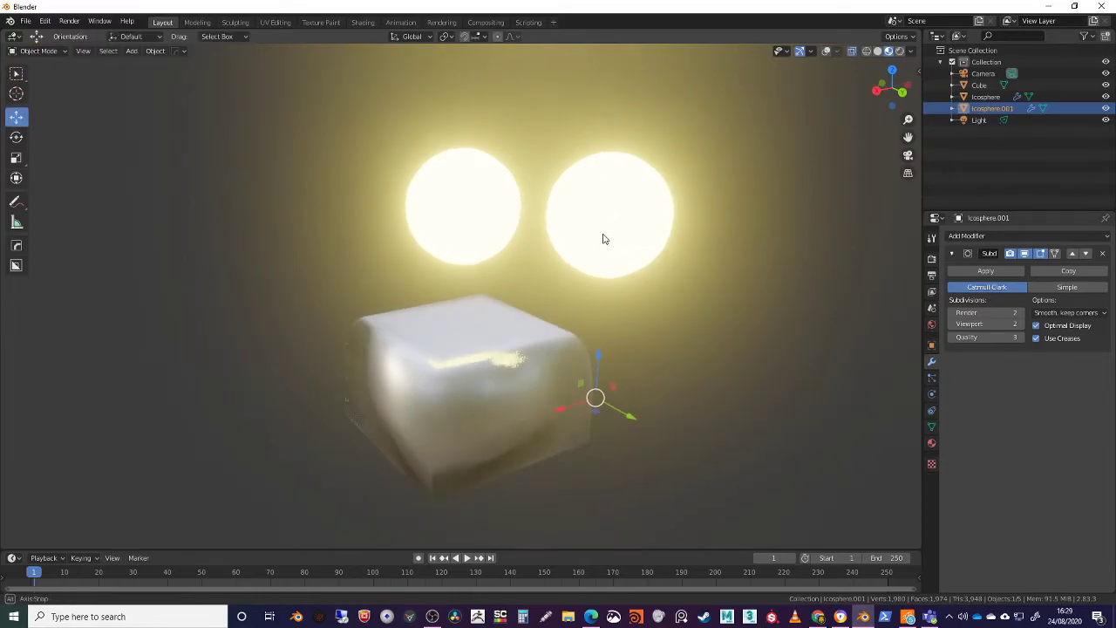
left_click(155, 50)
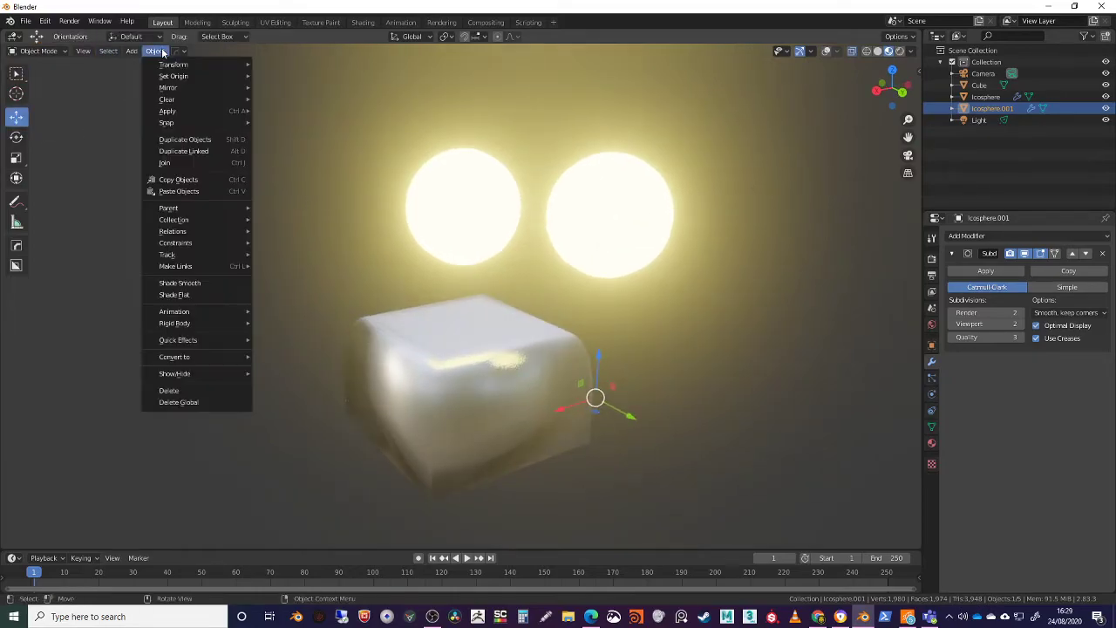
mouse_move(173, 75)
left_click(303, 130)
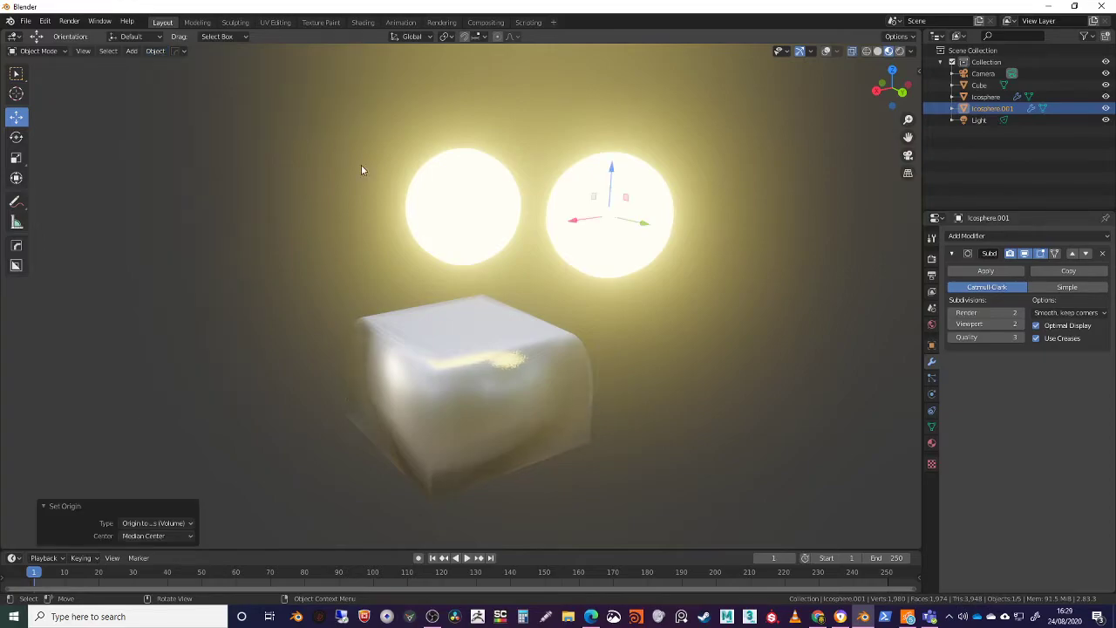
Move the duplicated icosphere down and across until it overlaps a corner of the cube
left_click_drag(614, 177, 608, 323)
left_click_drag(648, 386, 598, 406)
middle_click_drag(598, 406, 482, 430)
left_click_drag(431, 370, 412, 366)
middle_click_drag(412, 366, 503, 371)
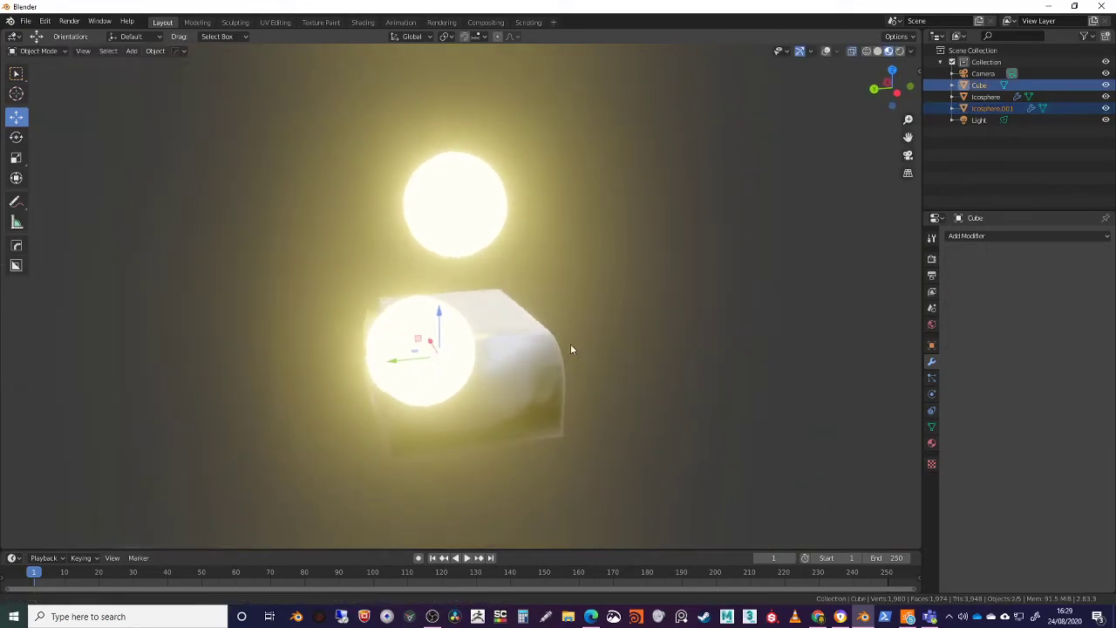
Add a Boolean modifier to the duplicated icosphere, using the Difference operation with the cube as its object
left_click(978, 238)
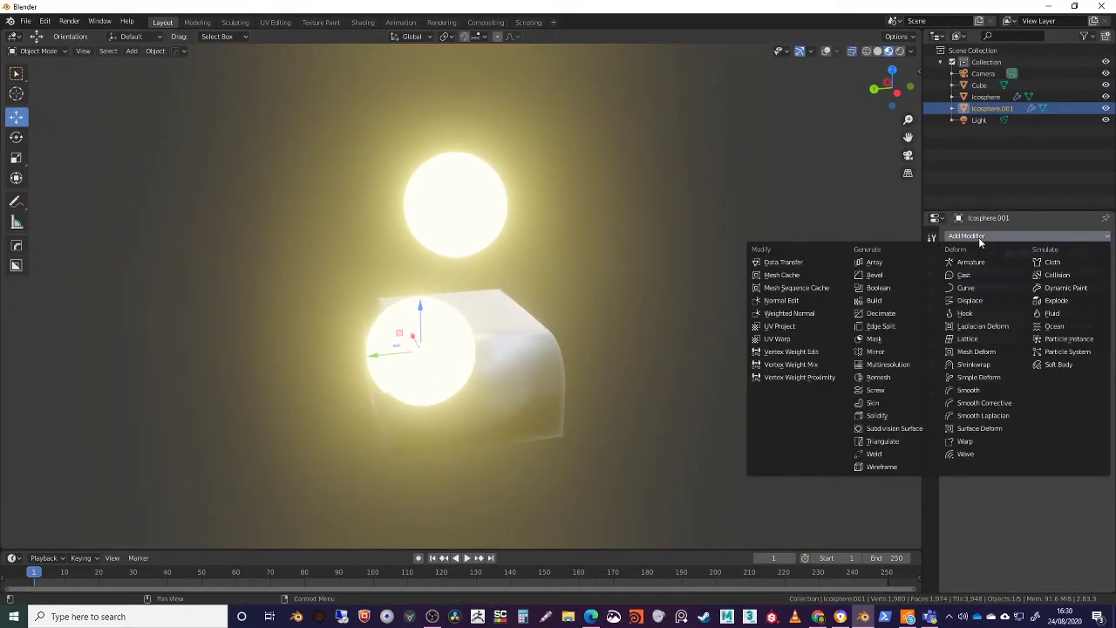
left_click(878, 288)
middle_click_drag(663, 383, 849, 401)
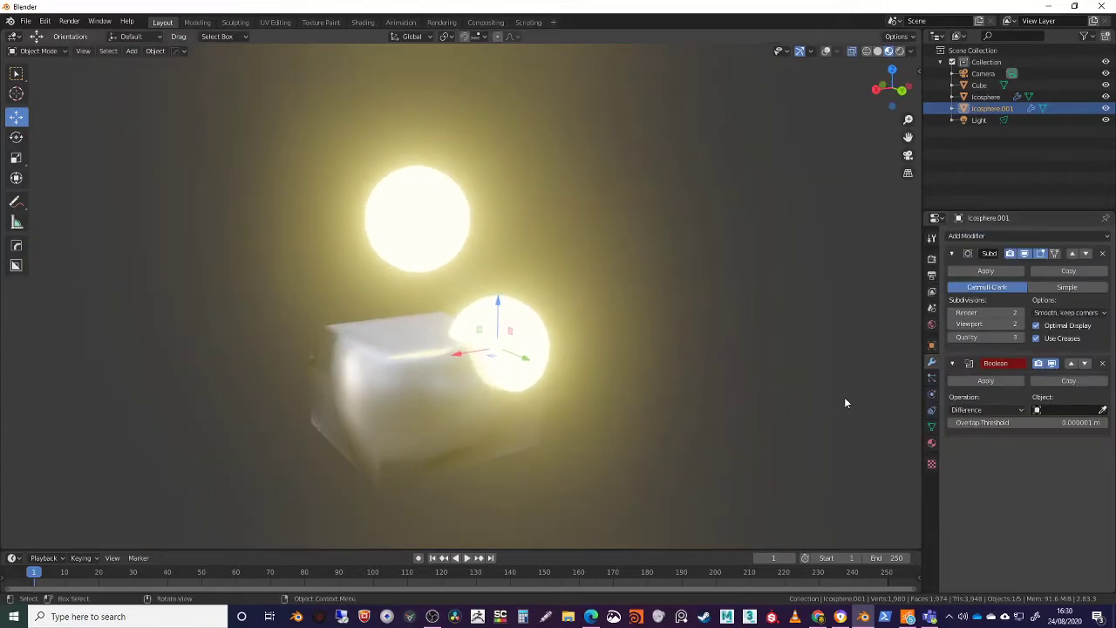
left_click(1042, 409)
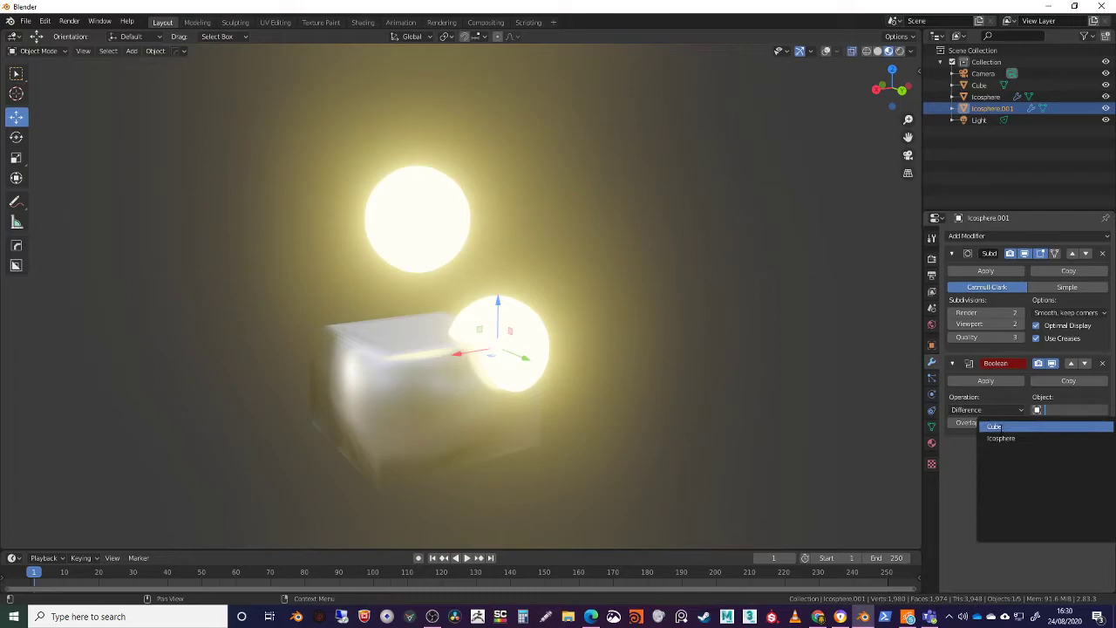
left_click(995, 426)
middle_click_drag(645, 397, 655, 401)
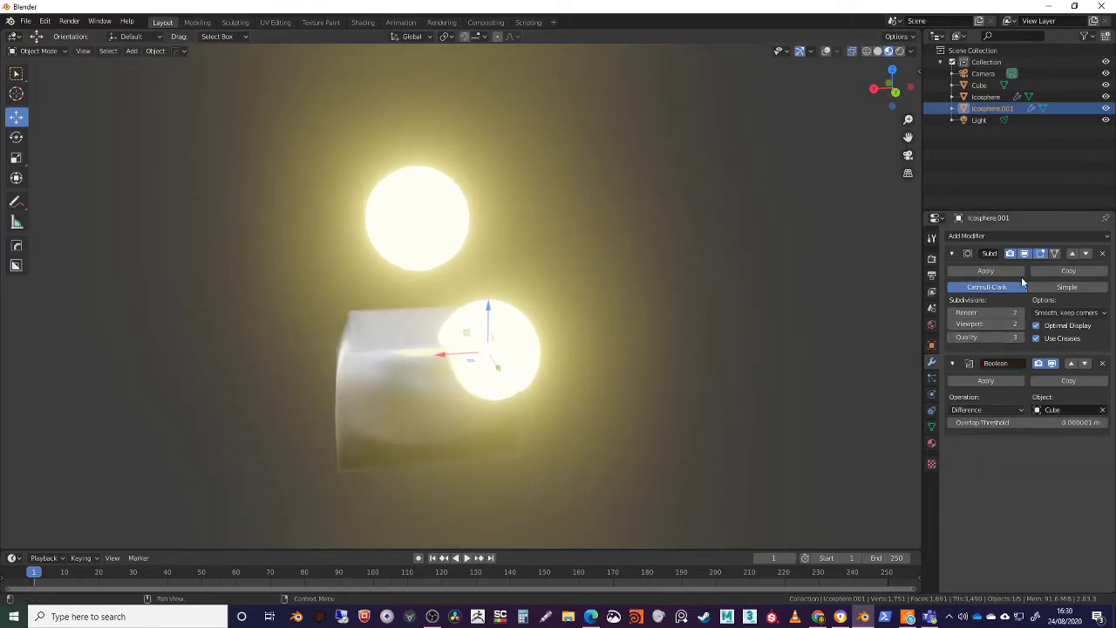
Change the duplicated icosphere's Boolean operation to Intersect and inspect the intersection with the cube
left_click(993, 409)
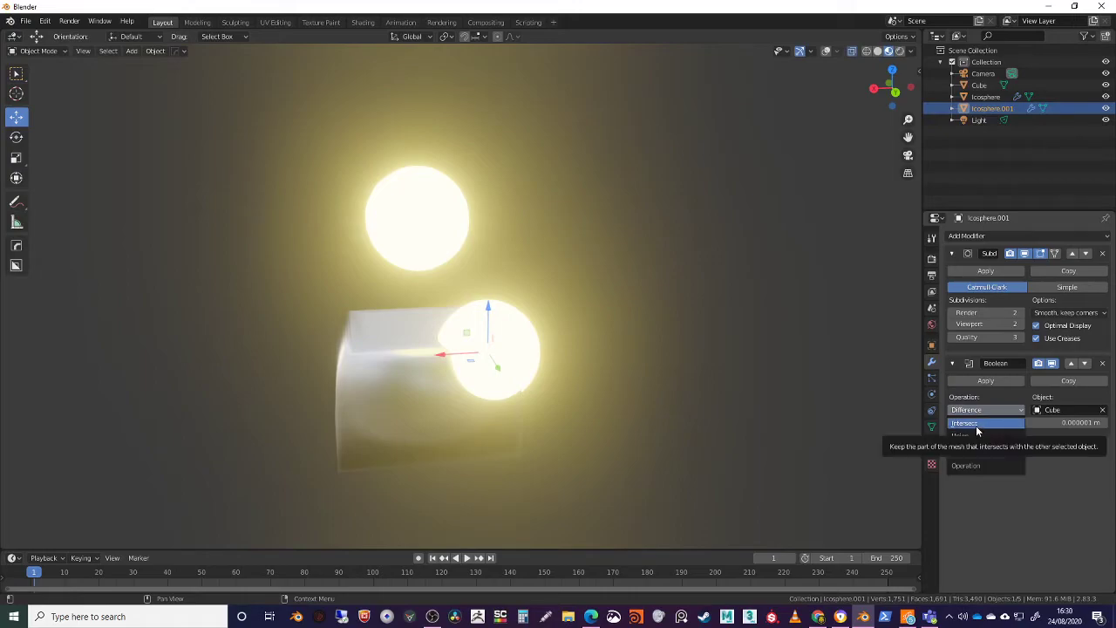
left_click(976, 424)
middle_click_drag(680, 390, 570, 354)
scroll(593, 375, "up", 3)
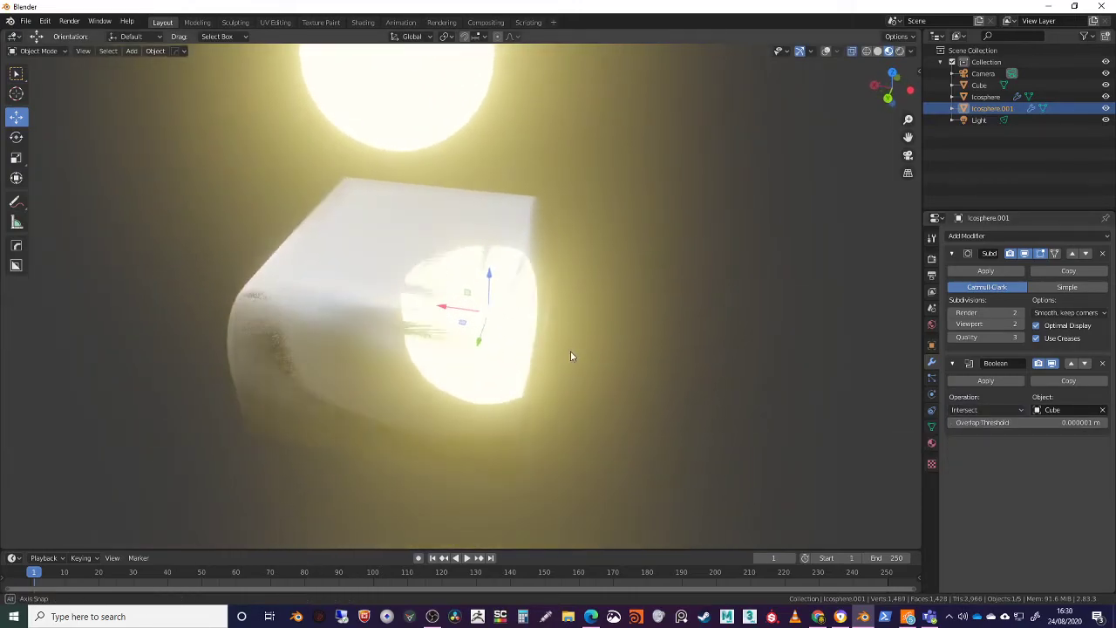
left_click(670, 356)
mouse_move(671, 356)
middle_mouse_down()
mouse_move(605, 356)
mouse_move(555, 316)
mouse_move(506, 311)
mouse_move(588, 354)
mouse_move(629, 327)
mouse_move(687, 343)
middle_mouse_up()
left_click(652, 321)
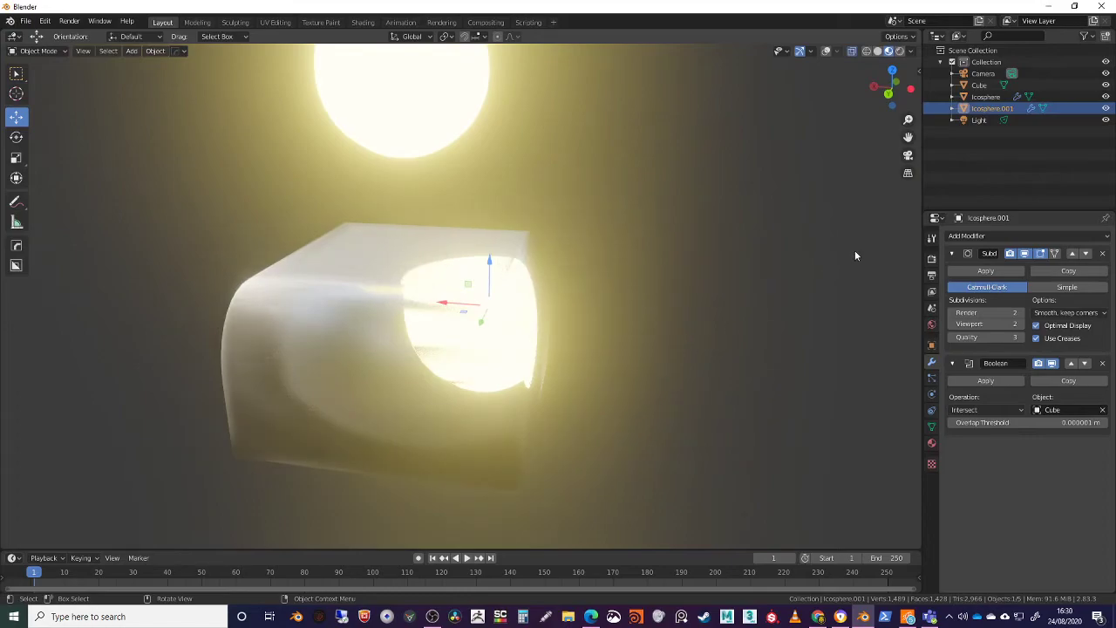
Hide the cube and switch the viewport to Solid shading to inspect the intersected icosphere on its own
left_click(1106, 108)
left_click(1106, 108)
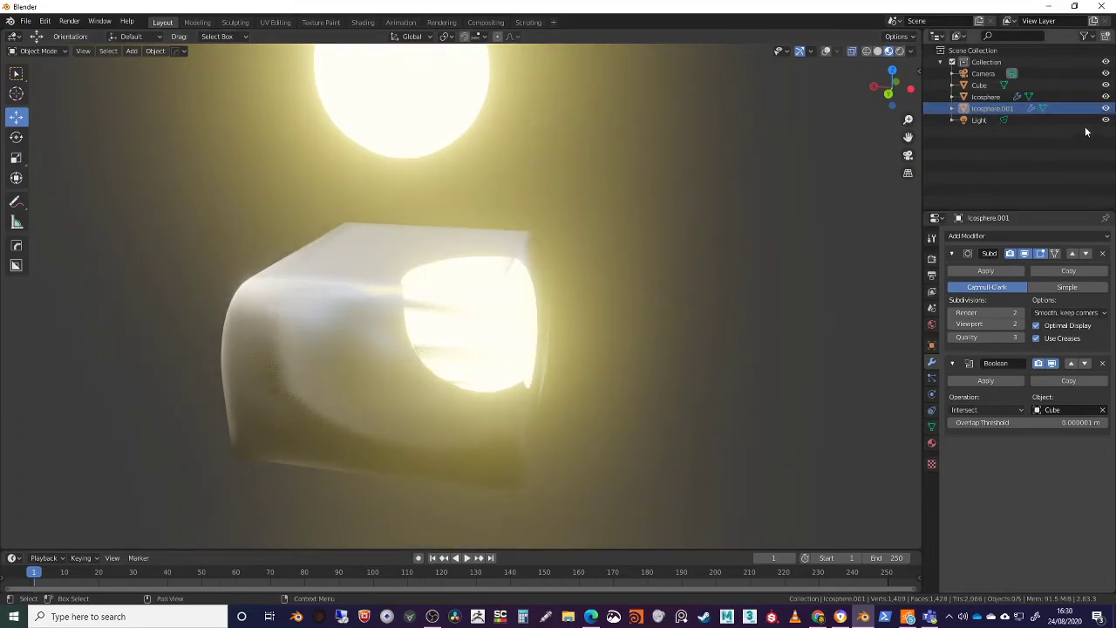
left_click(1105, 85)
middle_click_drag(662, 237, 532, 301)
left_click(877, 50)
mouse_move(601, 290)
middle_mouse_down()
mouse_move(675, 350)
mouse_move(715, 243)
mouse_move(757, 247)
mouse_move(594, 326)
mouse_move(539, 284)
mouse_move(616, 301)
middle_mouse_up()
middle_click_drag(541, 312, 684, 317)
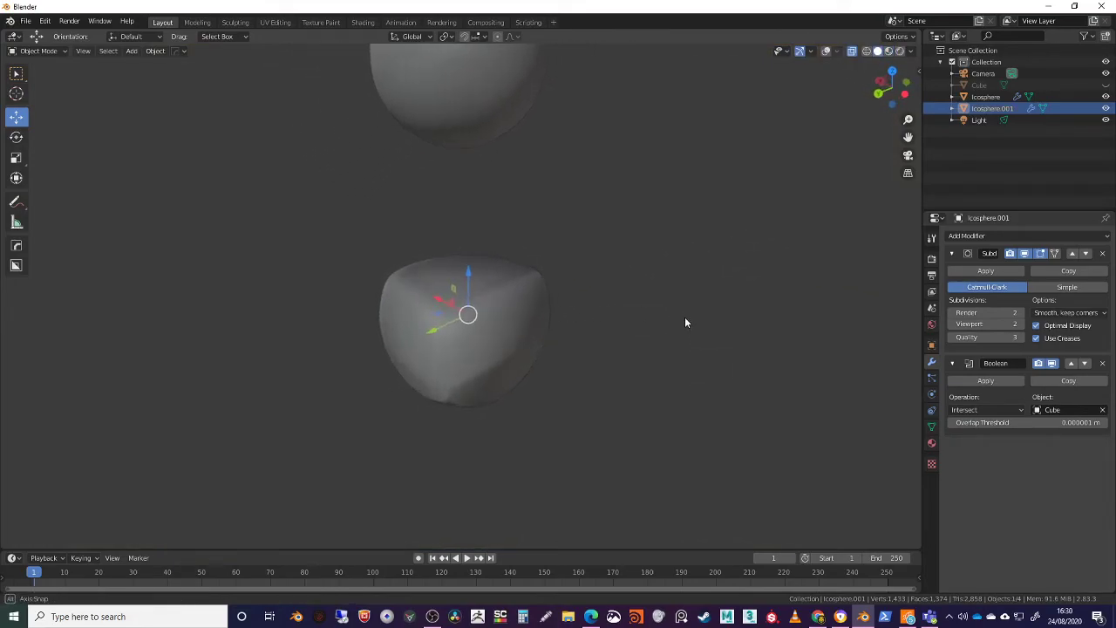
Add a Remesh modifier to the duplicated icosphere and set its mode to Blocks
left_click(985, 236)
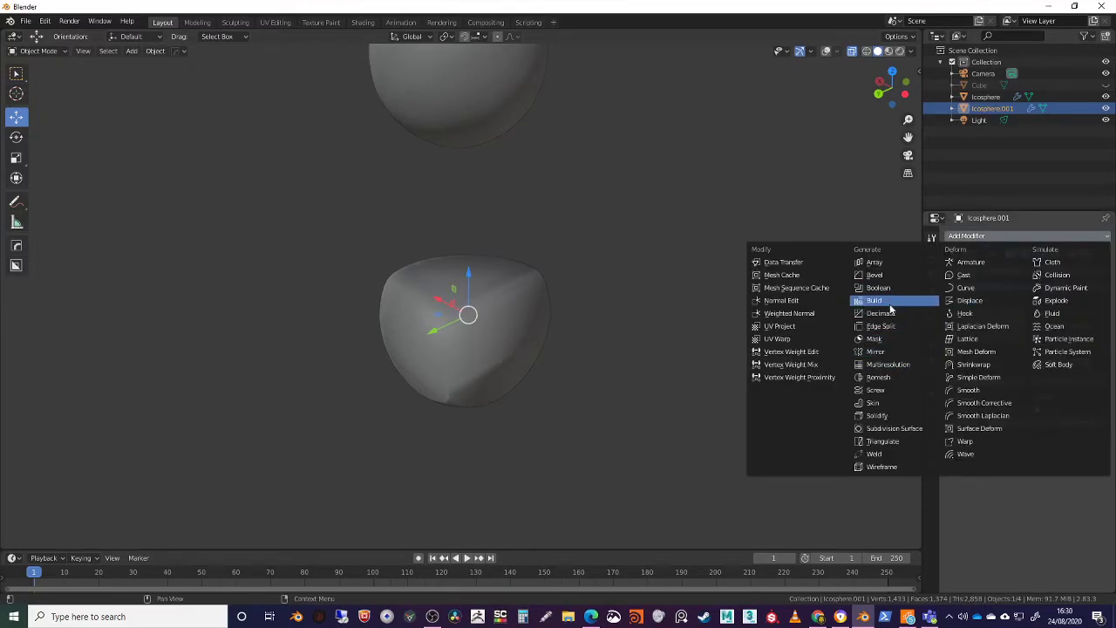
left_click(882, 377)
middle_click_drag(600, 373, 629, 372)
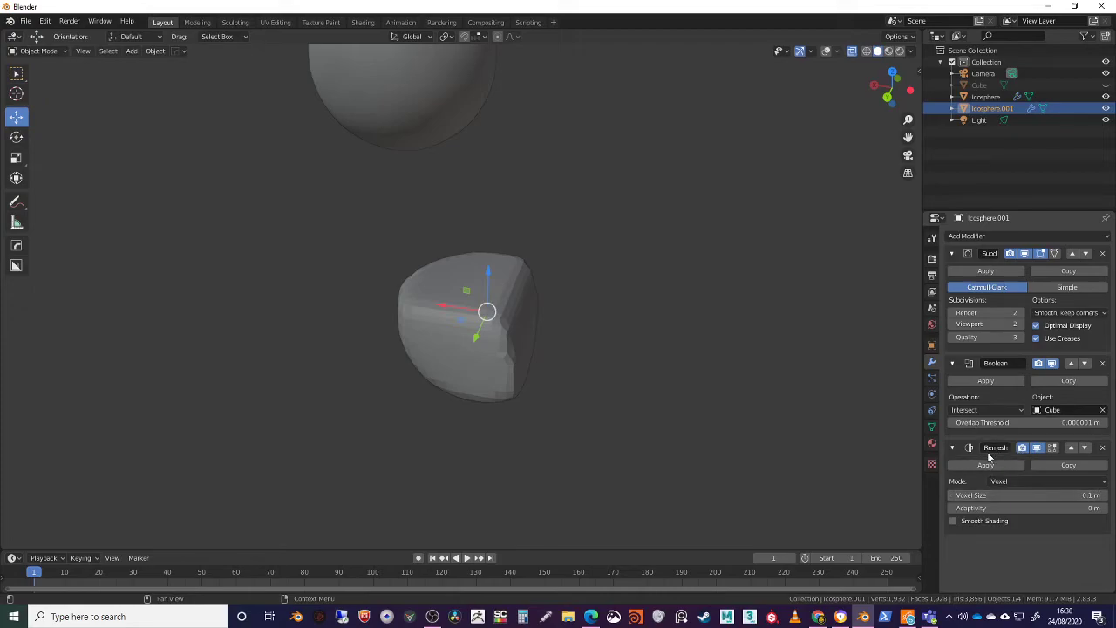
left_click(1032, 481)
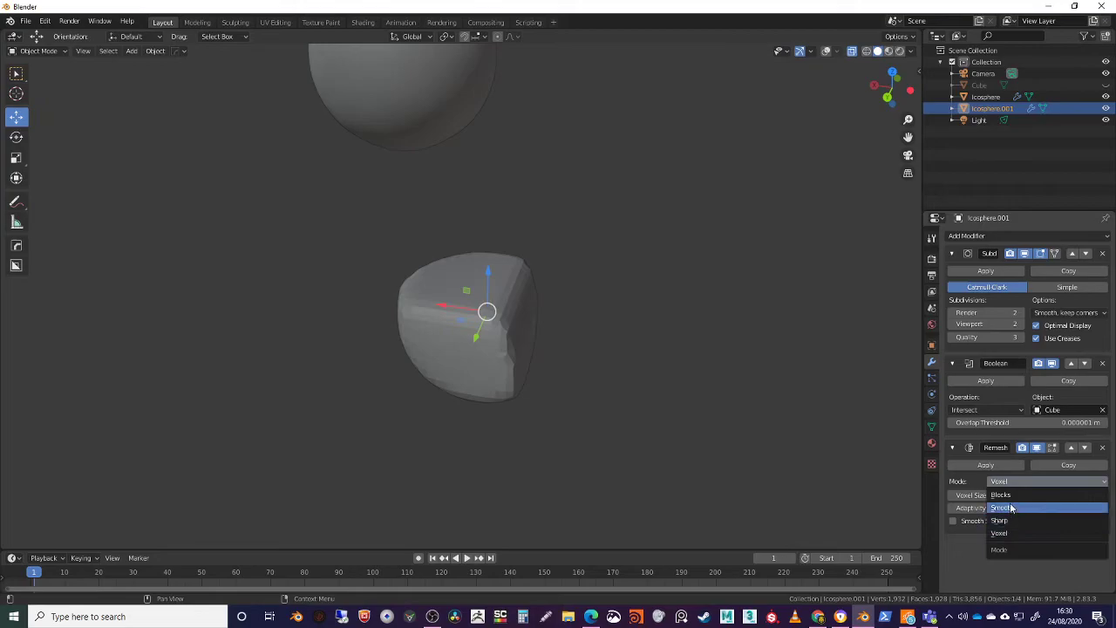
left_click(1011, 495)
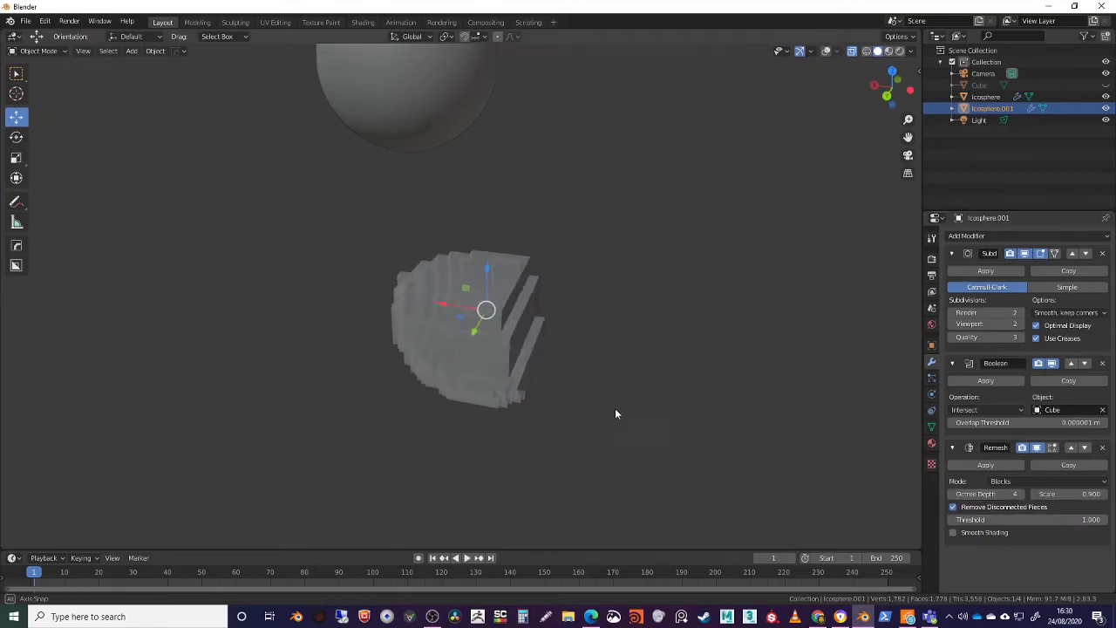
scroll(606, 406, "up", 3)
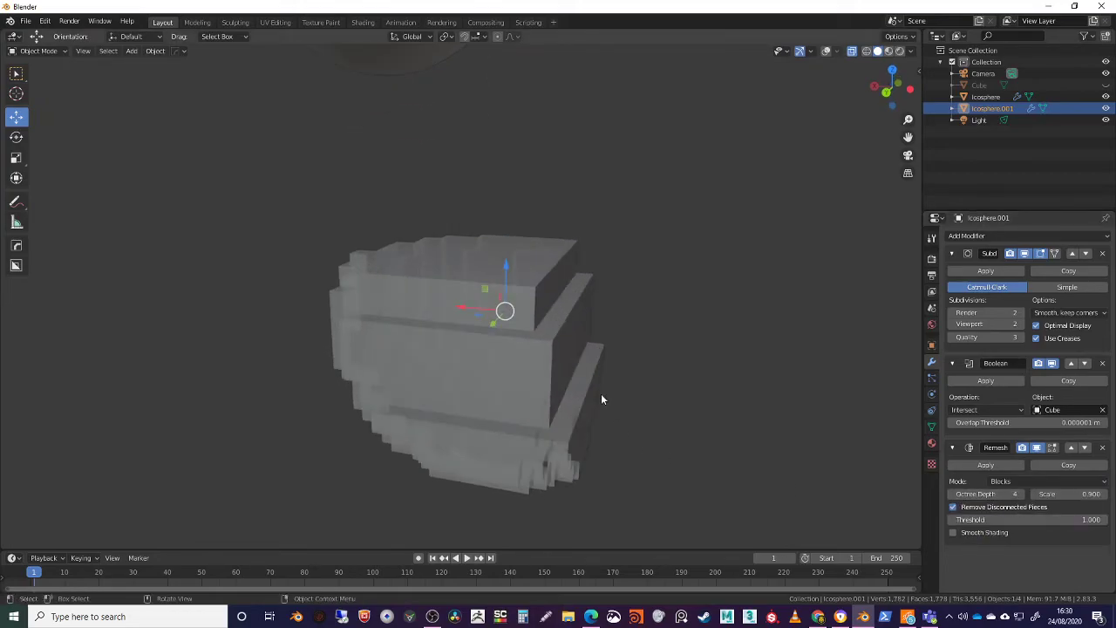
Raise the Remesh octree depth to 8 and view the result with Rendered viewport shading
left_click(1018, 494)
left_click(1019, 494)
left_click(1018, 493)
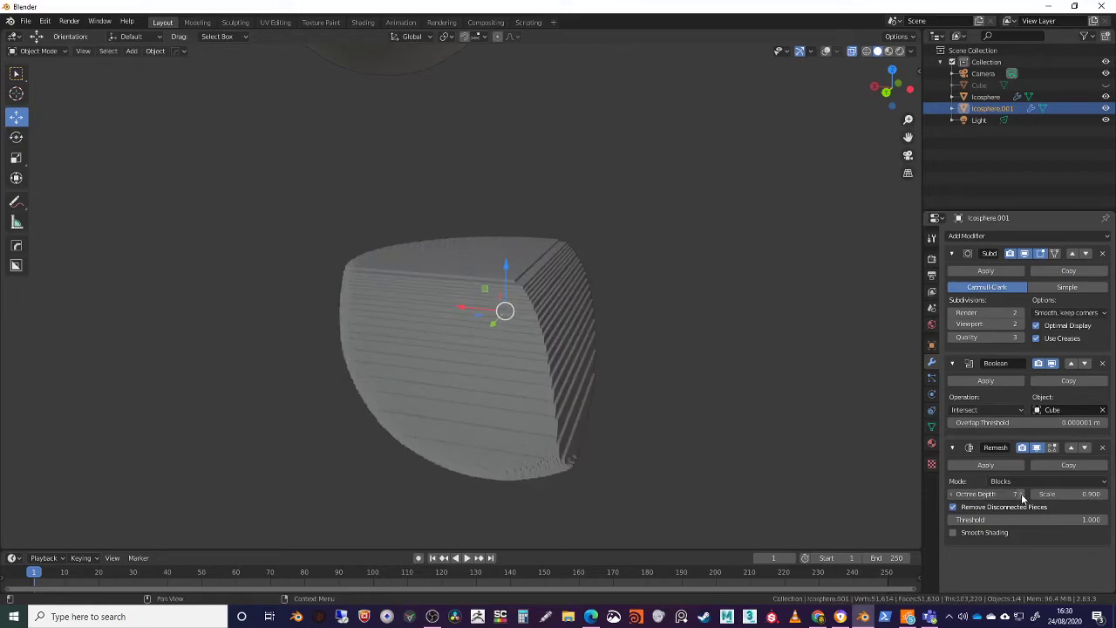
middle_click_drag(730, 383, 705, 377)
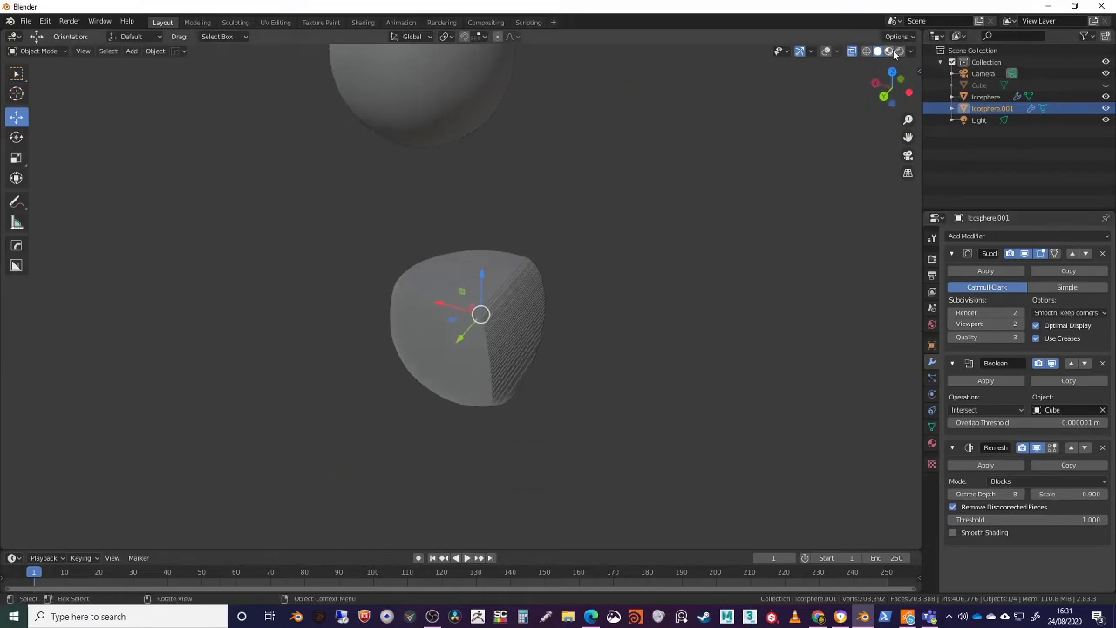
left_click(900, 51)
middle_click_drag(671, 279, 576, 349)
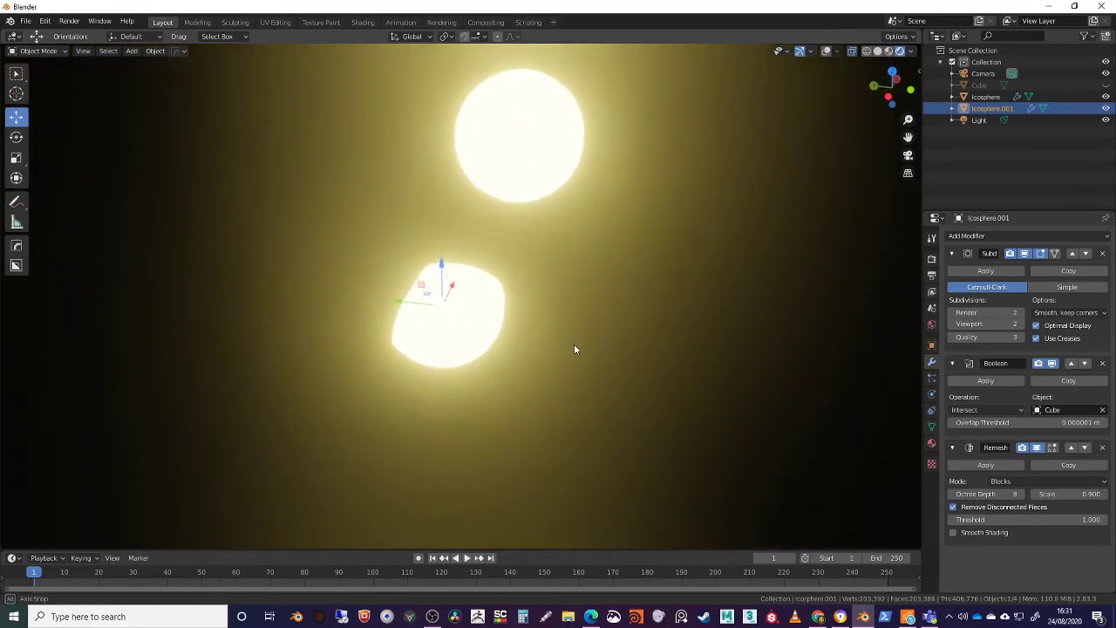
Look through the duplicated icosphere's particle, physics, object constraint, mesh data and material properties, including its UV maps
left_click(932, 379)
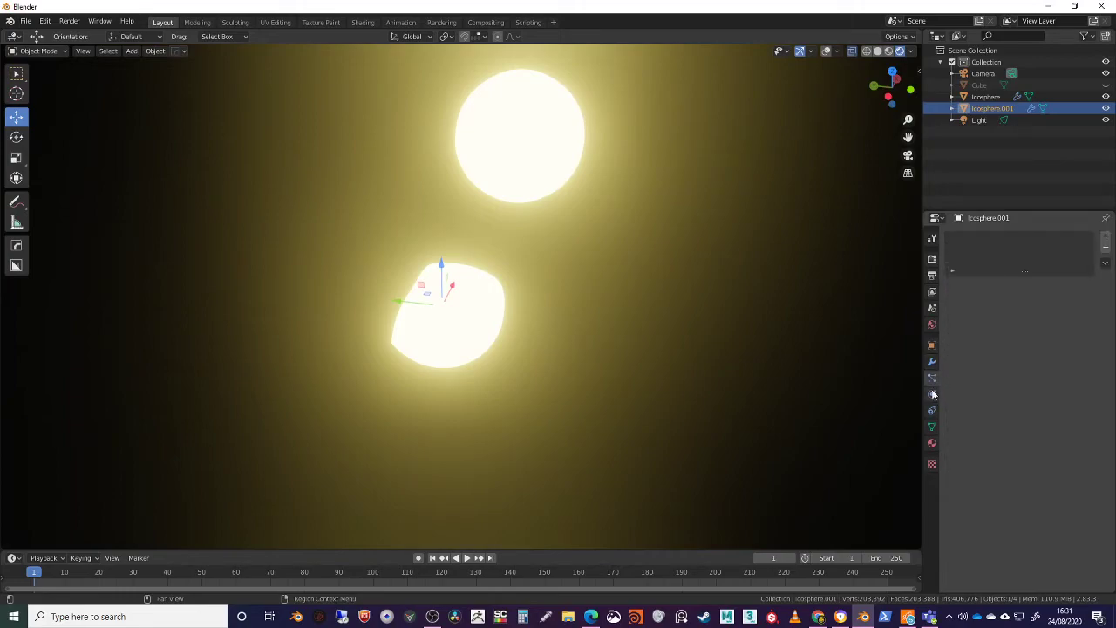
left_click(932, 394)
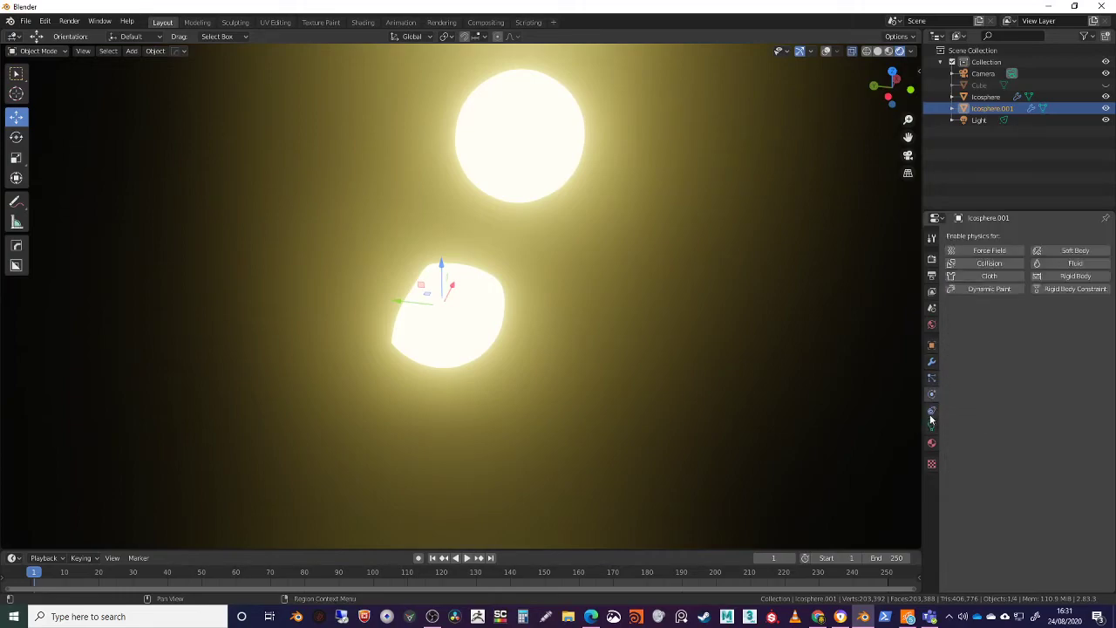
left_click(931, 417)
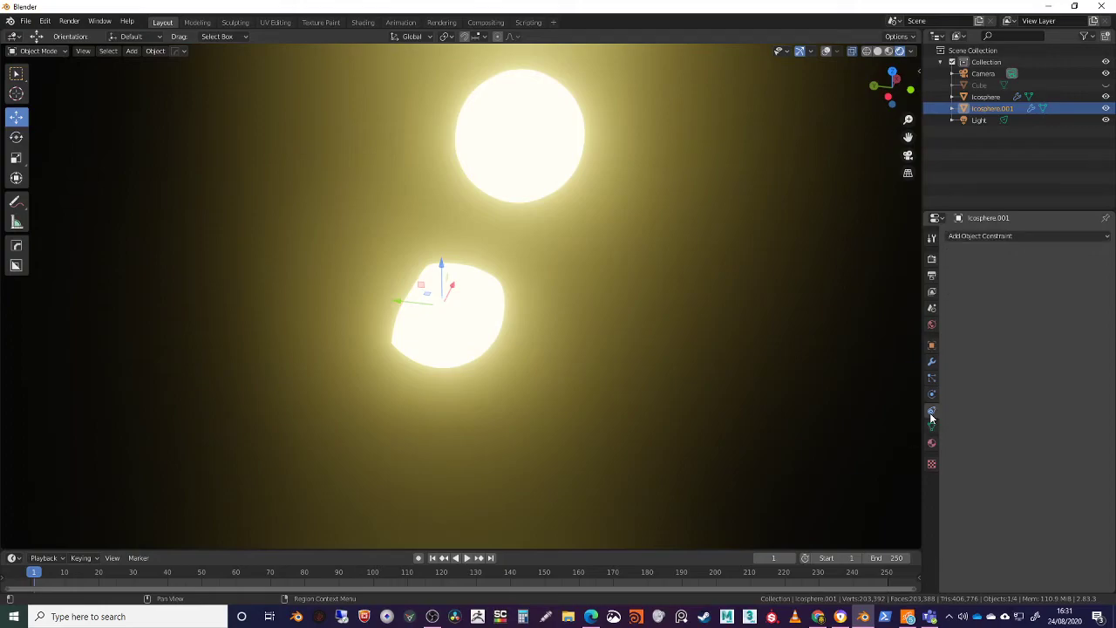
left_click(991, 236)
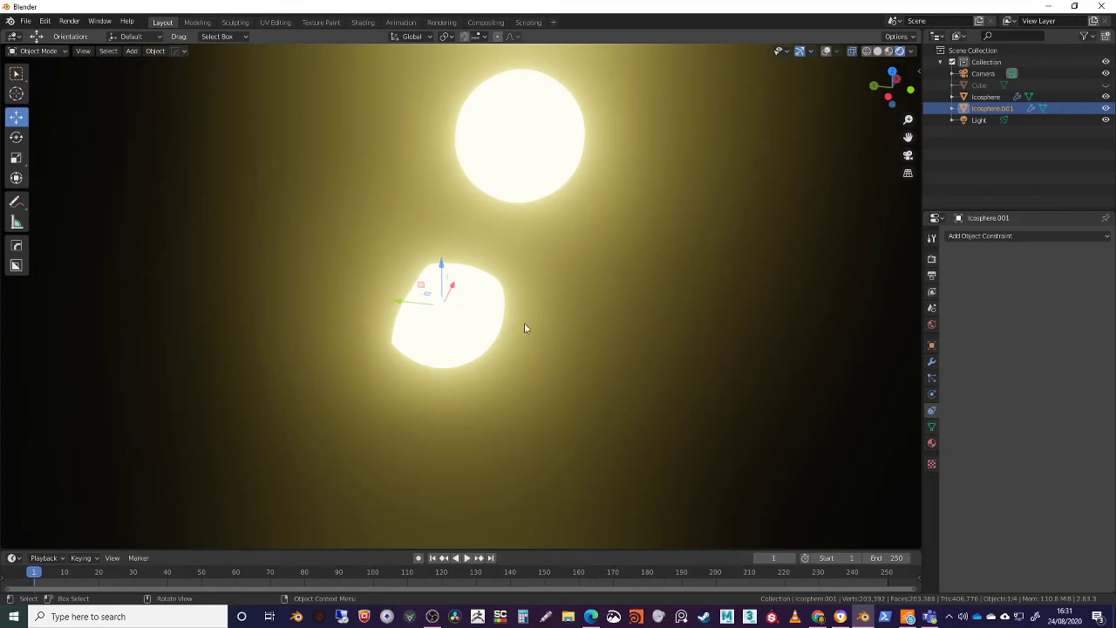
middle_click_drag(555, 317, 669, 282)
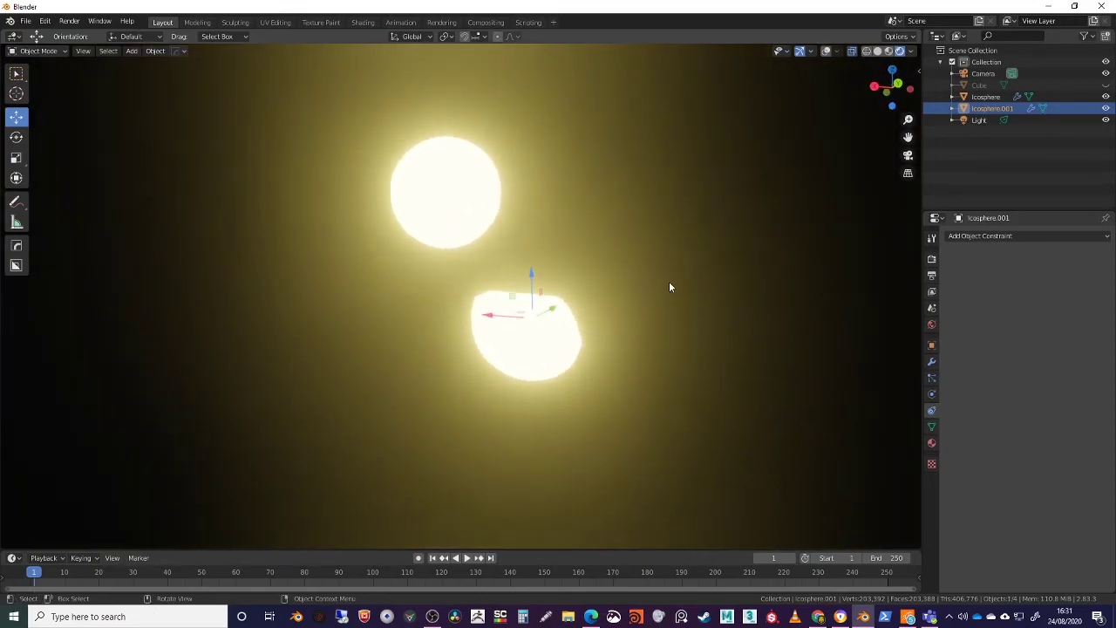
left_click(932, 427)
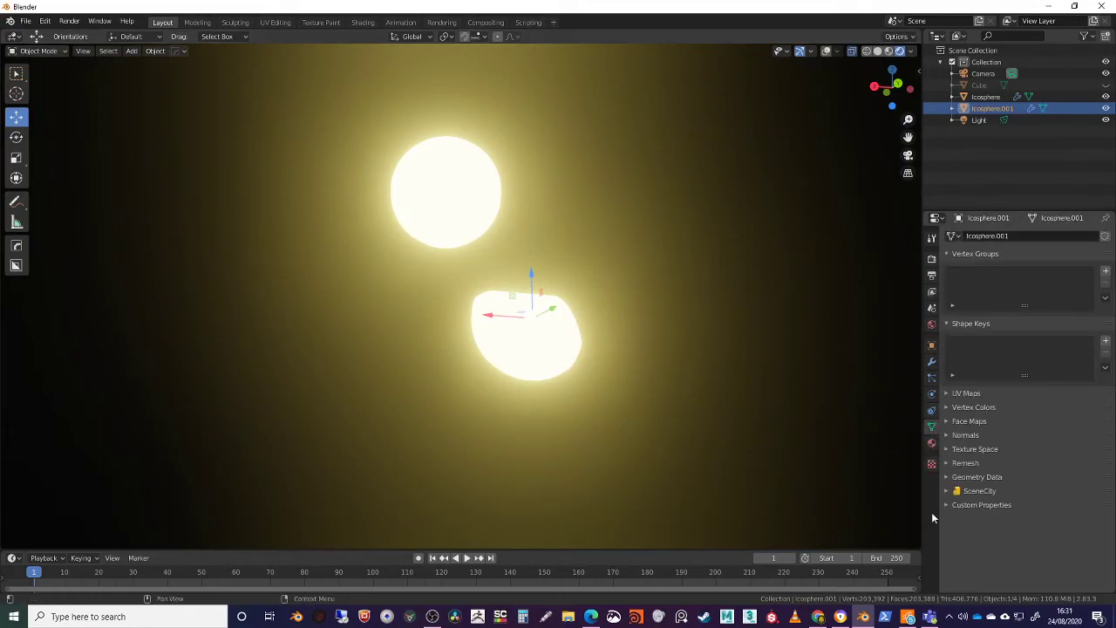
middle_click_drag(632, 379, 617, 365)
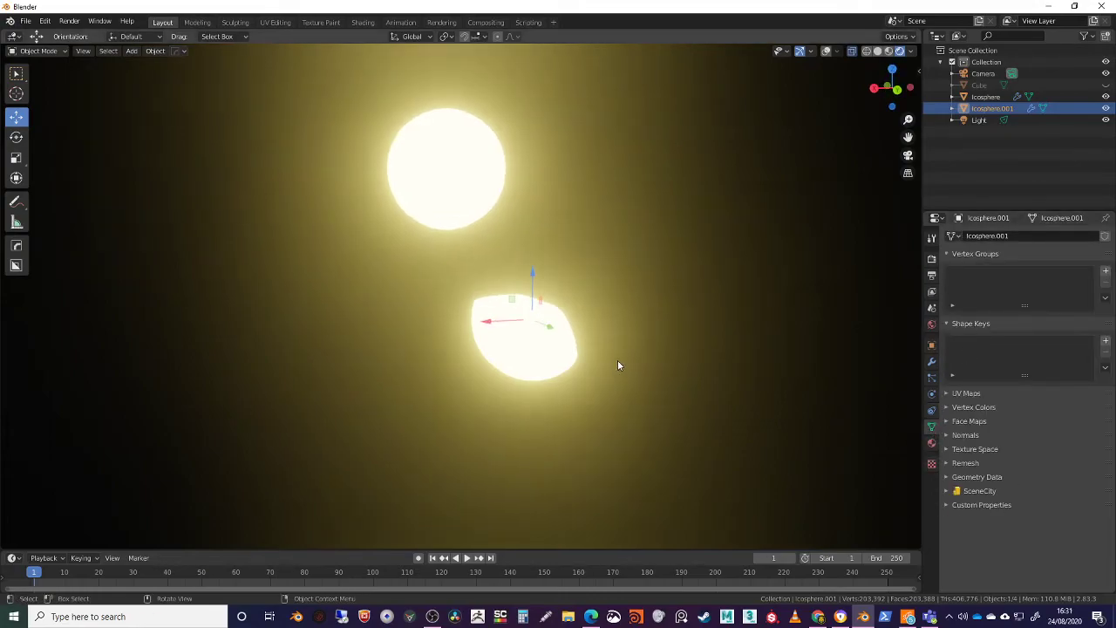
middle_click_drag(819, 418, 802, 423)
left_click(956, 393)
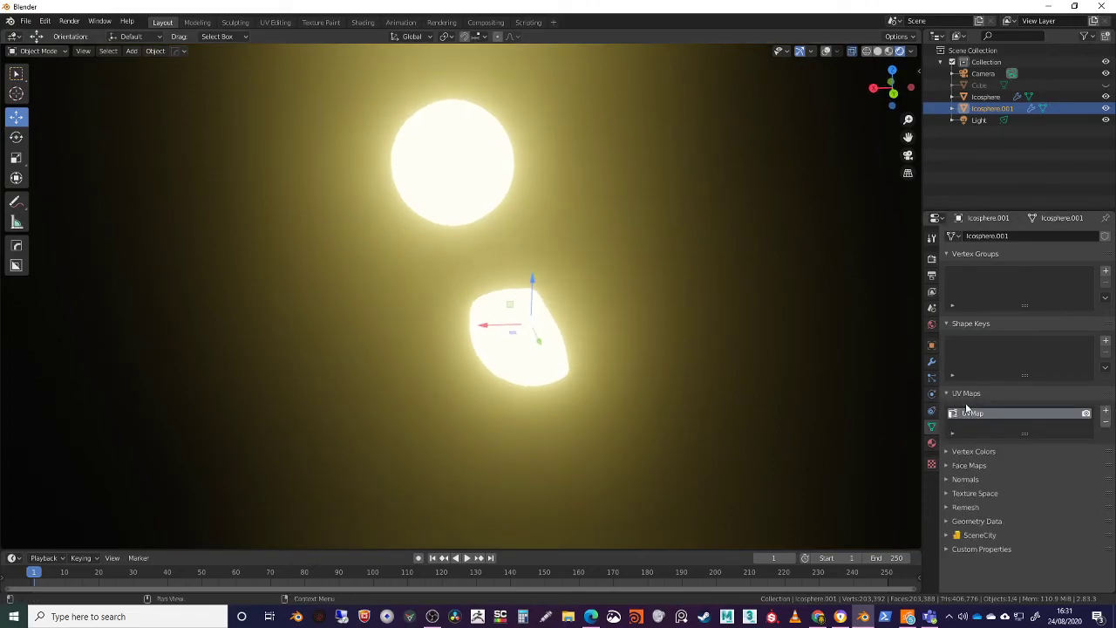
middle_click_drag(633, 377, 615, 375)
left_click(932, 445)
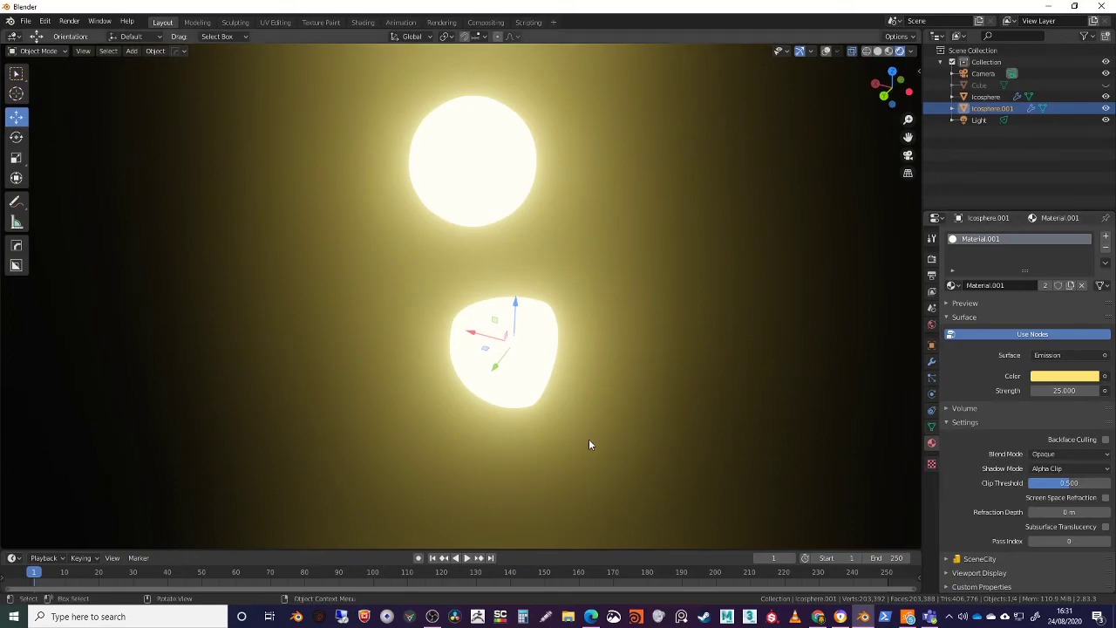
Play the timeline animation, return the playhead to frame 0 and stop playback
key("space")
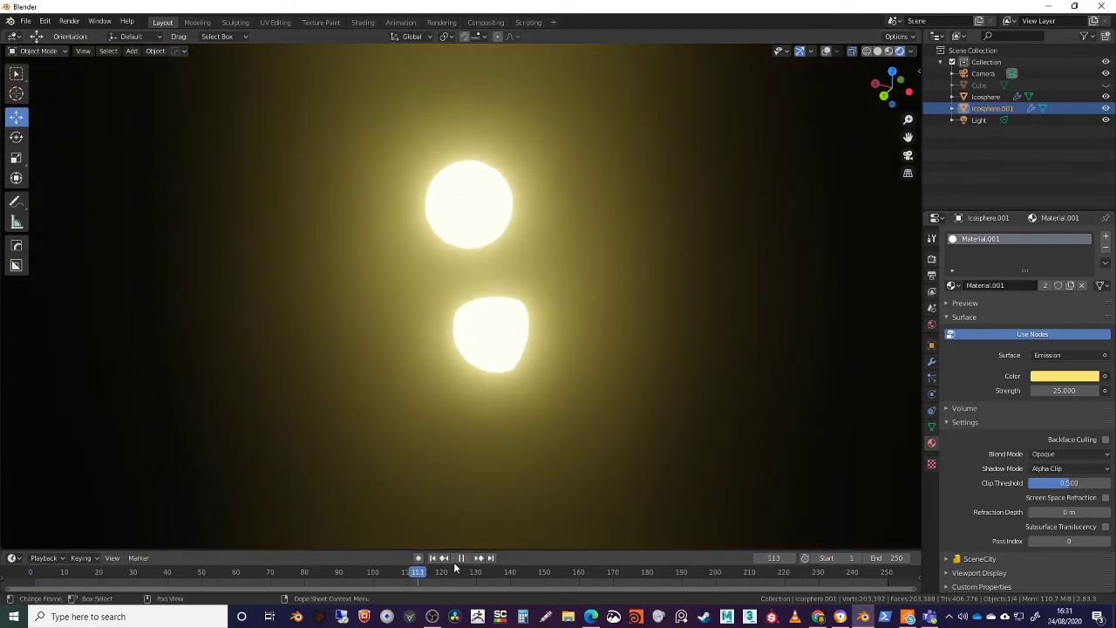
left_click_drag(47, 572, 24, 582)
key("space")
Set the scene's end frame to 240 in the output properties
left_click(931, 275)
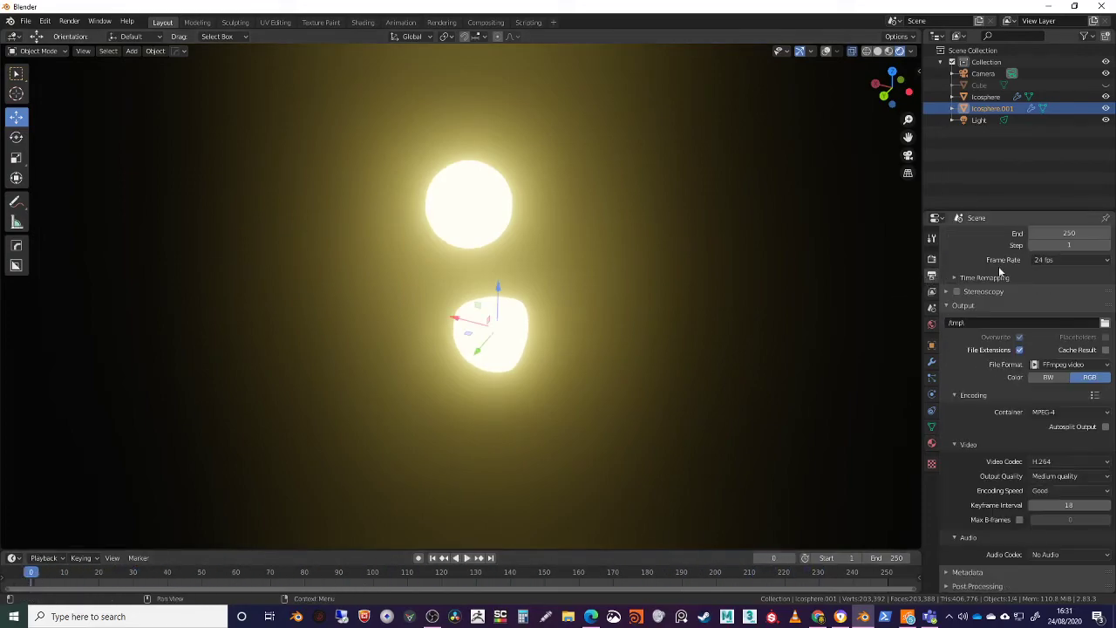
scroll(1071, 301, "up", 1)
left_click(1069, 280)
type("240")
key("Return")
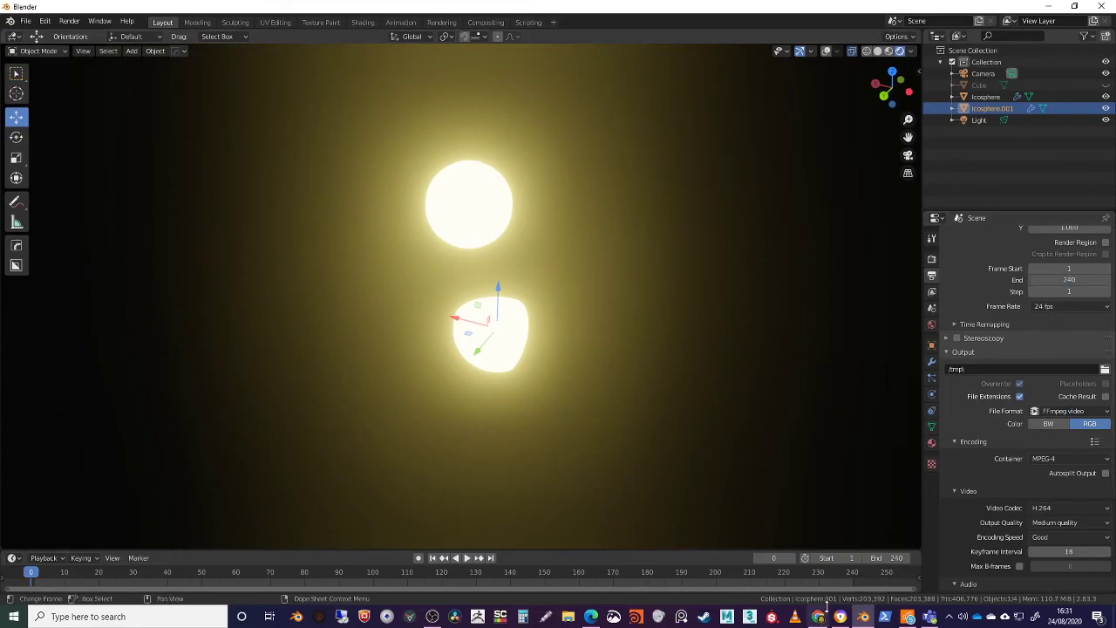